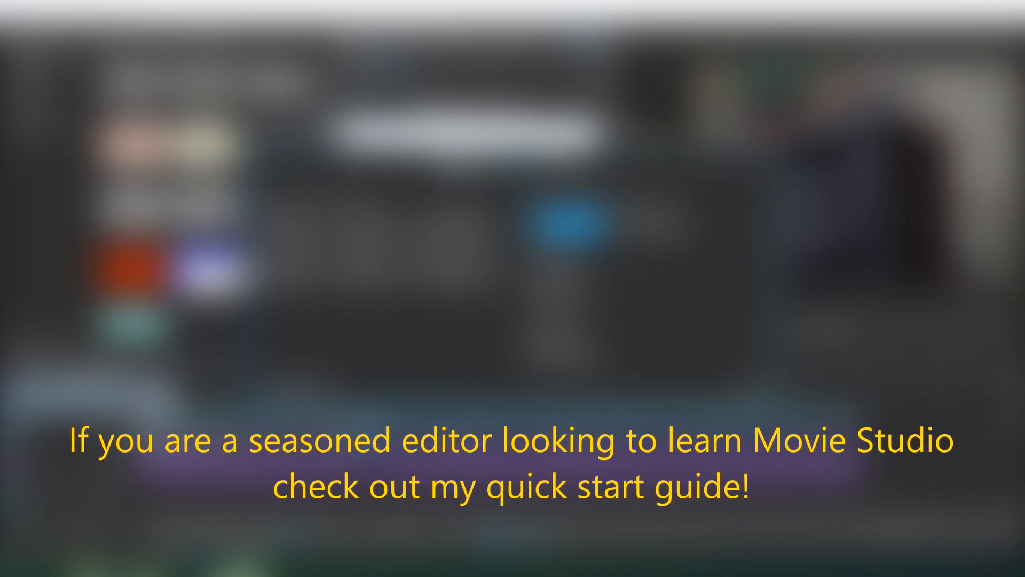
Start a widescreen project in power user mode from the Welcome Screen, discarding the current project's changes, and dismiss the Dashboard
{"action": "left_click", "coordinate": [13, 17]}
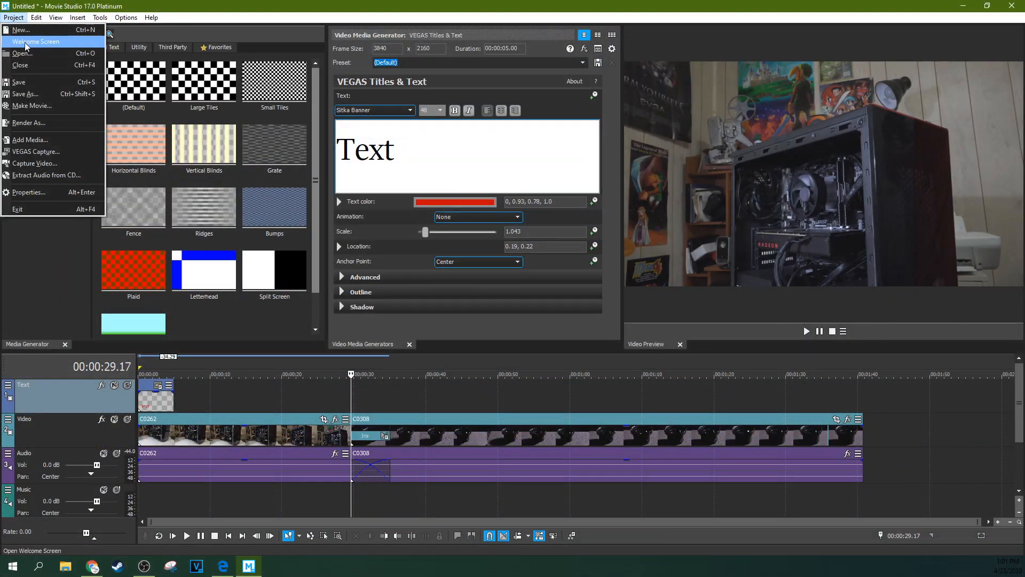
{"action": "left_click", "coordinate": [25, 43]}
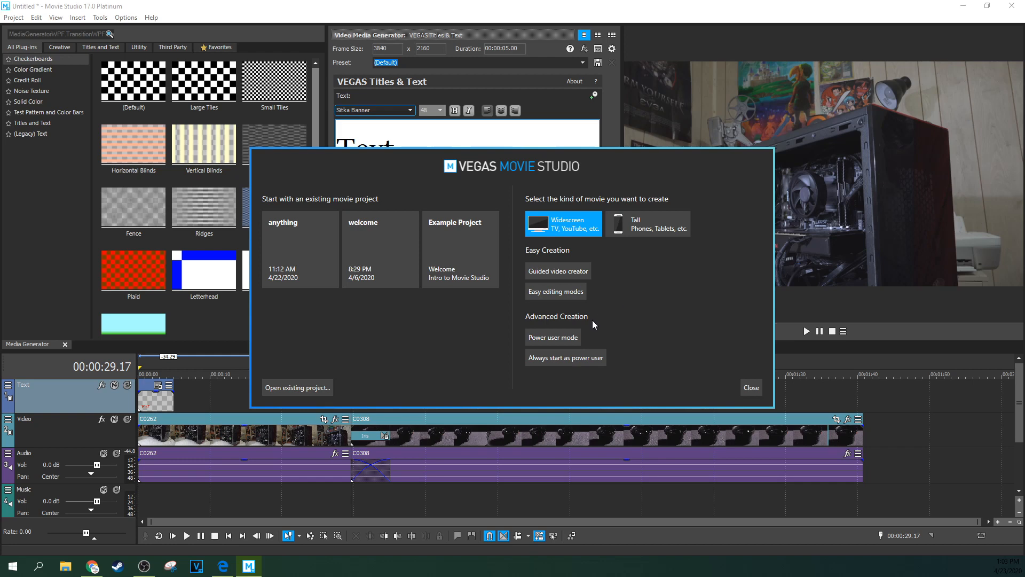
{"action": "left_click", "coordinate": [567, 341]}
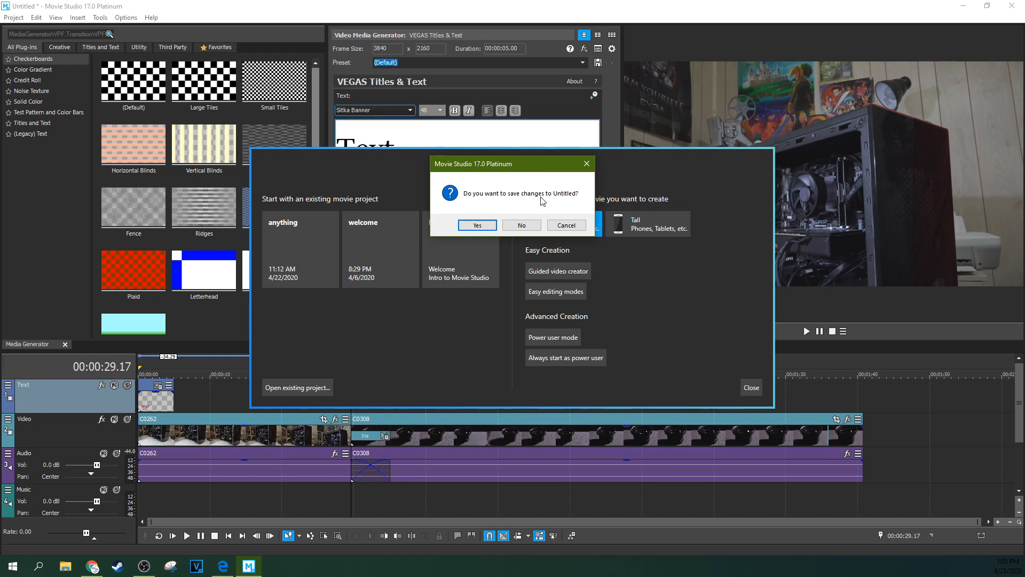
{"action": "left_click", "coordinate": [522, 226]}
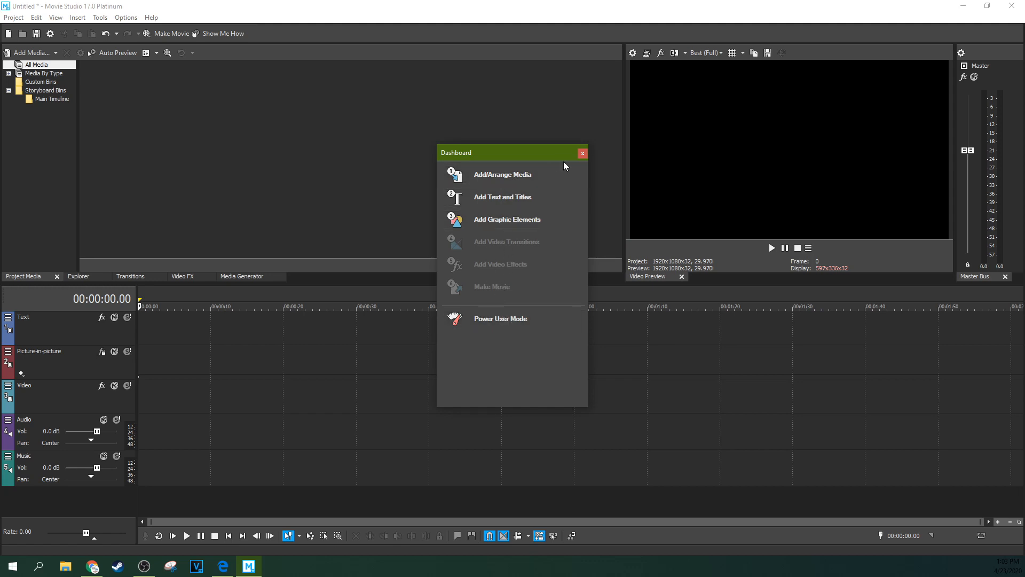
{"action": "left_click", "coordinate": [583, 153]}
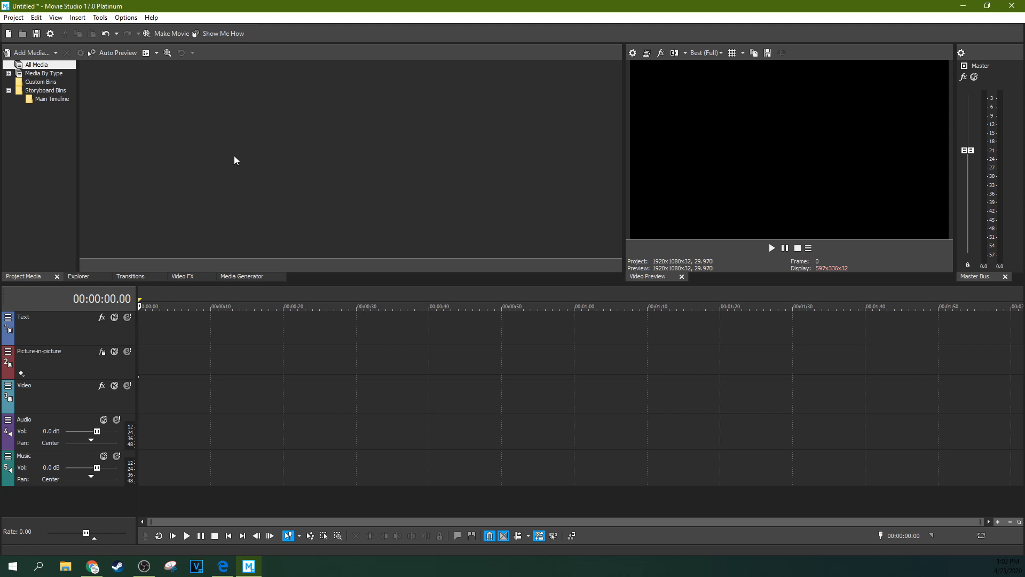
Bring the Dashboard window back and dismiss it again
{"action": "left_click", "coordinate": [59, 19]}
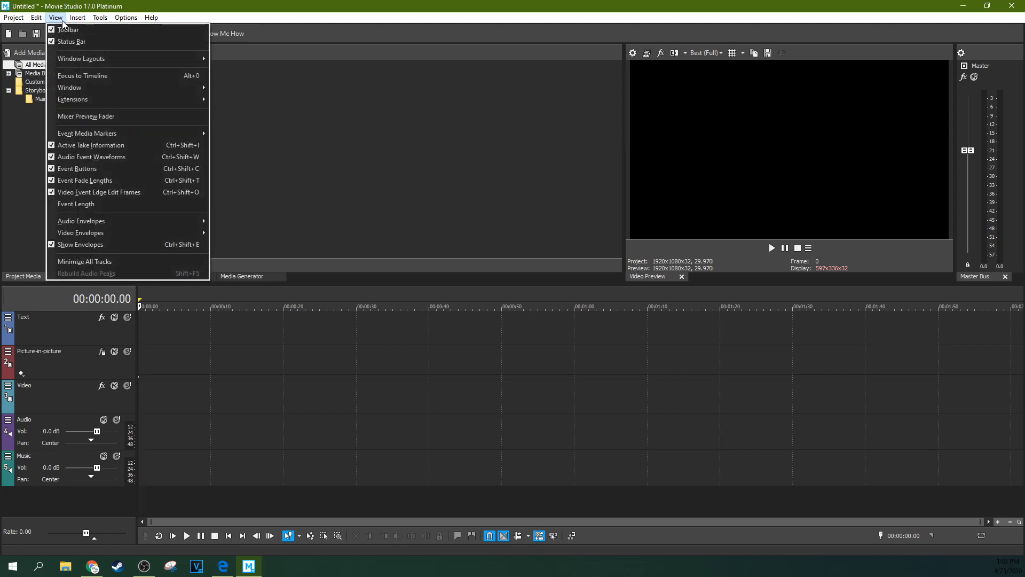
{"action": "mouse_move", "coordinate": [103, 89]}
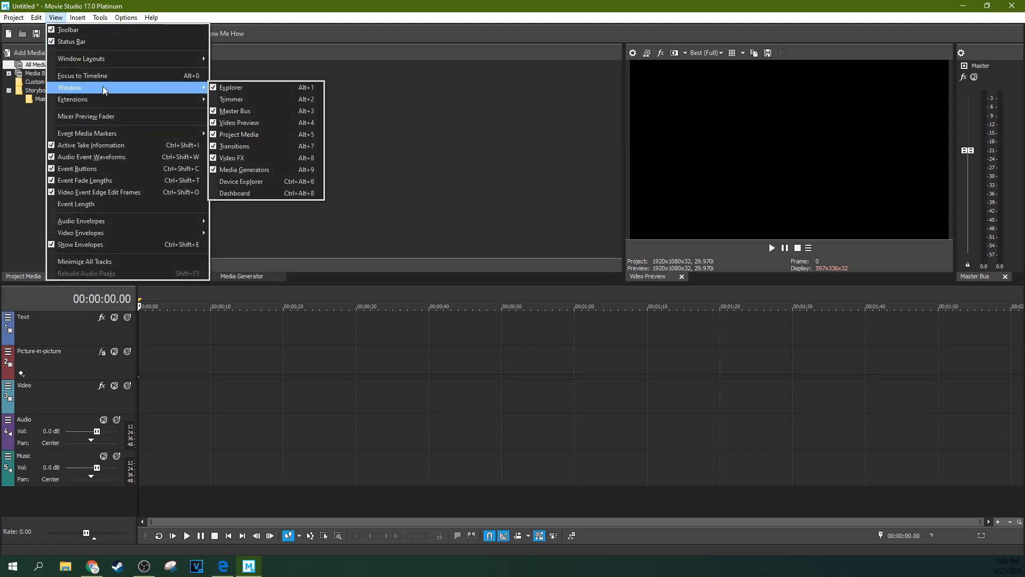
{"action": "left_click", "coordinate": [240, 194]}
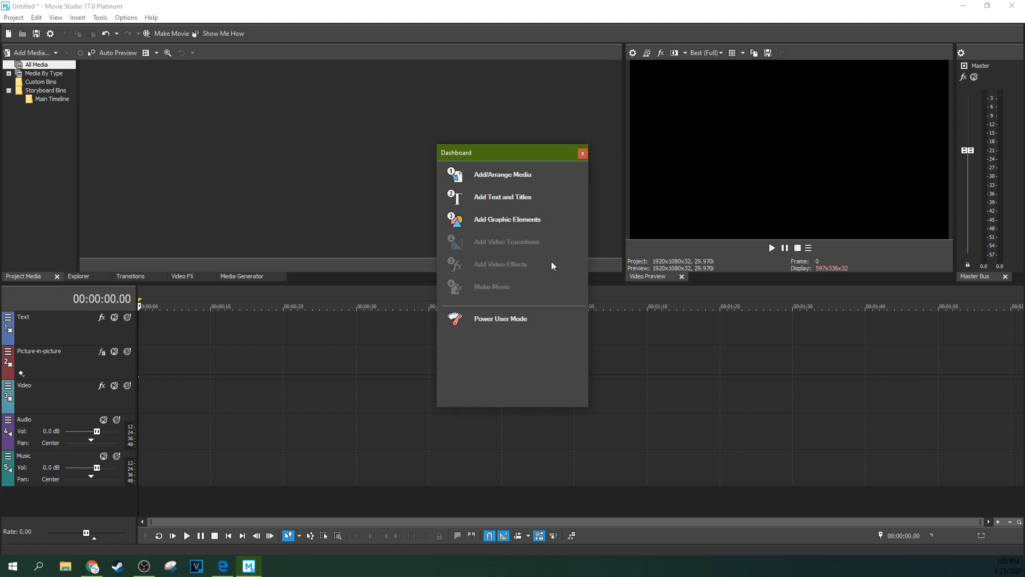
{"action": "left_click", "coordinate": [582, 153]}
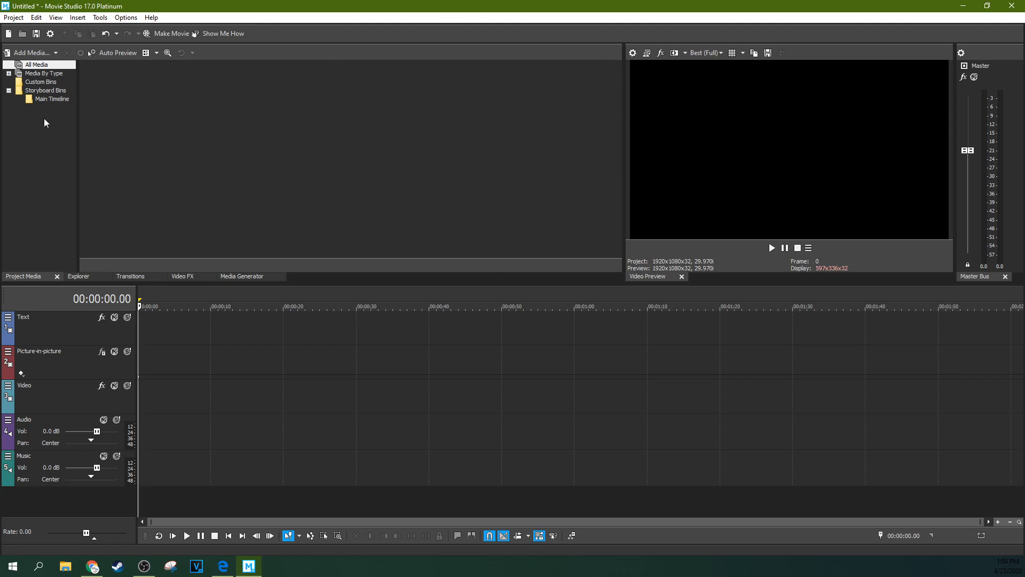
Begin a new project without saving the current one and choose the Americas and Japan (60 Hz / NTSC) region
{"action": "left_click", "coordinate": [16, 18]}
{"action": "left_click", "coordinate": [20, 31]}
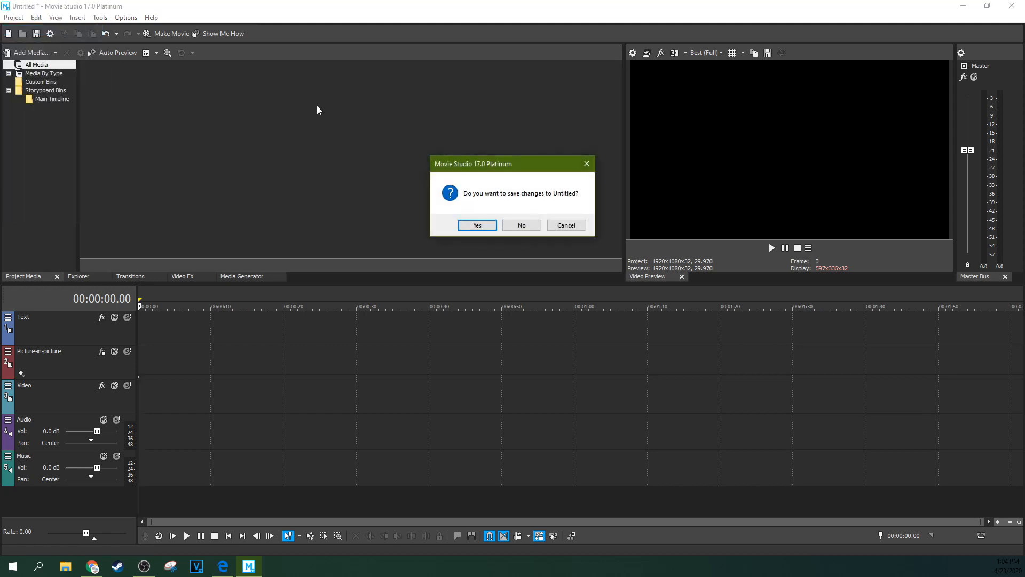
{"action": "left_click", "coordinate": [520, 225]}
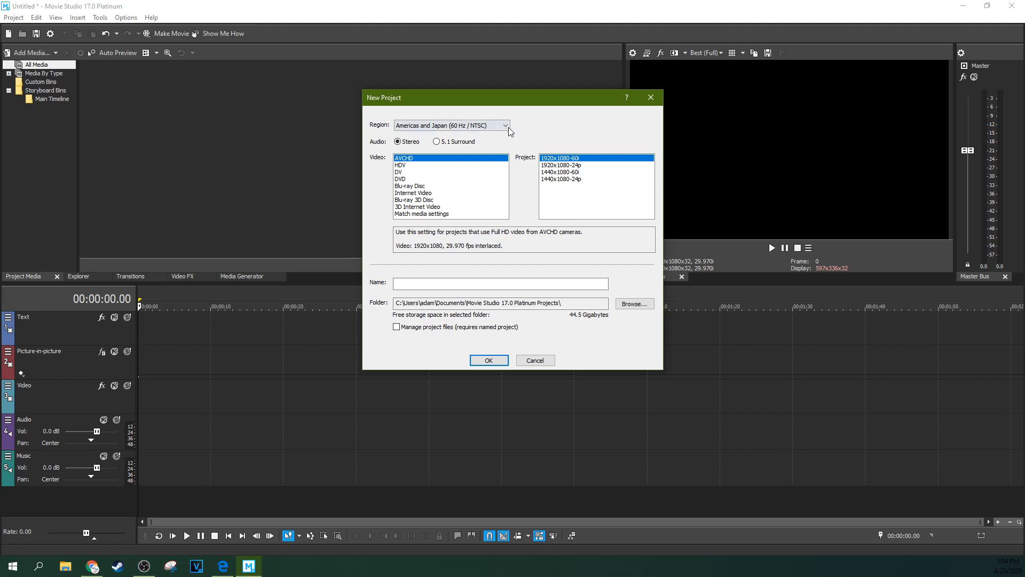
{"action": "left_click", "coordinate": [501, 127]}
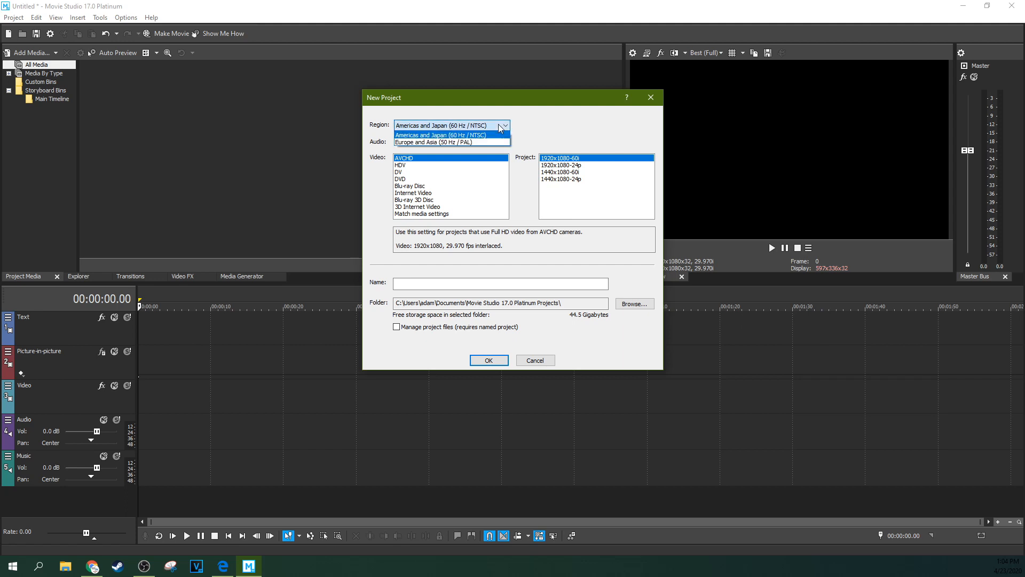
{"action": "left_click", "coordinate": [472, 135]}
{"action": "left_click", "coordinate": [494, 127]}
{"action": "left_click", "coordinate": [480, 136]}
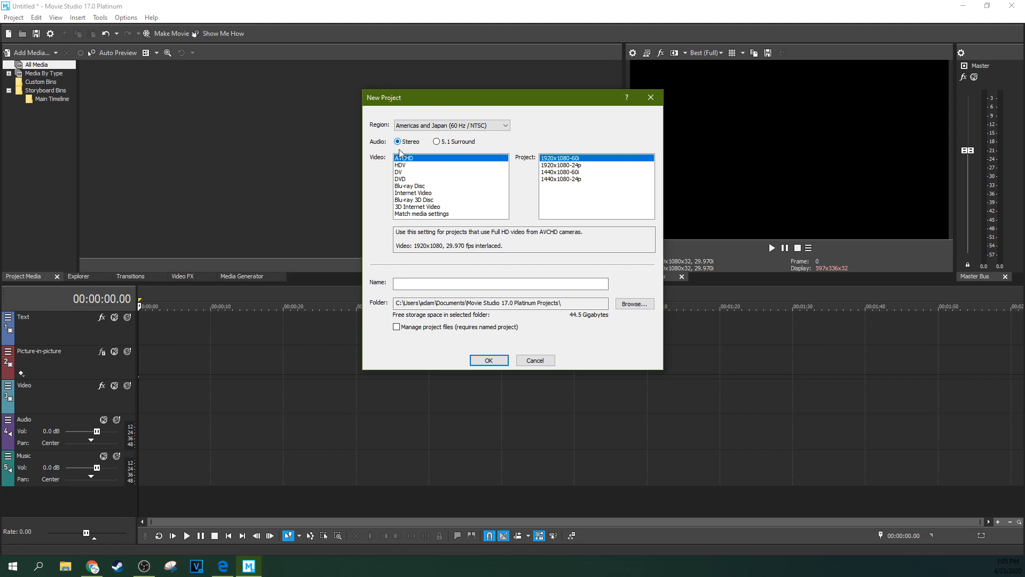
Compare the new project's video formats and their descriptions, and choose Internet Video with the Internet (HD) project setting
{"action": "left_click", "coordinate": [412, 193]}
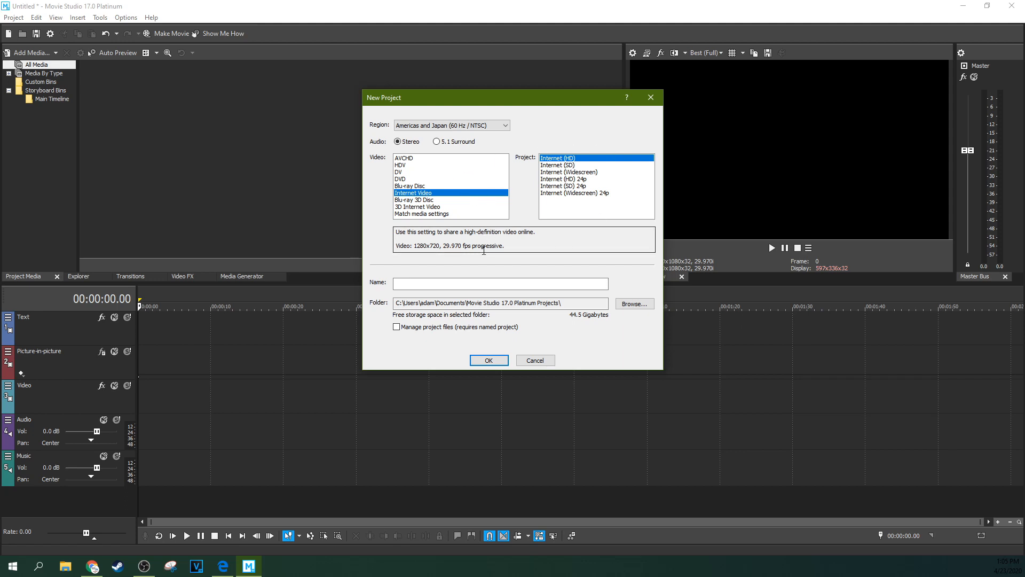
{"action": "left_click_drag", "start_coordinate": [506, 246], "coordinate": [416, 245]}
{"action": "left_click", "coordinate": [505, 239]}
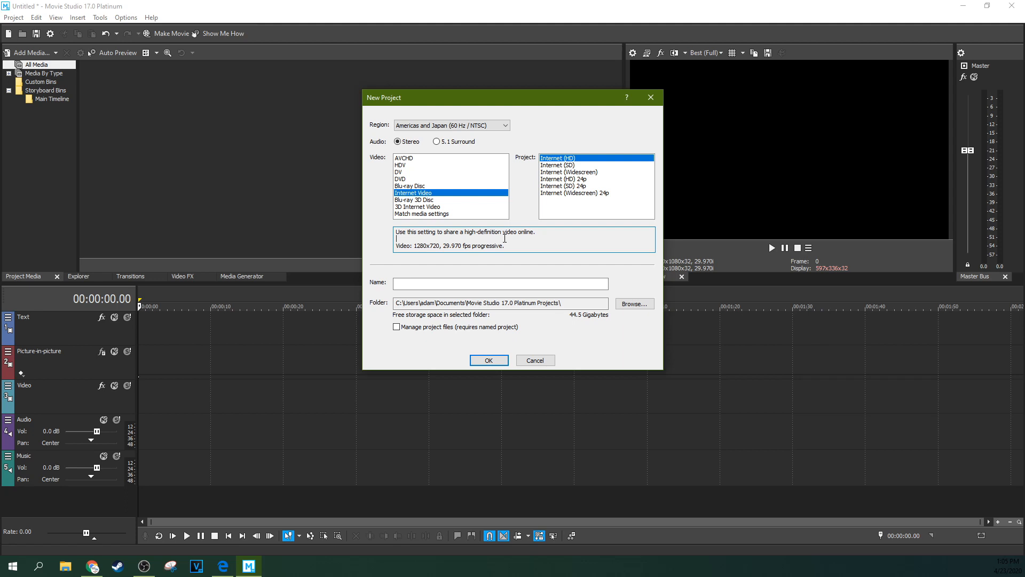
{"action": "left_click", "coordinate": [401, 172]}
{"action": "left_click", "coordinate": [401, 165]}
{"action": "left_click", "coordinate": [401, 173]}
{"action": "left_click", "coordinate": [401, 179]}
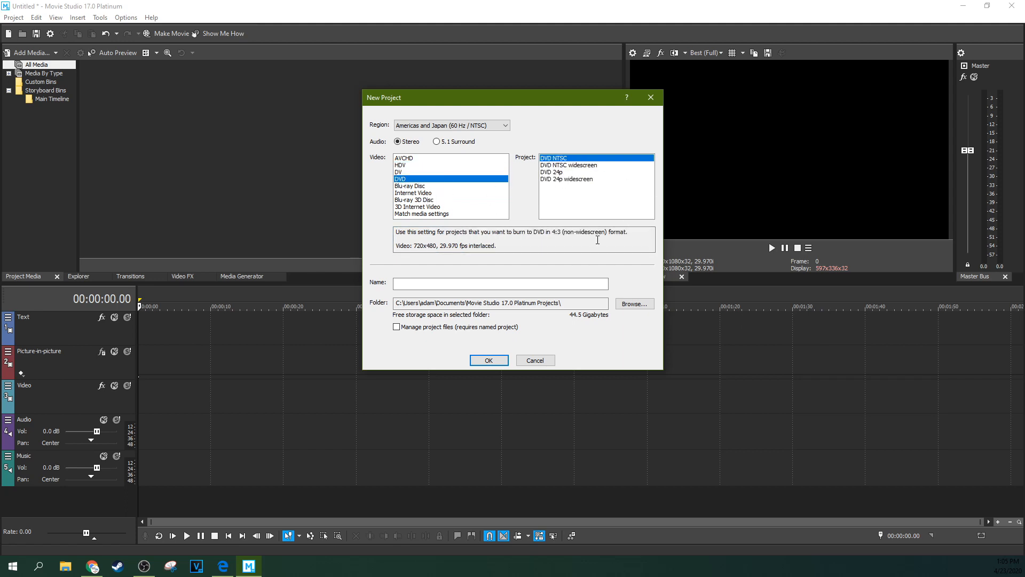
{"action": "left_click", "coordinate": [417, 193]}
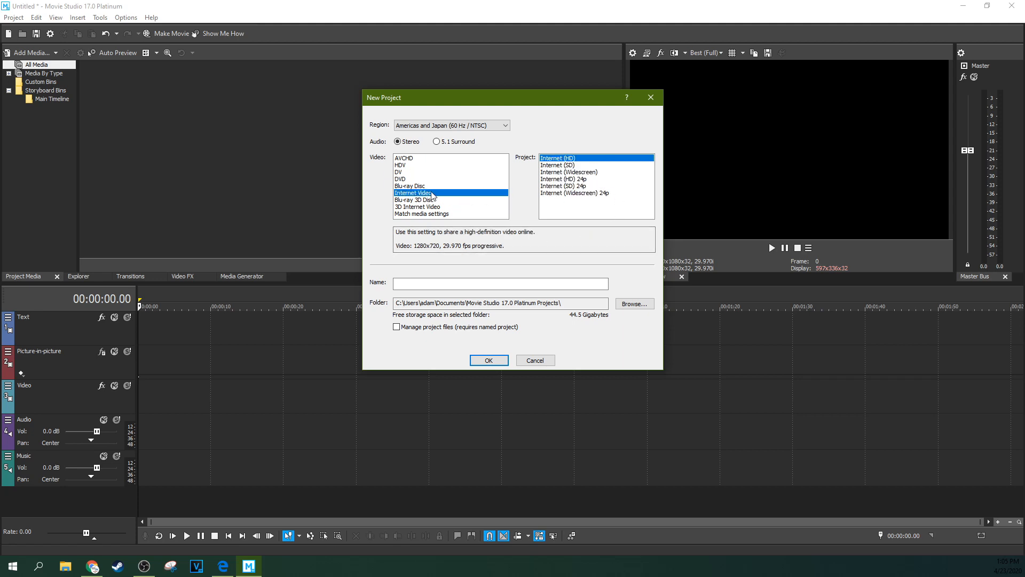
Name the project projectexample, enable Manage project files, and create it
{"action": "left_click", "coordinate": [460, 285]}
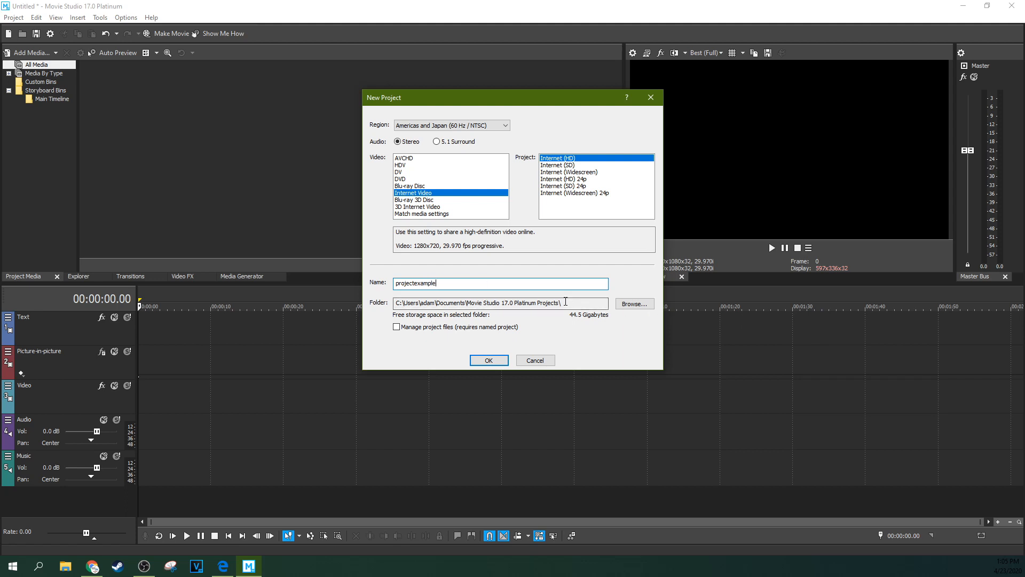
{"action": "left_click_drag", "start_coordinate": [436, 304], "coordinate": [559, 304]}
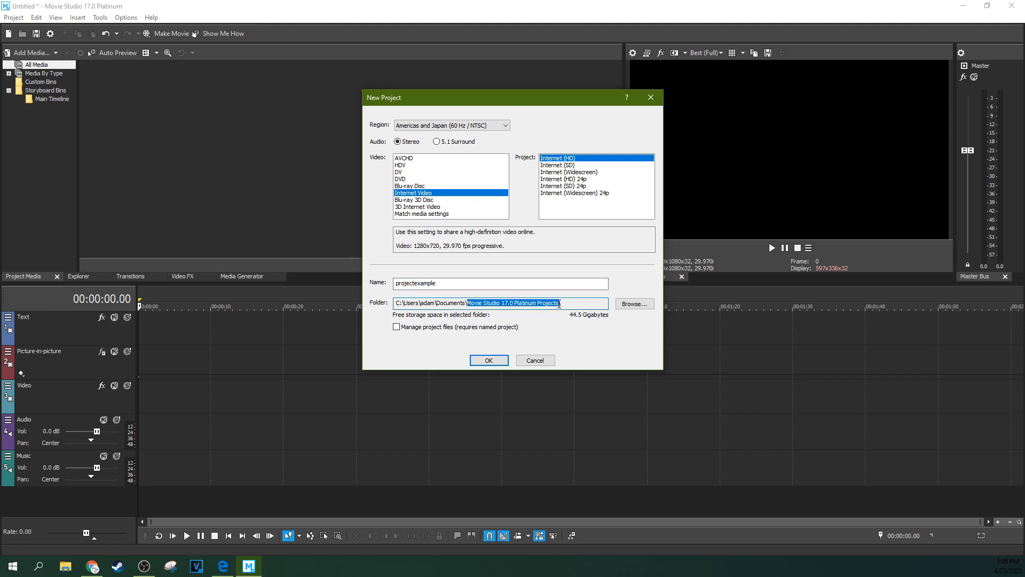
{"action": "left_click", "coordinate": [397, 327]}
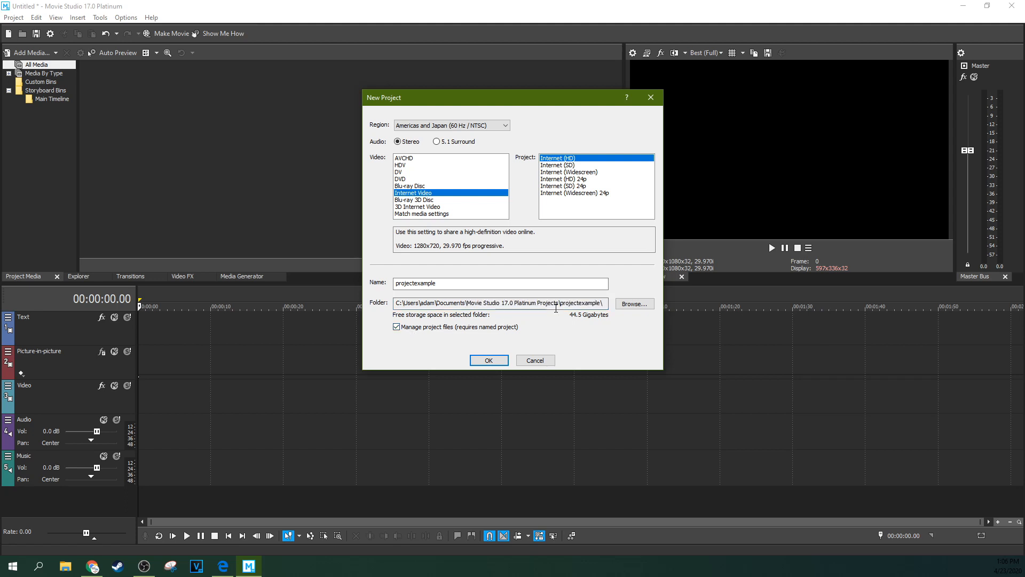
{"action": "left_click_drag", "start_coordinate": [561, 303], "coordinate": [599, 305]}
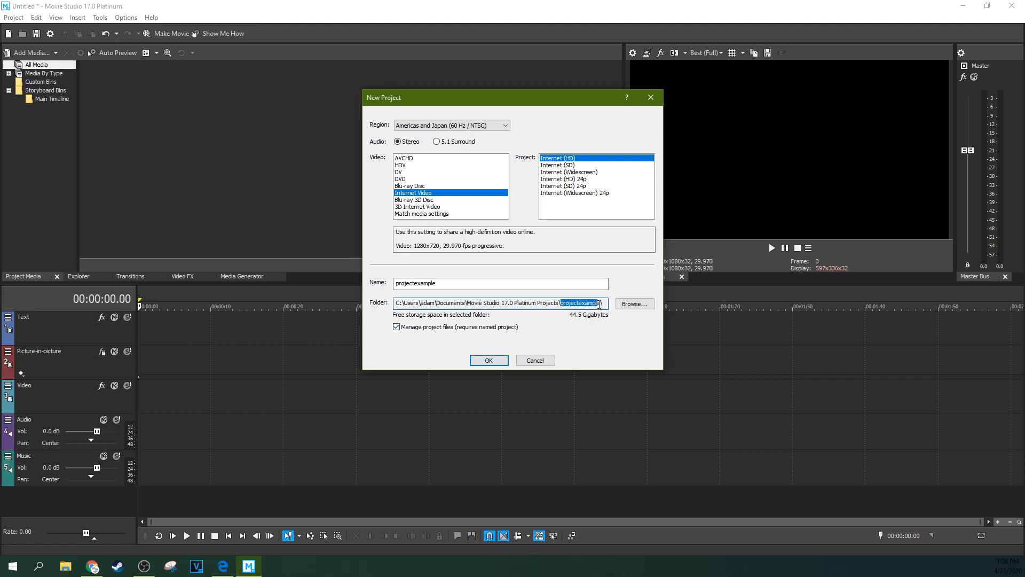
{"action": "left_click", "coordinate": [475, 362]}
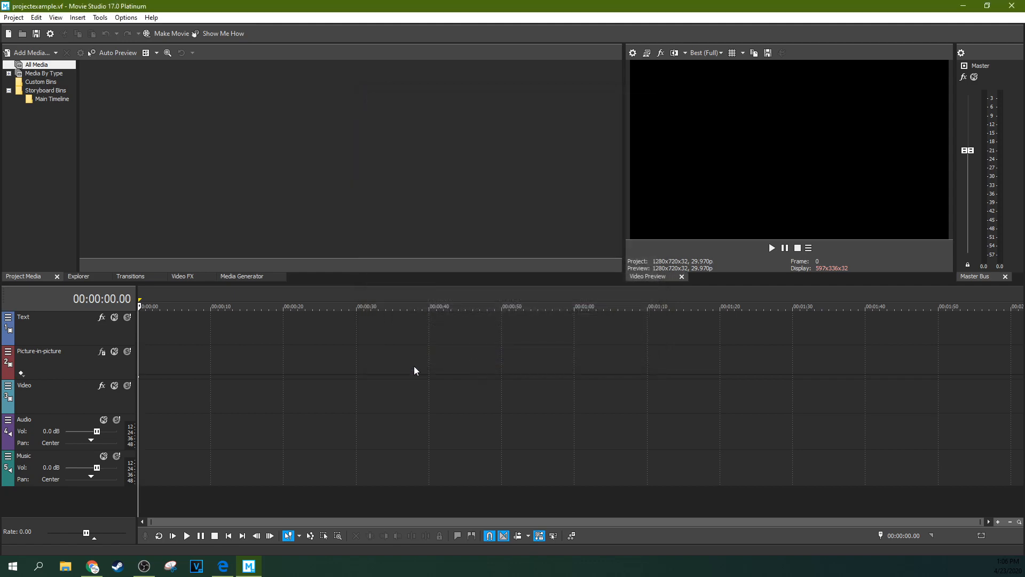
Switch to File Explorer and open the projectexample folder inside Documents > Movie Studio 17.0 Platinum Projects
{"action": "left_click", "coordinate": [65, 571]}
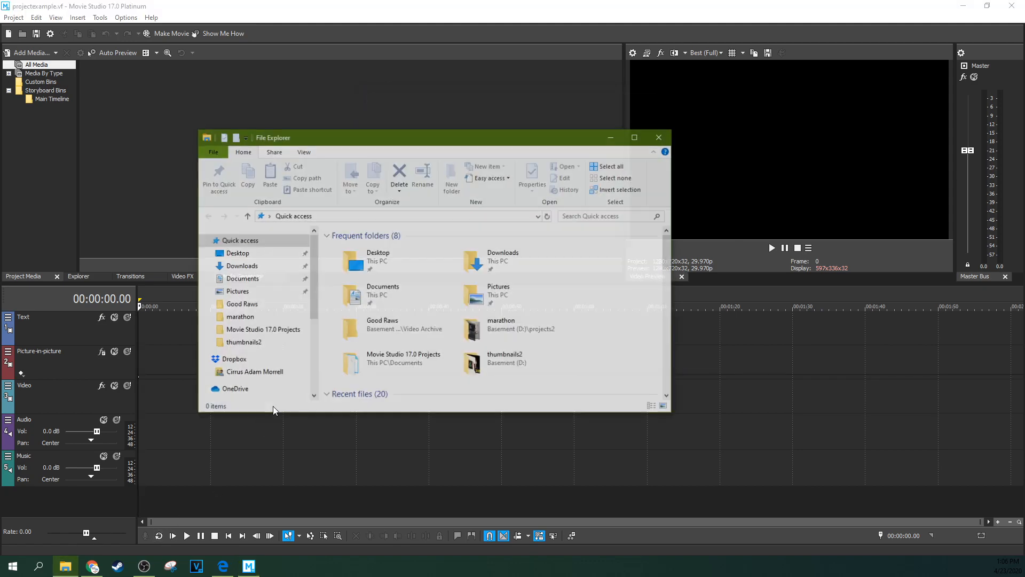
{"action": "left_click", "coordinate": [260, 278]}
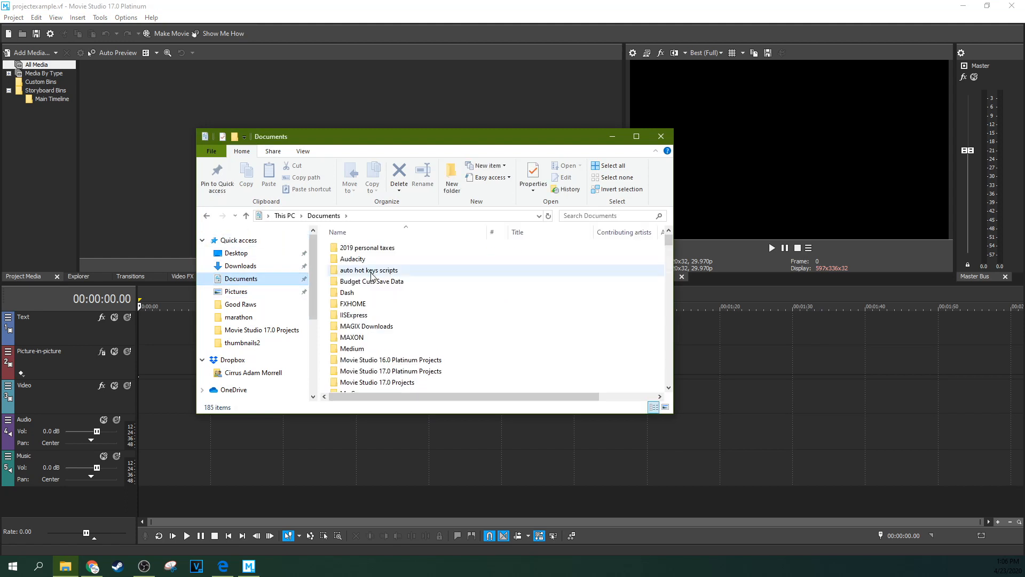
{"action": "double_click", "coordinate": [404, 371]}
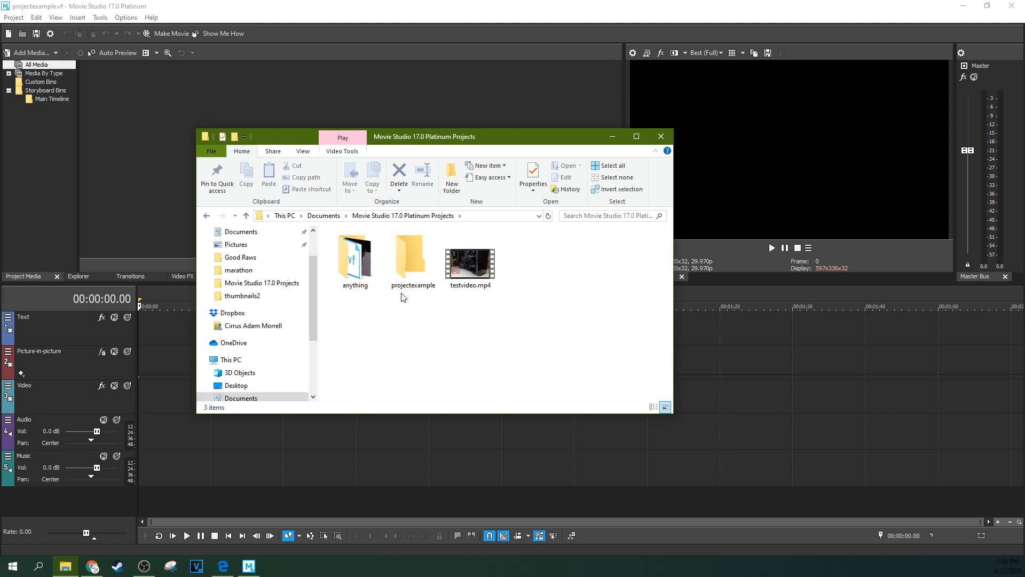
{"action": "double_click", "coordinate": [401, 258]}
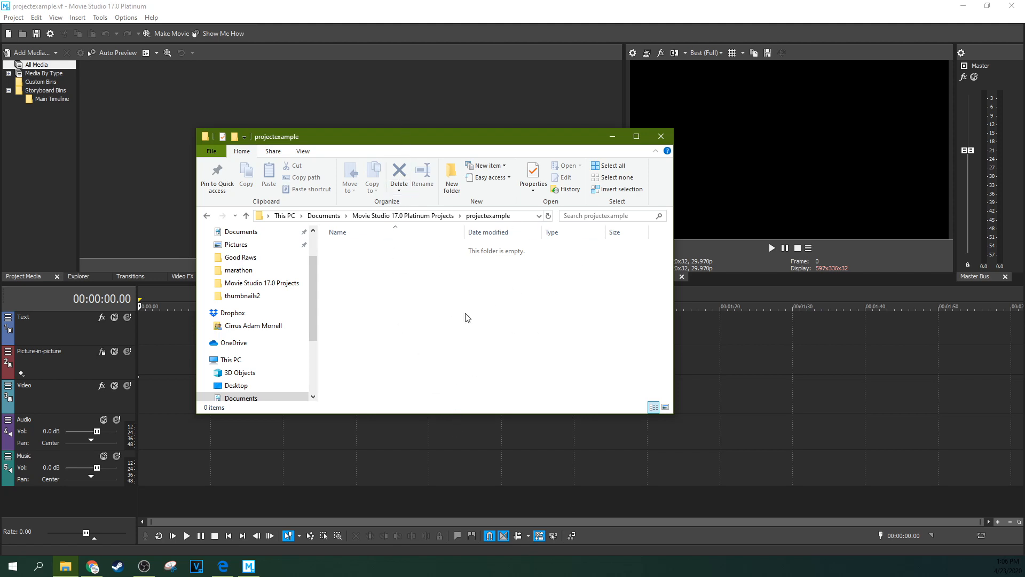
Move the folder window out of the way, return to Movie Studio and save the project
{"action": "left_click_drag", "start_coordinate": [451, 144], "coordinate": [1024, 288]}
{"action": "left_click", "coordinate": [319, 355]}
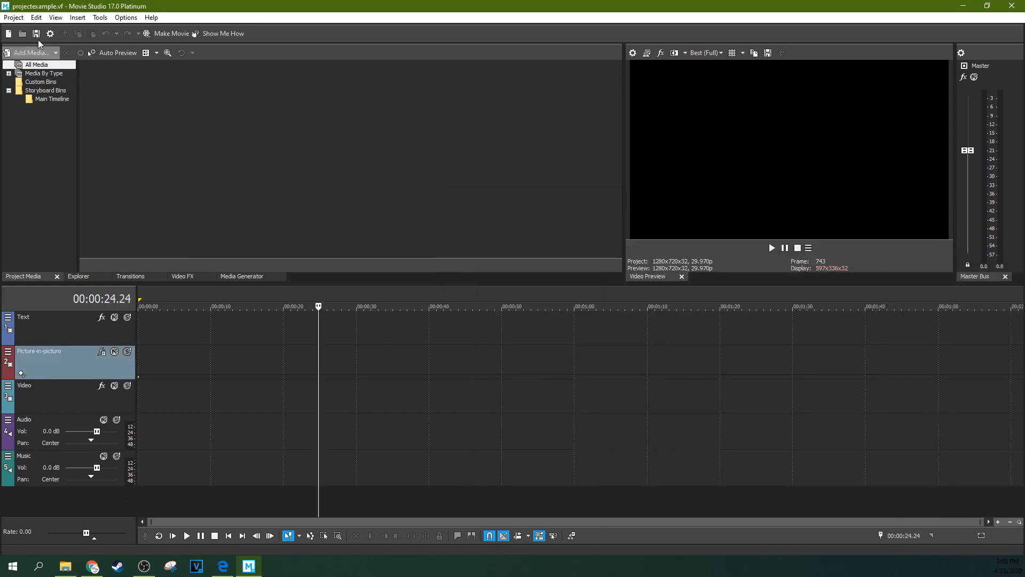
{"action": "left_click", "coordinate": [12, 19]}
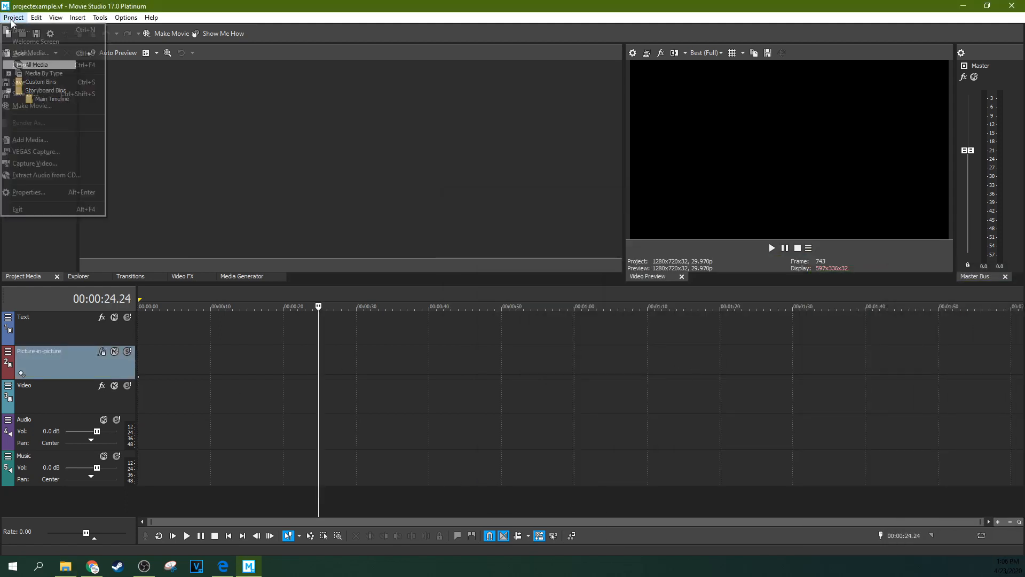
{"action": "left_click", "coordinate": [28, 86]}
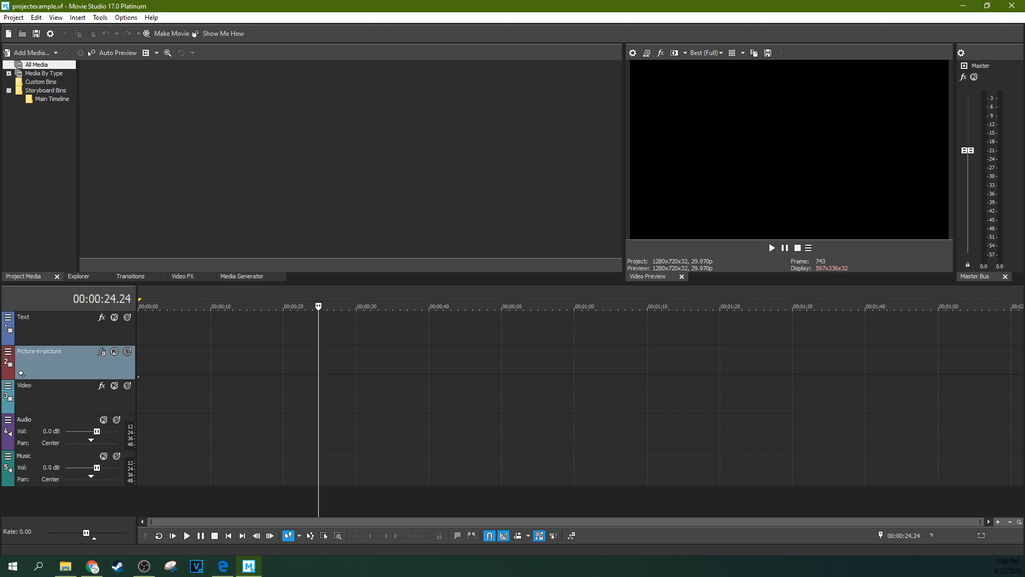
Bring the projectexample folder window back into view and inspect the saved projectexample.vf file
{"action": "left_click_drag", "start_coordinate": [1024, 342], "coordinate": [321, 154]}
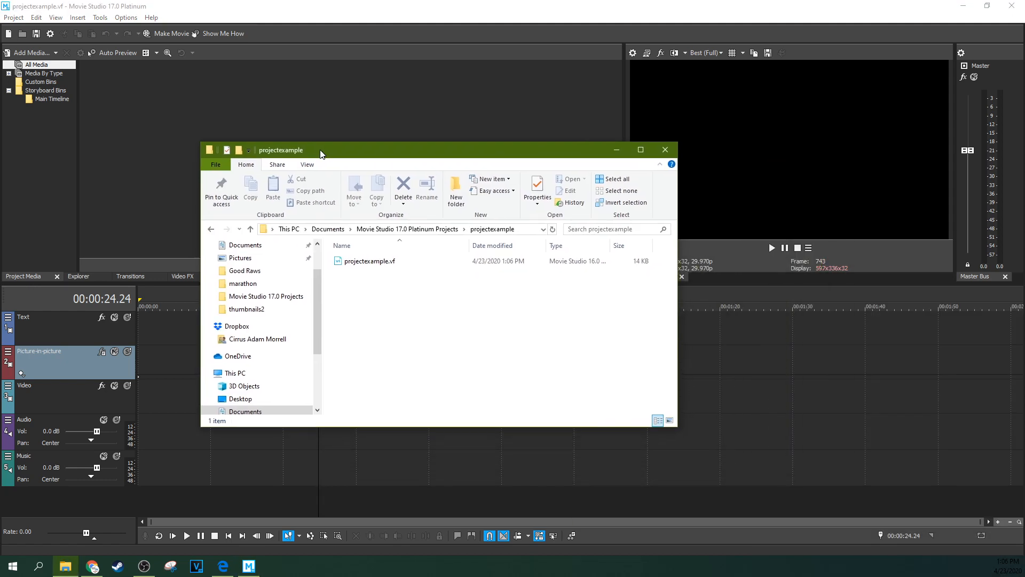
{"action": "left_click", "coordinate": [357, 261]}
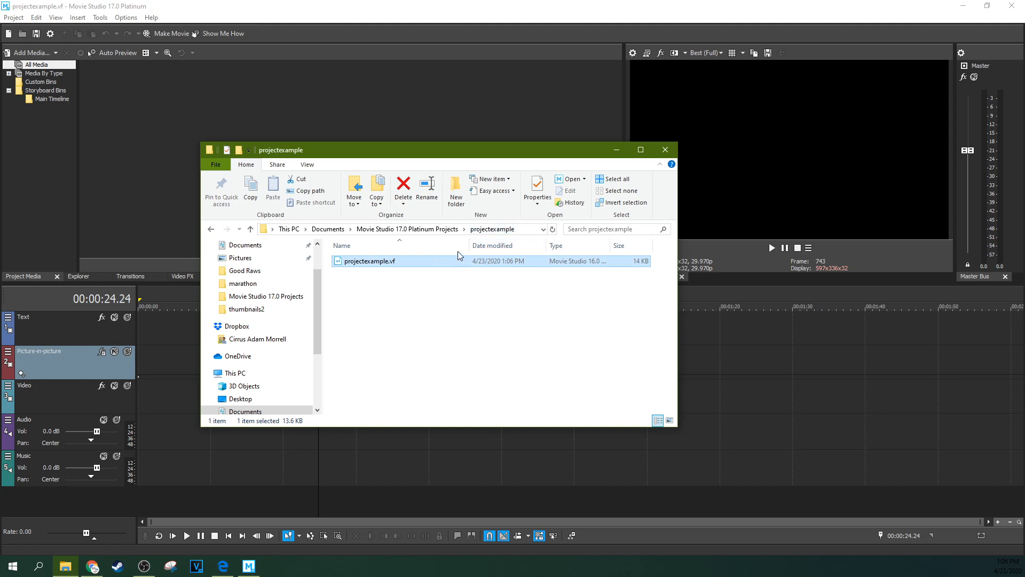
{"action": "left_click", "coordinate": [378, 301]}
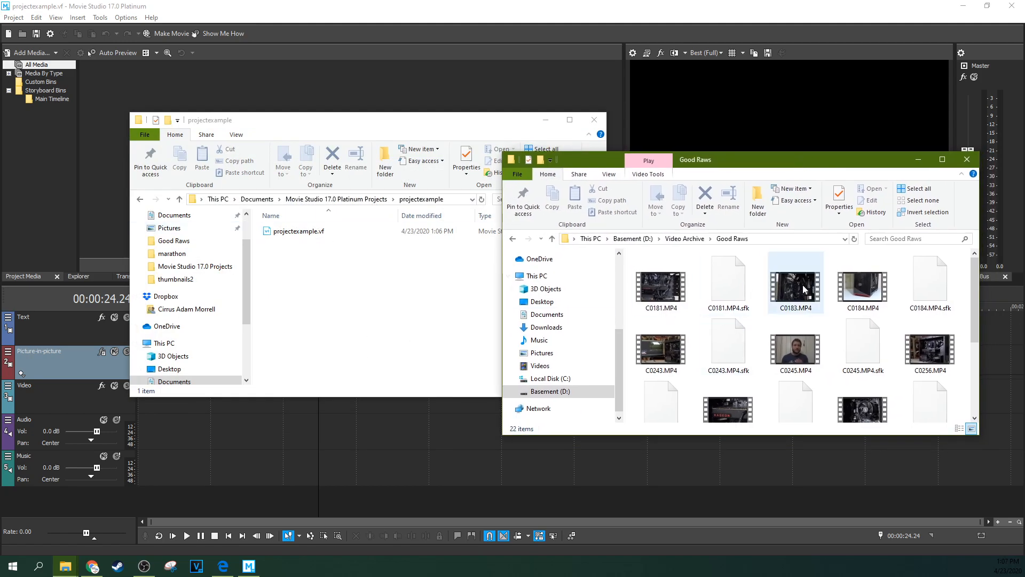
Copy the clip C0308.MP4 from the Good Raws folder into the projectexample folder
{"action": "left_click_drag", "start_coordinate": [976, 308], "coordinate": [984, 372]}
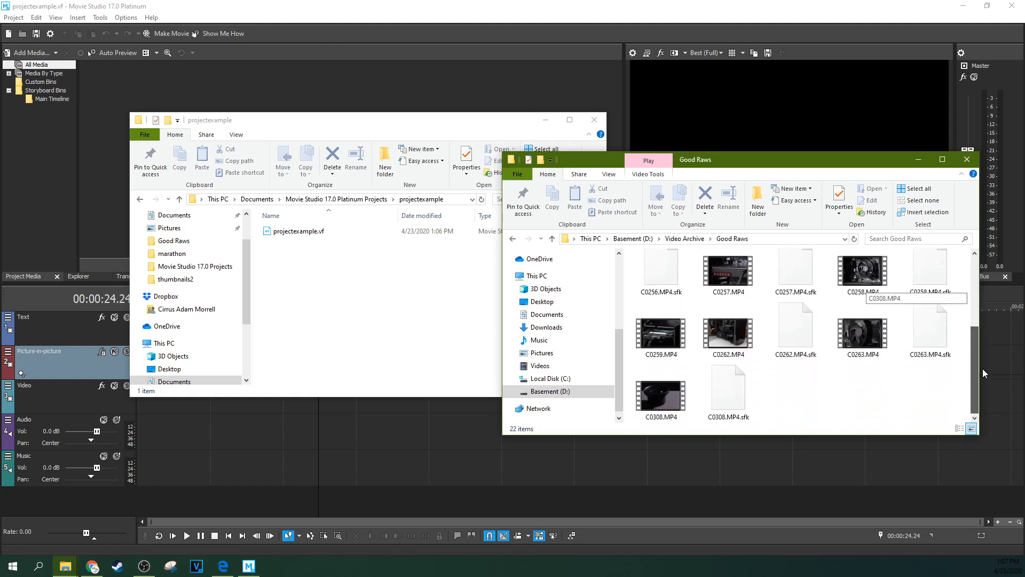
{"action": "right_click", "coordinate": [666, 404]}
{"action": "left_click", "coordinate": [689, 326]}
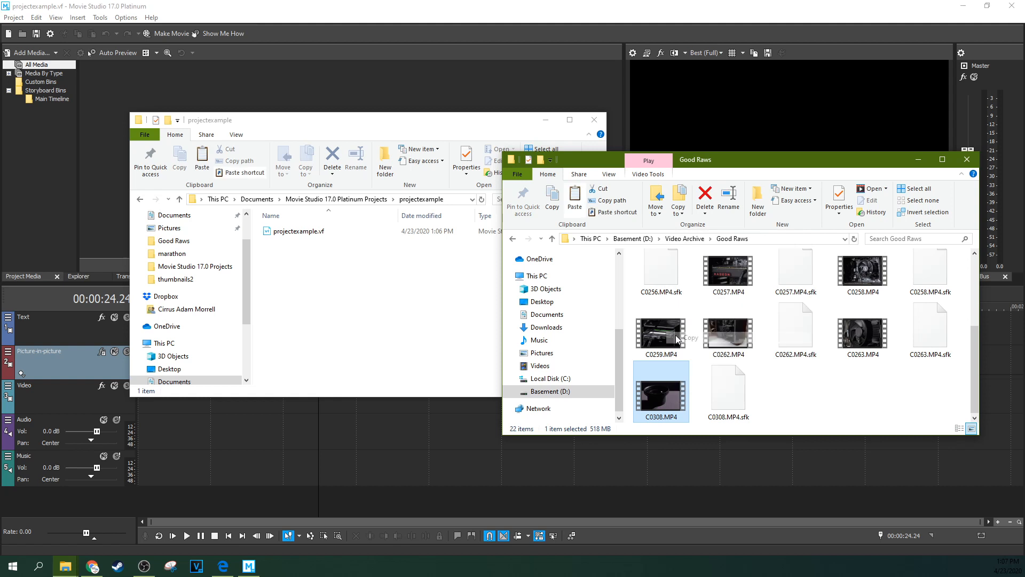
{"action": "right_click", "coordinate": [349, 297]}
{"action": "left_click", "coordinate": [407, 386]}
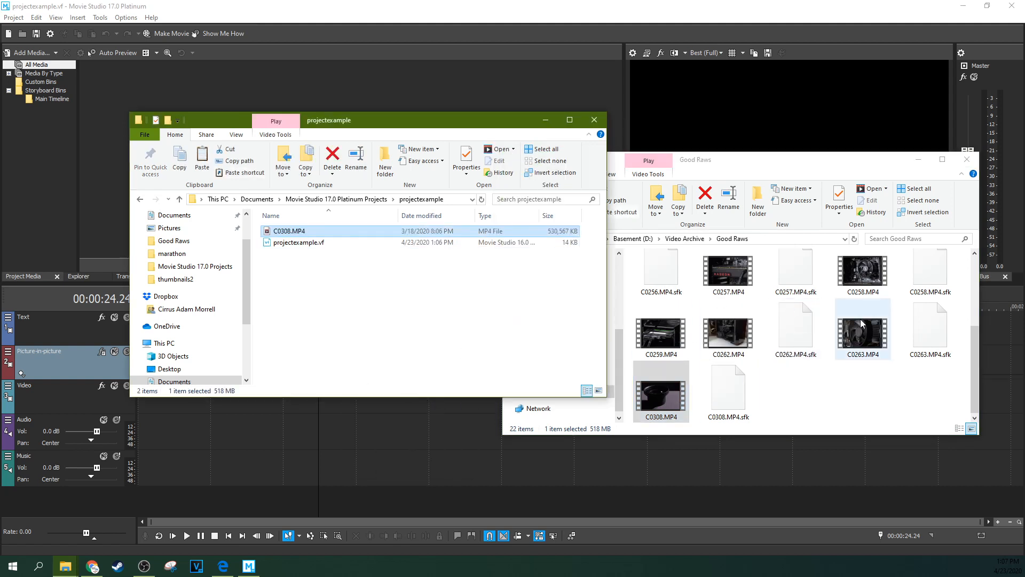
Copy the clip C0257.MP4 from the Good Raws folder into the projectexample folder
{"action": "scroll", "coordinate": [862, 336], "scroll_direction": "up", "scroll_amount": 1}
{"action": "right_click", "coordinate": [751, 300]}
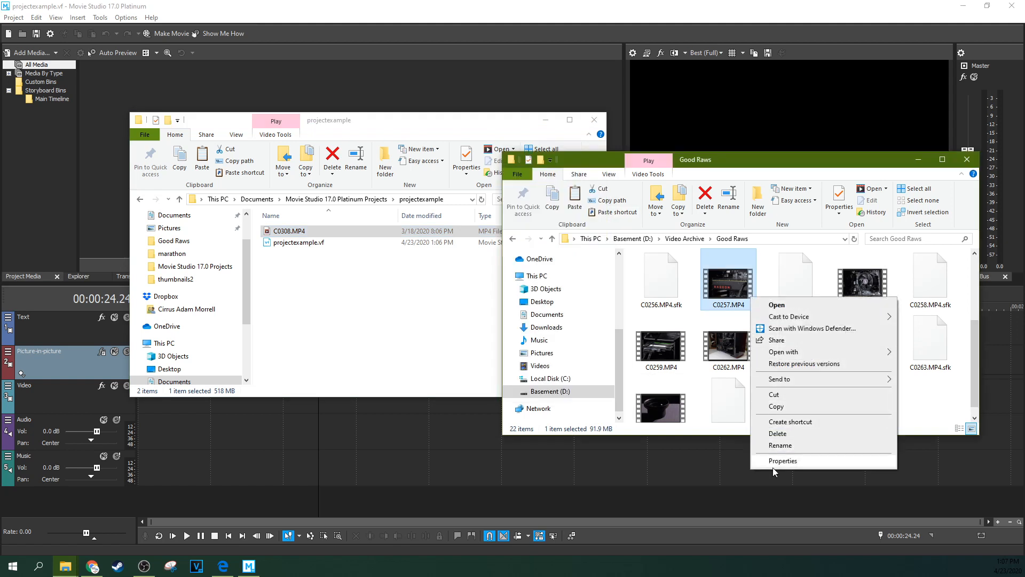
{"action": "left_click", "coordinate": [779, 406]}
{"action": "left_click", "coordinate": [433, 308]}
{"action": "right_click", "coordinate": [433, 309]}
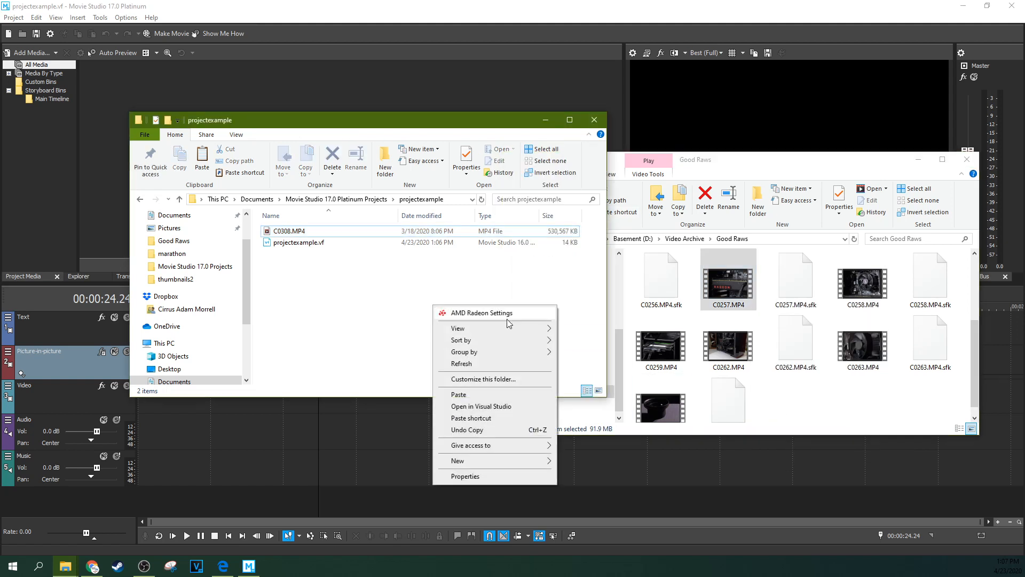
{"action": "left_click", "coordinate": [488, 389]}
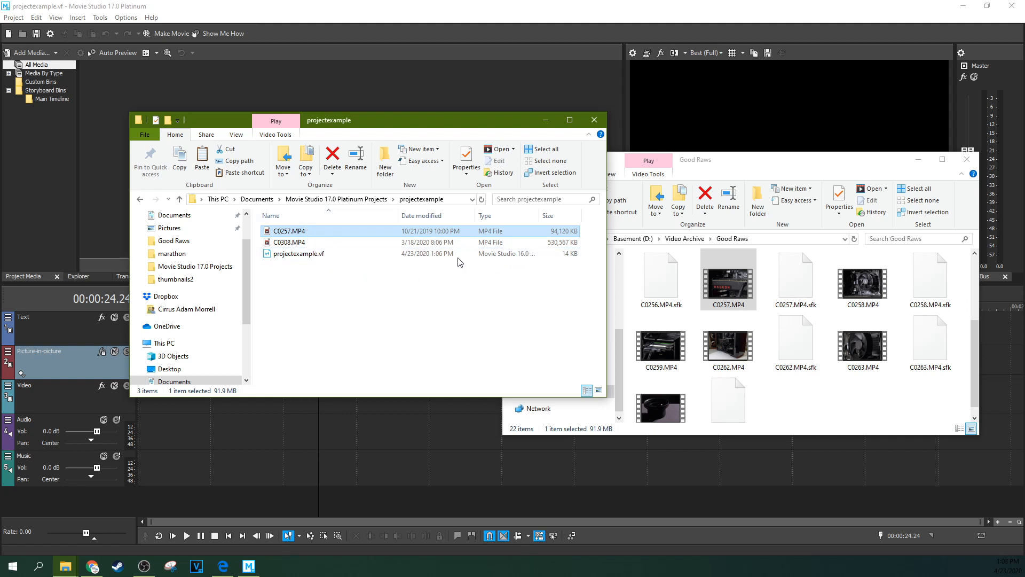
Reopen projectexample from its parent folder, close the Good Raws window and move the projectexample window off the editor
{"action": "left_click", "coordinate": [363, 199]}
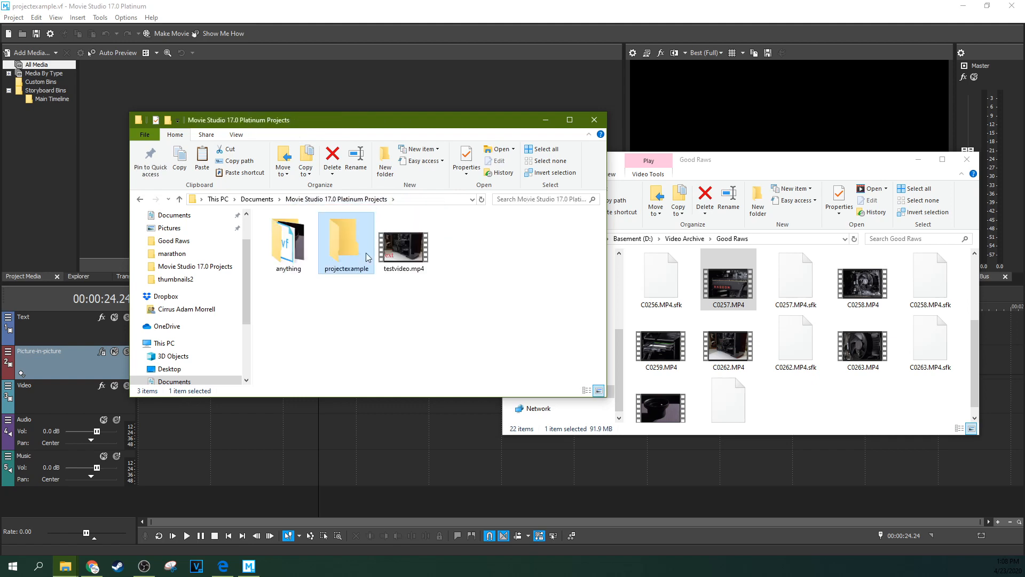
{"action": "double_click", "coordinate": [348, 263]}
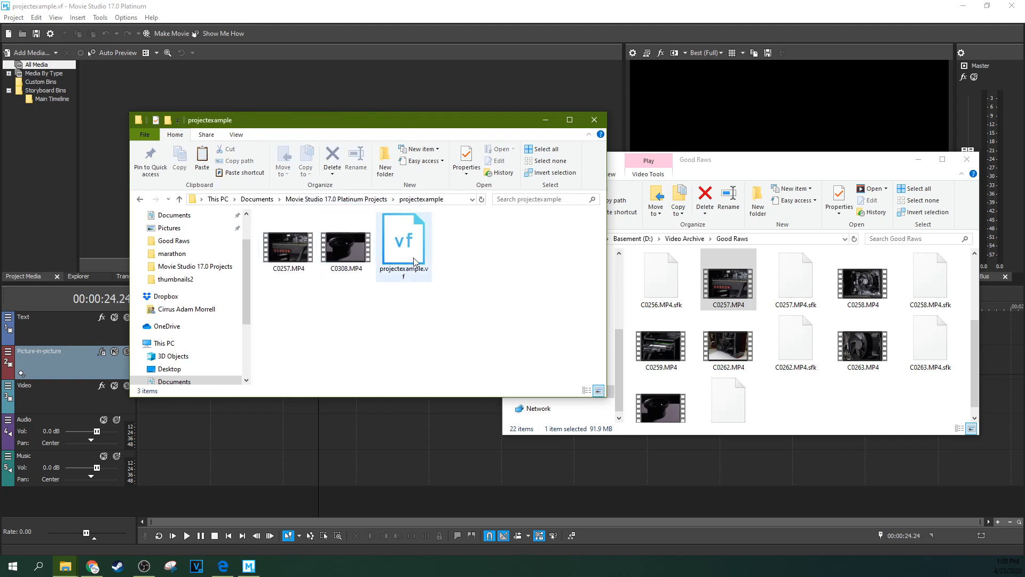
{"action": "left_click", "coordinate": [967, 160]}
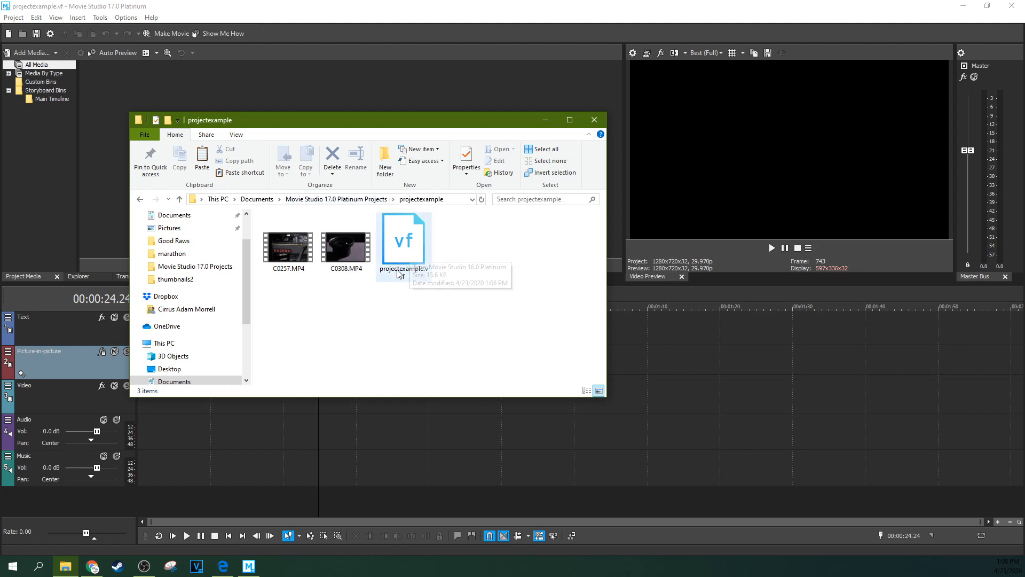
{"action": "left_click_drag", "start_coordinate": [461, 127], "coordinate": [1024, 204]}
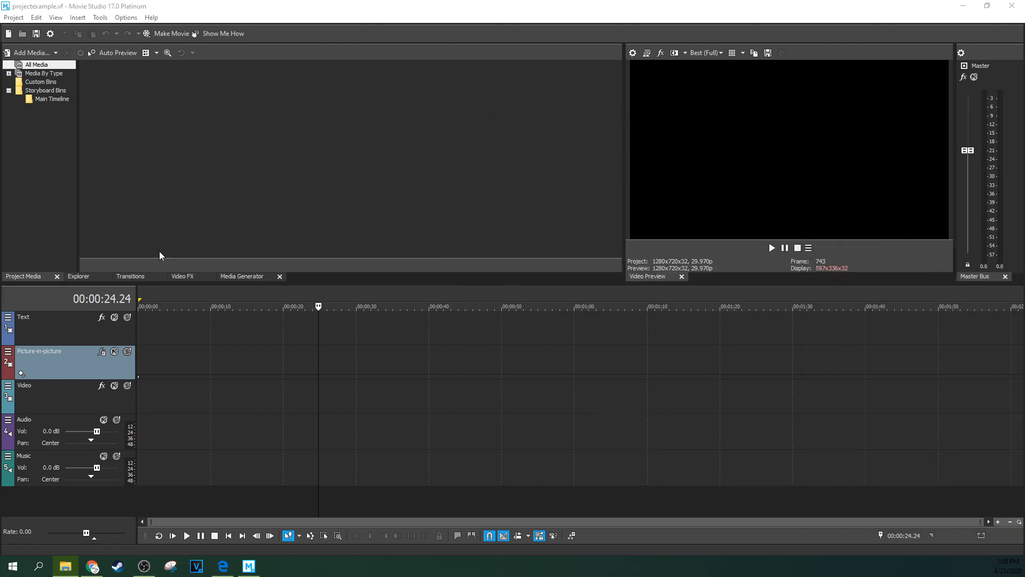
Look through the editor's file browser, transitions and video effects, and return to the project's media list
{"action": "left_click", "coordinate": [74, 276]}
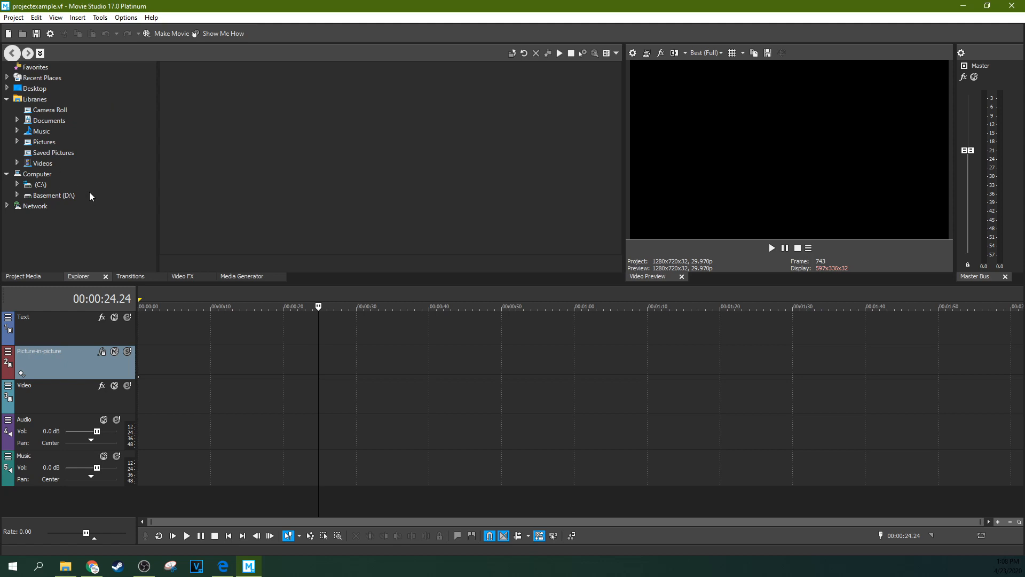
{"action": "left_click", "coordinate": [27, 276]}
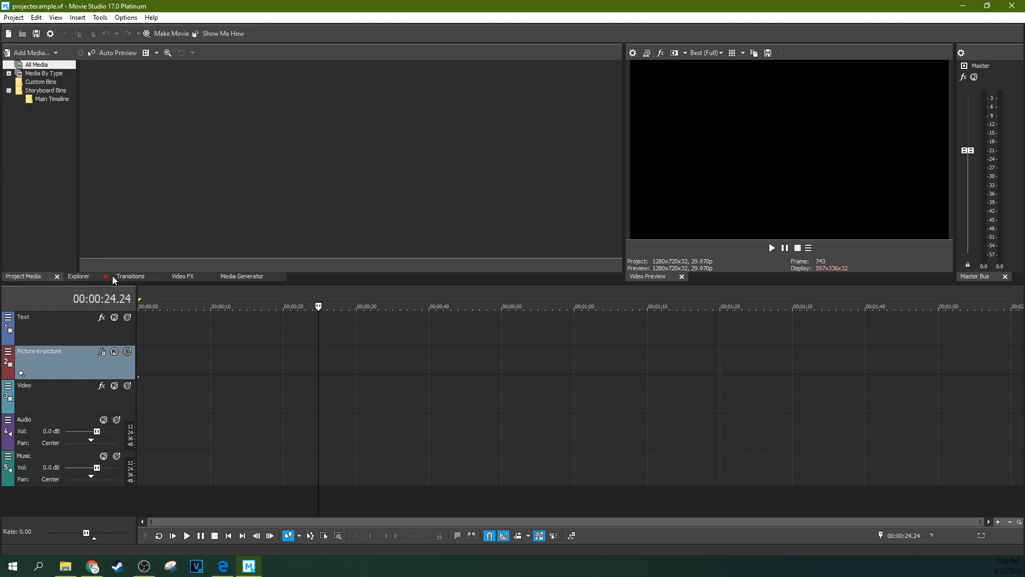
{"action": "left_click", "coordinate": [202, 276]}
{"action": "left_click", "coordinate": [127, 276]}
{"action": "left_click", "coordinate": [83, 276]}
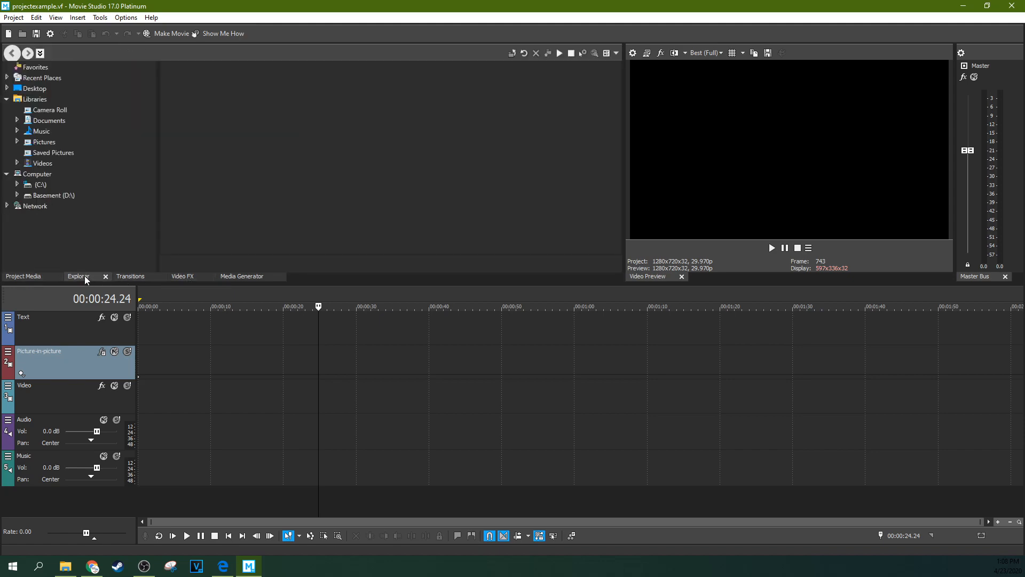
{"action": "left_click", "coordinate": [30, 278]}
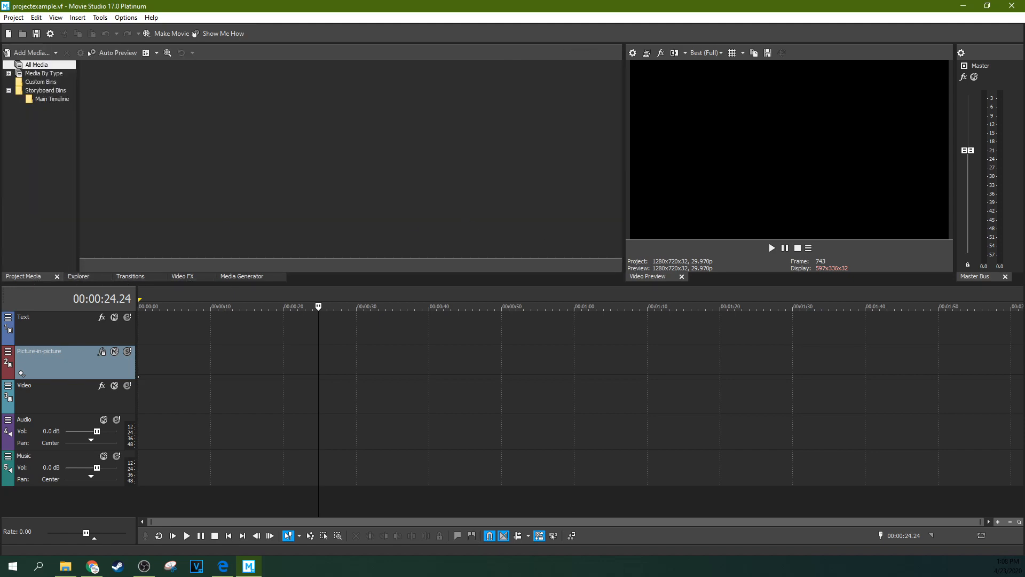
Bring the projectexample folder window back and import C0257.MP4 and C0308.MP4 into the project media
{"action": "mouse_move", "coordinate": [1024, 206]}
{"action": "left_mouse_down"}
{"action": "mouse_move", "coordinate": [666, 156]}
{"action": "mouse_move", "coordinate": [587, 124]}
{"action": "left_mouse_up"}
{"action": "mouse_move", "coordinate": [684, 301]}
{"action": "left_mouse_down"}
{"action": "mouse_move", "coordinate": [633, 275]}
{"action": "mouse_move", "coordinate": [631, 244]}
{"action": "mouse_move", "coordinate": [582, 219]}
{"action": "mouse_move", "coordinate": [284, 166]}
{"action": "left_mouse_up"}
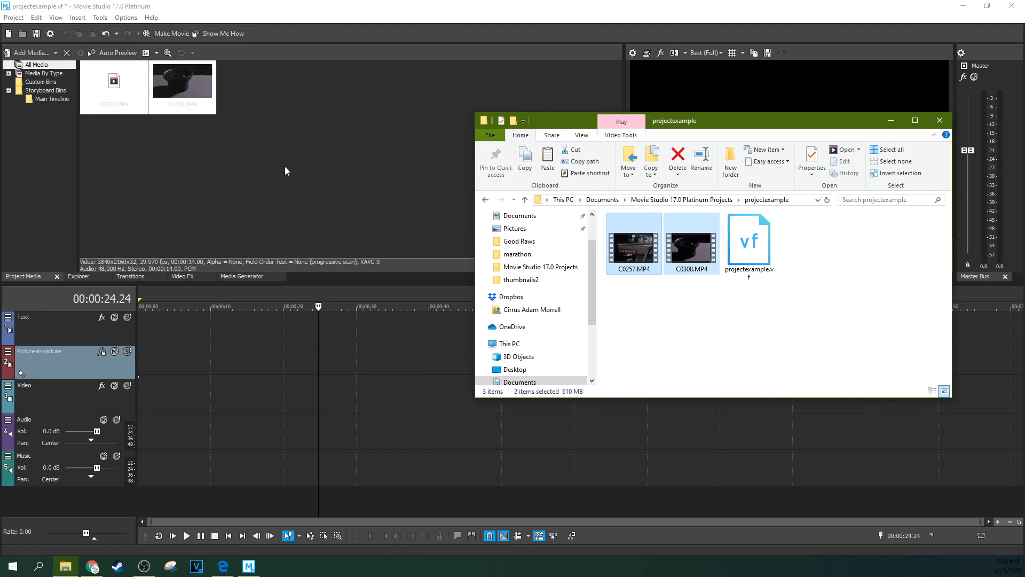
{"action": "left_click", "coordinate": [430, 81]}
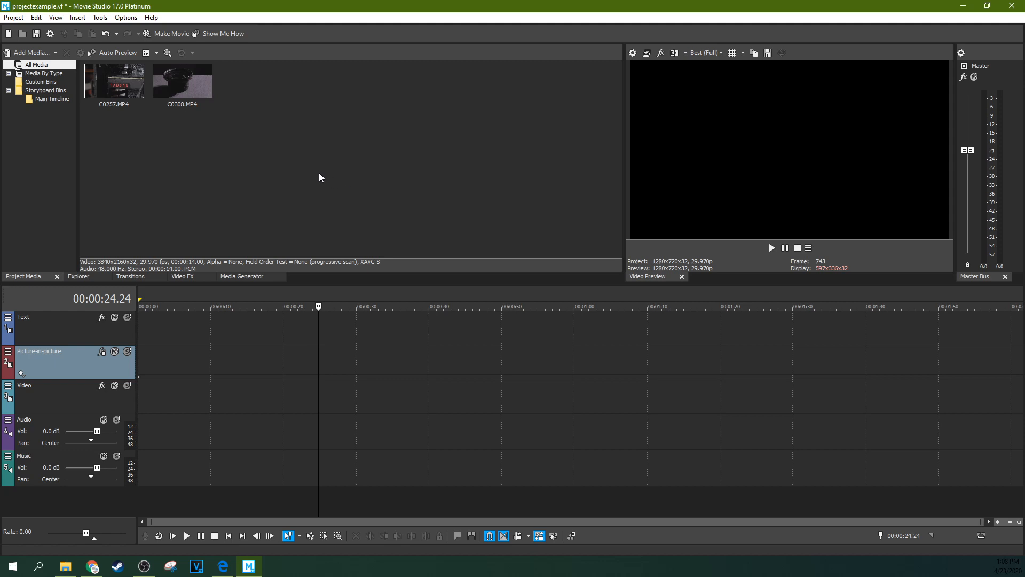
Place C0257.MP4 near the start of the Video track and match the project video settings to this media
{"action": "left_click", "coordinate": [120, 94]}
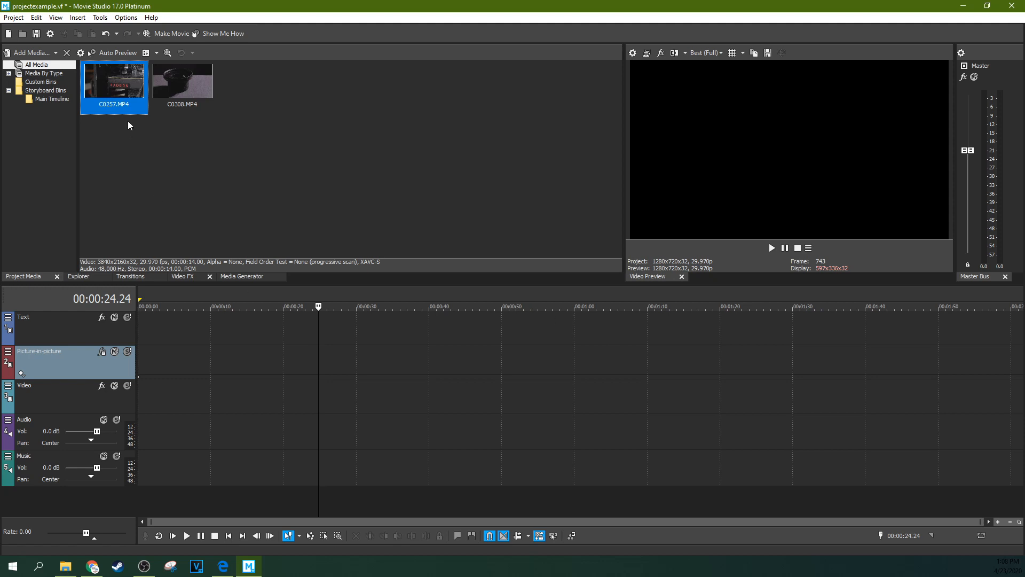
{"action": "left_click_drag", "start_coordinate": [125, 113], "coordinate": [145, 411]}
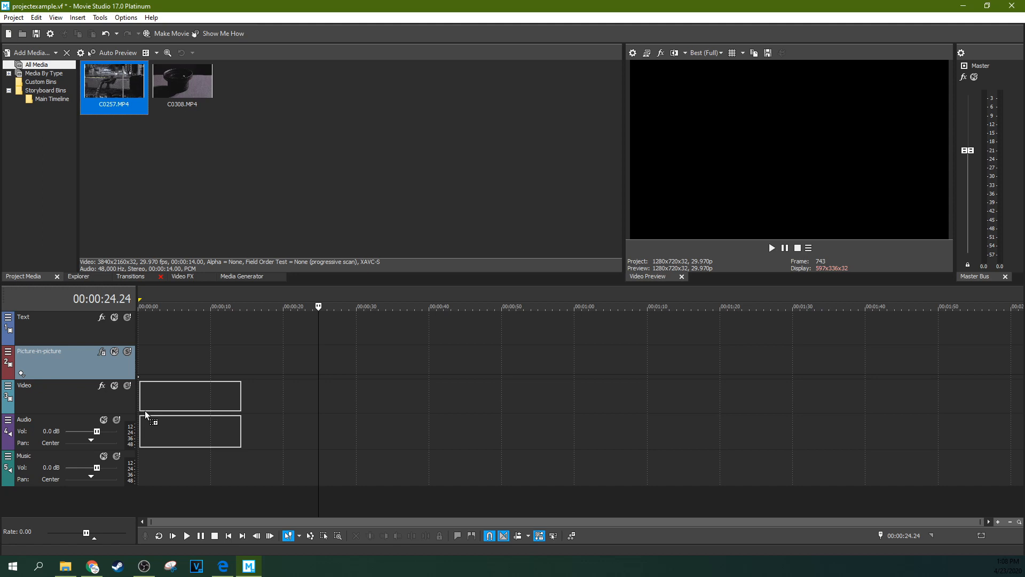
{"action": "left_click_drag", "start_coordinate": [146, 411], "coordinate": [145, 411]}
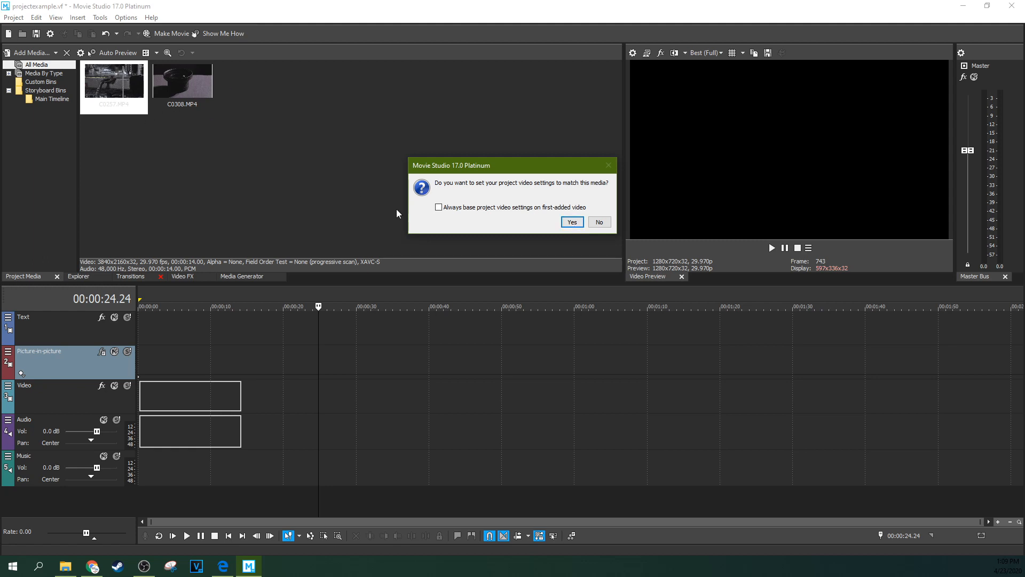
{"action": "left_click", "coordinate": [566, 223]}
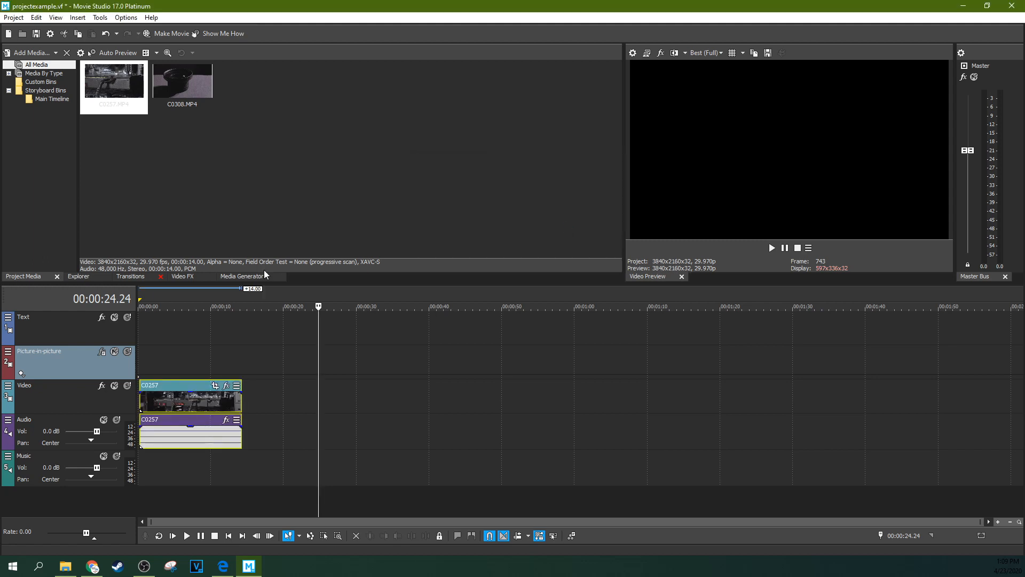
Preview frames of the C0257 clip on the timeline at 00:00:09.07 and 00:00:04.19
{"action": "left_click", "coordinate": [163, 368]}
{"action": "left_click", "coordinate": [205, 368]}
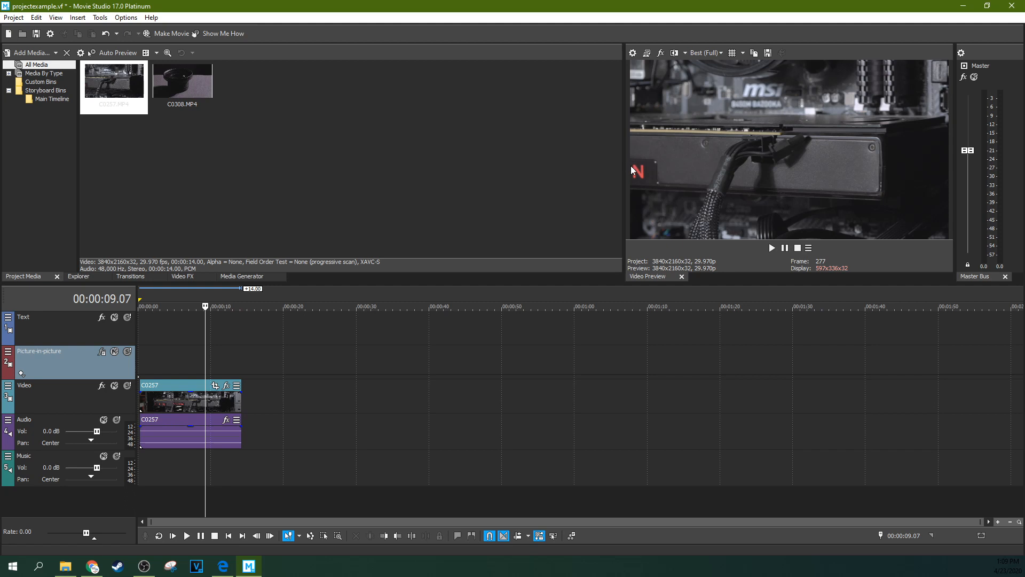
{"action": "left_click", "coordinate": [259, 204]}
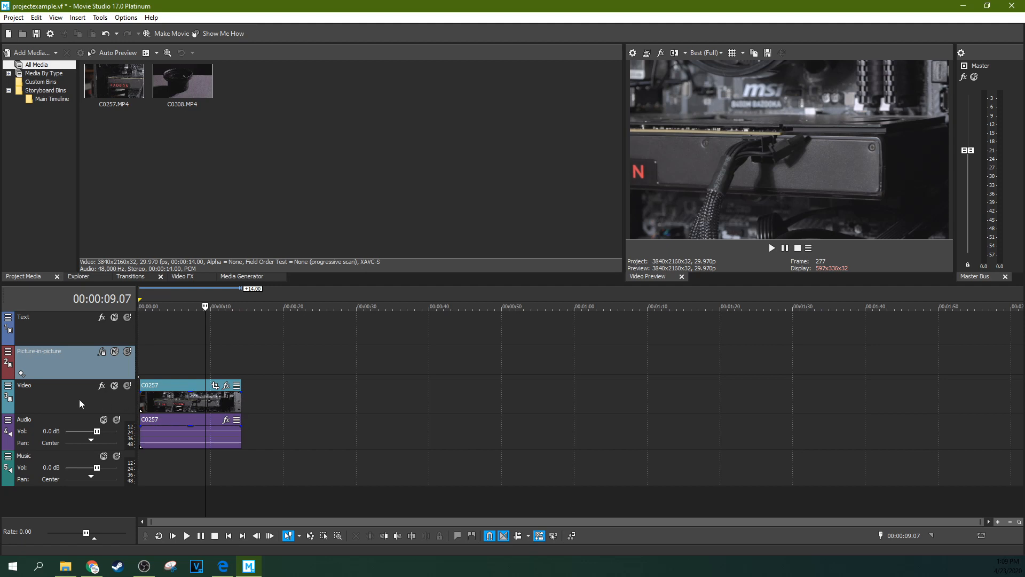
{"action": "left_click", "coordinate": [171, 402]}
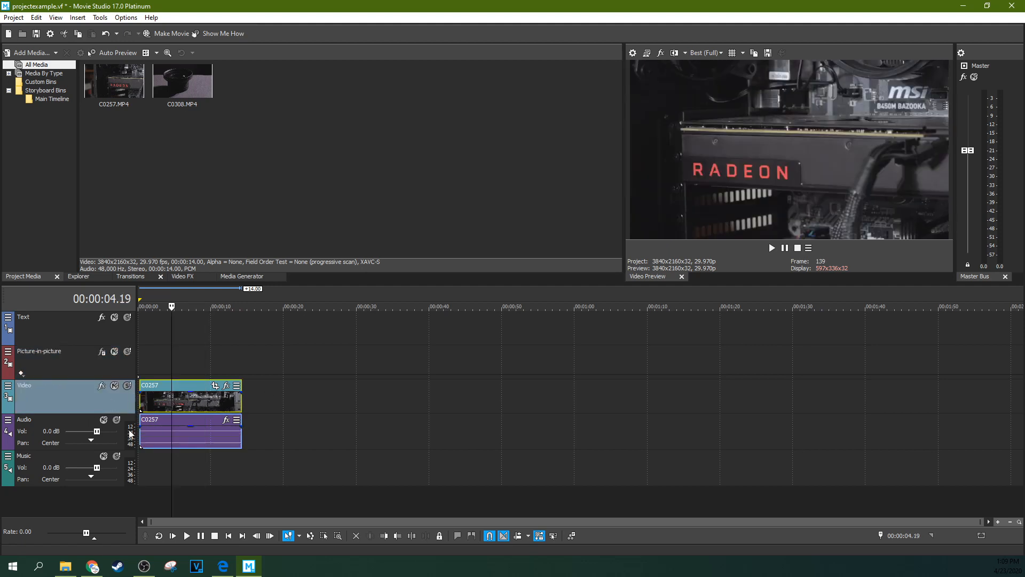
Close the gap before the C0257 clip by moving it to the very beginning of the timeline
{"action": "left_click", "coordinate": [139, 368]}
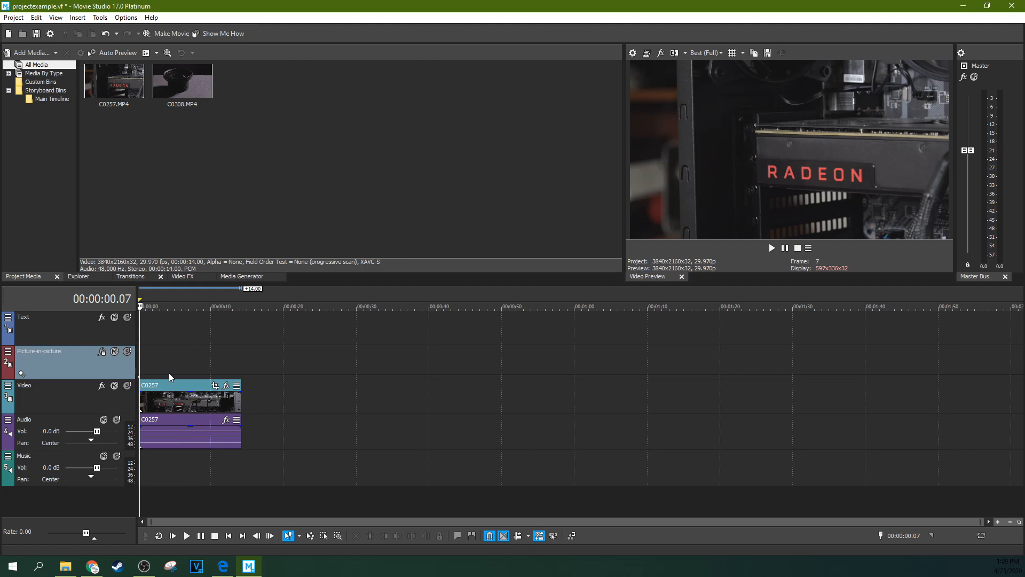
{"action": "scroll", "coordinate": [211, 327], "scroll_direction": "up", "scroll_amount": 5}
{"action": "scroll", "coordinate": [213, 373], "scroll_direction": "up", "scroll_amount": 4}
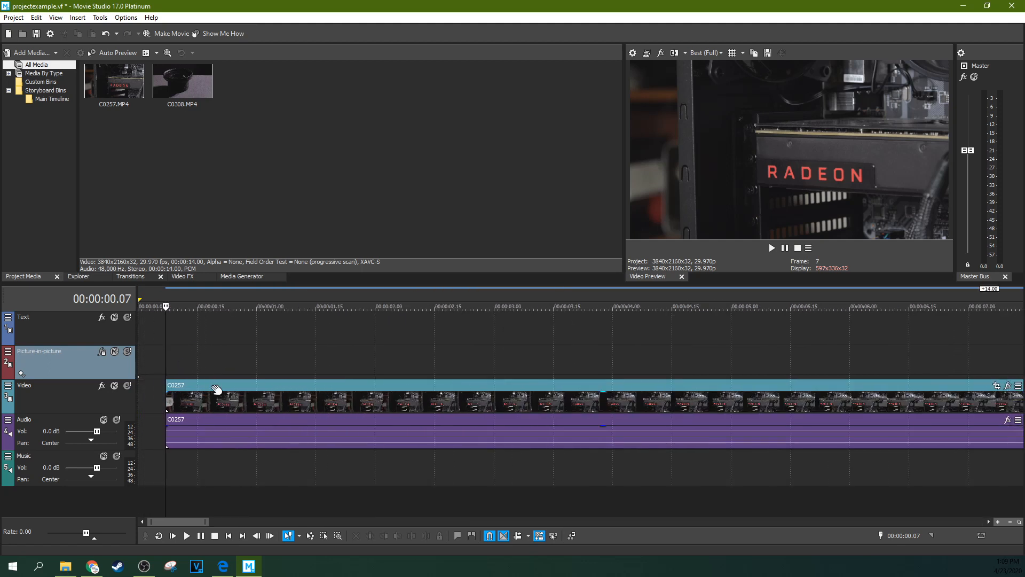
{"action": "left_click", "coordinate": [212, 386]}
{"action": "mouse_move", "coordinate": [212, 387]}
{"action": "left_mouse_down"}
{"action": "mouse_move", "coordinate": [380, 385]}
{"action": "mouse_move", "coordinate": [232, 388]}
{"action": "left_mouse_up"}
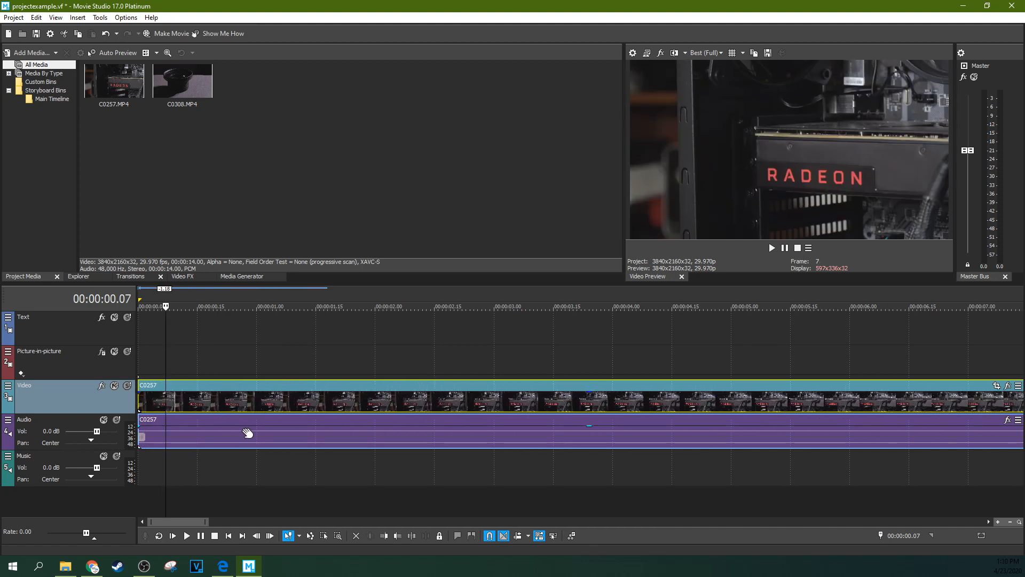
{"action": "mouse_move", "coordinate": [235, 388]}
{"action": "left_mouse_down"}
{"action": "mouse_move", "coordinate": [273, 393]}
{"action": "mouse_move", "coordinate": [233, 394]}
{"action": "left_mouse_up"}
Examine the C0257 clip at several timeline zoom levels, around its start and around 00:00:11.13
{"action": "scroll", "coordinate": [200, 367], "scroll_direction": "up", "scroll_amount": 4}
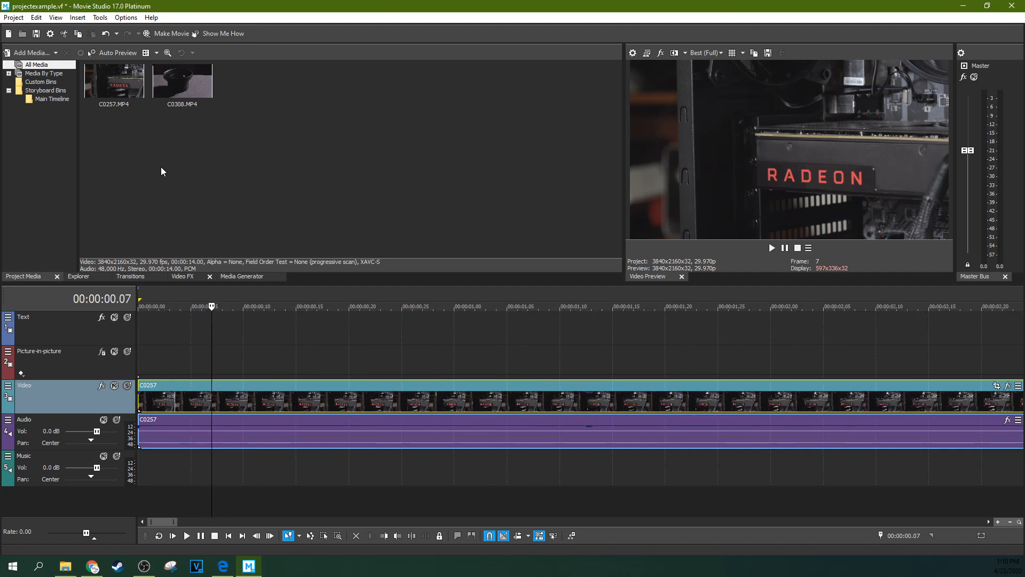
{"action": "scroll", "coordinate": [239, 458], "scroll_direction": "down", "scroll_amount": 6}
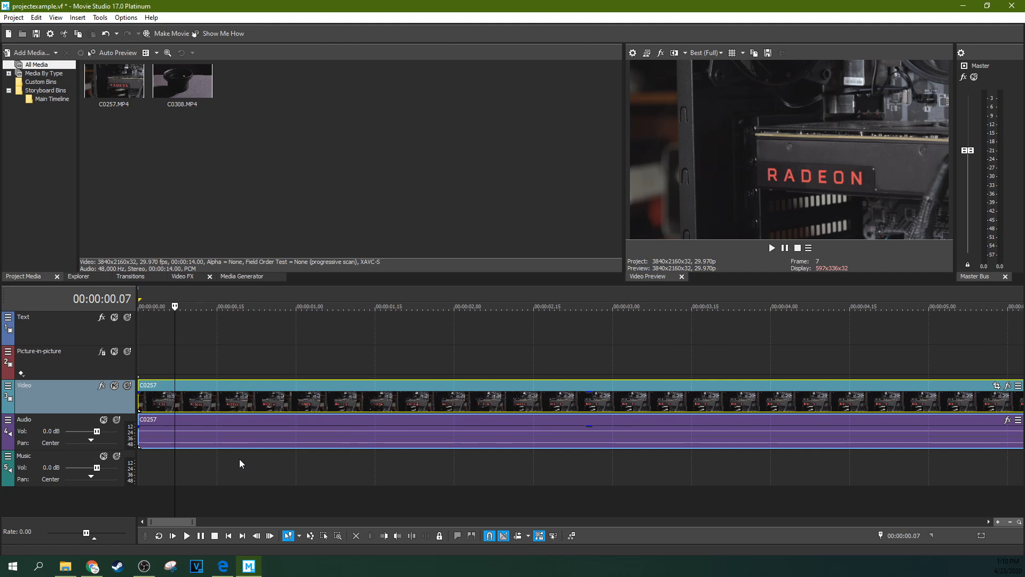
{"action": "scroll", "coordinate": [270, 442], "scroll_direction": "up", "scroll_amount": 4}
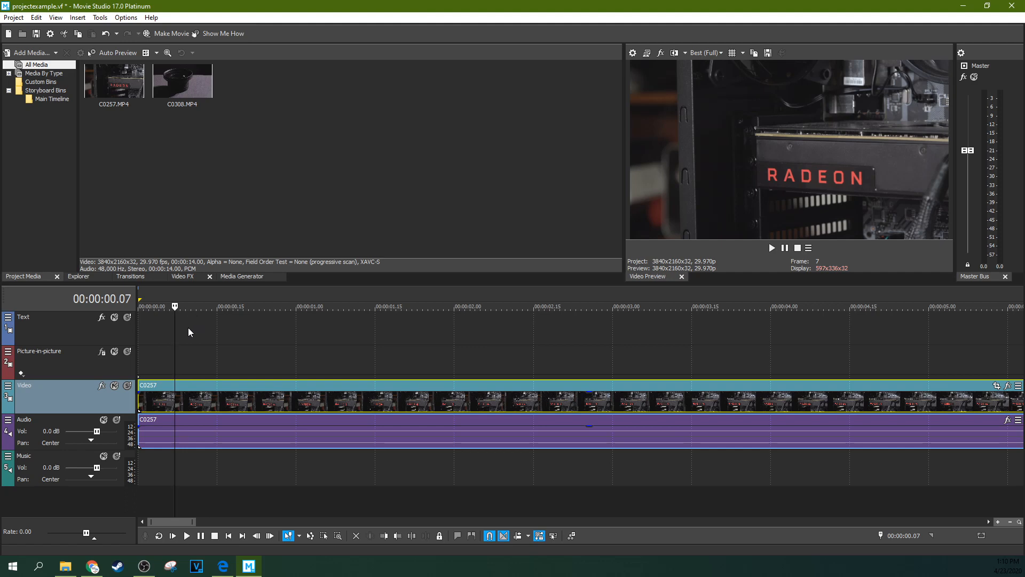
{"action": "scroll", "coordinate": [203, 369], "scroll_direction": "down", "scroll_amount": 5}
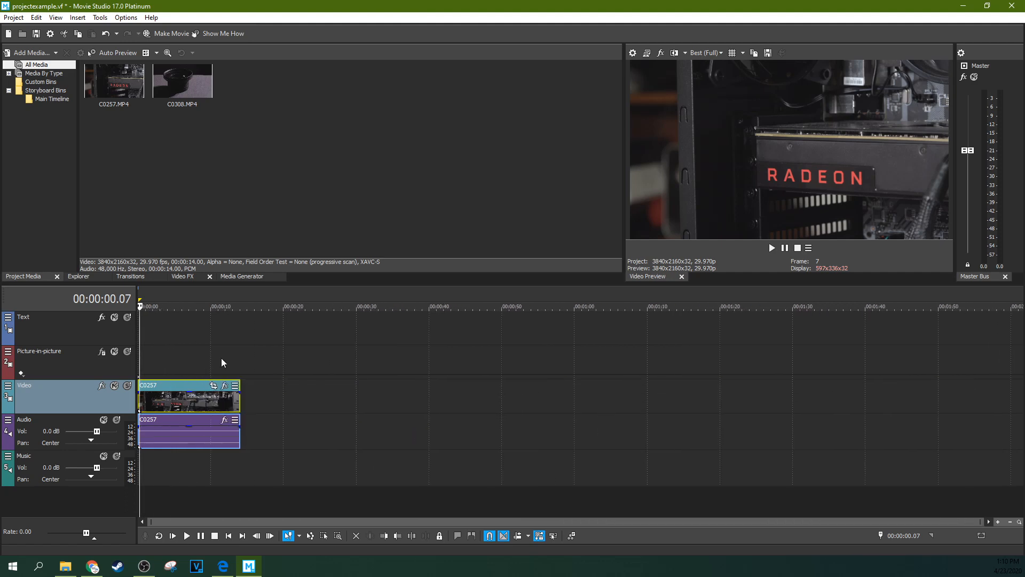
{"action": "left_click", "coordinate": [221, 358]}
{"action": "scroll", "coordinate": [242, 354], "scroll_direction": "up", "scroll_amount": 2}
{"action": "scroll", "coordinate": [241, 353], "scroll_direction": "up", "scroll_amount": 10}
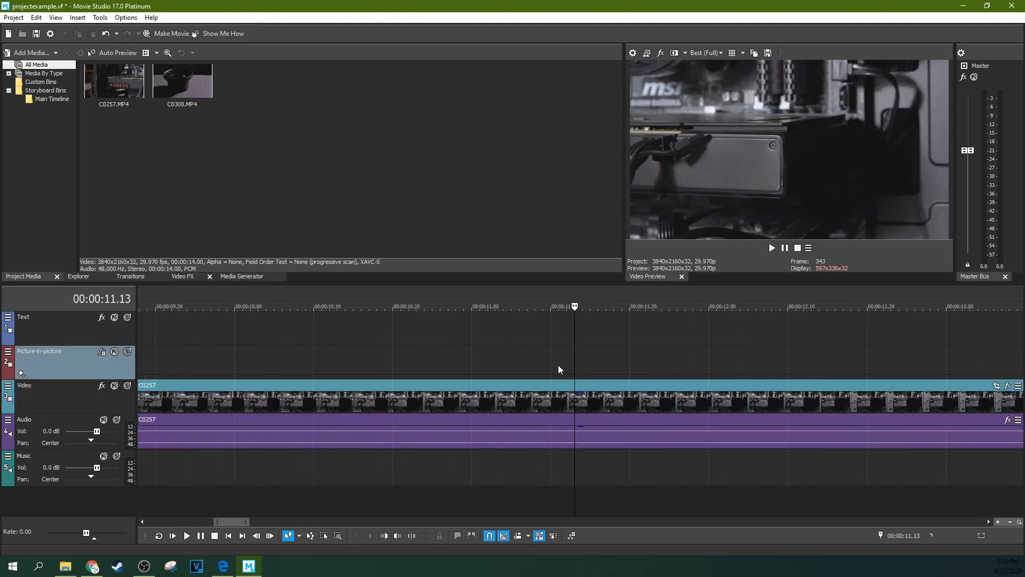
{"action": "scroll", "coordinate": [559, 365], "scroll_direction": "down", "scroll_amount": 10}
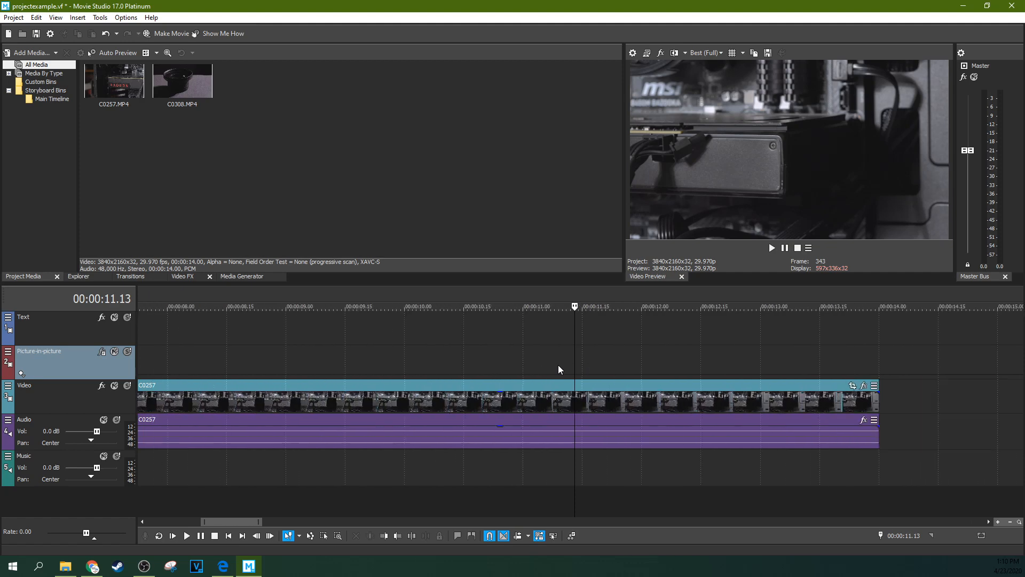
Place the playhead at 00:00:13.21 near the end of the C0257 clip and inspect it down to individual frames
{"action": "left_click", "coordinate": [341, 355]}
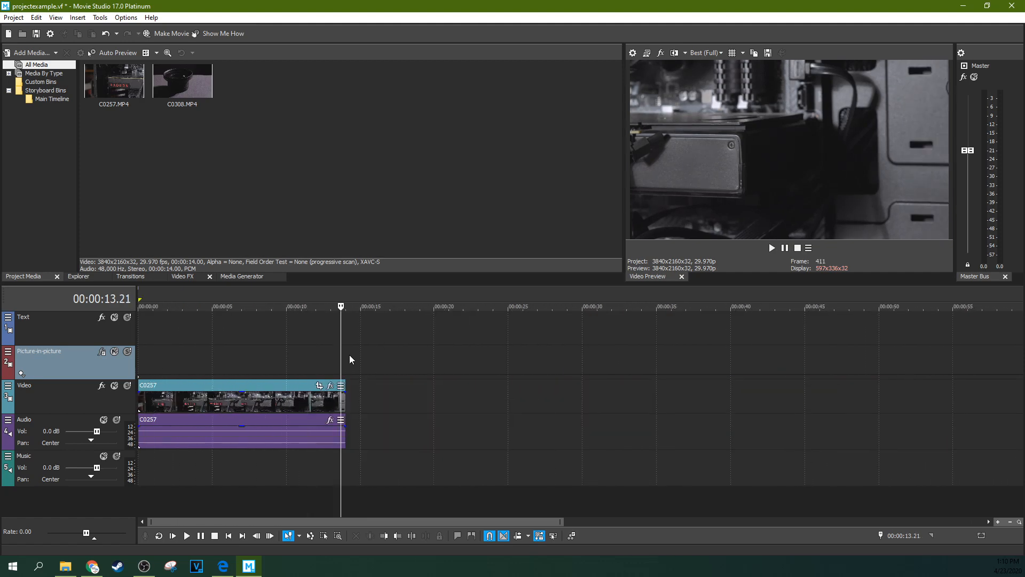
{"action": "scroll", "coordinate": [350, 355], "scroll_direction": "up", "scroll_amount": 4}
{"action": "scroll", "coordinate": [350, 359], "scroll_direction": "up", "scroll_amount": 5}
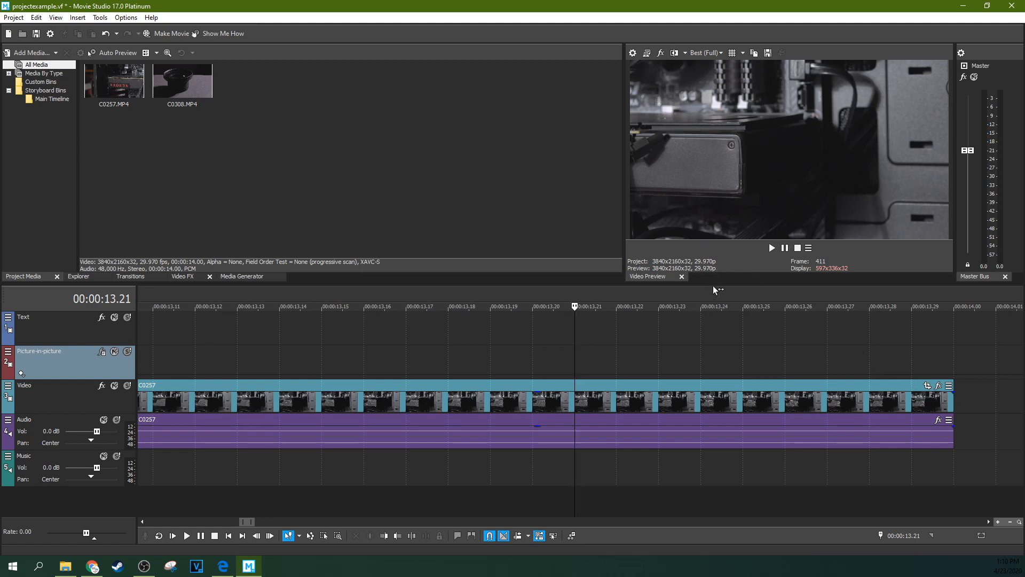
{"action": "scroll", "coordinate": [675, 356], "scroll_direction": "down", "scroll_amount": 3}
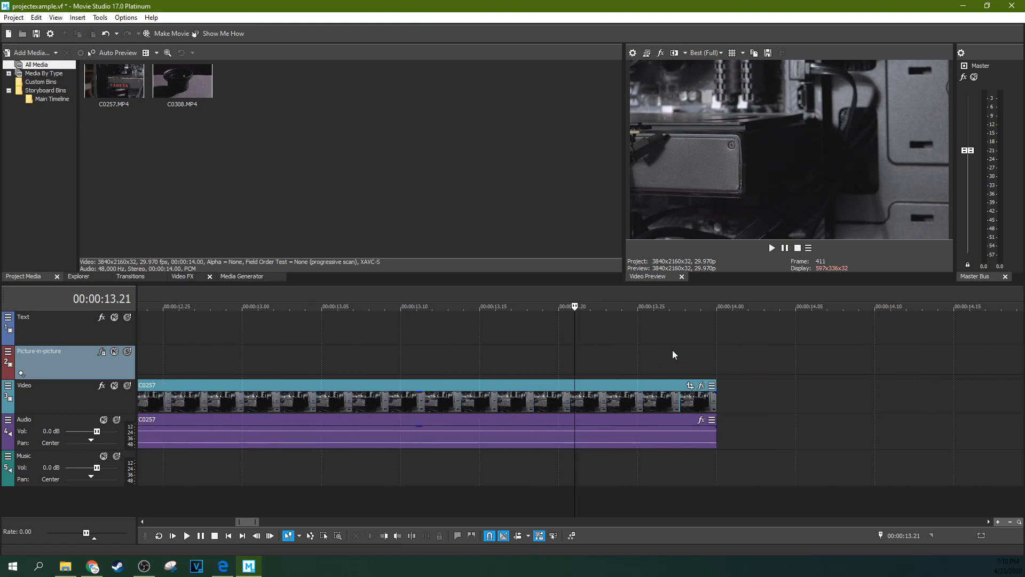
{"action": "scroll", "coordinate": [672, 350], "scroll_direction": "down", "scroll_amount": 2}
{"action": "left_click", "coordinate": [572, 337]}
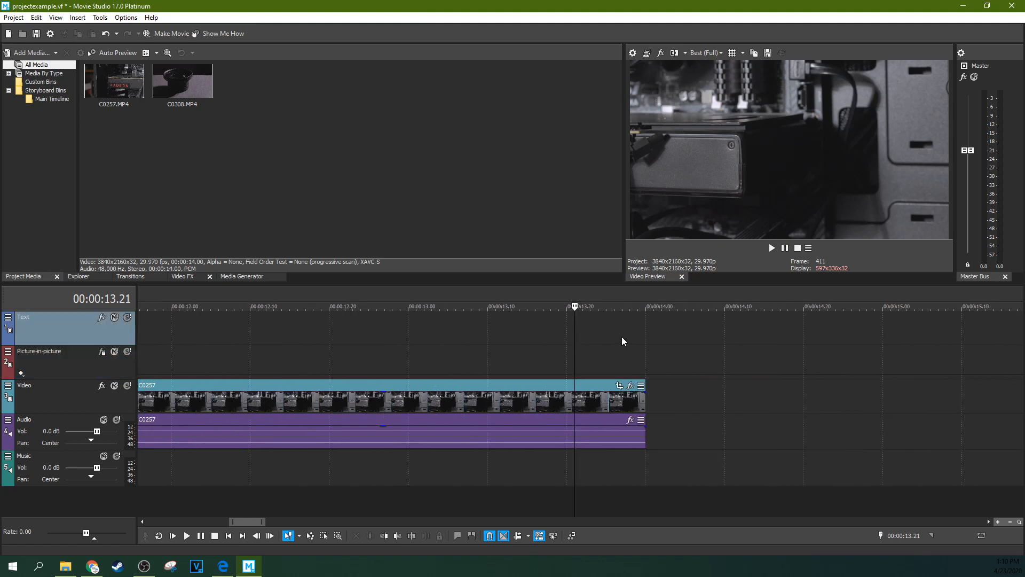
{"action": "scroll", "coordinate": [621, 336], "scroll_direction": "up", "scroll_amount": 4}
{"action": "scroll", "coordinate": [621, 336], "scroll_direction": "up", "scroll_amount": 2}
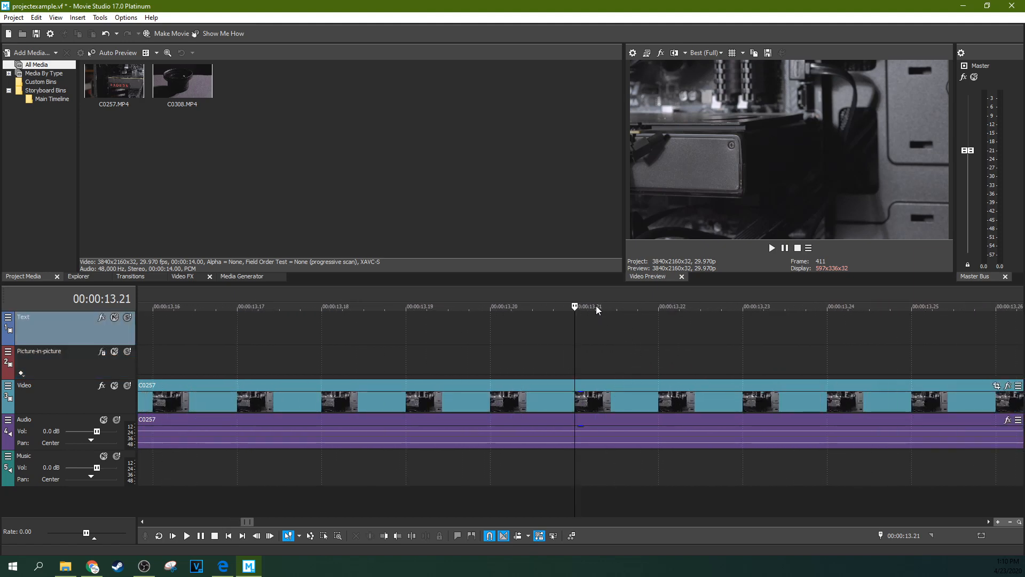
{"action": "scroll", "coordinate": [599, 313], "scroll_direction": "up", "scroll_amount": 2}
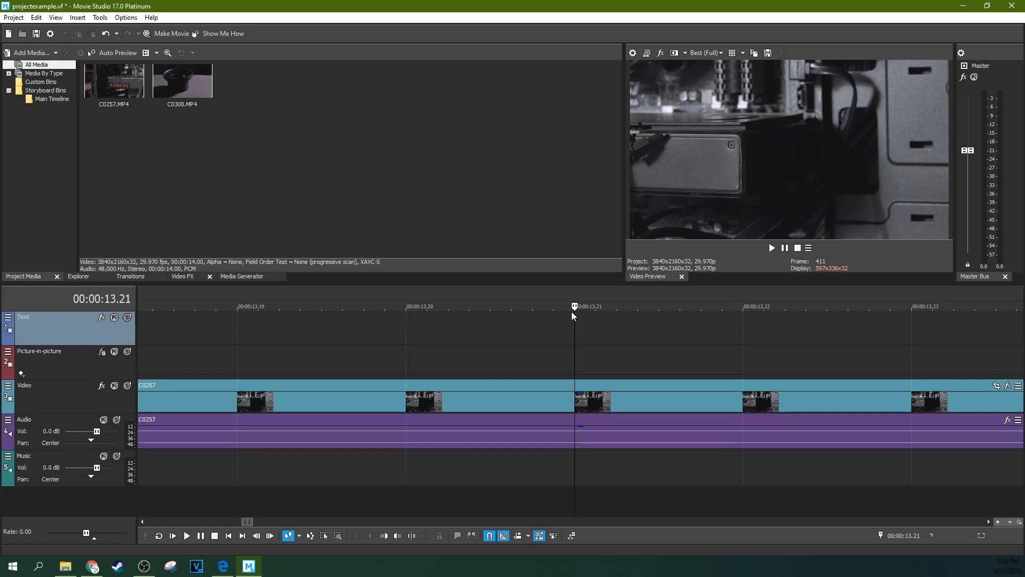
Step through individual frames near the end of the C0257 clip, between 00:00:13.10 and 00:00:13.29
{"action": "key", "text": "Left"}
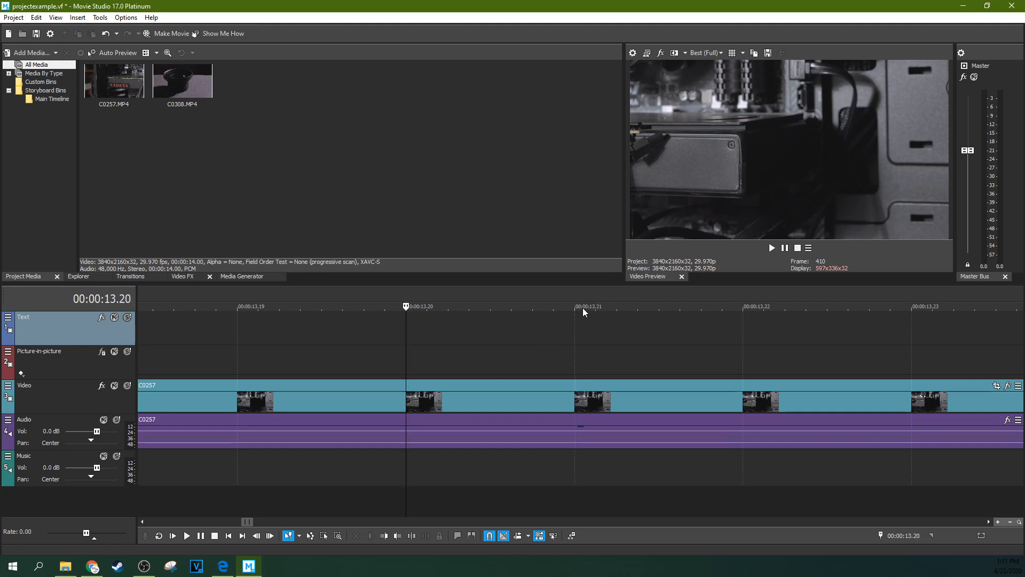
{"action": "scroll", "coordinate": [576, 307], "scroll_direction": "down", "scroll_amount": 3}
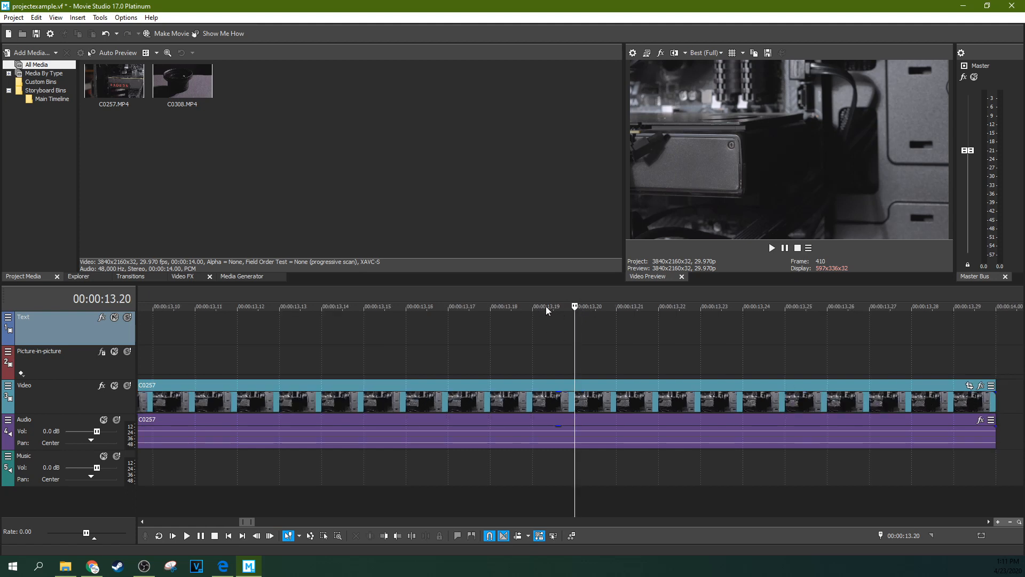
{"action": "left_click_drag", "start_coordinate": [529, 296], "coordinate": [700, 292]}
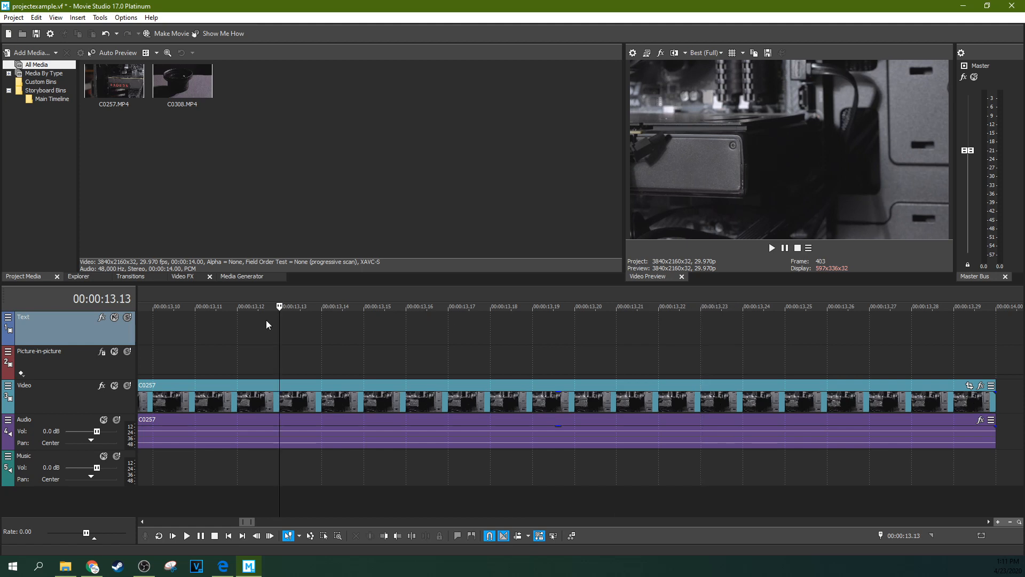
{"action": "left_click", "coordinate": [279, 320]}
{"action": "left_click", "coordinate": [171, 336]}
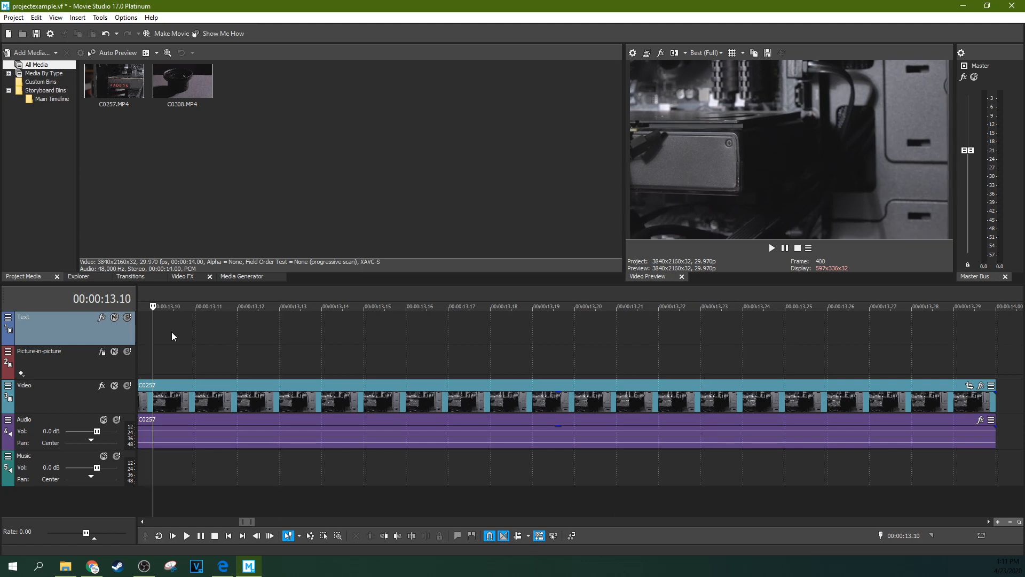
{"action": "left_click", "coordinate": [954, 336]}
{"action": "left_click", "coordinate": [537, 354]}
{"action": "left_click", "coordinate": [481, 351]}
{"action": "left_click", "coordinate": [407, 343]}
{"action": "left_click", "coordinate": [365, 347]}
{"action": "left_click", "coordinate": [321, 343]}
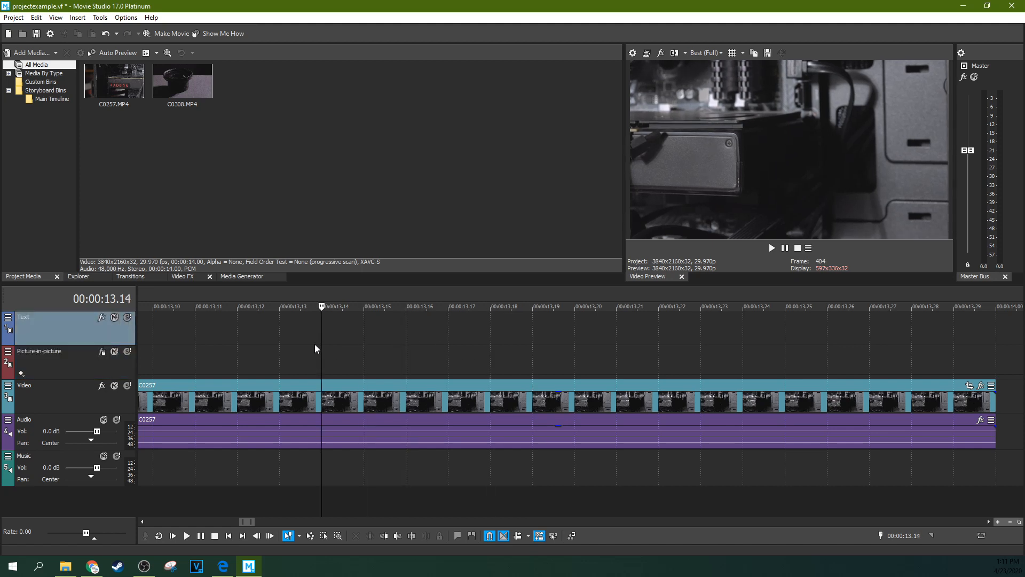
{"action": "left_click", "coordinate": [363, 344]}
{"action": "left_click", "coordinate": [323, 347]}
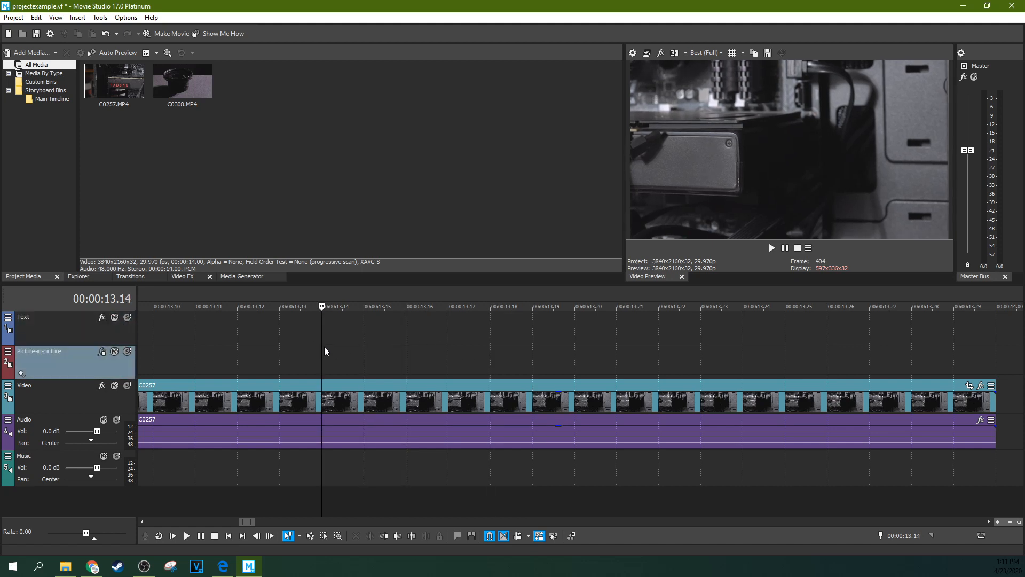
Compare the frames of the C0257 clip at 00:00:13.14 and 00:00:13.15 at a close timeline zoom
{"action": "left_click", "coordinate": [335, 435]}
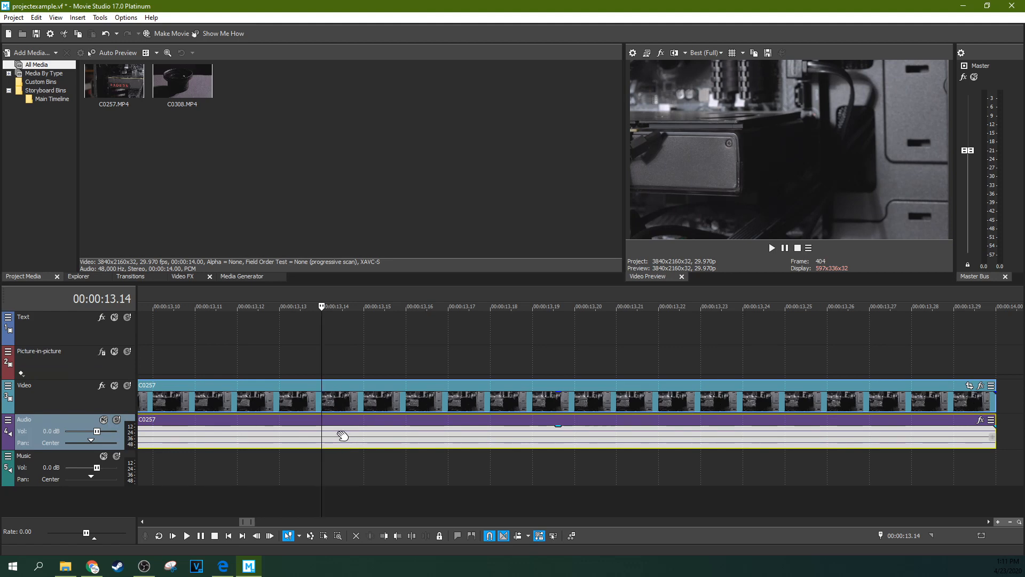
{"action": "scroll", "coordinate": [342, 435], "scroll_direction": "up", "scroll_amount": 3}
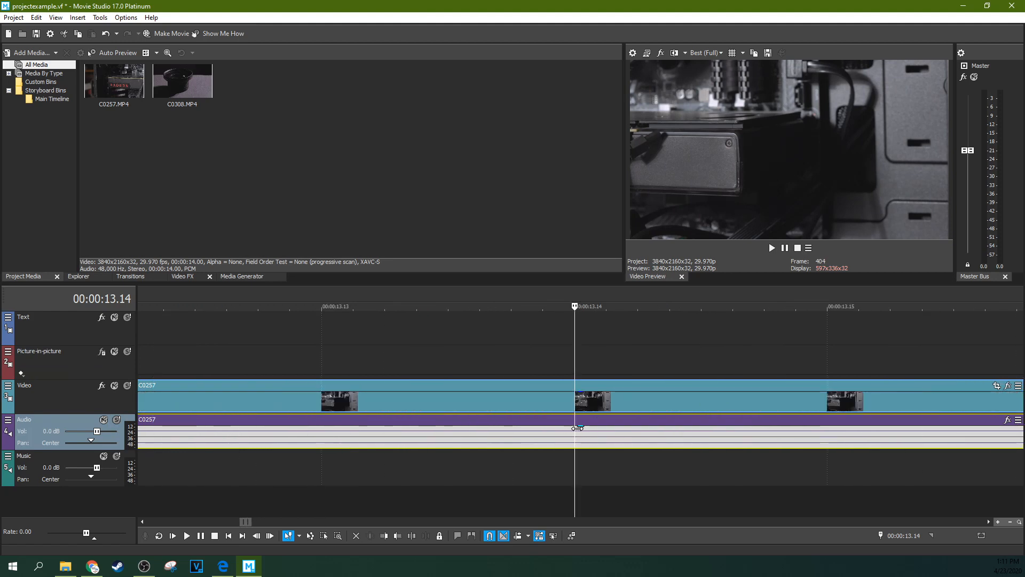
{"action": "left_click", "coordinate": [775, 318]}
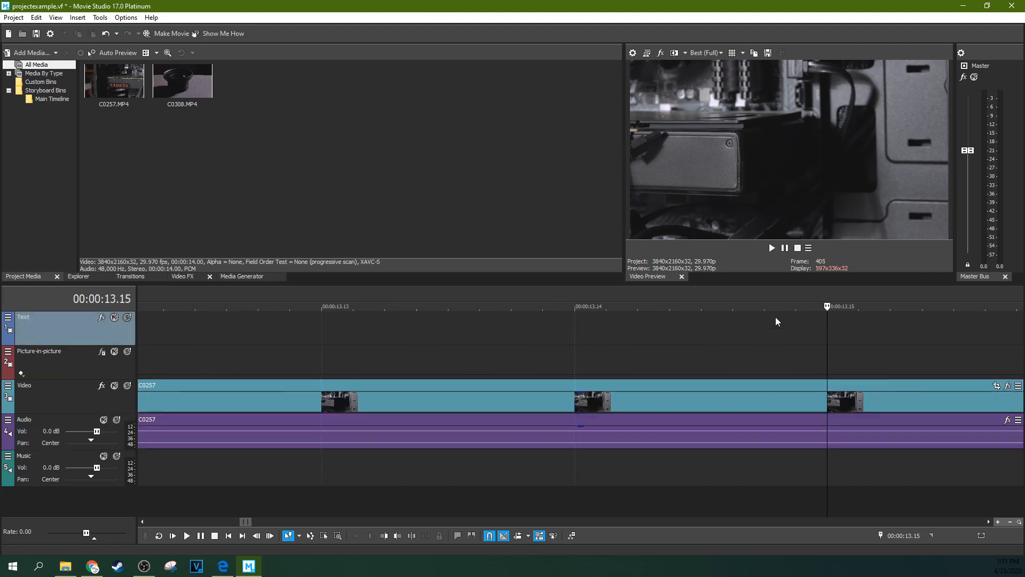
{"action": "scroll", "coordinate": [774, 320], "scroll_direction": "down", "scroll_amount": 2}
{"action": "scroll", "coordinate": [569, 345], "scroll_direction": "up", "scroll_amount": 2}
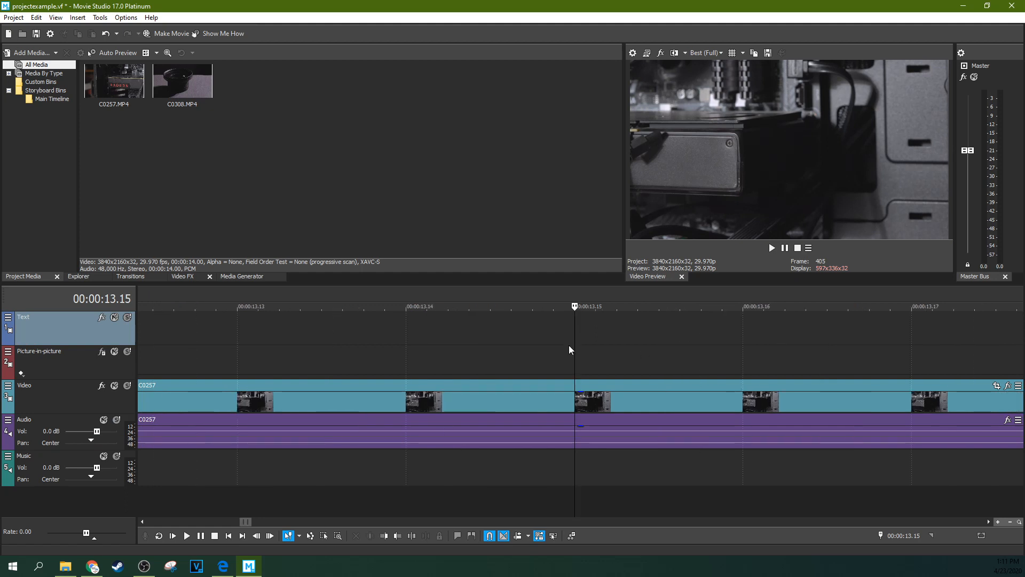
{"action": "left_click", "coordinate": [404, 337]}
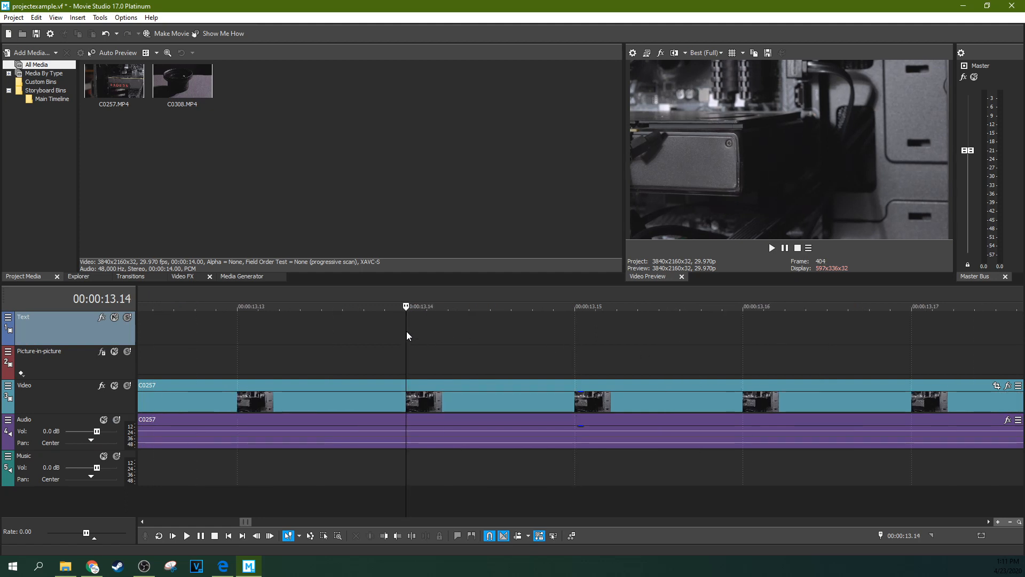
{"action": "left_click", "coordinate": [578, 336]}
{"action": "left_click", "coordinate": [421, 337]}
Preview frames across the second half of the C0257 clip, ending around 00:00:07.19
{"action": "scroll", "coordinate": [421, 336], "scroll_direction": "down", "scroll_amount": 2}
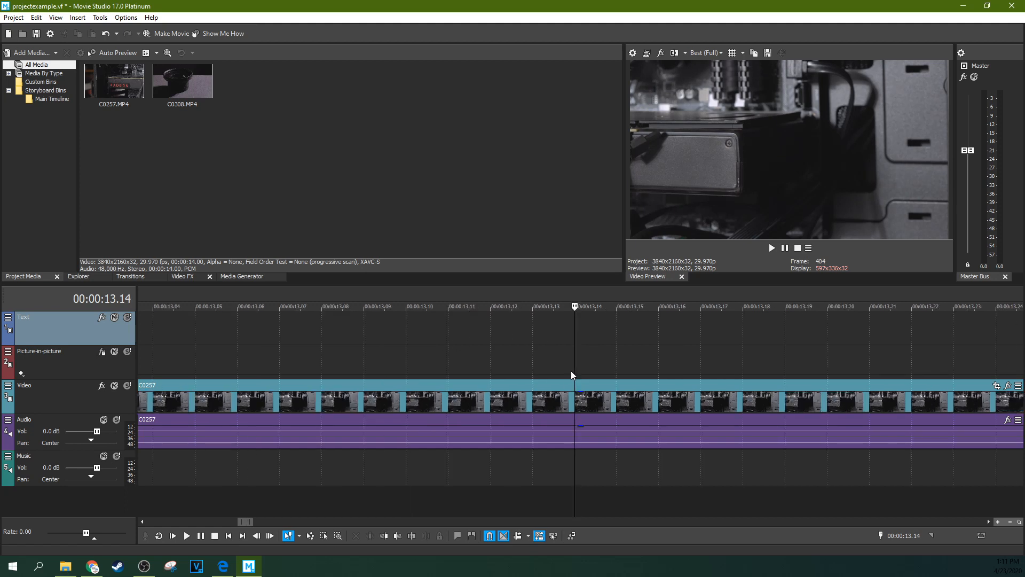
{"action": "scroll", "coordinate": [565, 350], "scroll_direction": "down", "scroll_amount": 2}
{"action": "scroll", "coordinate": [565, 350], "scroll_direction": "down", "scroll_amount": 3}
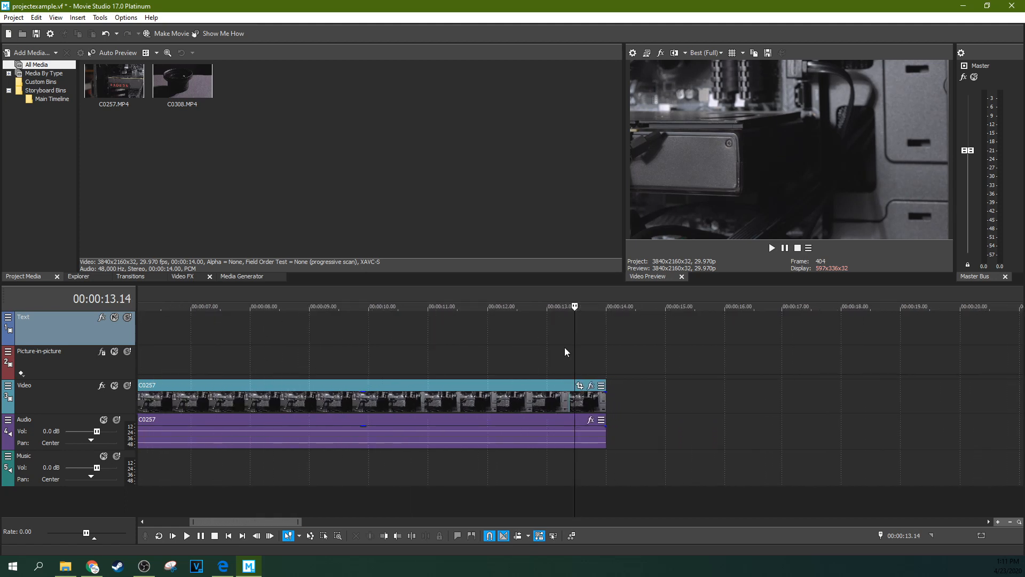
{"action": "left_click", "coordinate": [401, 355]}
{"action": "left_click", "coordinate": [314, 351]}
{"action": "left_click", "coordinate": [249, 350]}
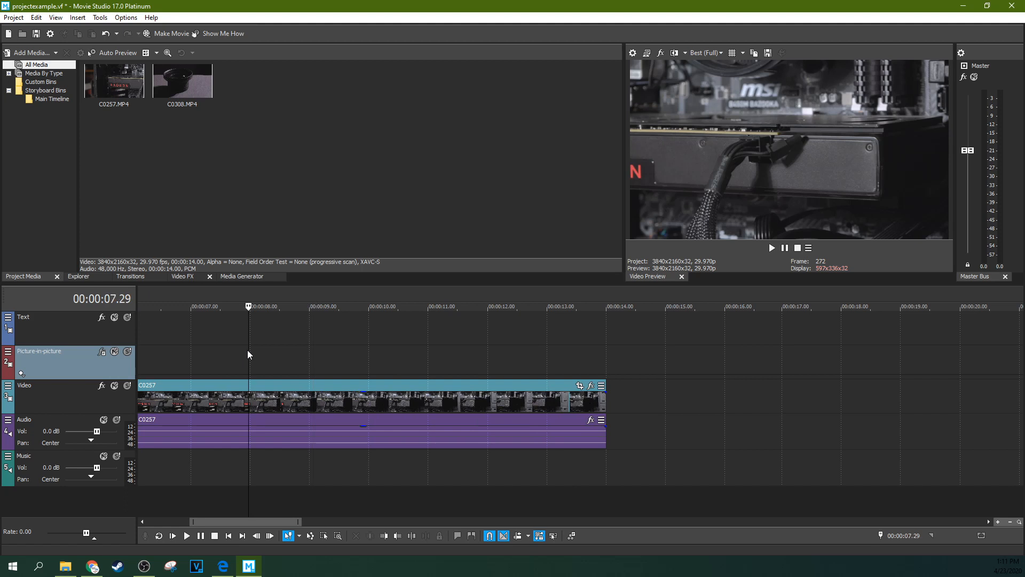
{"action": "left_click", "coordinate": [199, 352]}
{"action": "left_click", "coordinate": [157, 354]}
{"action": "left_click", "coordinate": [217, 363]}
{"action": "left_click", "coordinate": [294, 370]}
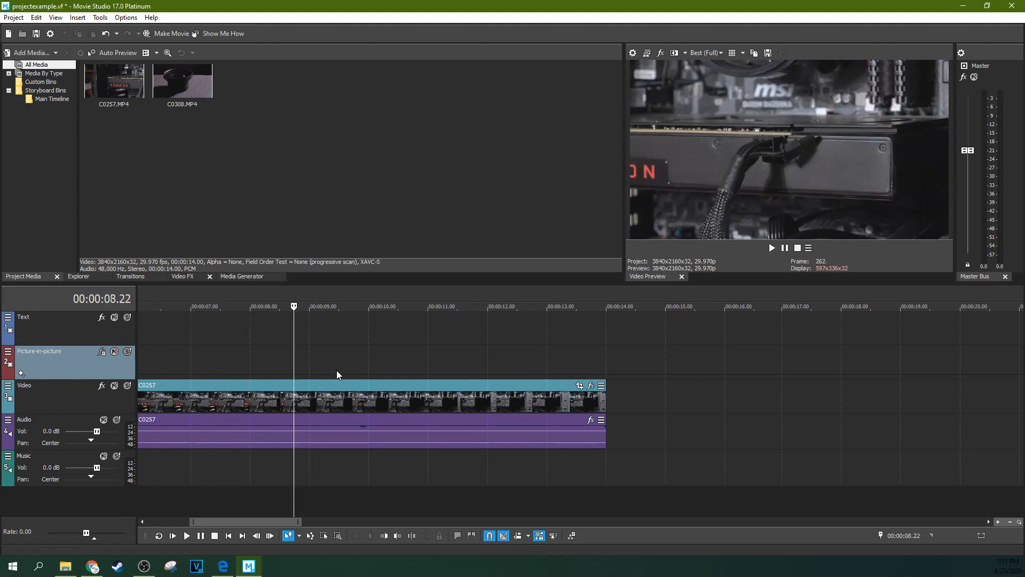
{"action": "left_click", "coordinate": [343, 370]}
{"action": "left_click", "coordinate": [401, 369]}
{"action": "left_click", "coordinate": [460, 364]}
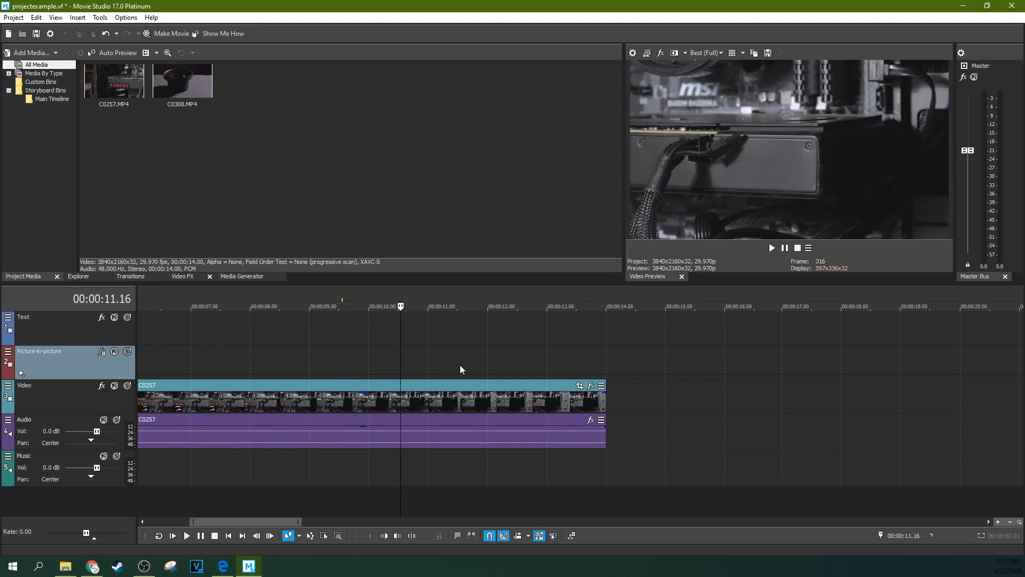
{"action": "left_click", "coordinate": [521, 367]}
{"action": "left_click", "coordinate": [350, 358]}
{"action": "left_click_drag", "start_coordinate": [347, 307], "coordinate": [231, 298]}
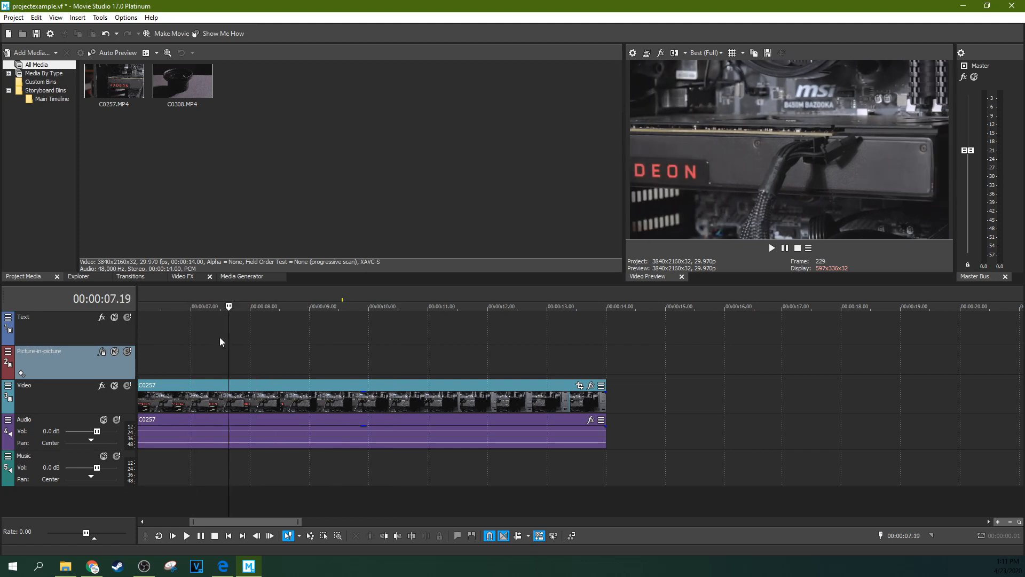
Delete the empty Picture-in-picture track and place the playhead at 00:00:06.03
{"action": "left_click", "coordinate": [108, 331]}
{"action": "left_click", "coordinate": [97, 370]}
{"action": "left_click", "coordinate": [82, 334]}
{"action": "left_click", "coordinate": [81, 366]}
{"action": "key", "text": "Delete"}
{"action": "left_click", "coordinate": [158, 337]}
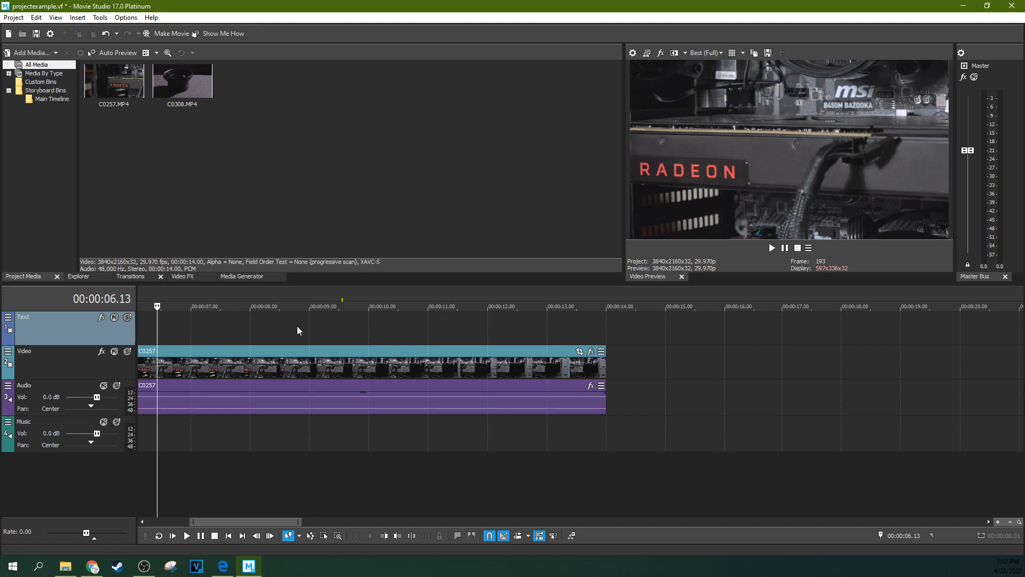
{"action": "left_click", "coordinate": [138, 328]}
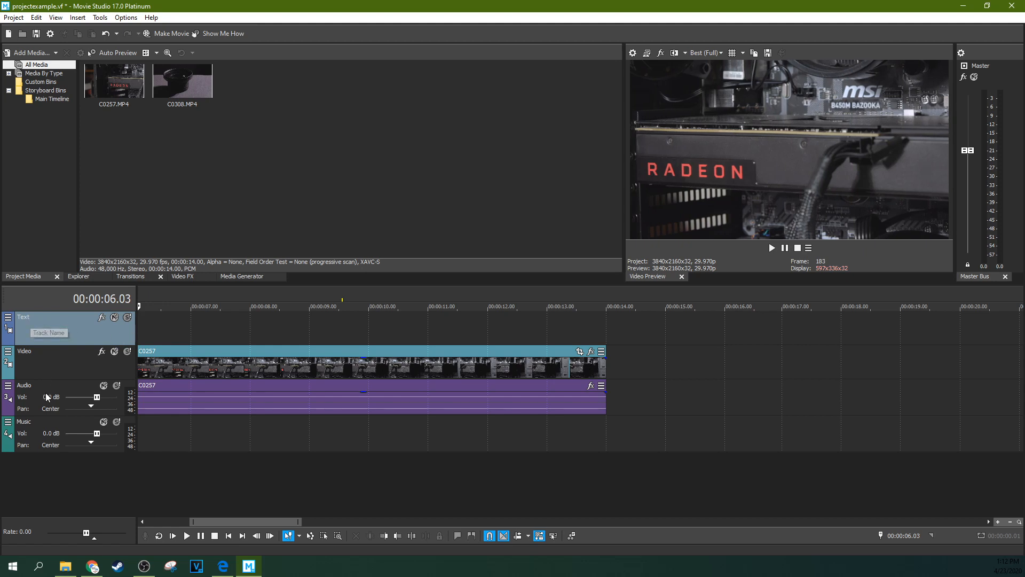
Rename the Text track to "bill" and the Music track to "not music"
{"action": "left_click", "coordinate": [36, 422]}
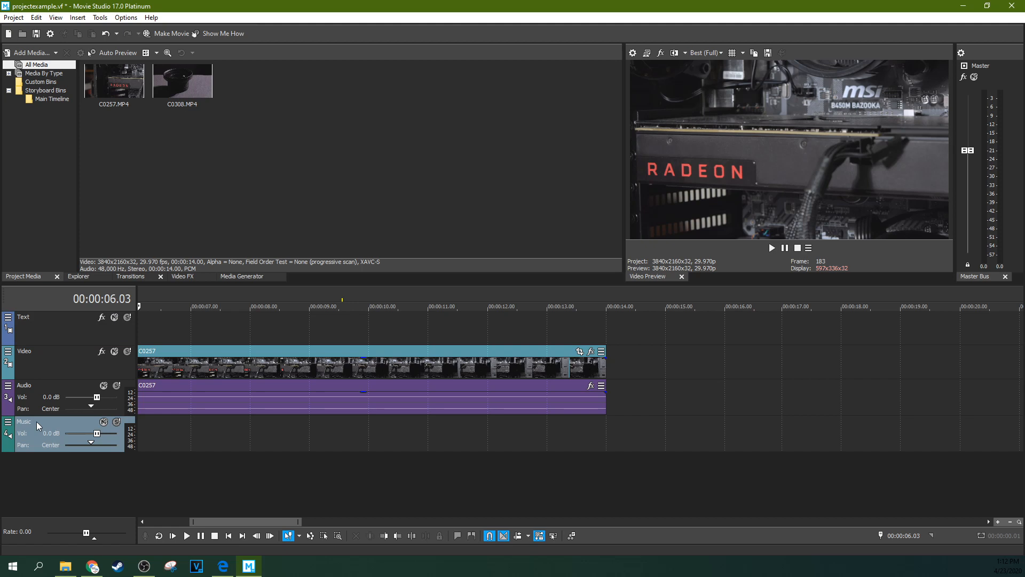
{"action": "double_click", "coordinate": [23, 318]}
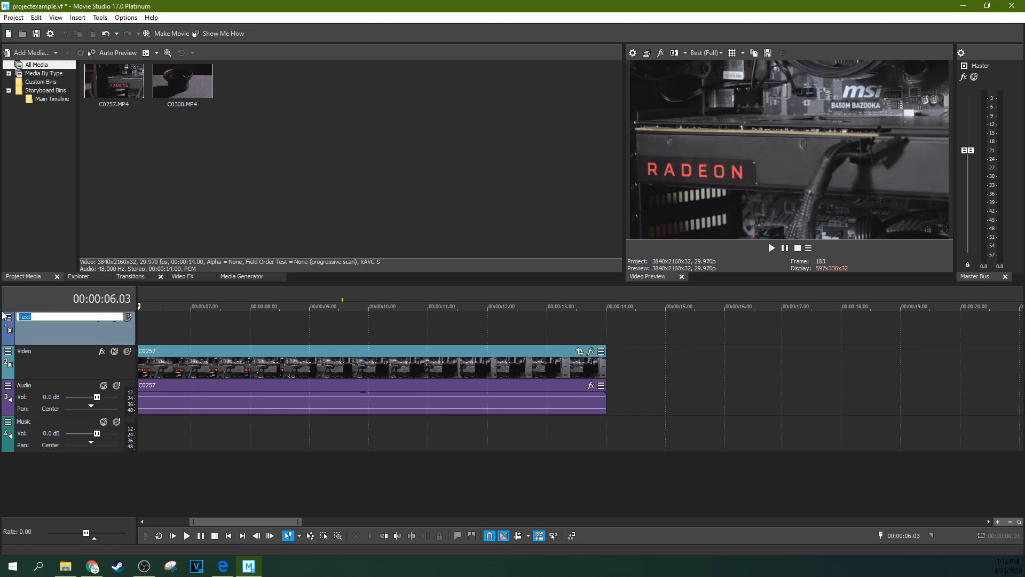
{"action": "type", "text": "bill"}
{"action": "double_click", "coordinate": [24, 422]}
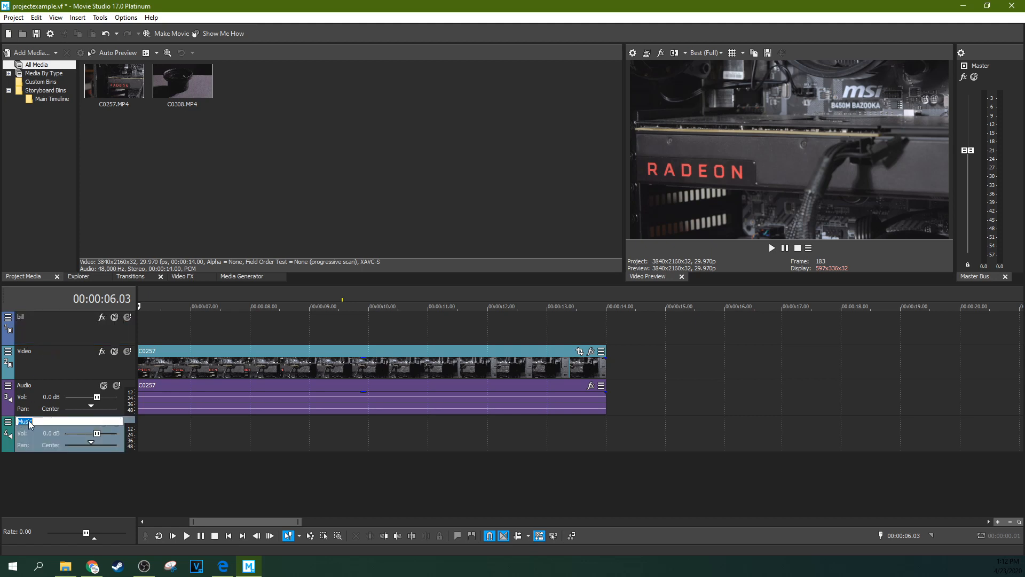
{"action": "type", "text": "not mu"}
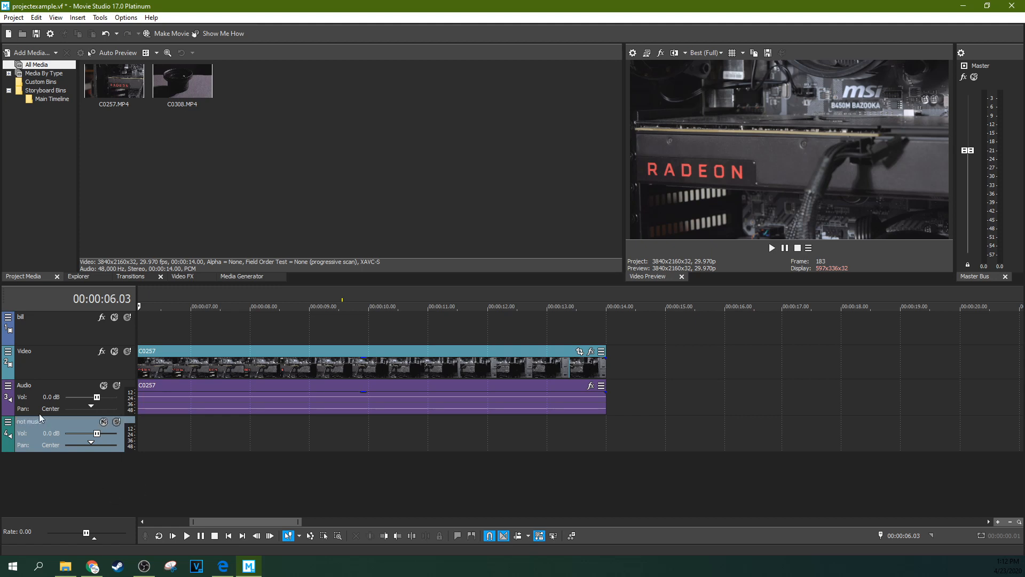
{"action": "double_click", "coordinate": [24, 323]}
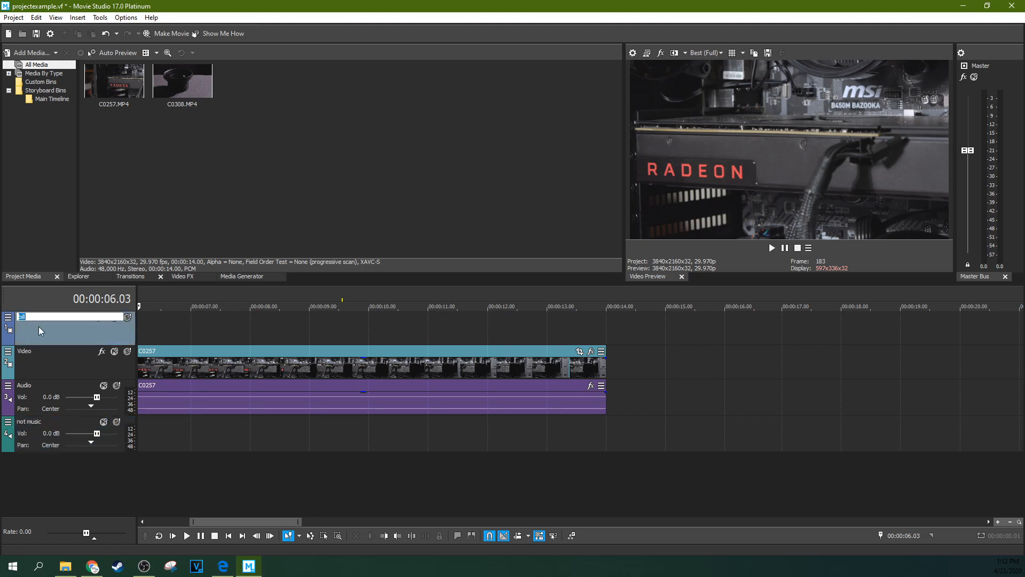
{"action": "left_click", "coordinate": [167, 456]}
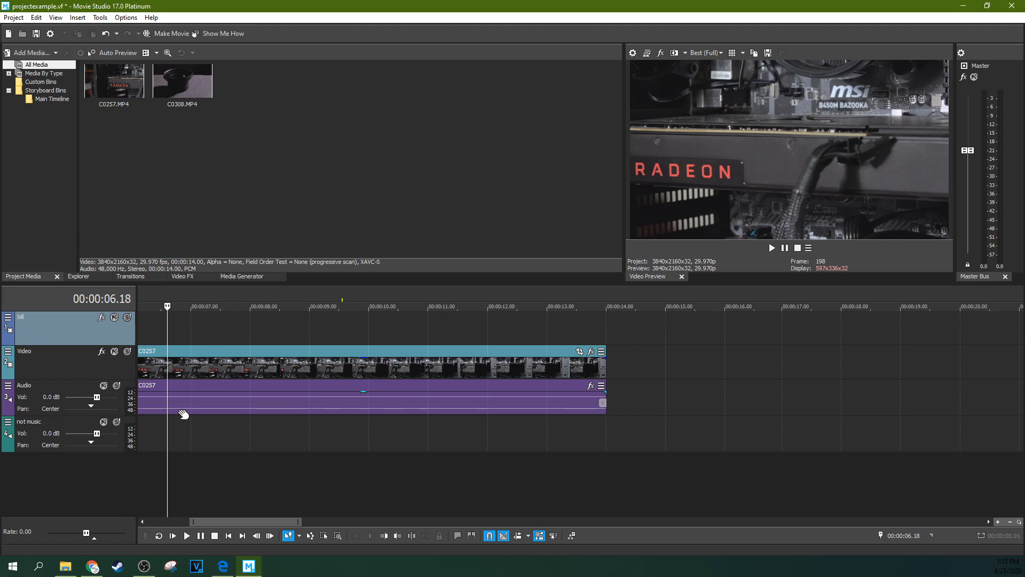
Insert two new video tracks above the "bill" track
{"action": "right_click", "coordinate": [78, 339]}
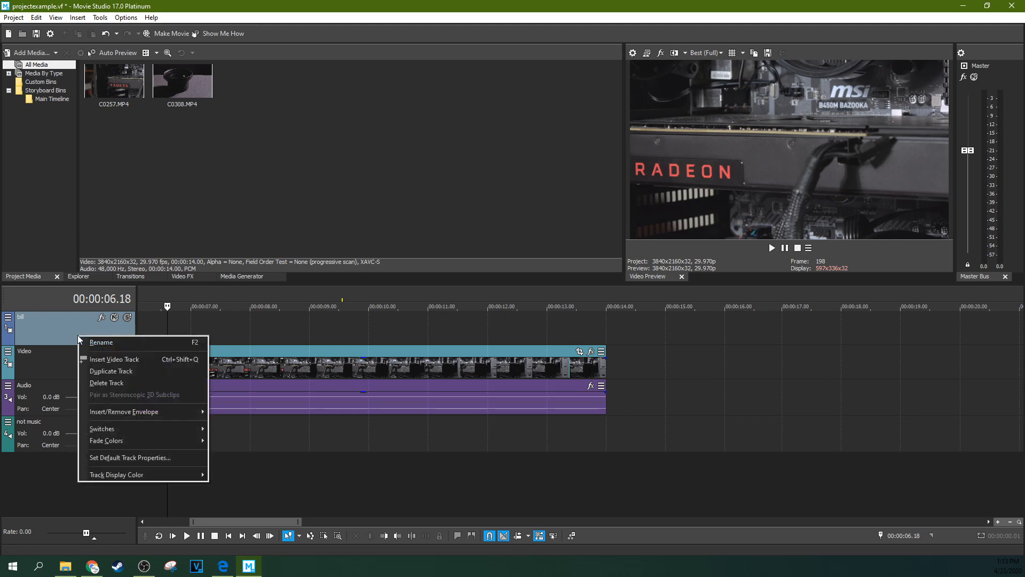
{"action": "left_click", "coordinate": [126, 363]}
{"action": "right_click", "coordinate": [99, 339]}
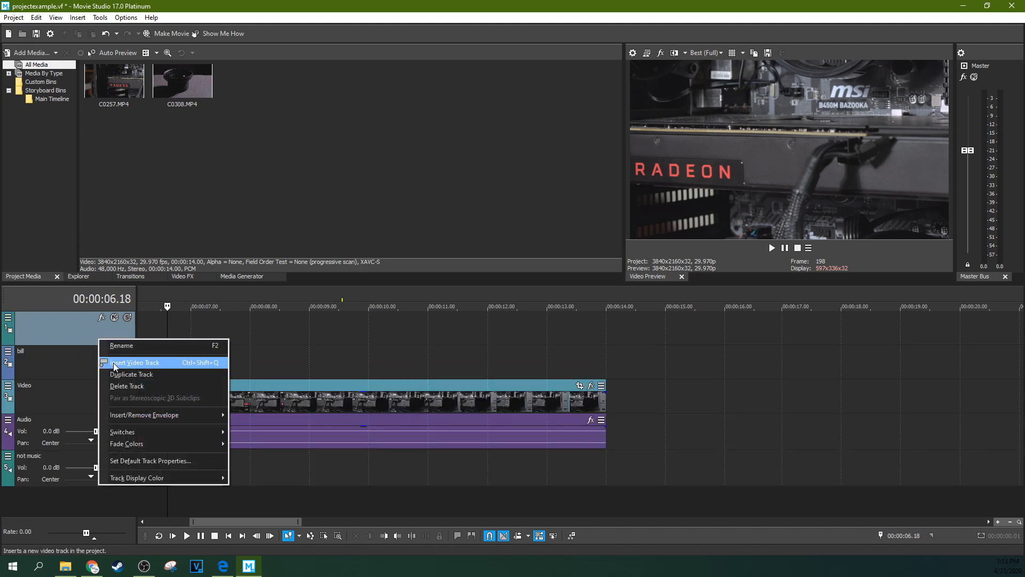
{"action": "left_click", "coordinate": [113, 365]}
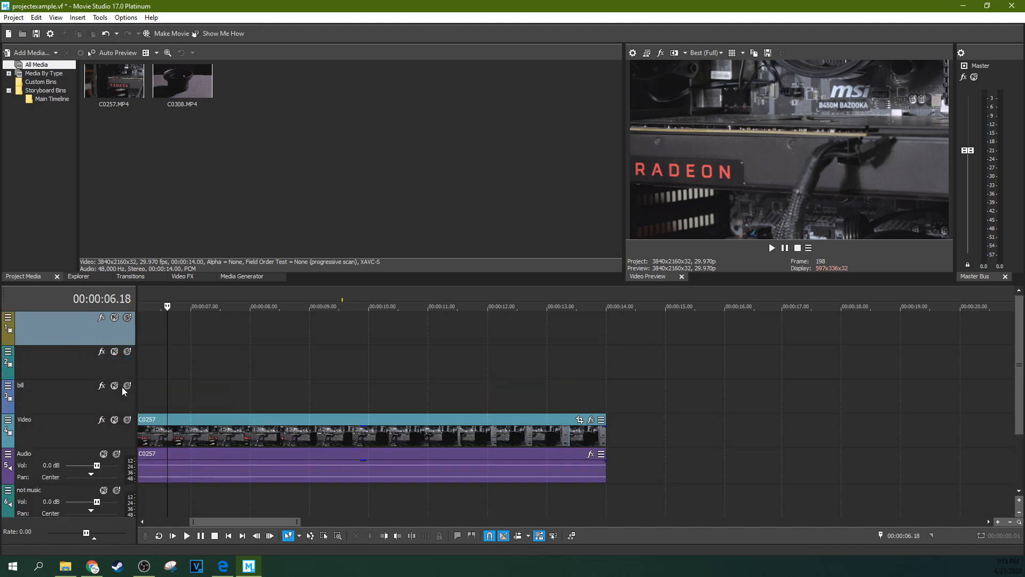
Insert two new audio tracks between the Audio track and the "not music" track
{"action": "left_click_drag", "start_coordinate": [1019, 356], "coordinate": [1020, 404]}
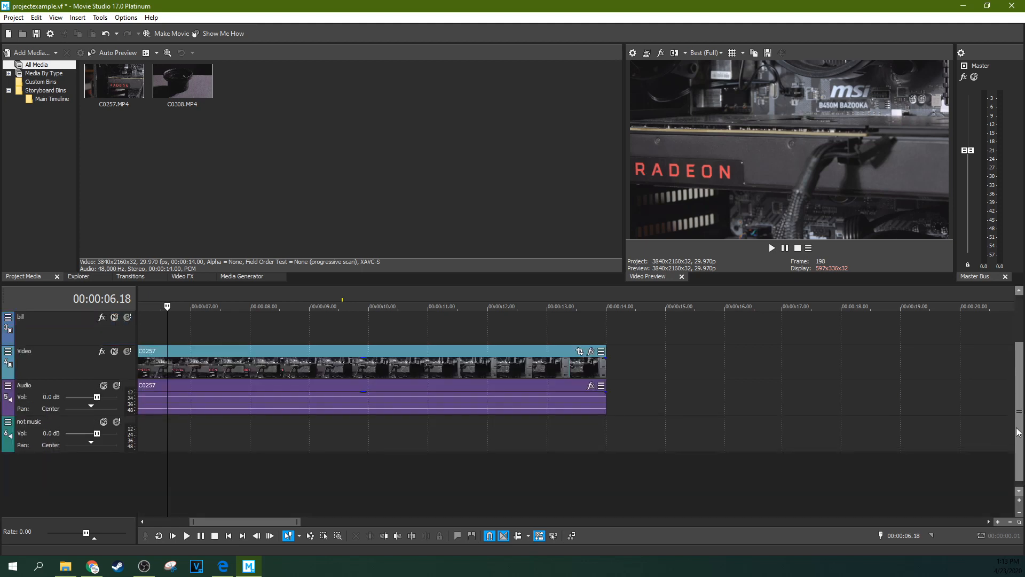
{"action": "right_click", "coordinate": [75, 423]}
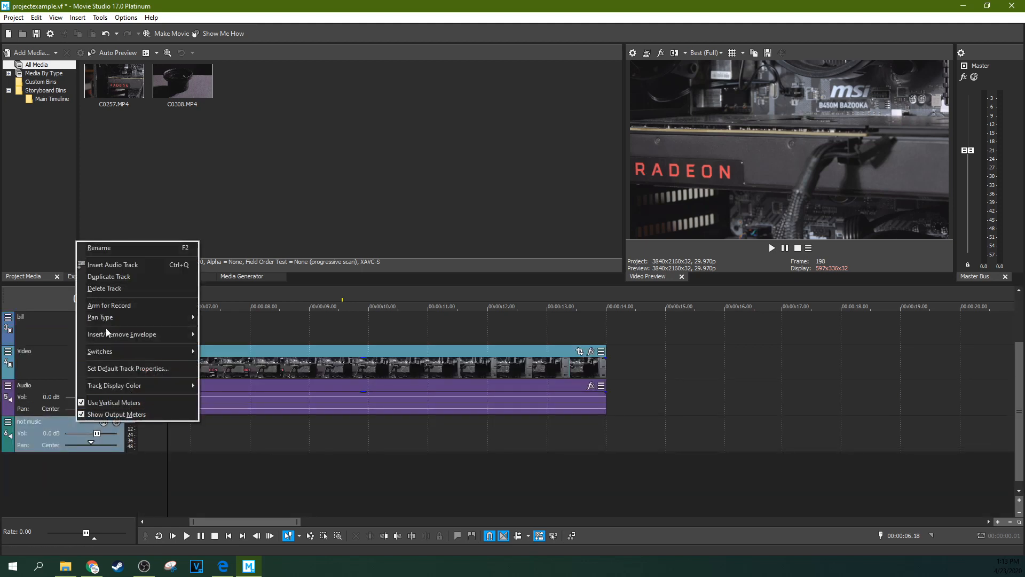
{"action": "left_click", "coordinate": [107, 266]}
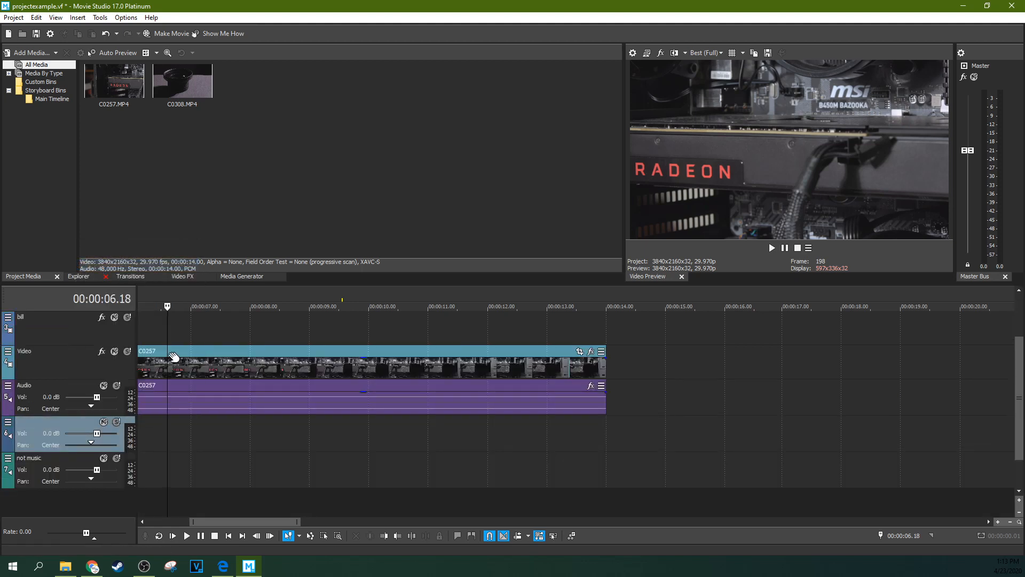
{"action": "right_click", "coordinate": [85, 460]}
{"action": "left_click", "coordinate": [112, 302]}
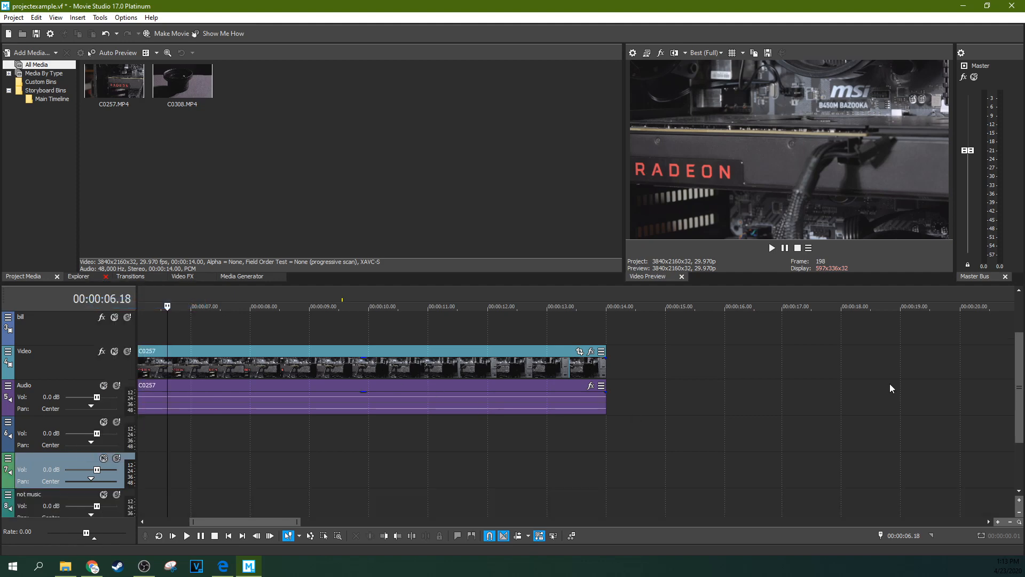
Preview the C0257 clip at 00:00:07.20 and 00:00:06.25 with the upper video tracks in view
{"action": "scroll", "coordinate": [1010, 363], "scroll_direction": "up", "scroll_amount": 4}
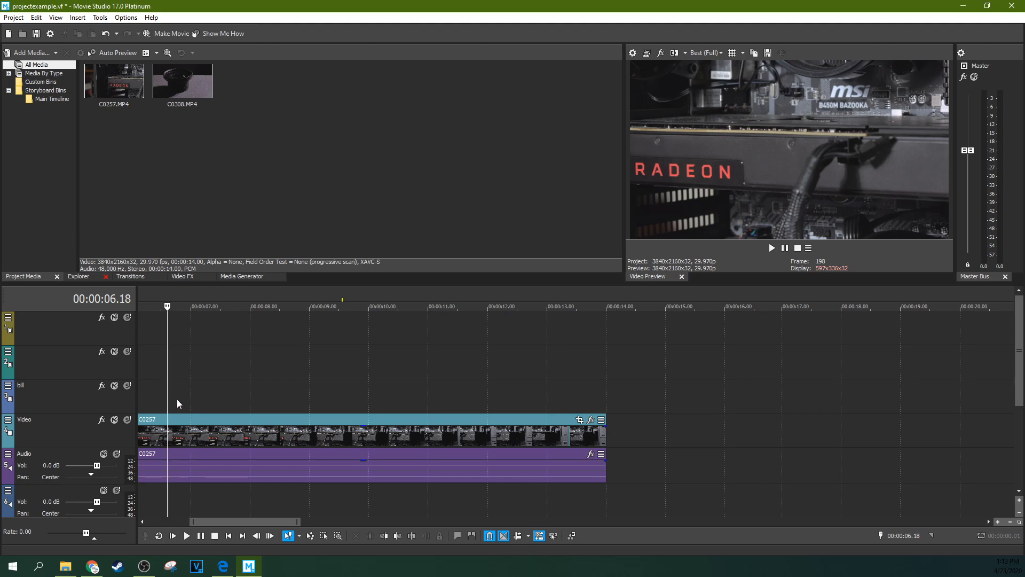
{"action": "left_click", "coordinate": [197, 403]}
{"action": "left_click", "coordinate": [230, 405]}
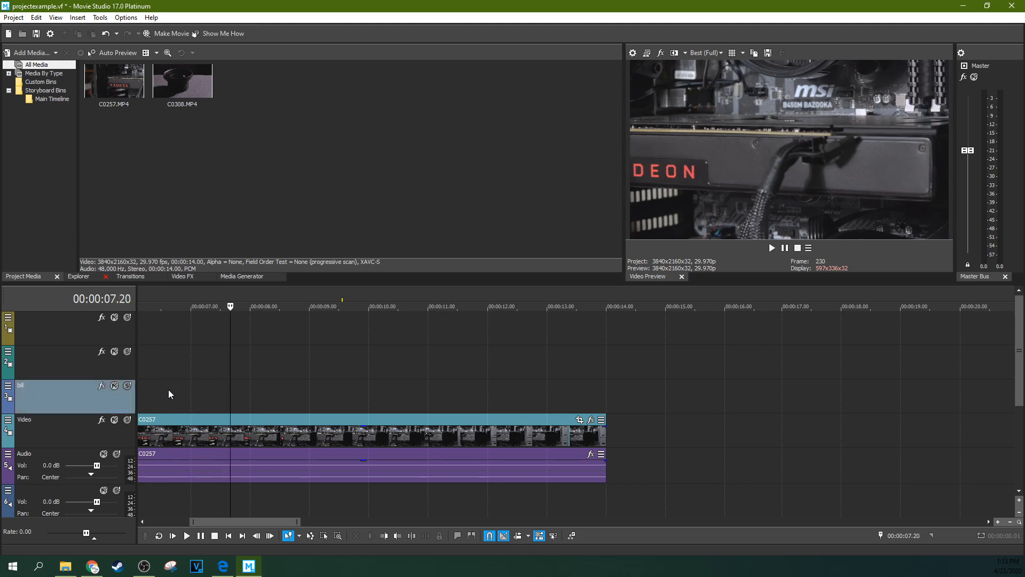
{"action": "left_click", "coordinate": [181, 397]}
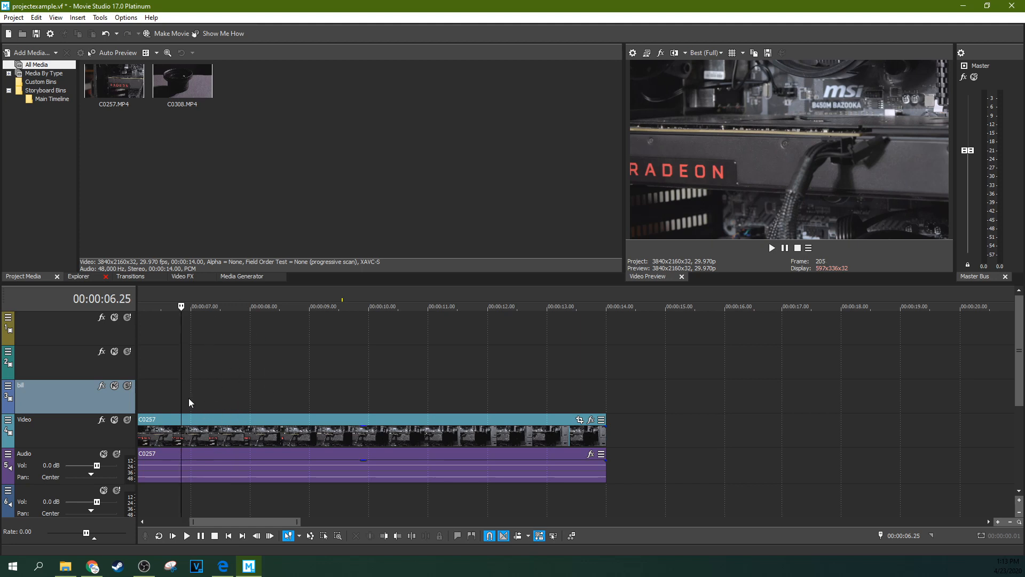
Add the default Titles and Text generator to the "bill" track above the C0257 clip and preview it at 00:00:08.07
{"action": "left_click", "coordinate": [184, 277]}
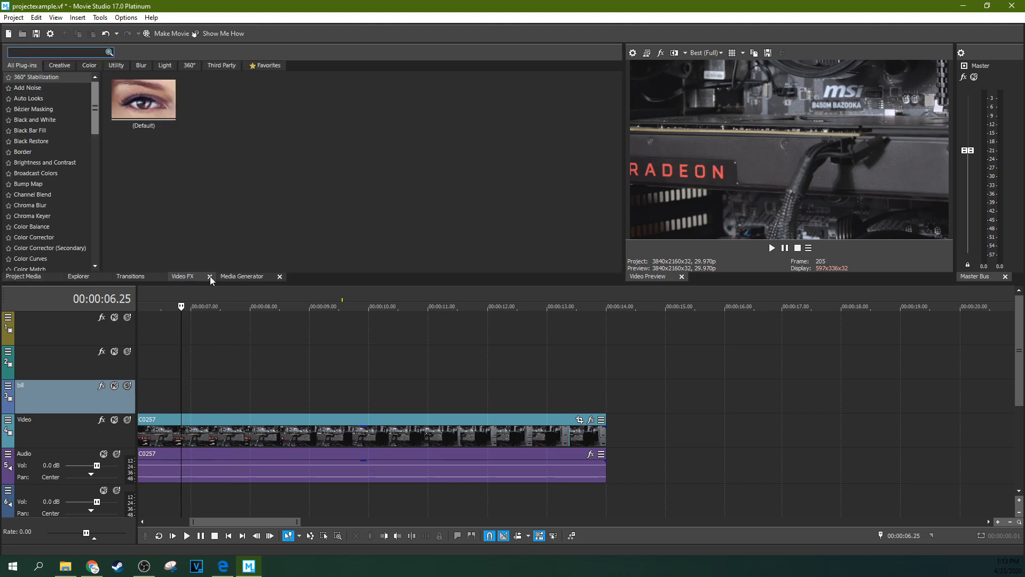
{"action": "left_click", "coordinate": [252, 277]}
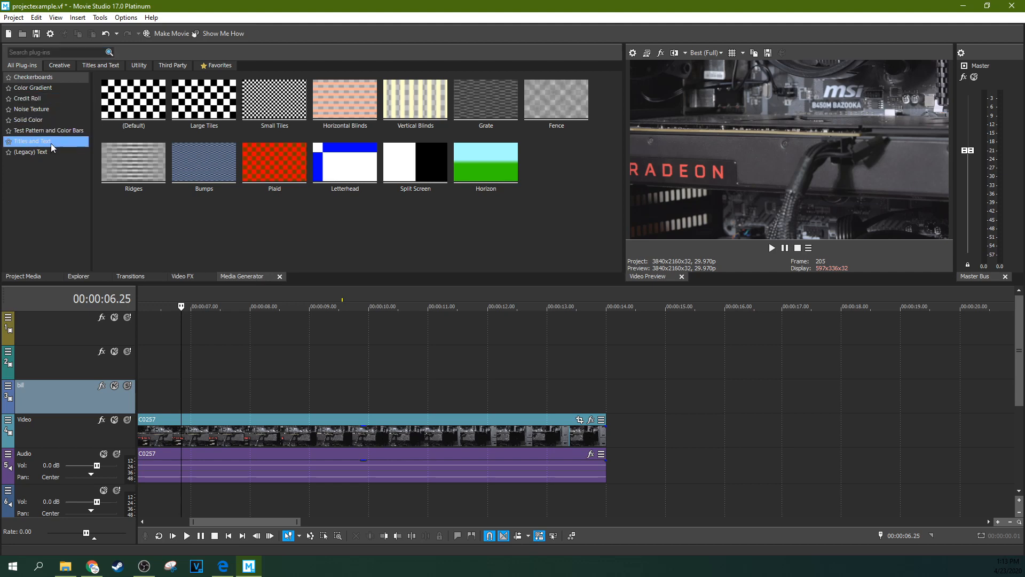
{"action": "left_click_drag", "start_coordinate": [134, 101], "coordinate": [175, 384]}
{"action": "left_click", "coordinate": [265, 398]}
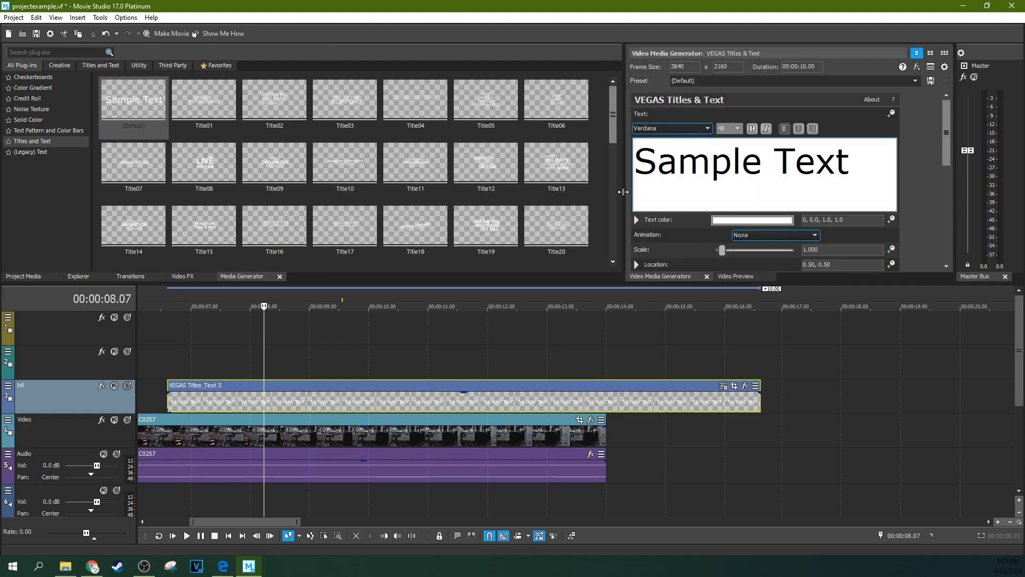
Dock the Video Media Generators window between the media pane and the Video Preview, and view the available window layouts
{"action": "left_click_drag", "start_coordinate": [624, 190], "coordinate": [564, 187]}
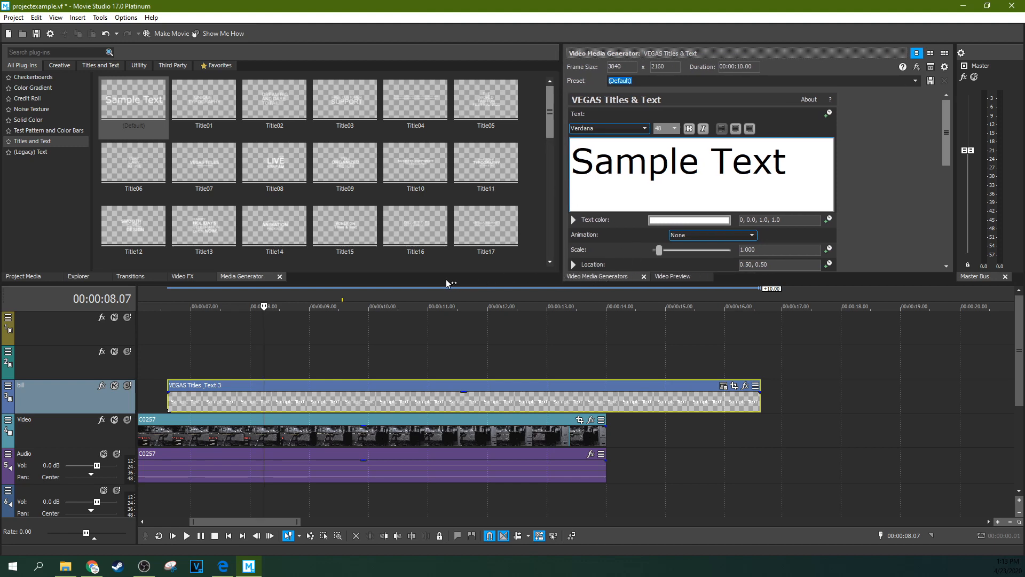
{"action": "left_click_drag", "start_coordinate": [595, 280], "coordinate": [352, 40]}
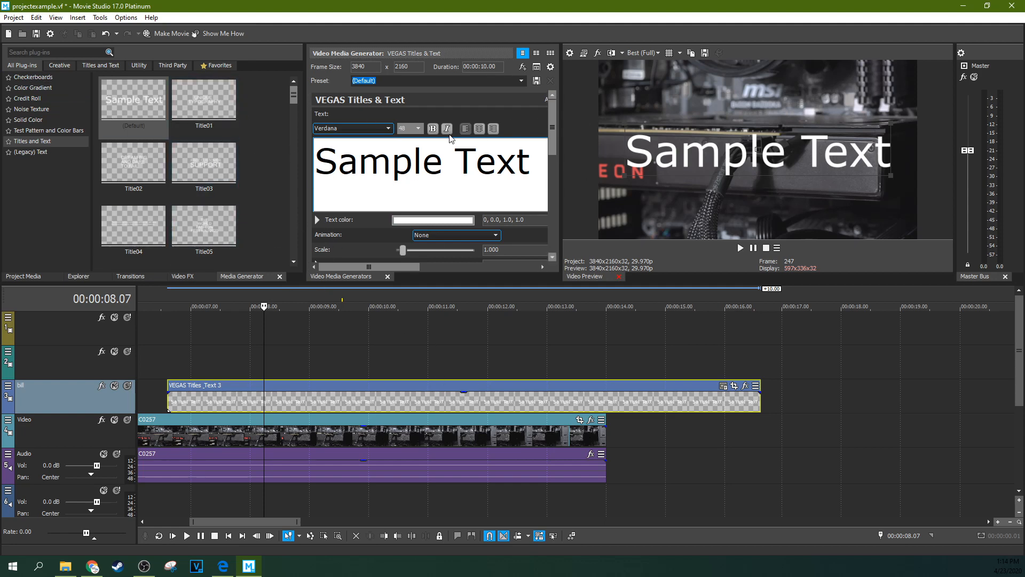
{"action": "left_click", "coordinate": [56, 18]}
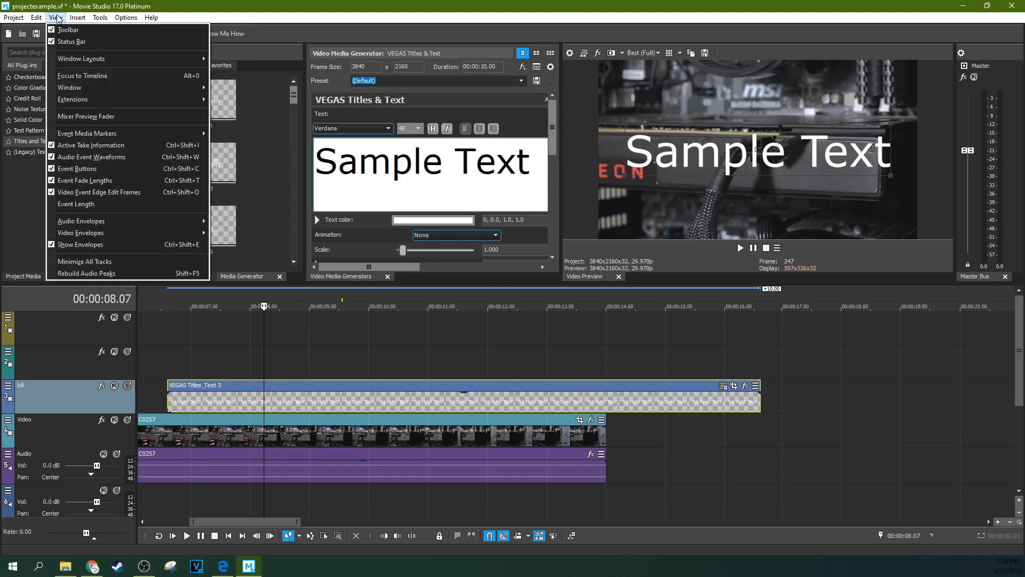
{"action": "mouse_move", "coordinate": [110, 59]}
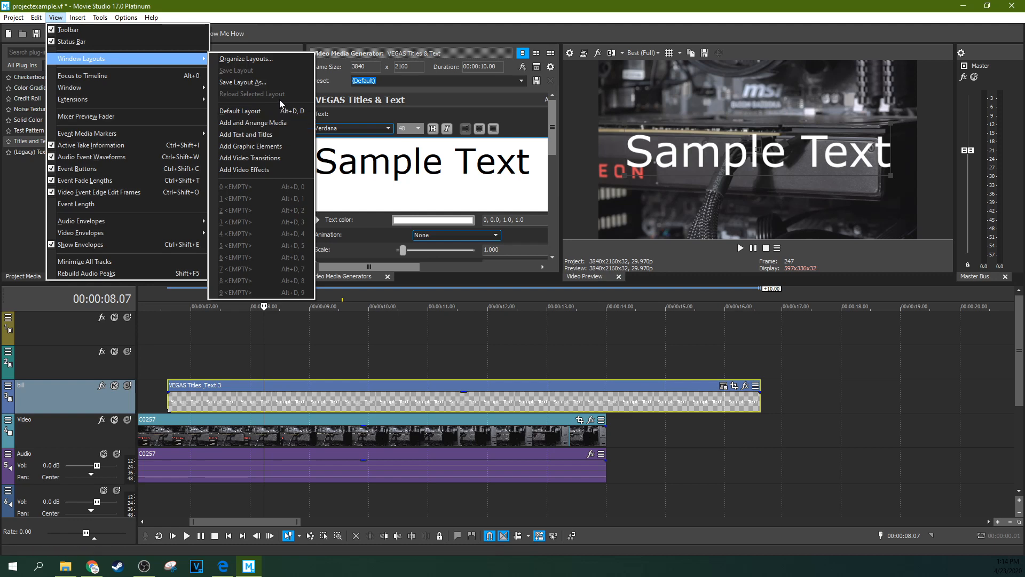
{"action": "left_click", "coordinate": [423, 331]}
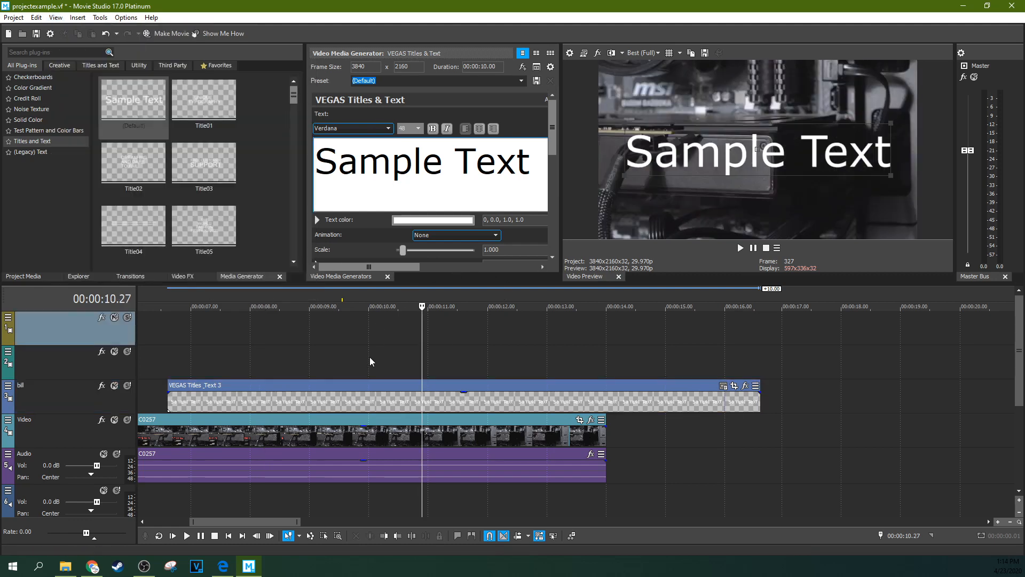
Swap the events so the C0257 video sits on the "bill" track and the title sits beneath it on the Video track
{"action": "left_click_drag", "start_coordinate": [371, 386], "coordinate": [330, 386]}
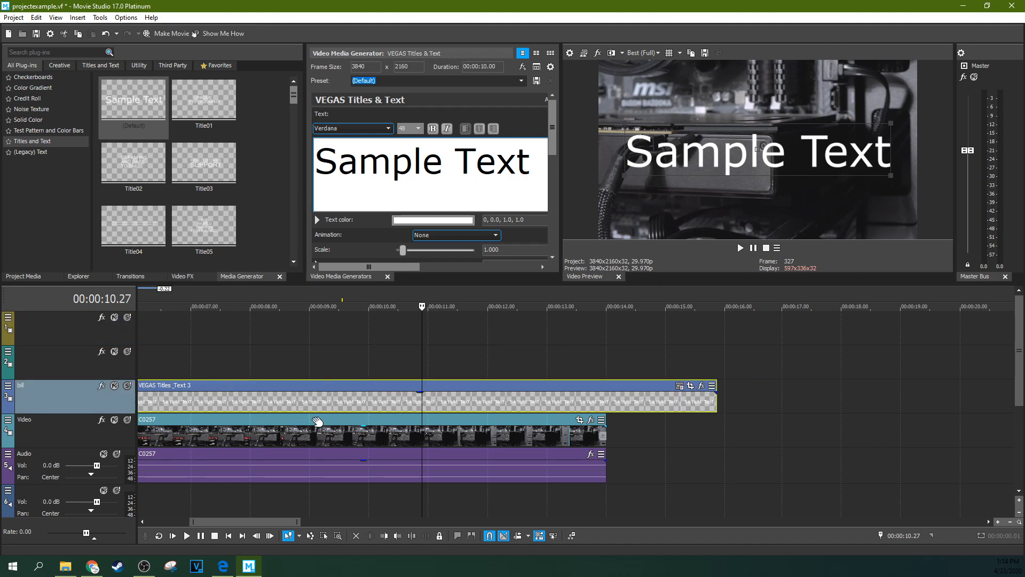
{"action": "left_click", "coordinate": [308, 403]}
{"action": "scroll", "coordinate": [308, 402], "scroll_direction": "down", "scroll_amount": 5}
{"action": "left_click_drag", "start_coordinate": [308, 402], "coordinate": [218, 397]}
{"action": "left_click", "coordinate": [237, 359]}
{"action": "mouse_move", "coordinate": [287, 421]}
{"action": "left_mouse_down"}
{"action": "mouse_move", "coordinate": [291, 400]}
{"action": "mouse_move", "coordinate": [295, 428]}
{"action": "left_mouse_up"}
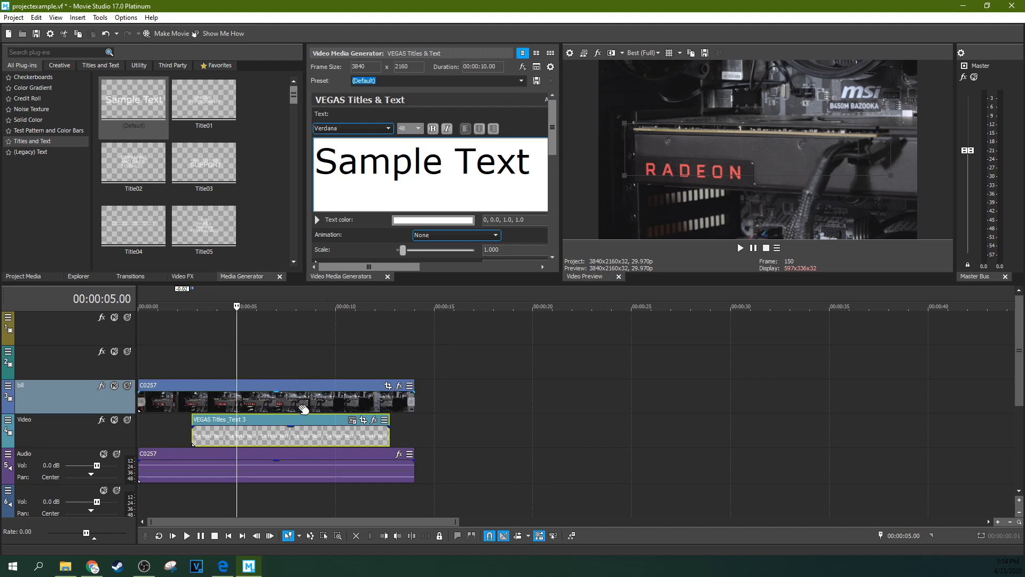
Preview the swapped order at 00:00:08.05 and 00:00:09.14, and return the title to the "bill" track and C0257 to the Video track
{"action": "left_click", "coordinate": [299, 423]}
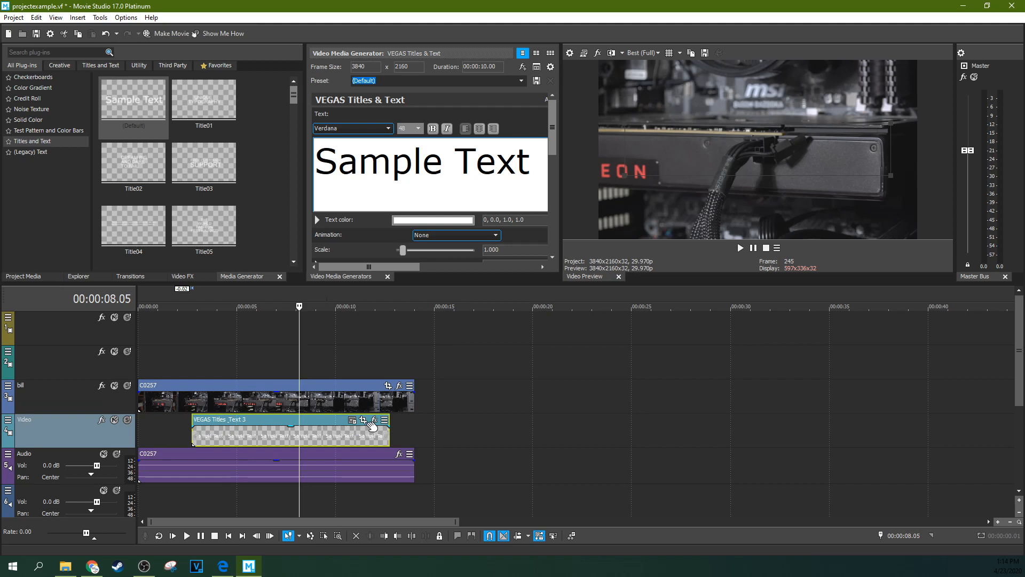
{"action": "left_click", "coordinate": [414, 424]}
{"action": "left_click", "coordinate": [326, 374]}
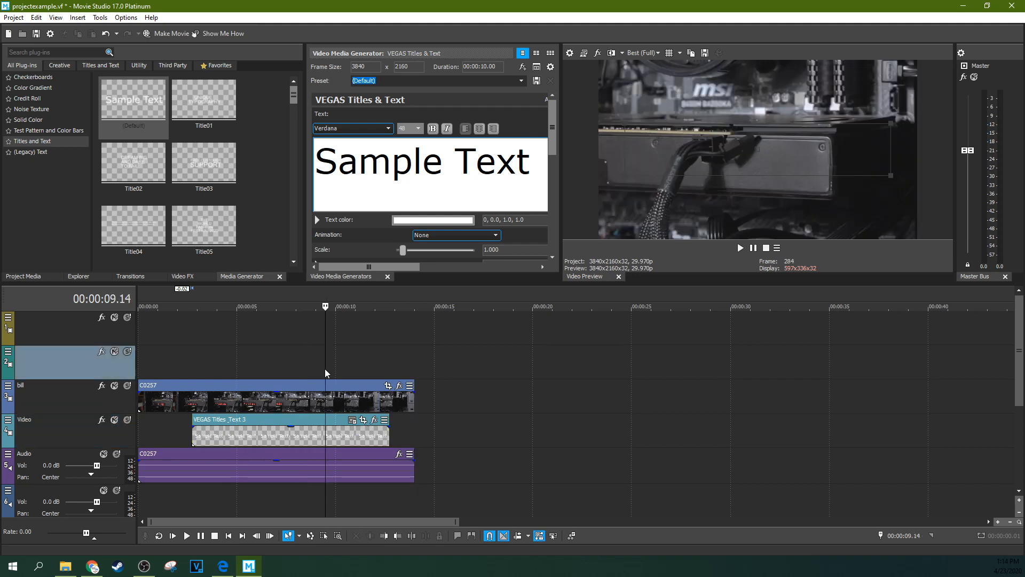
{"action": "left_click_drag", "start_coordinate": [284, 422], "coordinate": [286, 400]}
{"action": "left_click_drag", "start_coordinate": [171, 398], "coordinate": [172, 431]}
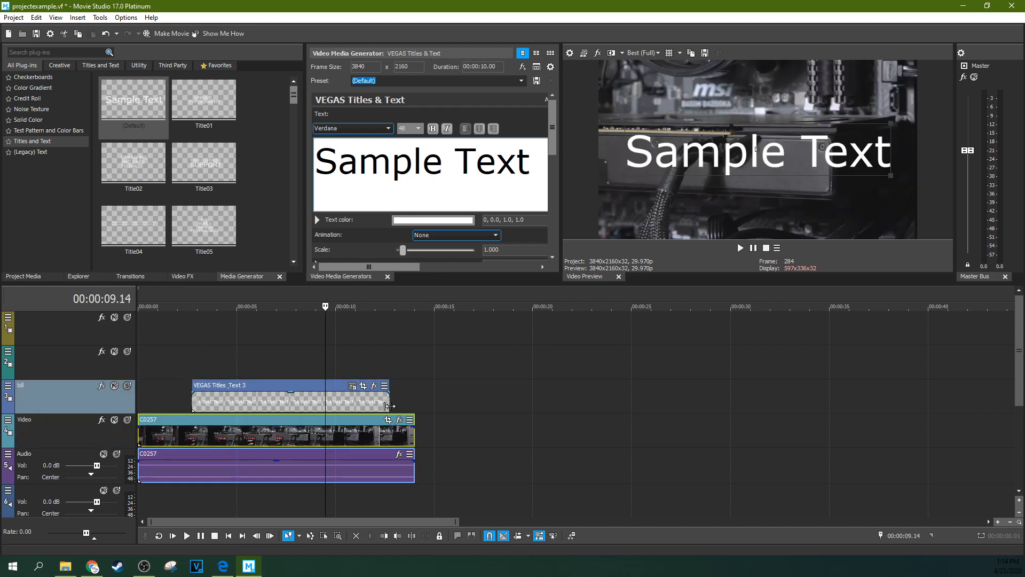
Examine the audio tracks below the C0257 clip and preview the title over the video at 00:00:04.24
{"action": "left_click_drag", "start_coordinate": [1020, 352], "coordinate": [1021, 407]}
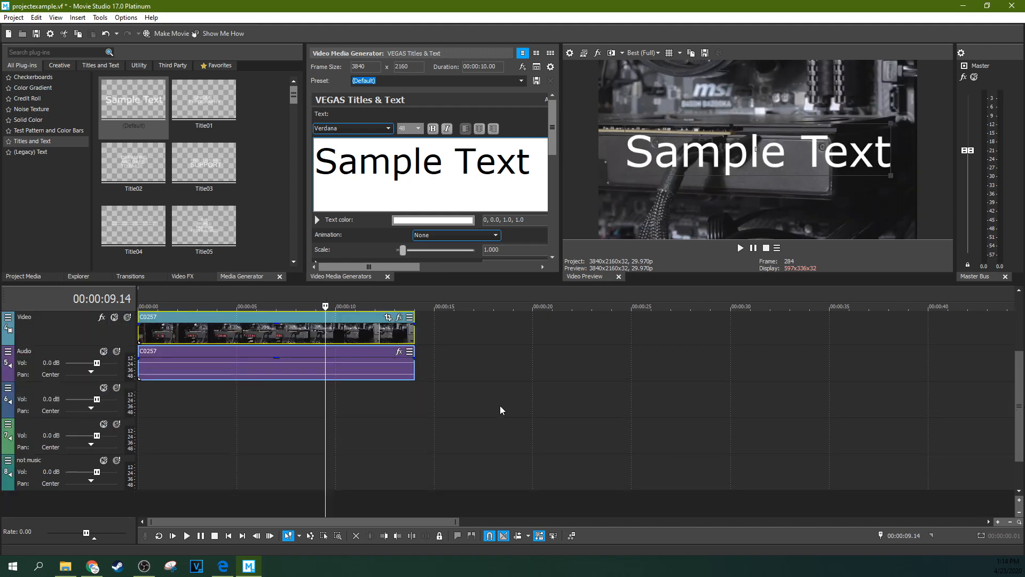
{"action": "left_click", "coordinate": [235, 399]}
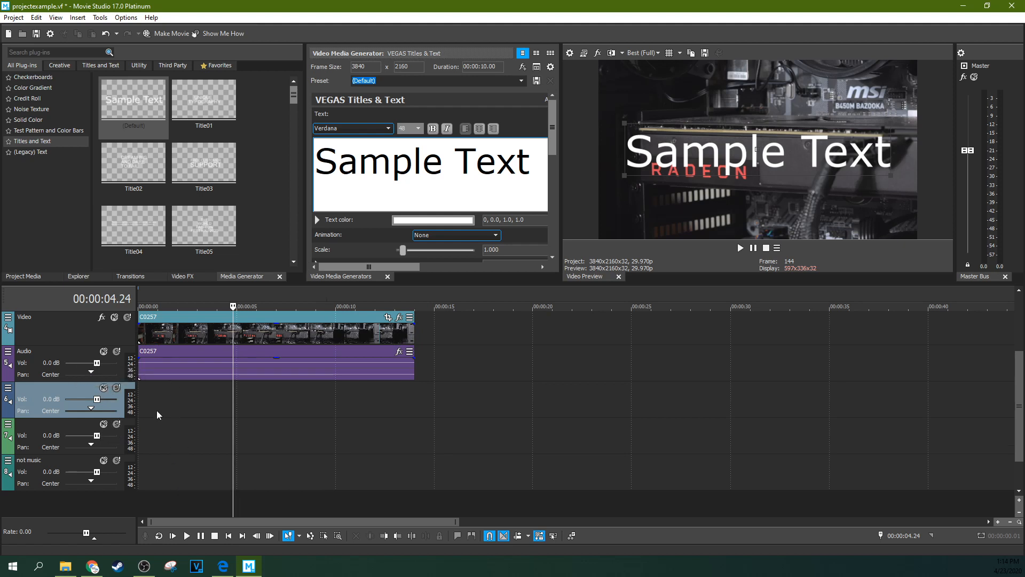
{"action": "scroll", "coordinate": [1018, 407], "scroll_direction": "up", "scroll_amount": 1}
{"action": "scroll", "coordinate": [1018, 407], "scroll_direction": "down", "scroll_amount": 1}
{"action": "scroll", "coordinate": [1020, 391], "scroll_direction": "up", "scroll_amount": 1}
{"action": "scroll", "coordinate": [1020, 391], "scroll_direction": "up", "scroll_amount": 2}
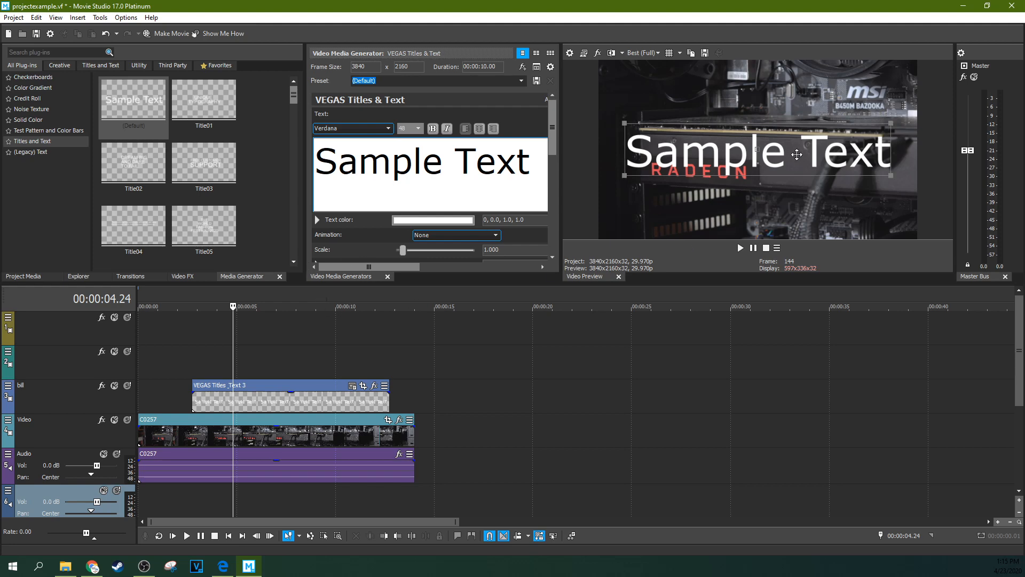
Preview the title at 00:00:08.01 and 00:00:09.02, and delete it from the "bill" track
{"action": "left_click", "coordinate": [298, 408]}
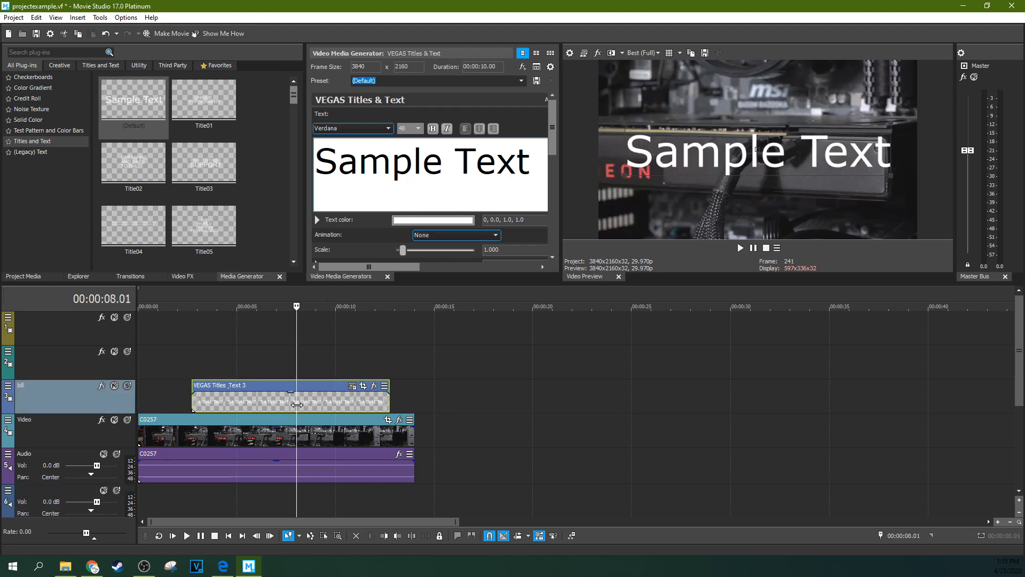
{"action": "left_click", "coordinate": [317, 402]}
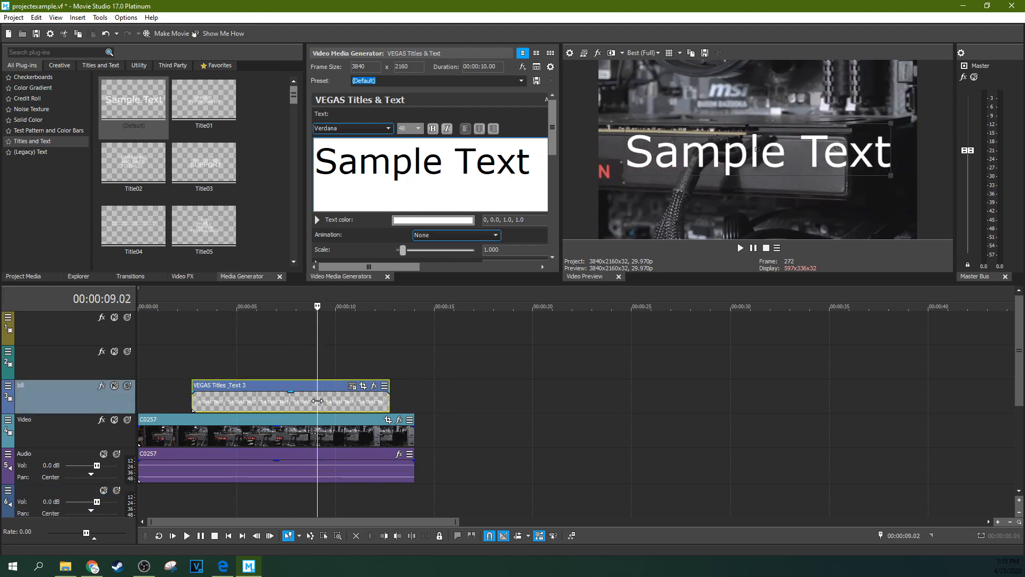
{"action": "key", "text": "Delete"}
Move the C0257 clip to start at about 00:00:02.17 and split it at 00:00:08.09
{"action": "scroll", "coordinate": [289, 407], "scroll_direction": "up", "scroll_amount": 2}
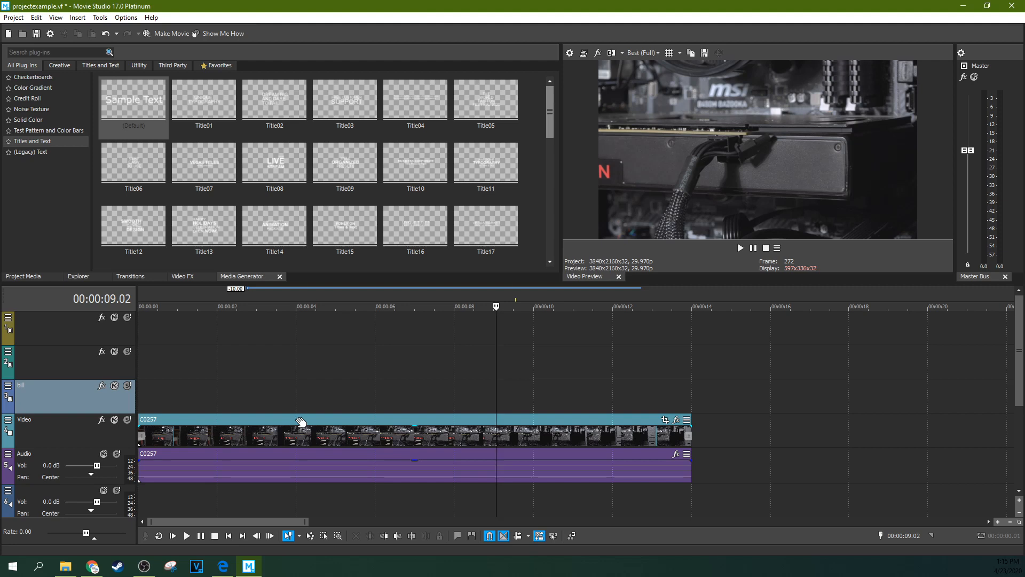
{"action": "left_click_drag", "start_coordinate": [342, 421], "coordinate": [443, 421]}
{"action": "left_click_drag", "start_coordinate": [492, 446], "coordinate": [468, 446]}
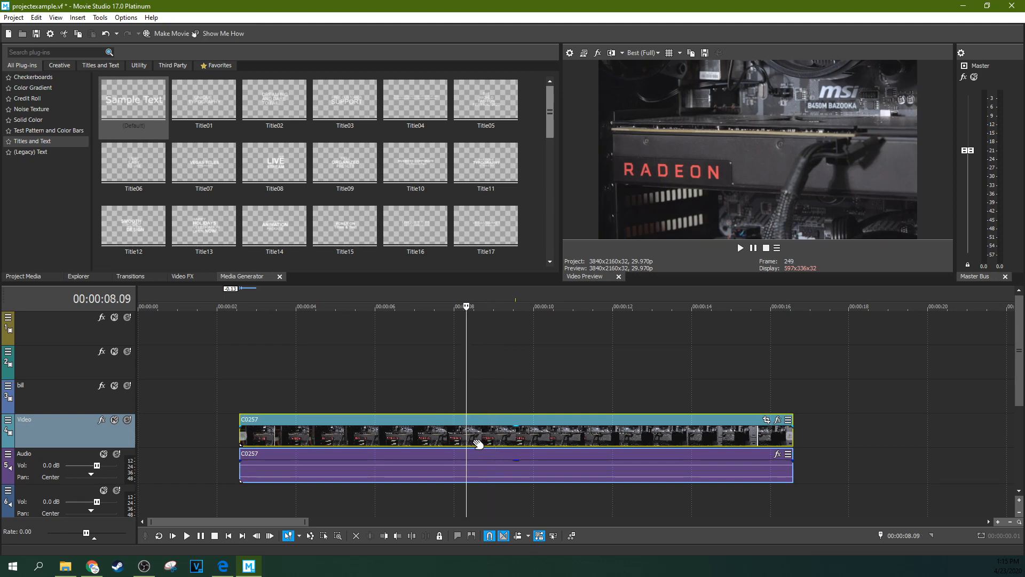
{"action": "key", "text": "s"}
{"action": "mouse_move", "coordinate": [477, 444]}
{"action": "left_mouse_down"}
{"action": "mouse_move", "coordinate": [587, 428]}
{"action": "mouse_move", "coordinate": [486, 434]}
{"action": "left_mouse_up"}
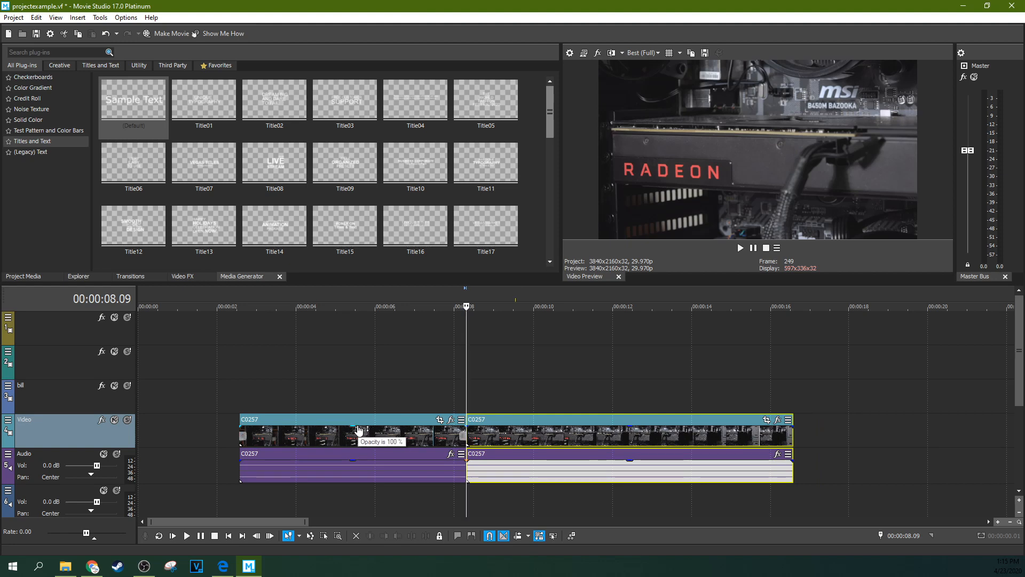
Add short fades in and out to the first C0257 video segment, and move the second segment's video to the "bill" track at about 00:00:10
{"action": "left_click", "coordinate": [243, 427]}
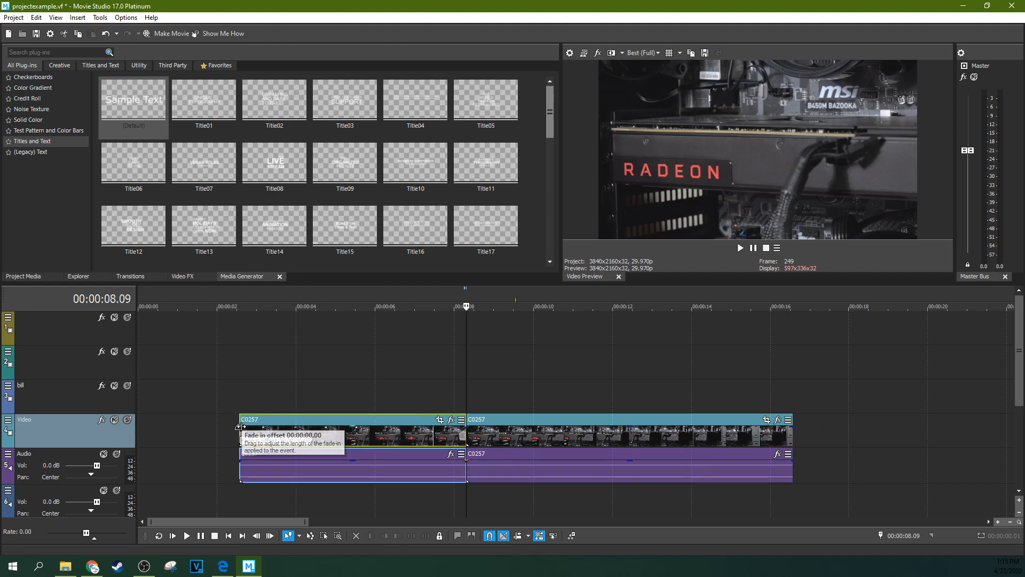
{"action": "left_click_drag", "start_coordinate": [244, 427], "coordinate": [262, 425]}
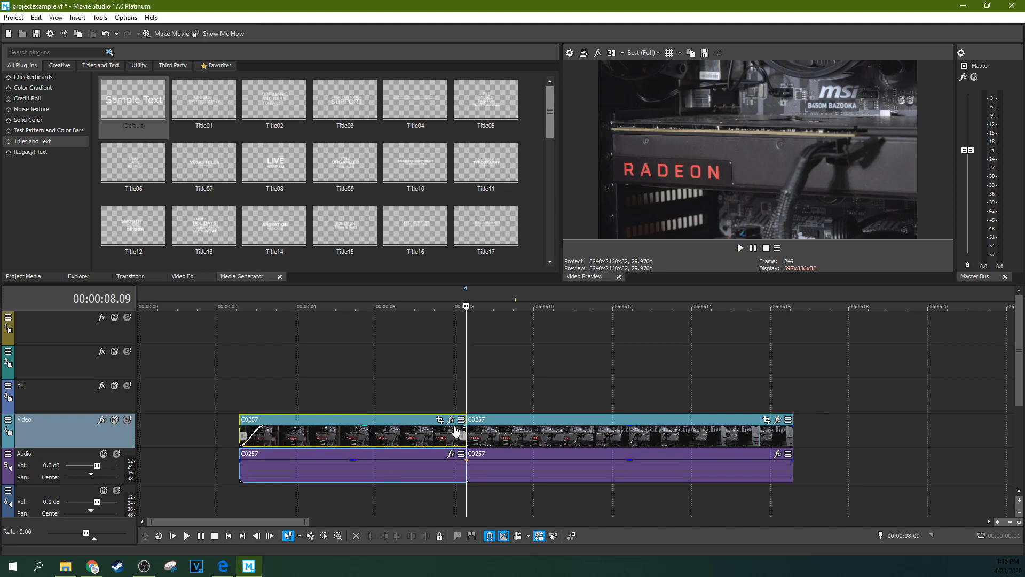
{"action": "left_click_drag", "start_coordinate": [448, 429], "coordinate": [445, 428]}
{"action": "left_click_drag", "start_coordinate": [504, 413], "coordinate": [641, 402]}
Play the first C0257 segment from 00:00:07.25 and from its start to check the video fades
{"action": "left_click", "coordinate": [448, 408]}
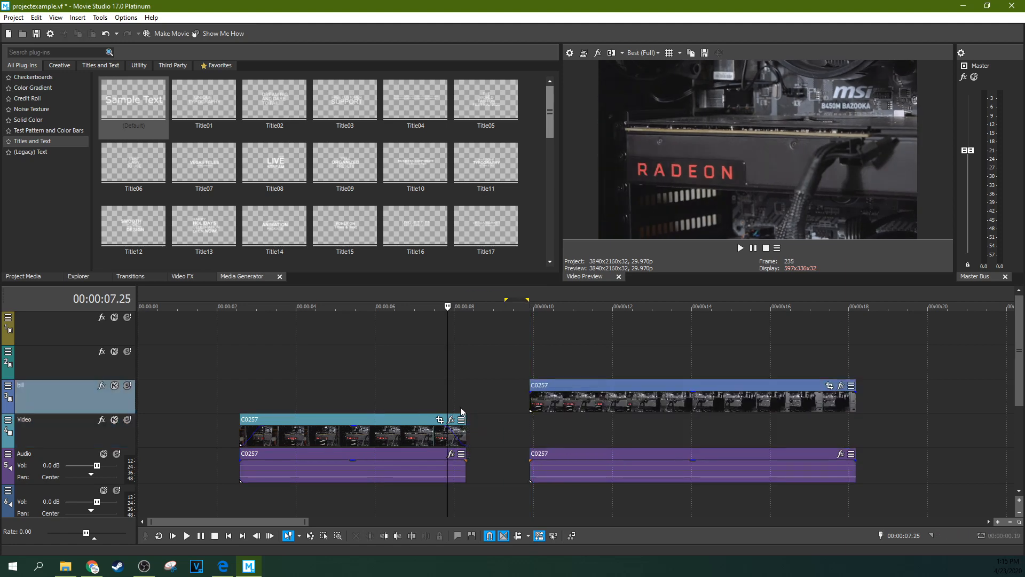
{"action": "key", "text": "space"}
{"action": "key", "text": "space"}
{"action": "key", "text": "space"}
{"action": "key", "text": "space"}
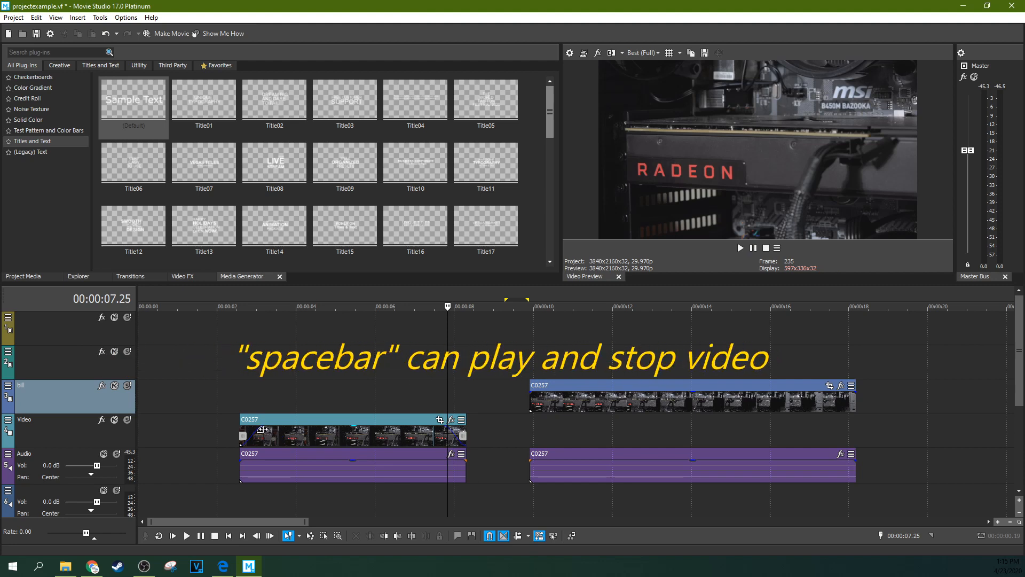
{"action": "left_click", "coordinate": [241, 397]}
{"action": "key", "text": "space"}
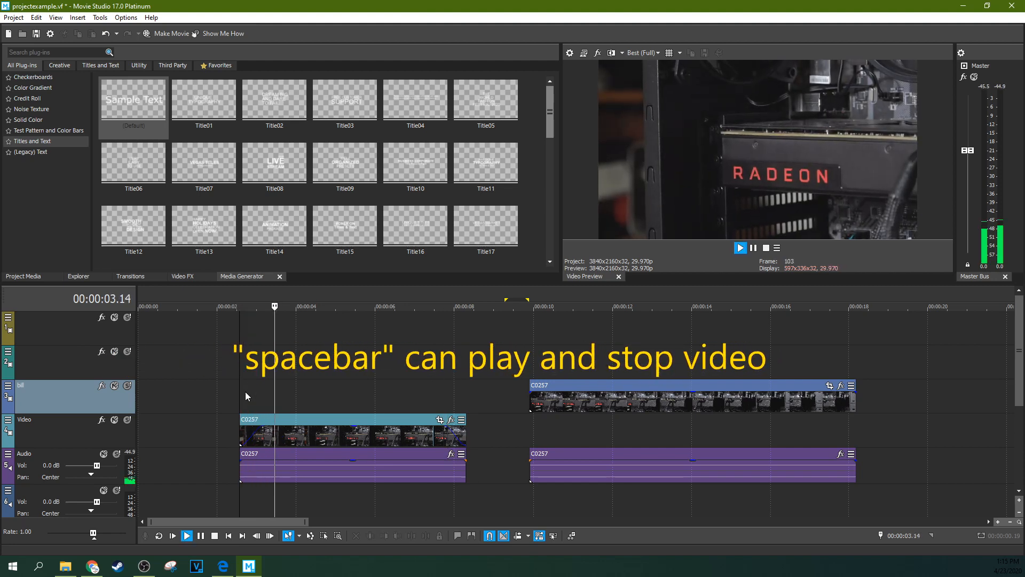
{"action": "key", "text": "space"}
Return the second C0257 segment to the Video track, and add short fades in and out to the first segment's audio
{"action": "left_click_drag", "start_coordinate": [562, 396], "coordinate": [570, 429]}
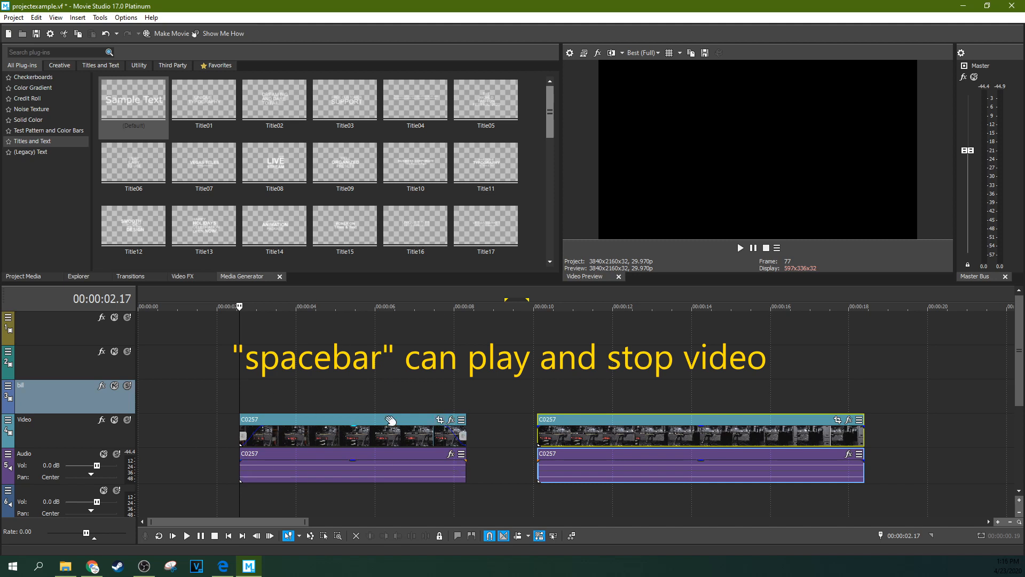
{"action": "left_click", "coordinate": [241, 461]}
{"action": "left_click_drag", "start_coordinate": [241, 461], "coordinate": [265, 466]}
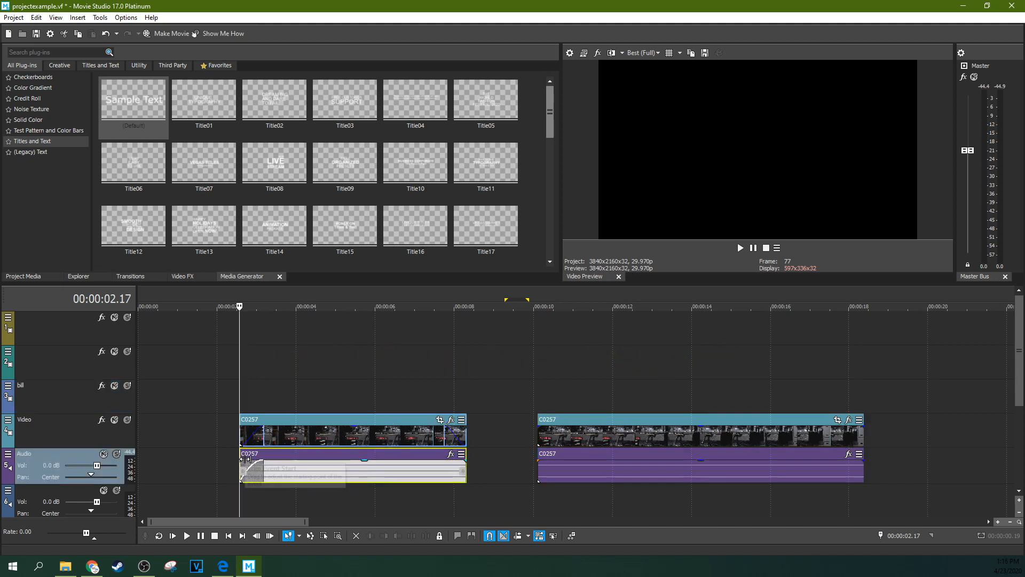
{"action": "left_click_drag", "start_coordinate": [464, 458], "coordinate": [447, 462]}
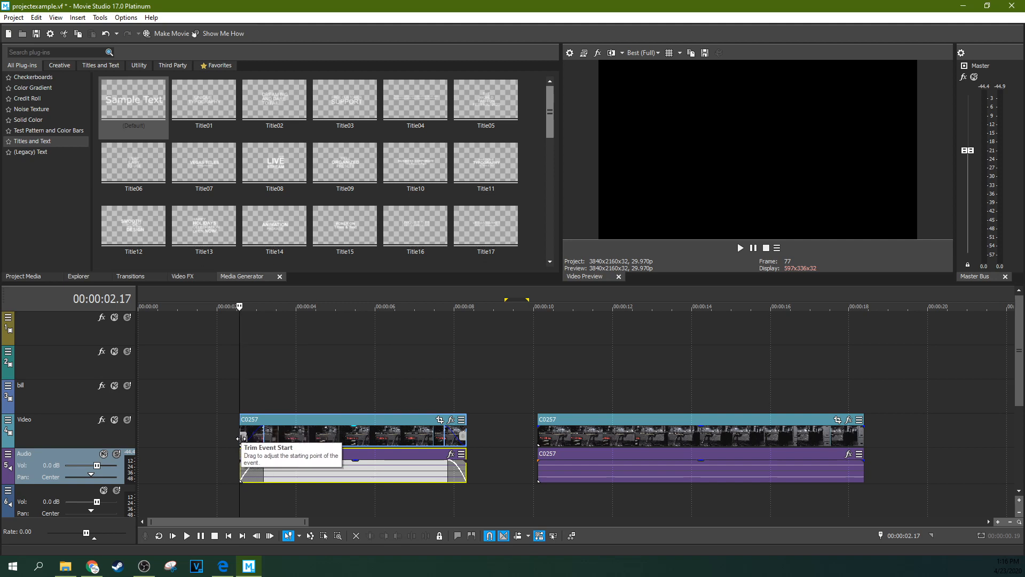
{"action": "mouse_move", "coordinate": [239, 436]}
{"action": "left_mouse_down"}
{"action": "mouse_move", "coordinate": [357, 436]}
{"action": "mouse_move", "coordinate": [212, 434]}
{"action": "mouse_move", "coordinate": [240, 431]}
{"action": "left_mouse_up"}
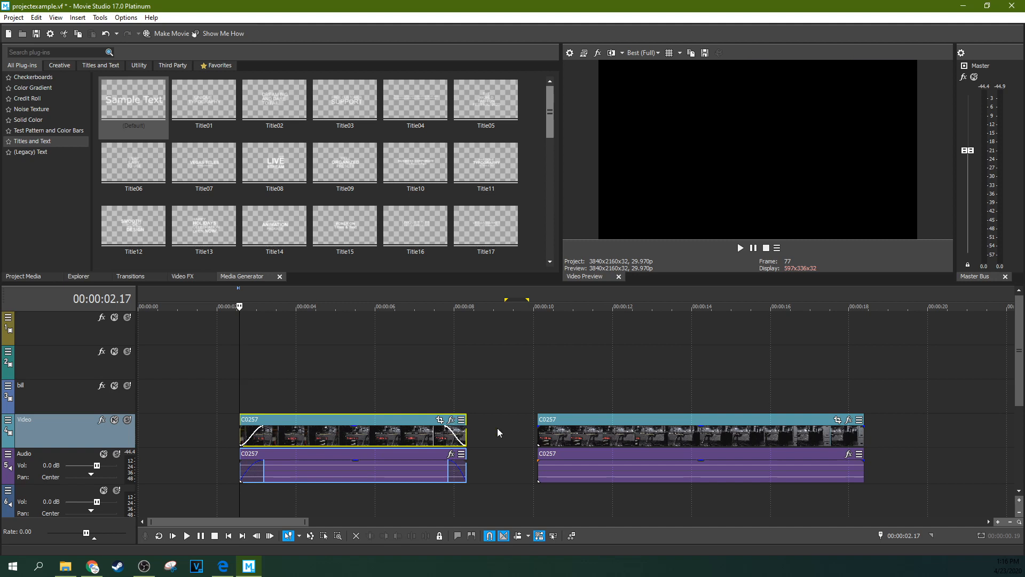
Delete the second C0257 segment and extend the remaining segment's end to about 00:00:17.20
{"action": "left_click_drag", "start_coordinate": [564, 420], "coordinate": [594, 416]}
{"action": "key", "text": "Delete"}
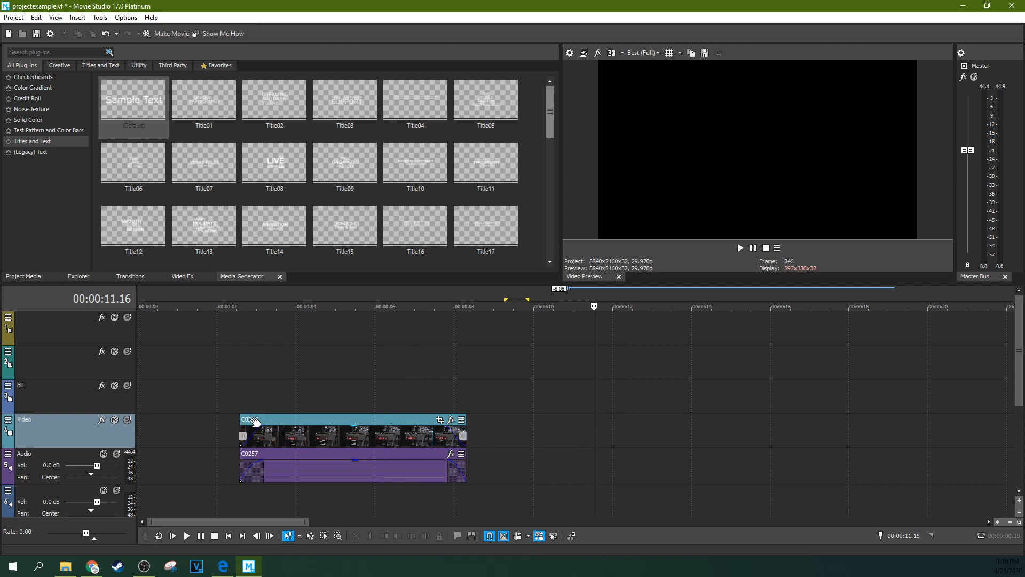
{"action": "left_click_drag", "start_coordinate": [465, 434], "coordinate": [836, 432]}
Play the end of the extended C0257 clip from 00:00:16.09 and 00:00:14.21 to examine the section past the source's end
{"action": "left_click", "coordinate": [782, 398]}
{"action": "key", "text": "space"}
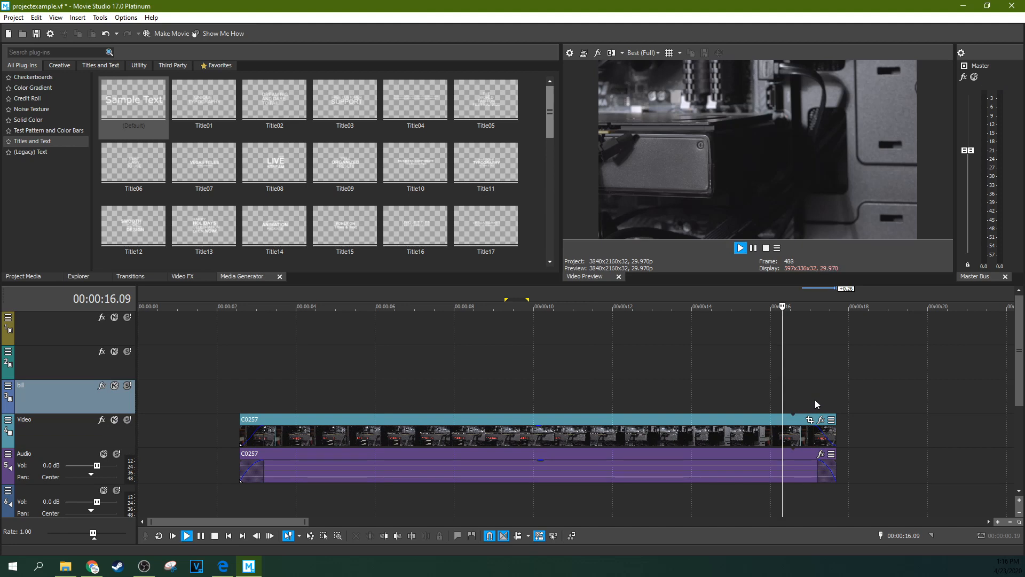
{"action": "key", "text": "space"}
{"action": "key", "text": "space"}
{"action": "key", "text": "space"}
{"action": "key", "text": "space"}
{"action": "key", "text": "space"}
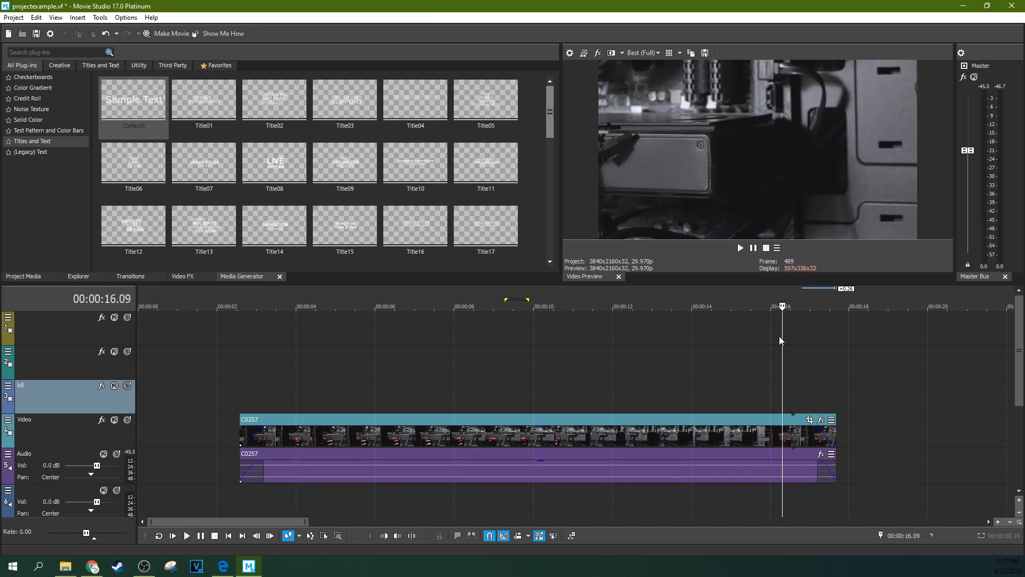
{"action": "left_click", "coordinate": [719, 383]}
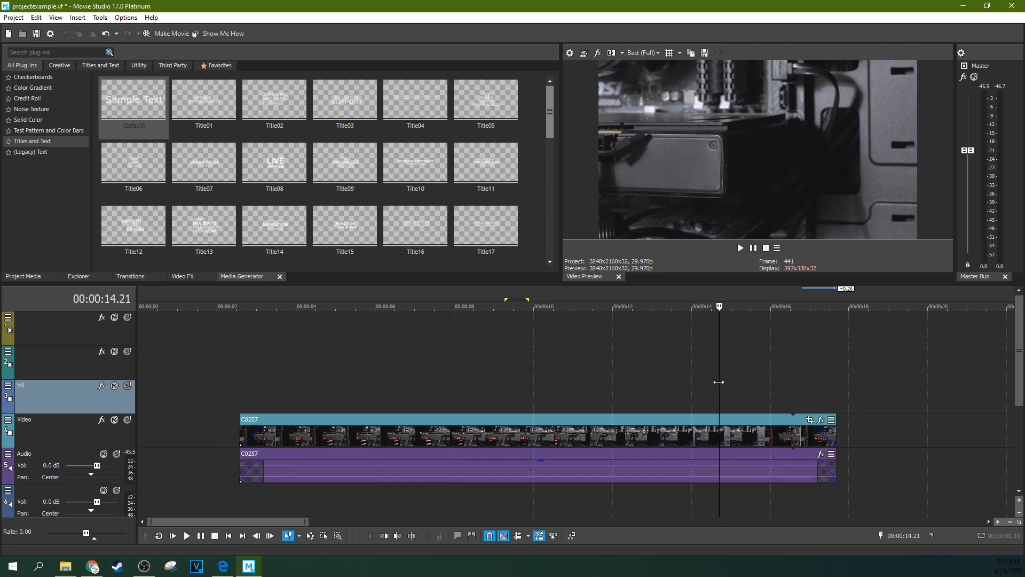
{"action": "key", "text": "space"}
{"action": "key", "text": "space"}
Move the C0257 clip to the start of the timeline and preview it at 00:00:06.04
{"action": "left_click_drag", "start_coordinate": [656, 424], "coordinate": [383, 427]}
{"action": "left_click", "coordinate": [381, 427]}
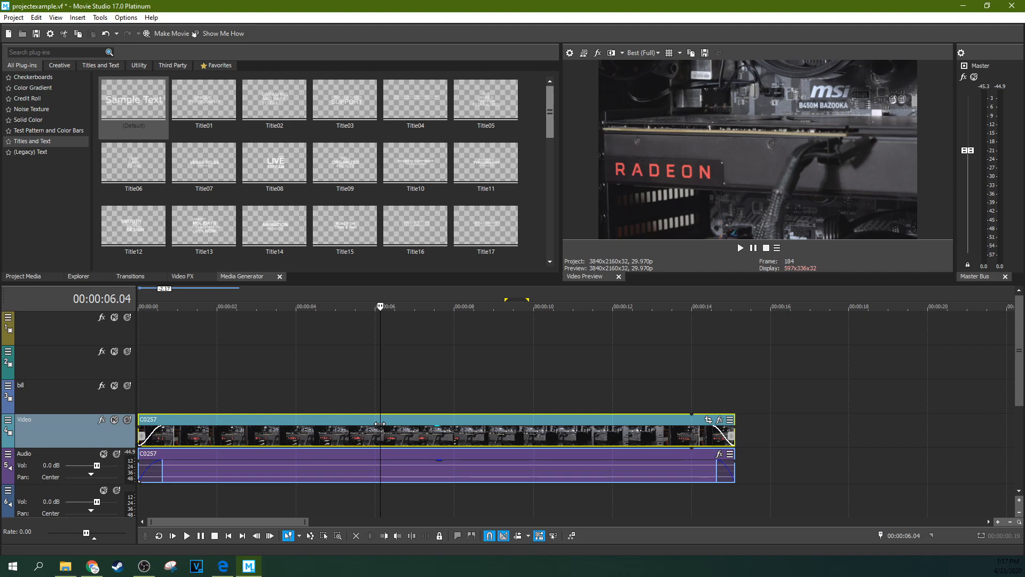
Add C0308.MP4 from the project media to the Video track, overlapping the end of C0257 by about 3 seconds
{"action": "left_click", "coordinate": [11, 277]}
{"action": "left_click_drag", "start_coordinate": [188, 91], "coordinate": [728, 434]}
{"action": "scroll", "coordinate": [721, 438], "scroll_direction": "right", "scroll_amount": 3}
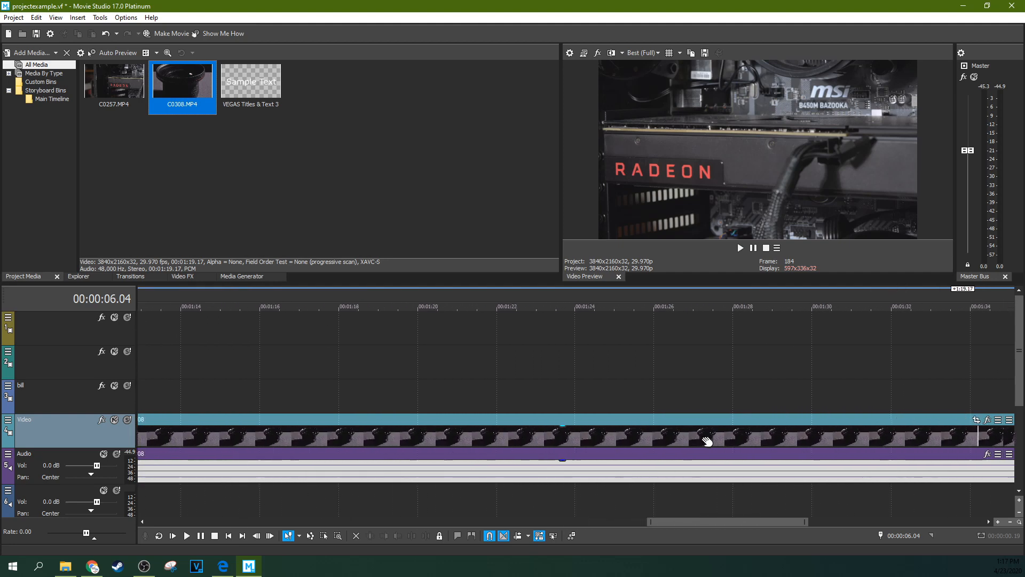
{"action": "scroll", "coordinate": [708, 442], "scroll_direction": "down", "scroll_amount": 6}
{"action": "left_click_drag", "start_coordinate": [445, 427], "coordinate": [373, 422]}
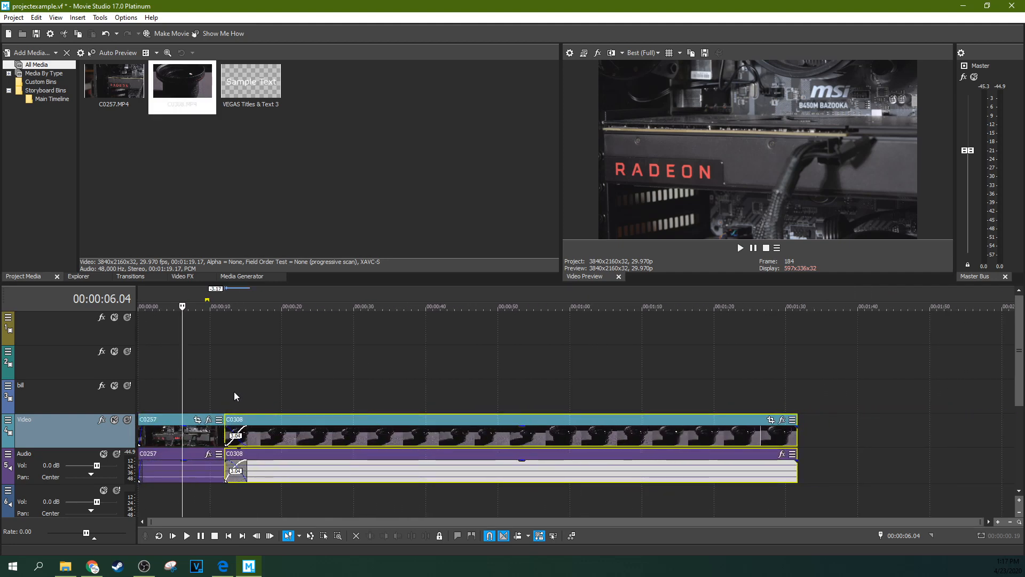
Preview the crossfade between C0257 and C0308 from 00:00:11.29
{"action": "left_click", "coordinate": [234, 396]}
{"action": "scroll", "coordinate": [322, 391], "scroll_direction": "up", "scroll_amount": 3}
{"action": "left_click", "coordinate": [314, 396]}
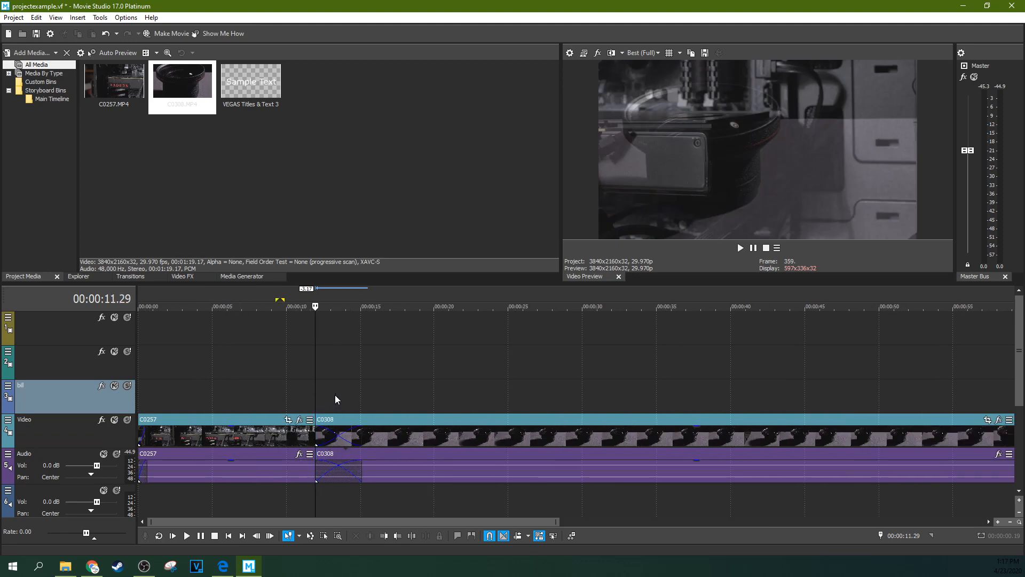
{"action": "key", "text": "space"}
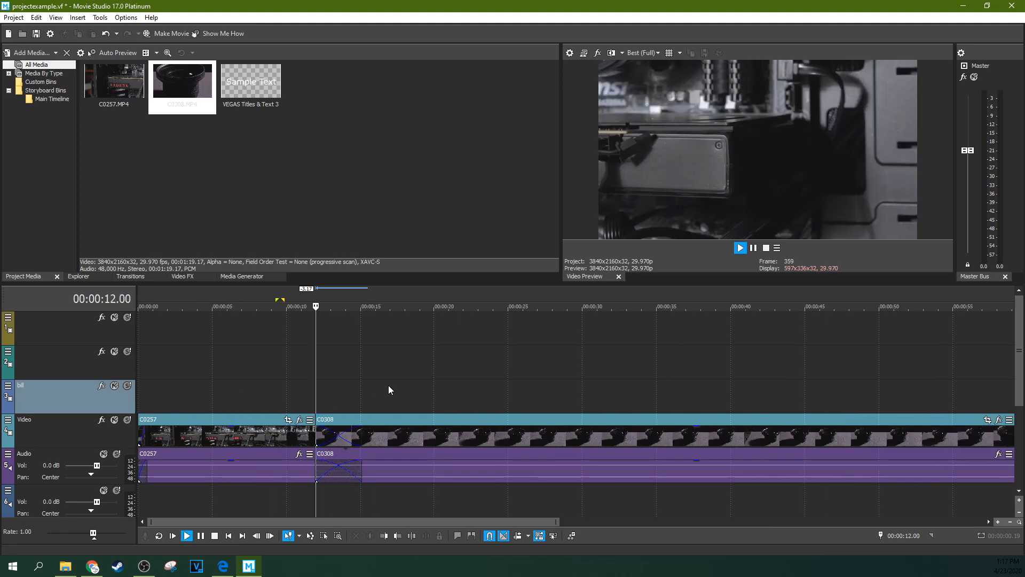
{"action": "left_click", "coordinate": [753, 248]}
Remove the overlap, trim C0257's end to about 00:00:14.00, and move C0308 flush against it
{"action": "left_click_drag", "start_coordinate": [534, 423], "coordinate": [596, 423]}
{"action": "left_click_drag", "start_coordinate": [356, 439], "coordinate": [346, 437]}
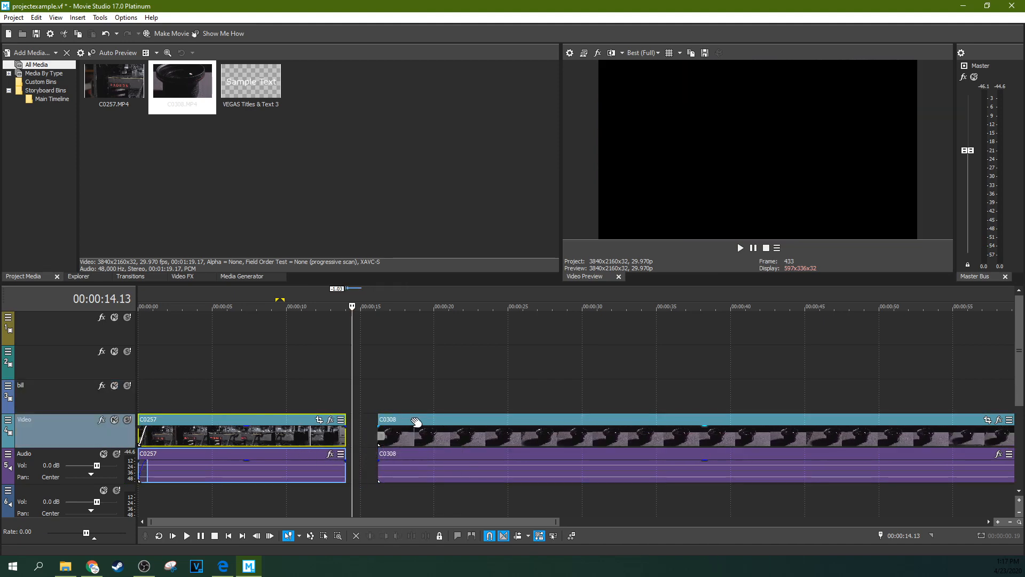
{"action": "left_click", "coordinate": [307, 400]}
{"action": "left_click_drag", "start_coordinate": [415, 419], "coordinate": [373, 419]}
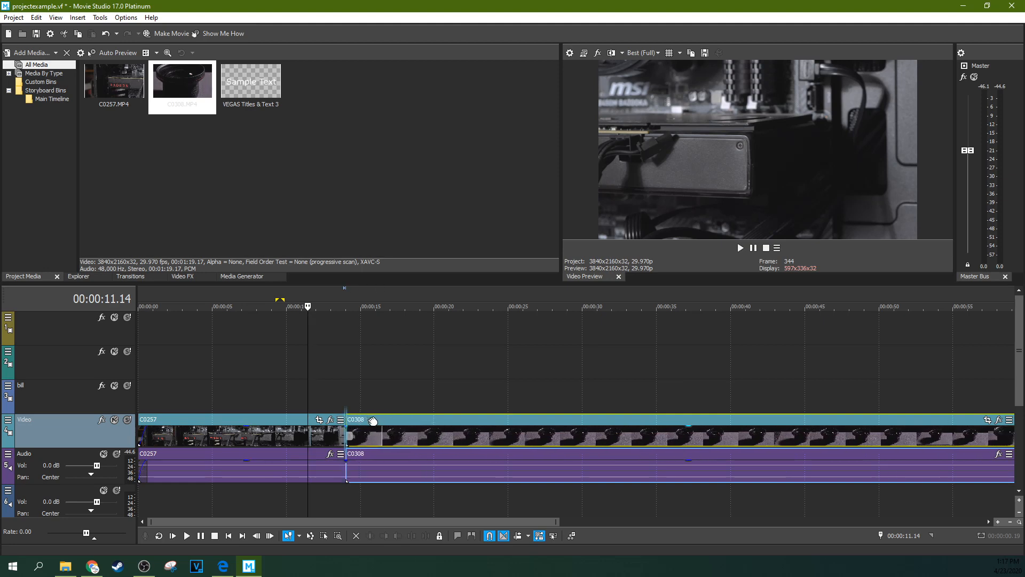
Shift C0308 one frame later to leave a gap after C0257 at 00:00:14.00
{"action": "left_click", "coordinate": [346, 393]}
{"action": "scroll", "coordinate": [348, 392], "scroll_direction": "up", "scroll_amount": 10}
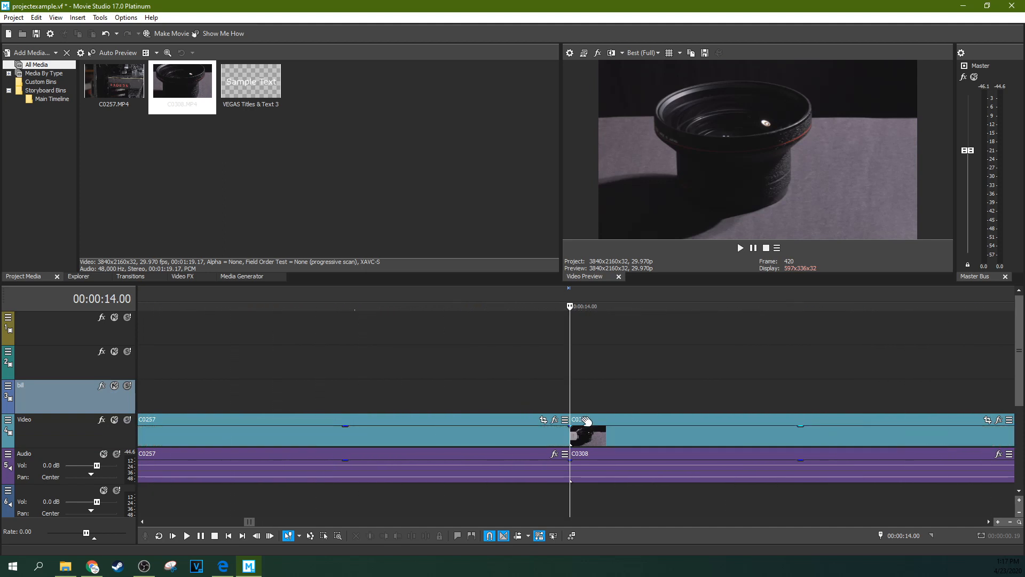
{"action": "left_click", "coordinate": [685, 420]}
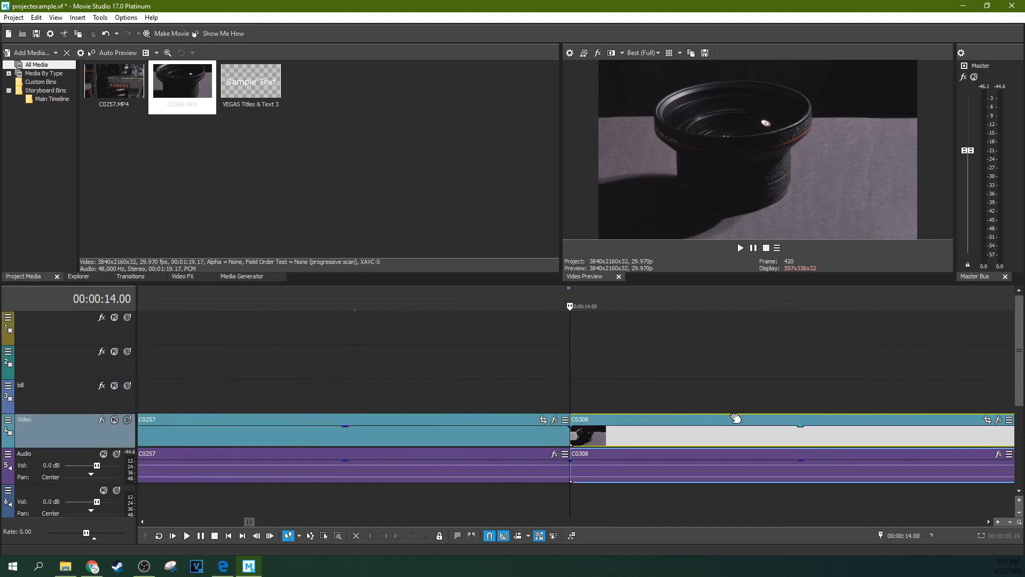
{"action": "scroll", "coordinate": [662, 429], "scroll_direction": "down", "scroll_amount": 5}
{"action": "left_click_drag", "start_coordinate": [626, 423], "coordinate": [687, 419]}
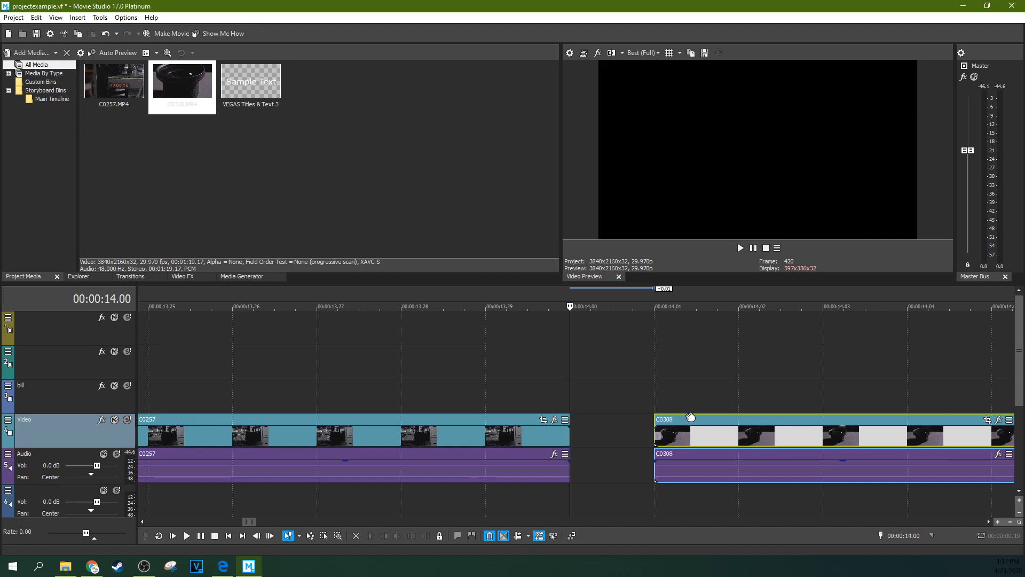
{"action": "scroll", "coordinate": [638, 428], "scroll_direction": "down", "scroll_amount": 5}
Play across the one-frame gap between C0257 and C0308 from 00:00:13.26
{"action": "left_click", "coordinate": [549, 389]}
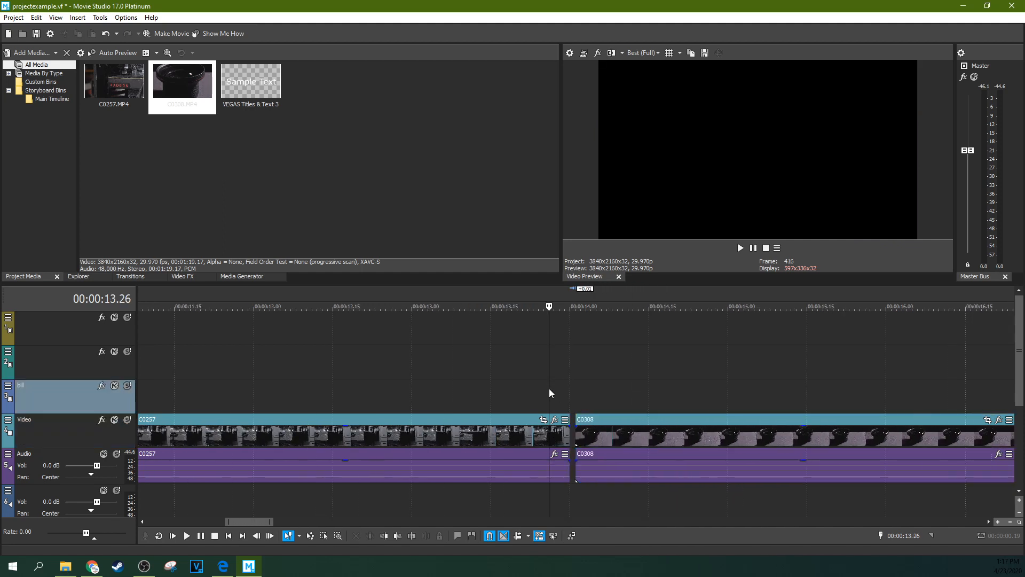
{"action": "key", "text": "space"}
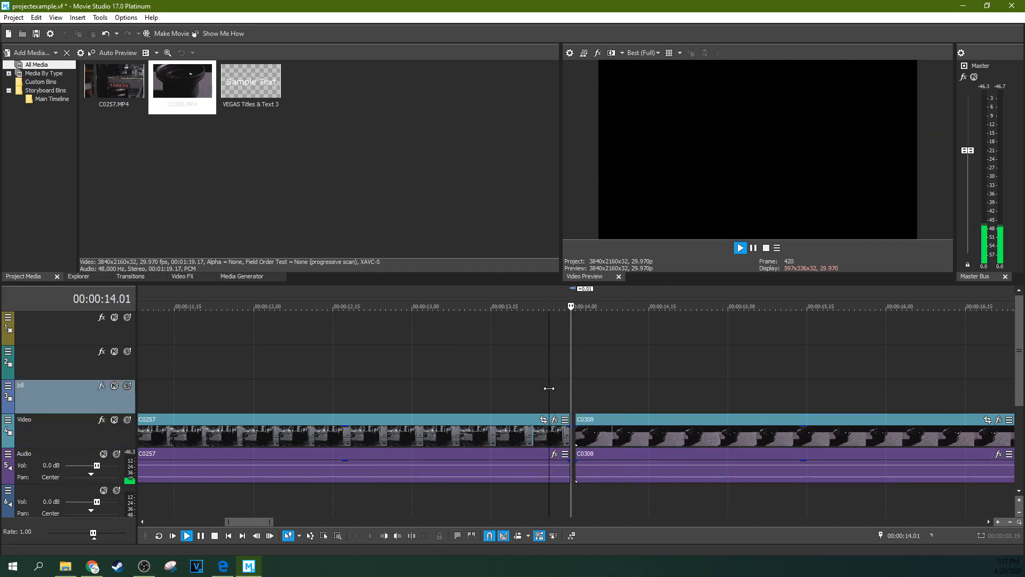
{"action": "key", "text": "space"}
Close the gap by moving C0308 back against the end of C0257 at 00:00:14.00
{"action": "mouse_move", "coordinate": [617, 422]}
{"action": "left_mouse_down"}
{"action": "mouse_move", "coordinate": [567, 423]}
{"action": "mouse_move", "coordinate": [627, 424]}
{"action": "mouse_move", "coordinate": [603, 424]}
{"action": "left_mouse_up"}
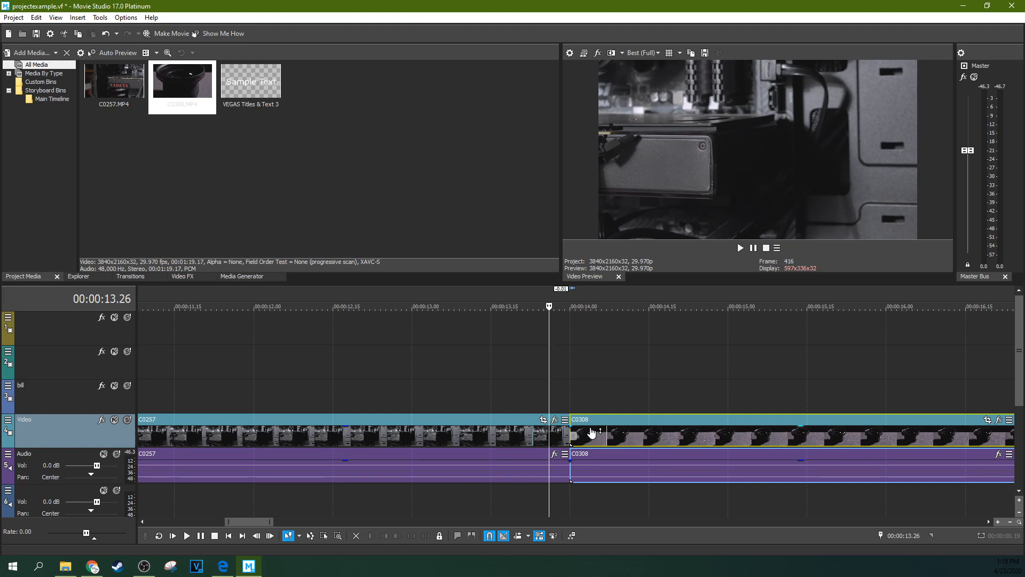
{"action": "scroll", "coordinate": [592, 433], "scroll_direction": "down", "scroll_amount": 10}
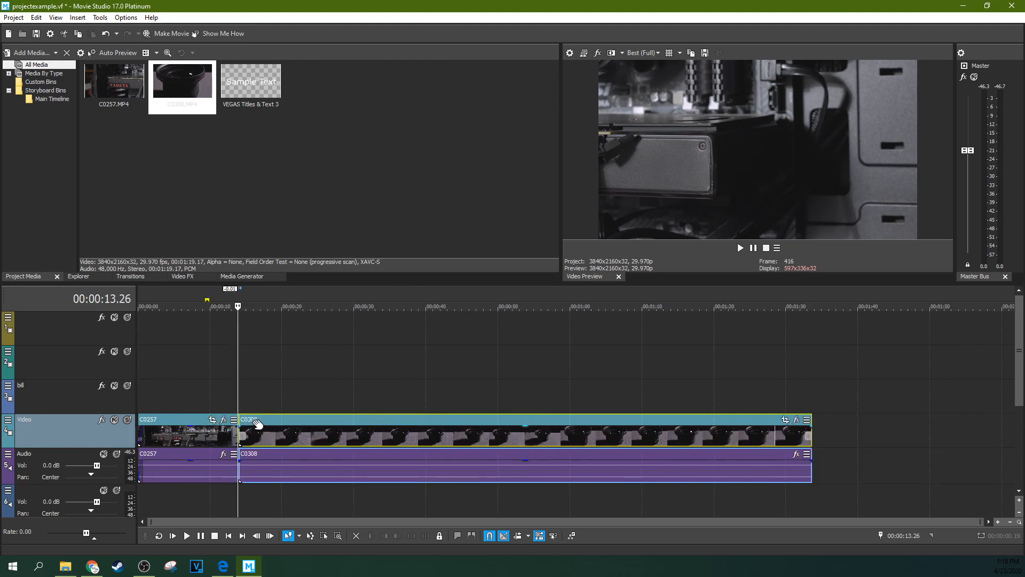
{"action": "scroll", "coordinate": [252, 409], "scroll_direction": "up", "scroll_amount": 5}
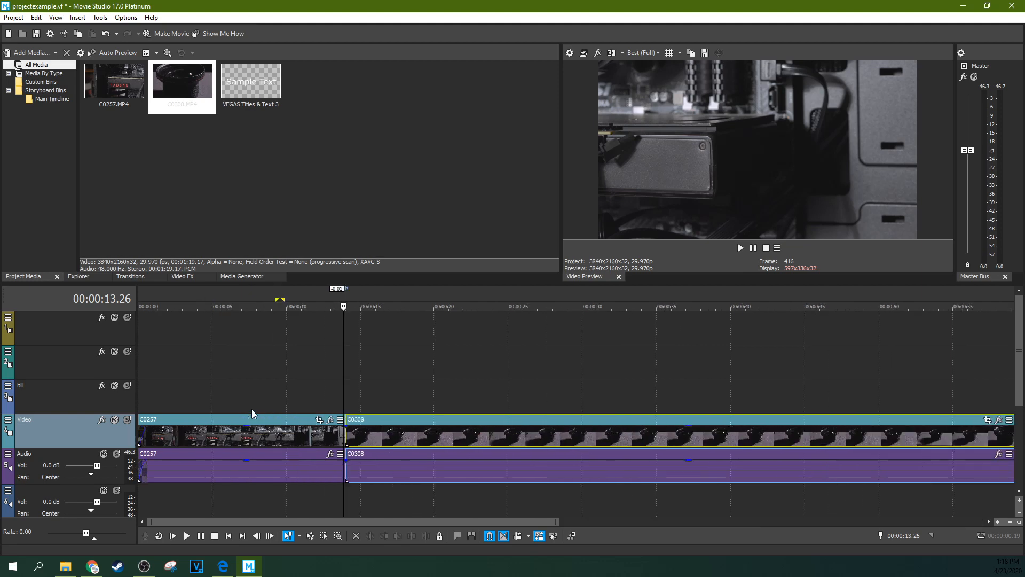
{"action": "scroll", "coordinate": [355, 411], "scroll_direction": "up", "scroll_amount": 5}
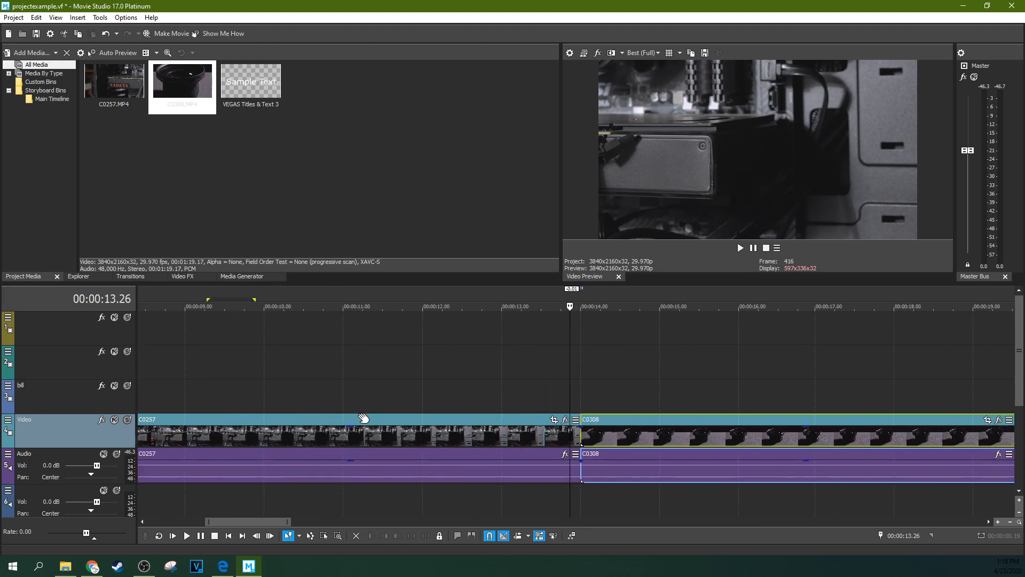
Turn snapping off to shift C0308 freely, and turn it back on to snap the clip against C0257
{"action": "left_click", "coordinate": [489, 537]}
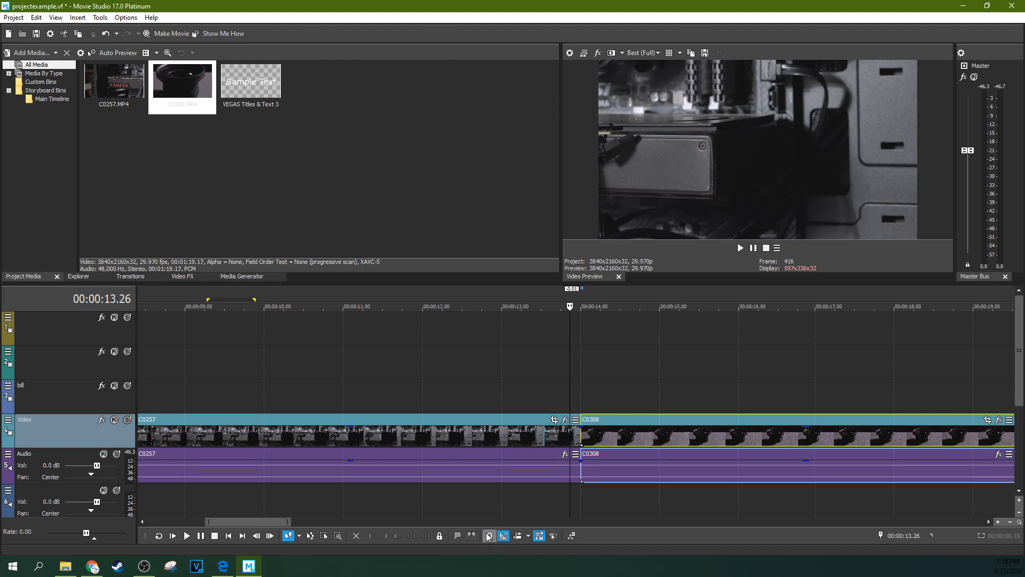
{"action": "mouse_move", "coordinate": [614, 447]}
{"action": "left_mouse_down"}
{"action": "mouse_move", "coordinate": [622, 439]}
{"action": "mouse_move", "coordinate": [612, 445]}
{"action": "left_mouse_up"}
{"action": "left_click", "coordinate": [492, 537]}
{"action": "left_click_drag", "start_coordinate": [648, 437], "coordinate": [646, 441]}
{"action": "scroll", "coordinate": [484, 395], "scroll_direction": "down", "scroll_amount": 8}
{"action": "scroll", "coordinate": [296, 399], "scroll_direction": "down", "scroll_amount": 1}
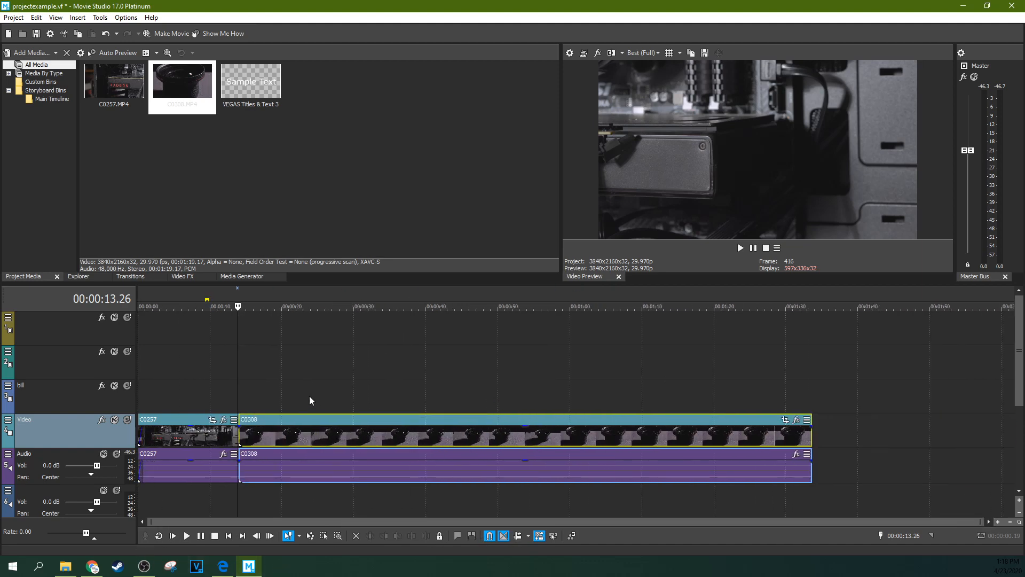
Place the cursor at 00:00:35.20, play the project from its start, and pause at 00:00:04.18
{"action": "left_click", "coordinate": [313, 380]}
{"action": "left_click", "coordinate": [395, 384]}
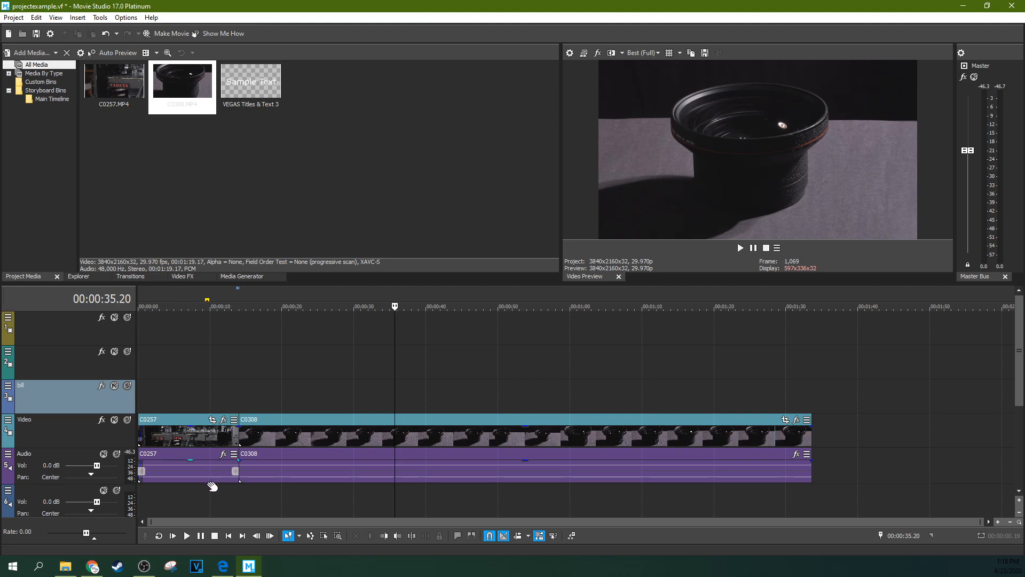
{"action": "left_click", "coordinate": [173, 536]}
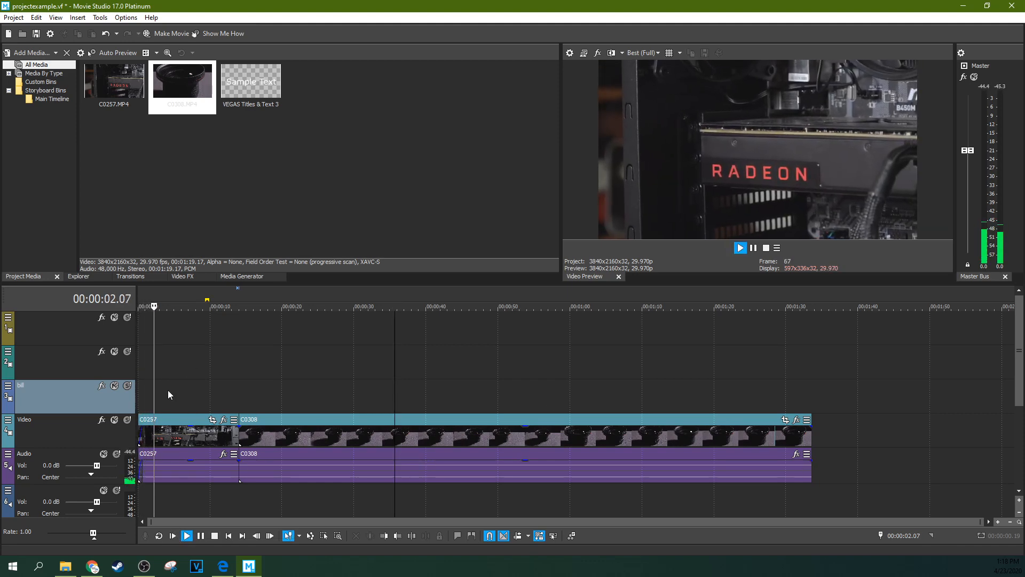
{"action": "left_click", "coordinate": [201, 537]}
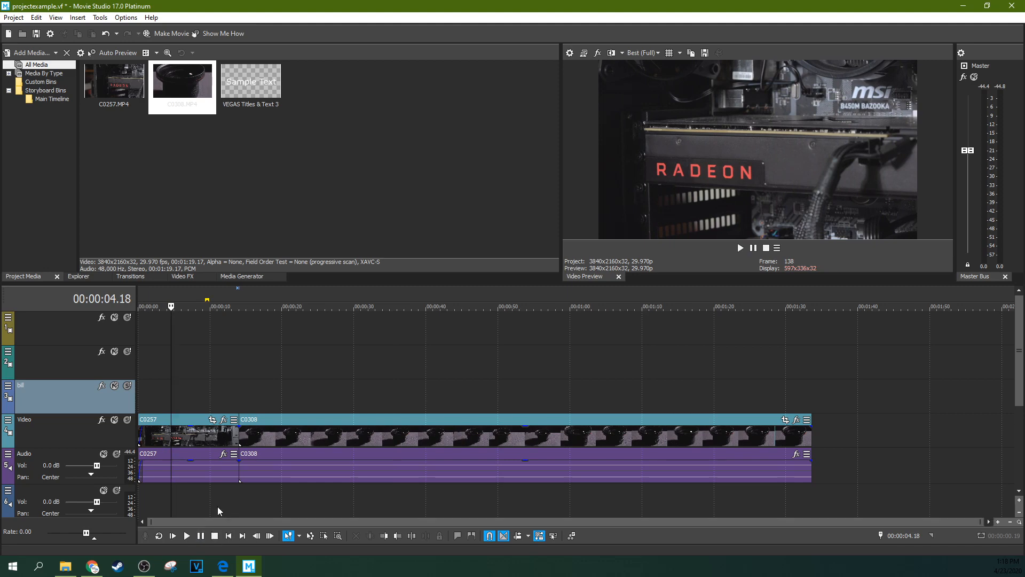
Play and pause C0257 repeatedly in short stretches from 00:00:04.18 to 00:00:08.21
{"action": "left_click", "coordinate": [189, 536]}
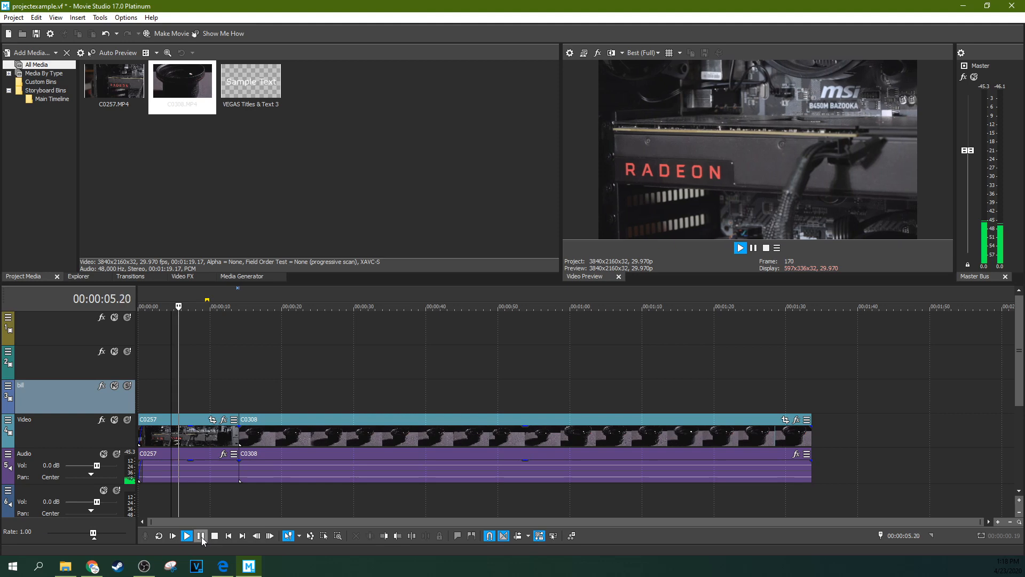
{"action": "left_click", "coordinate": [200, 537]}
{"action": "left_click", "coordinate": [188, 536]}
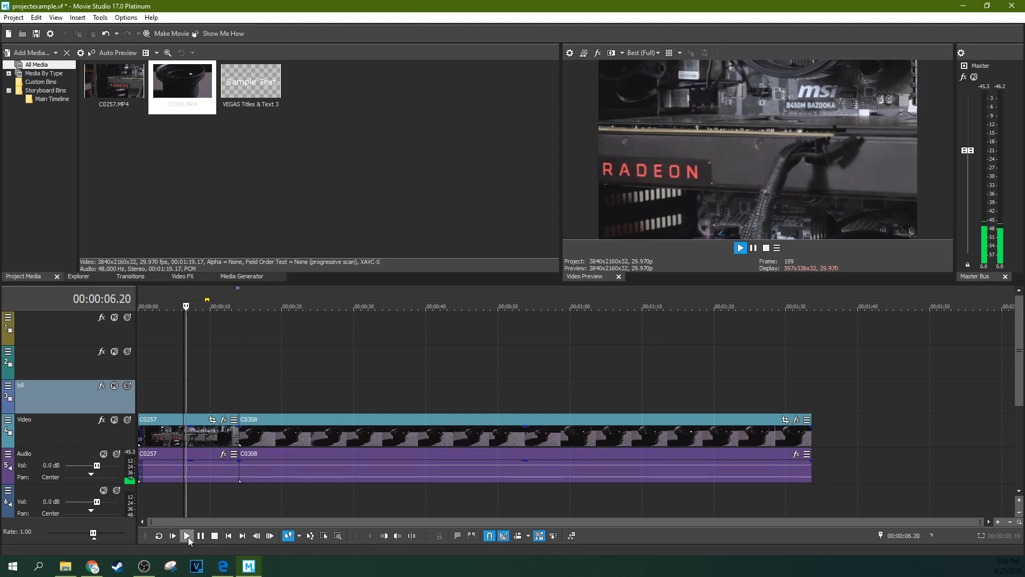
{"action": "left_click", "coordinate": [200, 537]}
{"action": "left_click", "coordinate": [195, 536]}
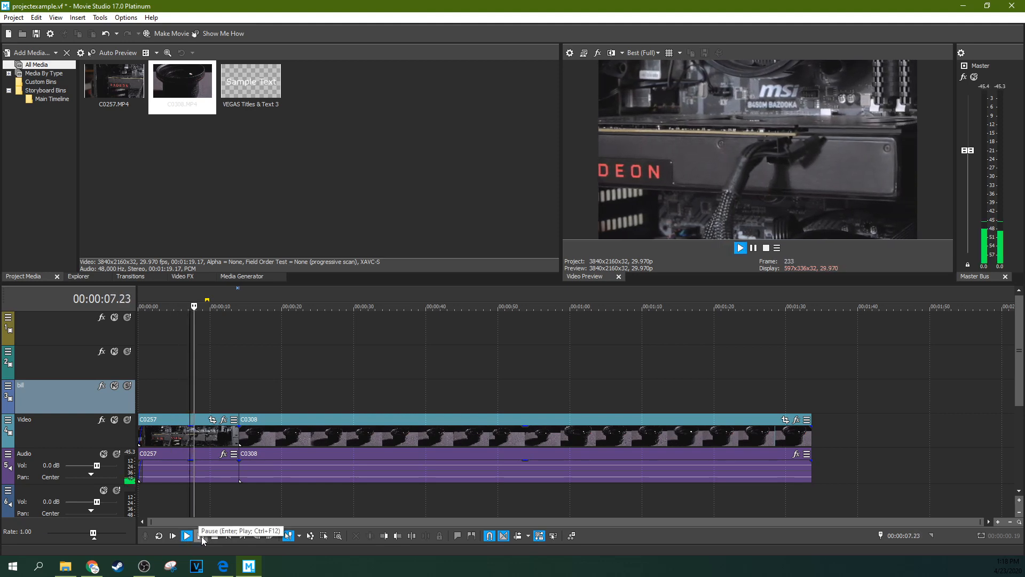
{"action": "left_click", "coordinate": [200, 537]}
{"action": "left_click", "coordinate": [188, 536]}
{"action": "left_click", "coordinate": [200, 537]}
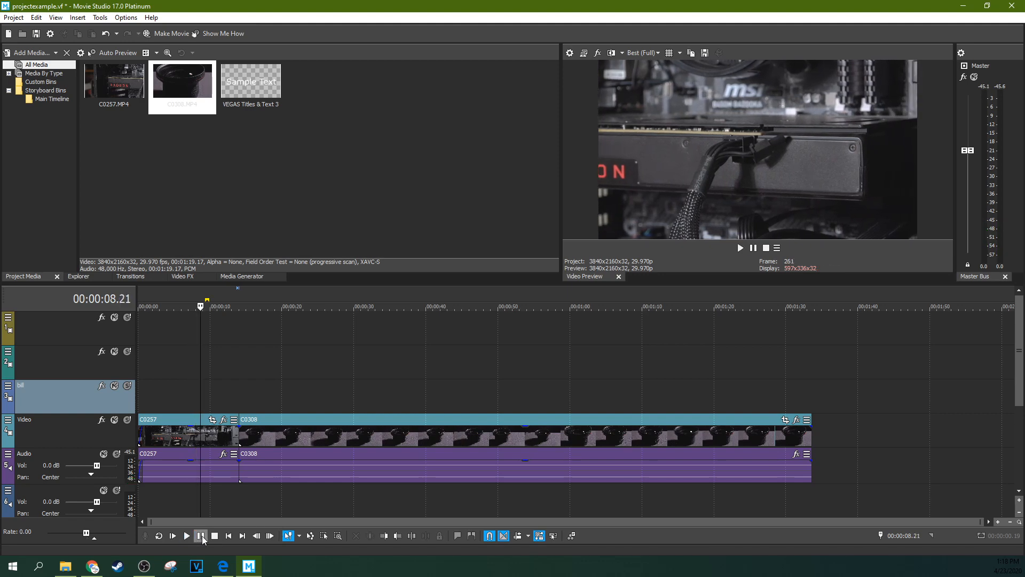
Play from 00:00:08.21 and stop playback to return the cursor to its starting point
{"action": "left_click", "coordinate": [185, 537]}
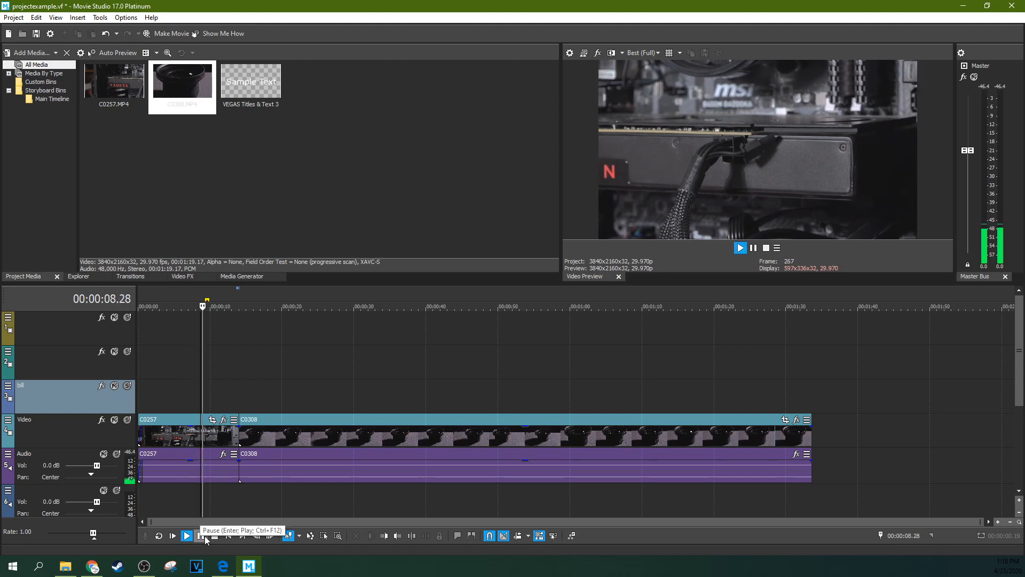
{"action": "left_click", "coordinate": [213, 535]}
{"action": "key", "text": "space"}
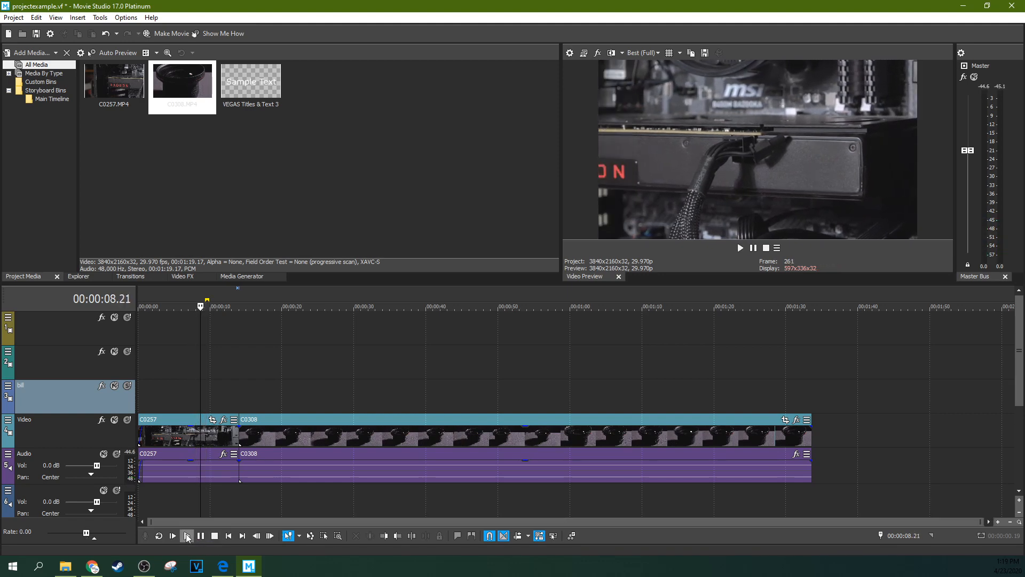
{"action": "left_click", "coordinate": [214, 536]}
{"action": "left_click", "coordinate": [187, 534]}
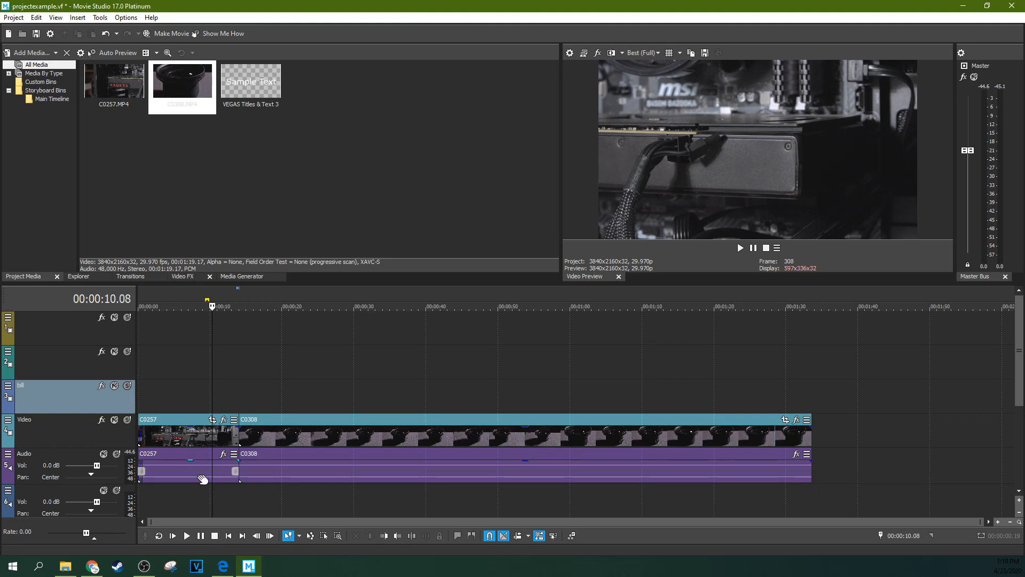
Play and pause C0257 from 00:00:10.08 to about 00:00:12.19, and stop playback
{"action": "left_click", "coordinate": [187, 534]}
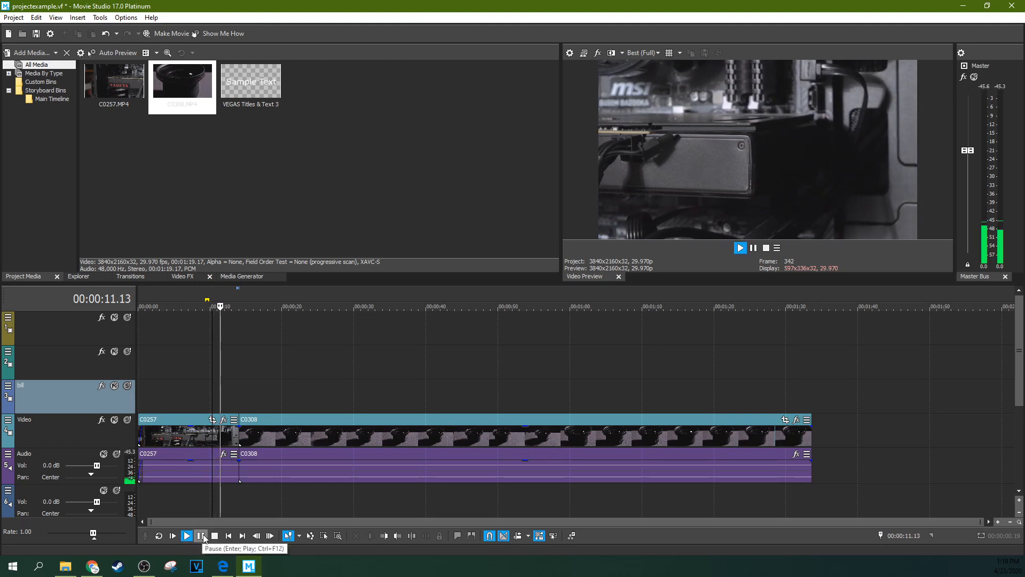
{"action": "left_click", "coordinate": [204, 535]}
{"action": "left_click", "coordinate": [203, 536]}
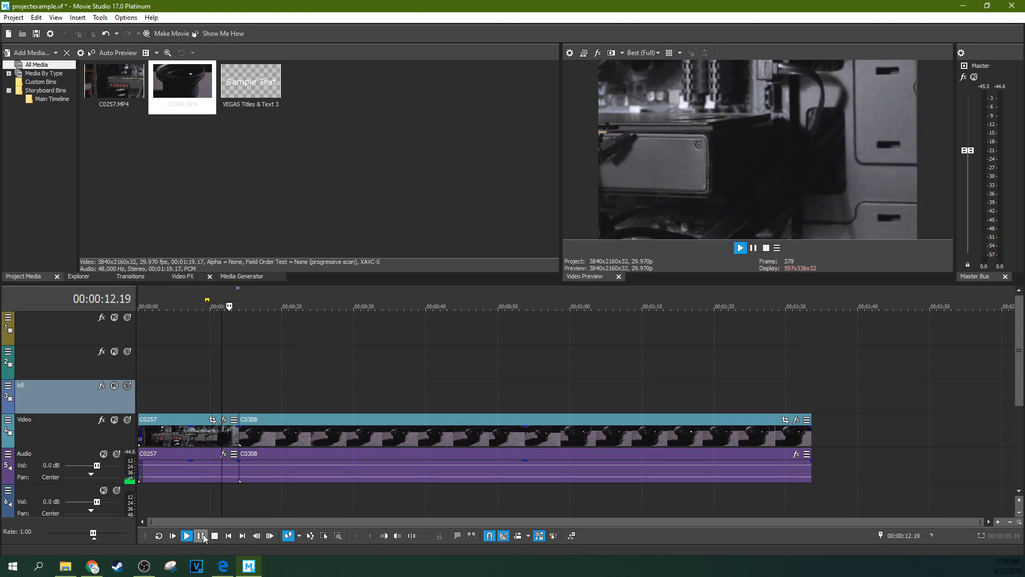
{"action": "left_click", "coordinate": [184, 539]}
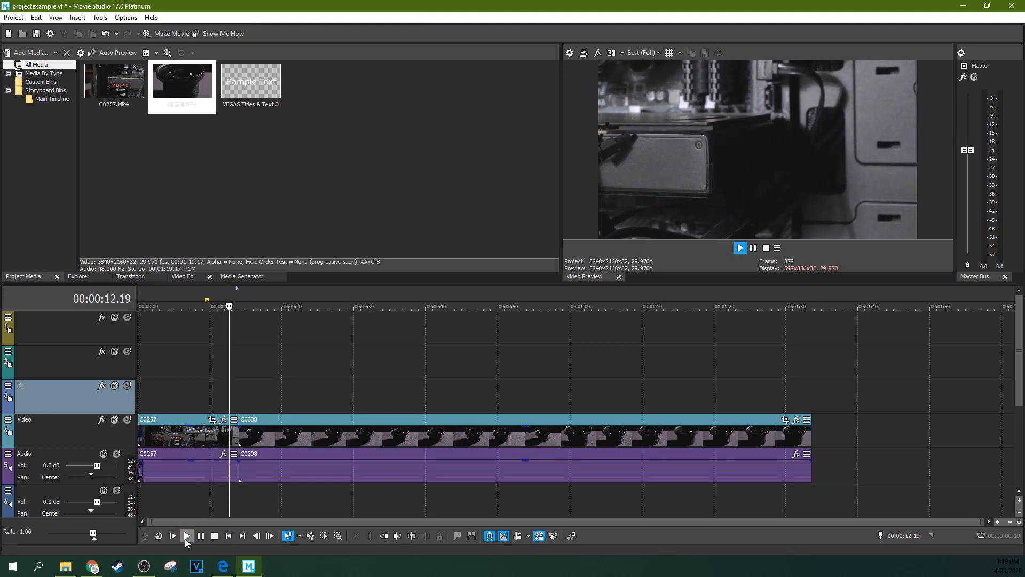
{"action": "left_click", "coordinate": [214, 539]}
Advance the cursor frame by frame to 00:00:13.06
{"action": "left_click", "coordinate": [271, 537]}
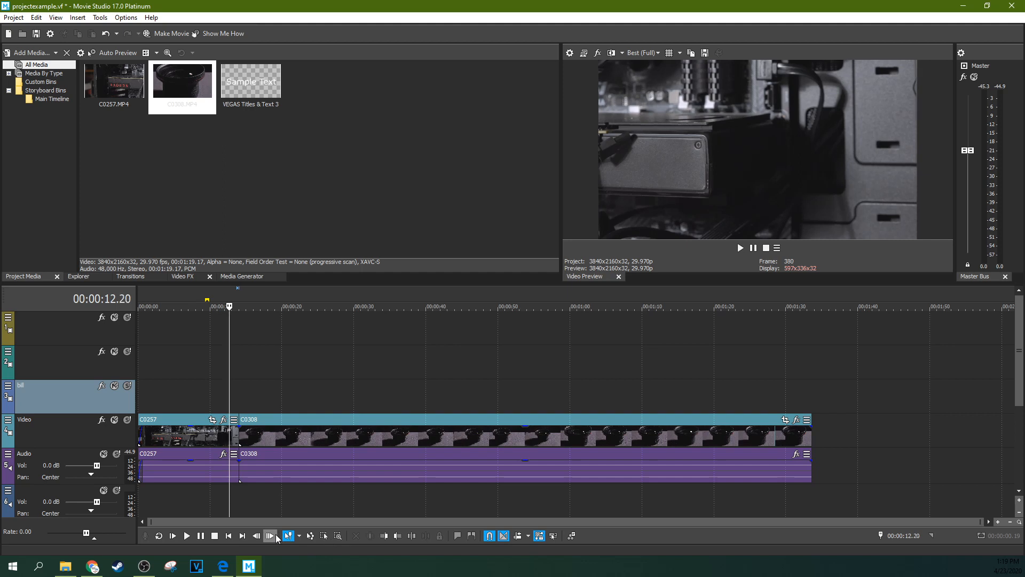
{"action": "left_click", "coordinate": [274, 536]}
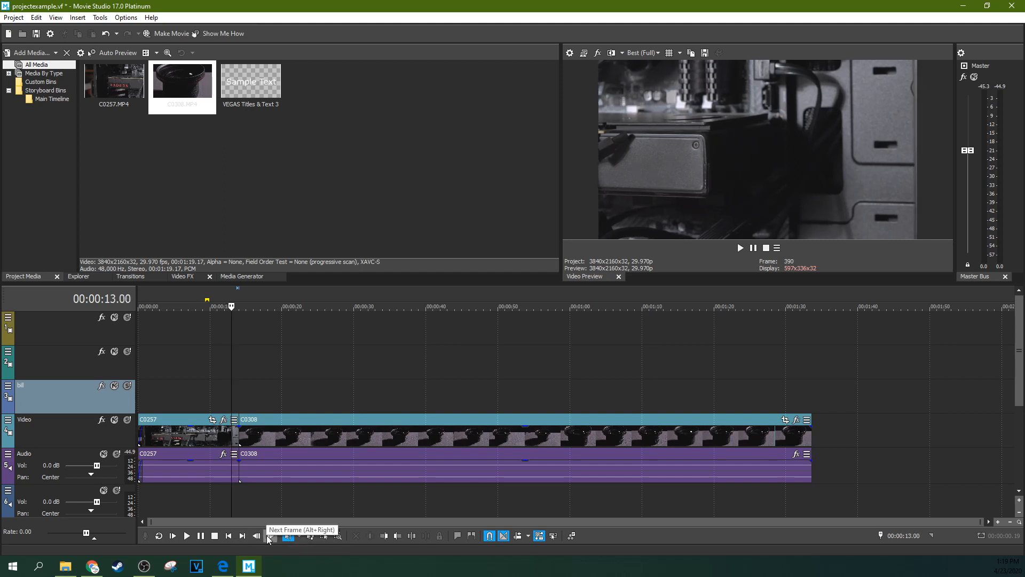
{"action": "left_click", "coordinate": [270, 536]}
{"action": "left_click", "coordinate": [270, 537]}
{"action": "left_click", "coordinate": [270, 537]}
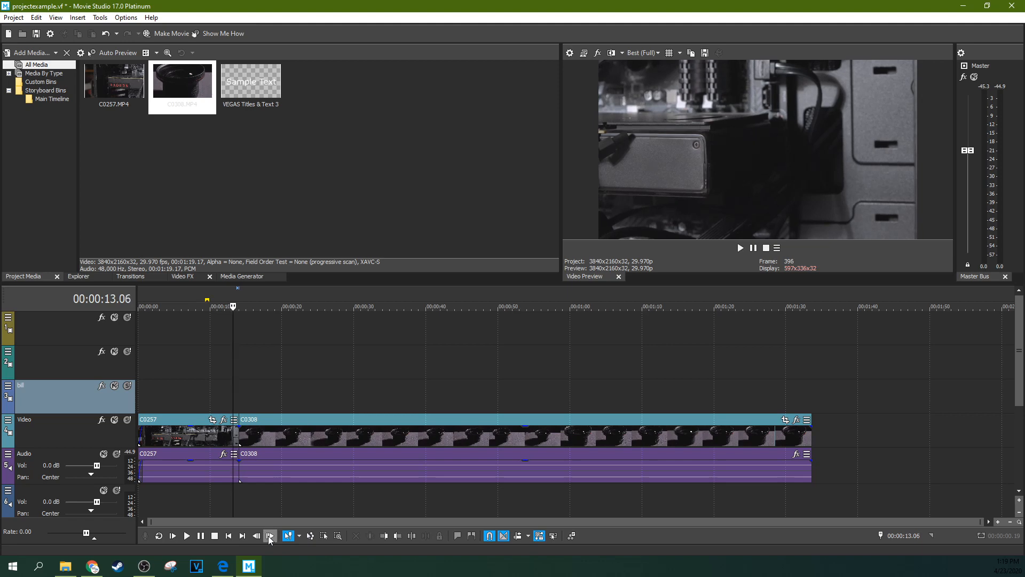
Step the cursor backward frame by frame from 00:00:13.06
{"action": "left_click", "coordinate": [256, 537]}
{"action": "left_click", "coordinate": [256, 536]}
{"action": "left_click", "coordinate": [256, 536]}
{"action": "left_click", "coordinate": [257, 537]}
{"action": "left_click", "coordinate": [257, 536]}
{"action": "left_click", "coordinate": [256, 537]}
{"action": "left_click", "coordinate": [256, 537]}
Step the cursor forward frame by frame past the cut into C0308, to 00:00:14.28
{"action": "left_click", "coordinate": [270, 537]}
{"action": "left_click", "coordinate": [269, 536]}
{"action": "left_click", "coordinate": [270, 536]}
{"action": "left_click", "coordinate": [270, 536]}
{"action": "left_click", "coordinate": [269, 536]}
{"action": "left_click", "coordinate": [270, 537]}
{"action": "left_click", "coordinate": [270, 536]}
Enlarge the video preview area in width and height, and place the cursor at 00:00:28.12 in C0308
{"action": "left_click_drag", "start_coordinate": [561, 206], "coordinate": [448, 213]}
{"action": "left_click_drag", "start_coordinate": [534, 284], "coordinate": [525, 331]}
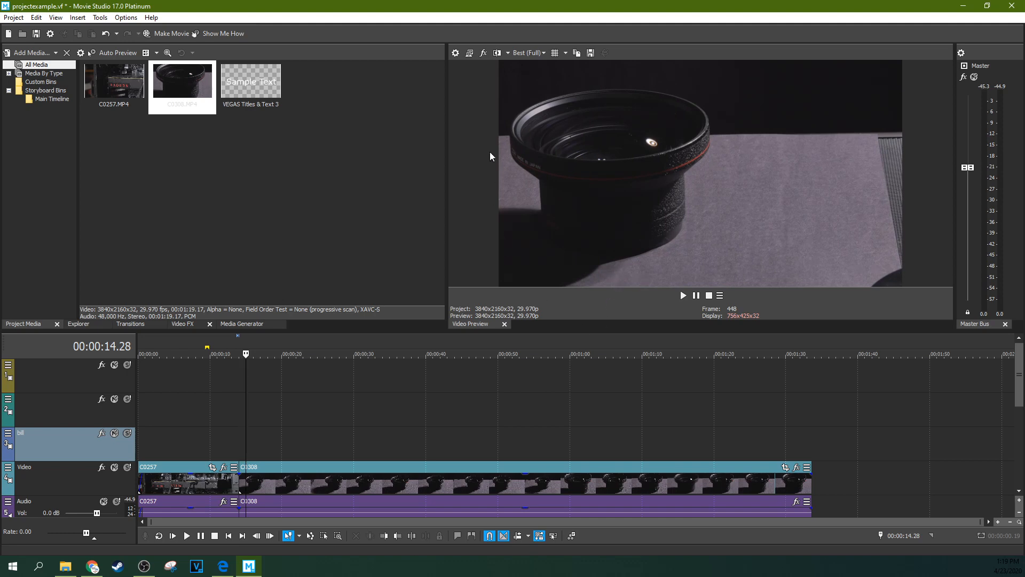
{"action": "left_click", "coordinate": [528, 53]}
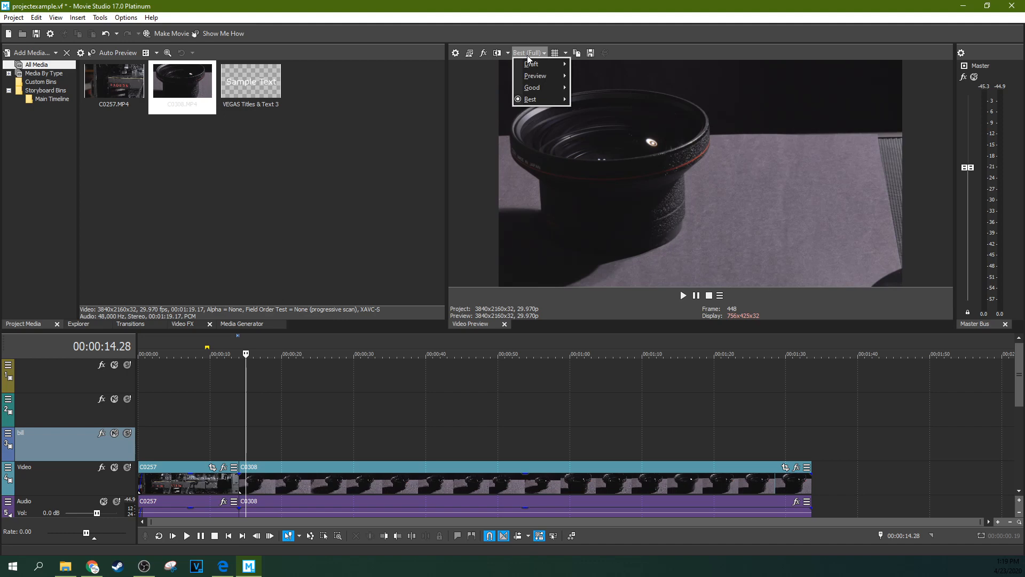
{"action": "left_click", "coordinate": [310, 422]}
{"action": "left_click", "coordinate": [246, 451]}
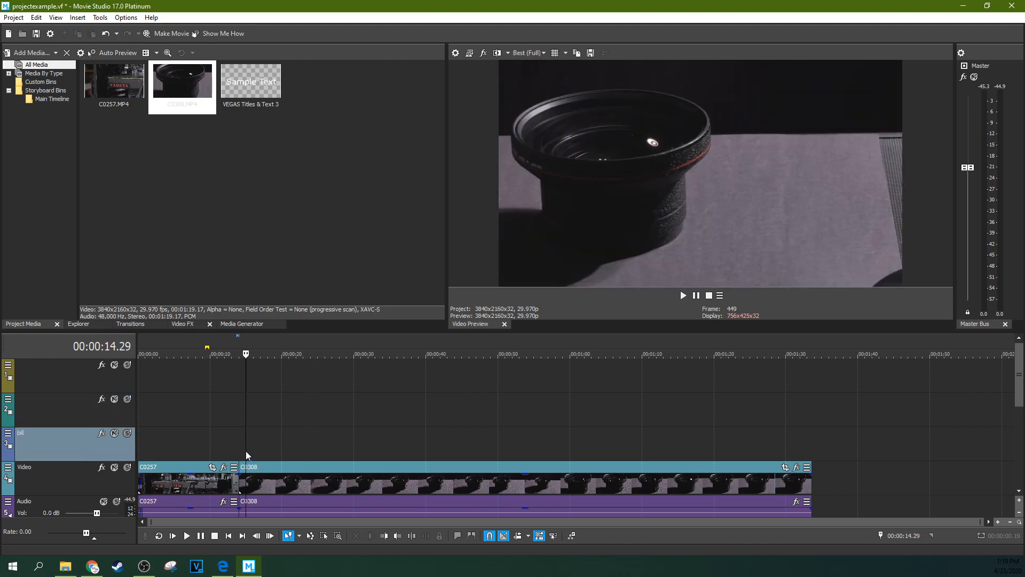
{"action": "left_click", "coordinate": [342, 452]}
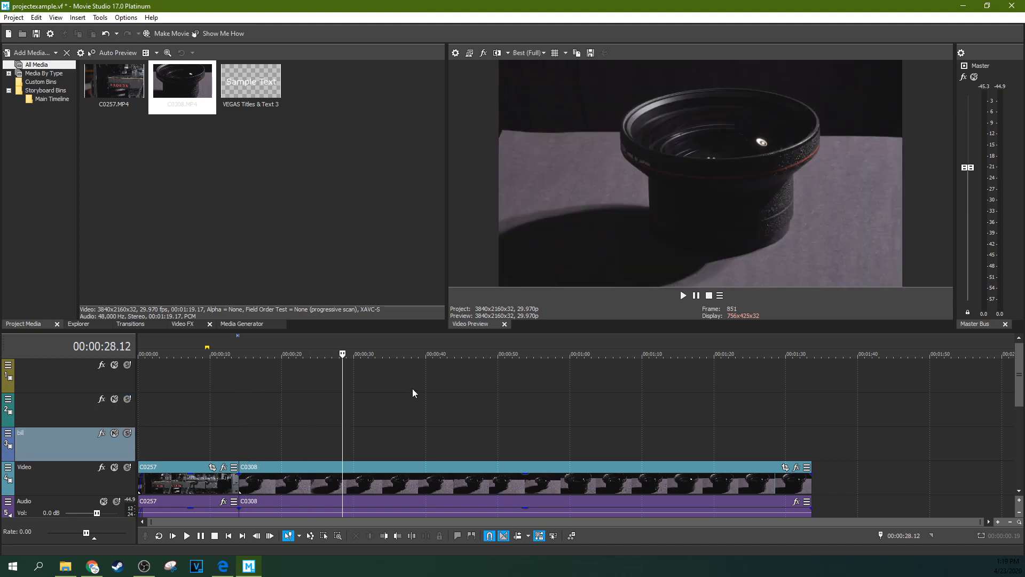
Set the preview quality to Draft (Auto)
{"action": "left_click", "coordinate": [536, 55]}
{"action": "mouse_move", "coordinate": [535, 67]}
{"action": "left_click", "coordinate": [588, 64]}
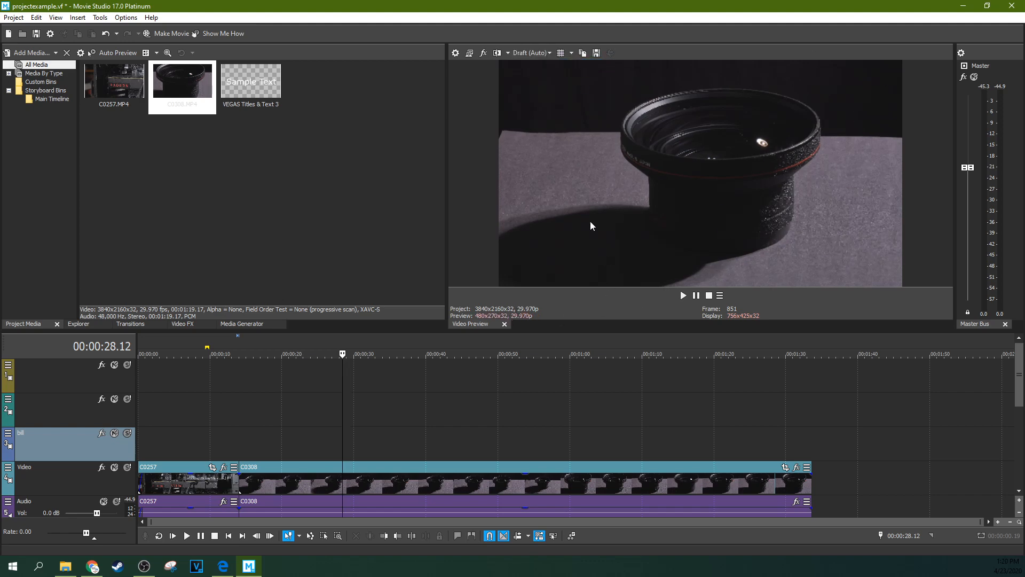
Play the video in Draft (Auto) quality from 00:00:08.27 in C0257 and pause it at 00:00:14.23 in C0308
{"action": "left_click", "coordinate": [202, 452]}
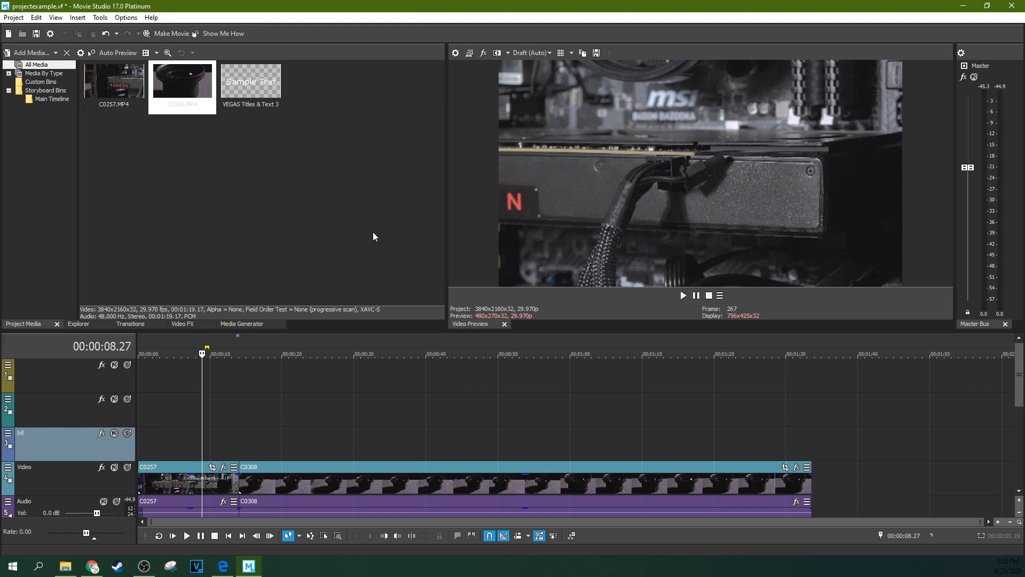
{"action": "left_click", "coordinate": [536, 56]}
{"action": "mouse_move", "coordinate": [543, 63]}
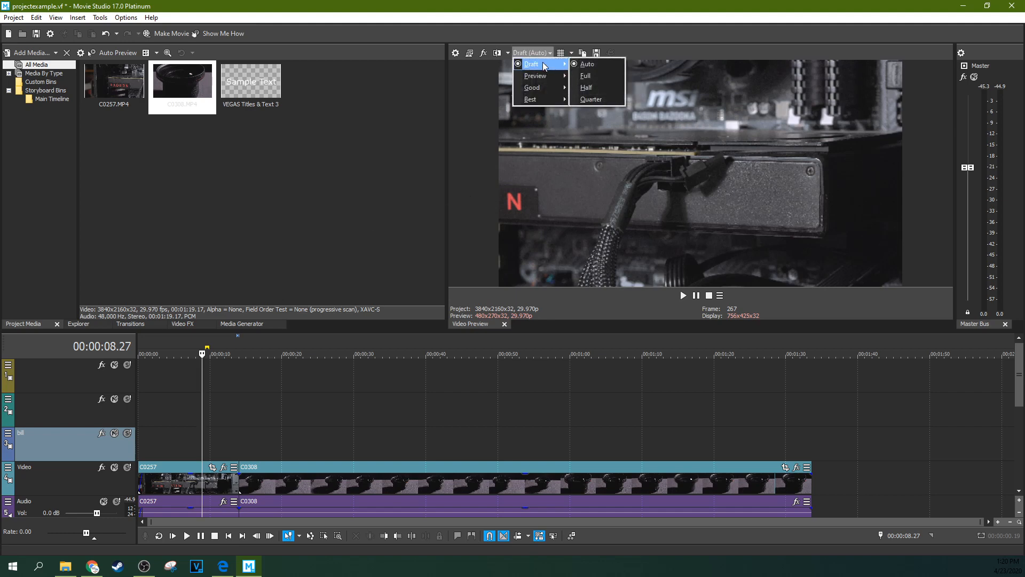
{"action": "left_click", "coordinate": [593, 64]}
{"action": "key", "text": "space"}
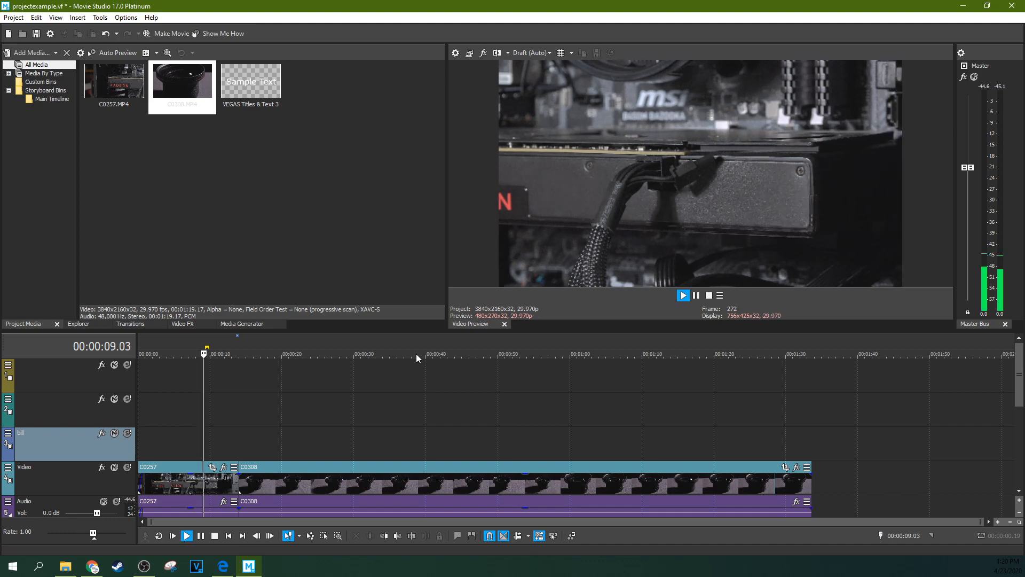
{"action": "left_click", "coordinate": [697, 296]}
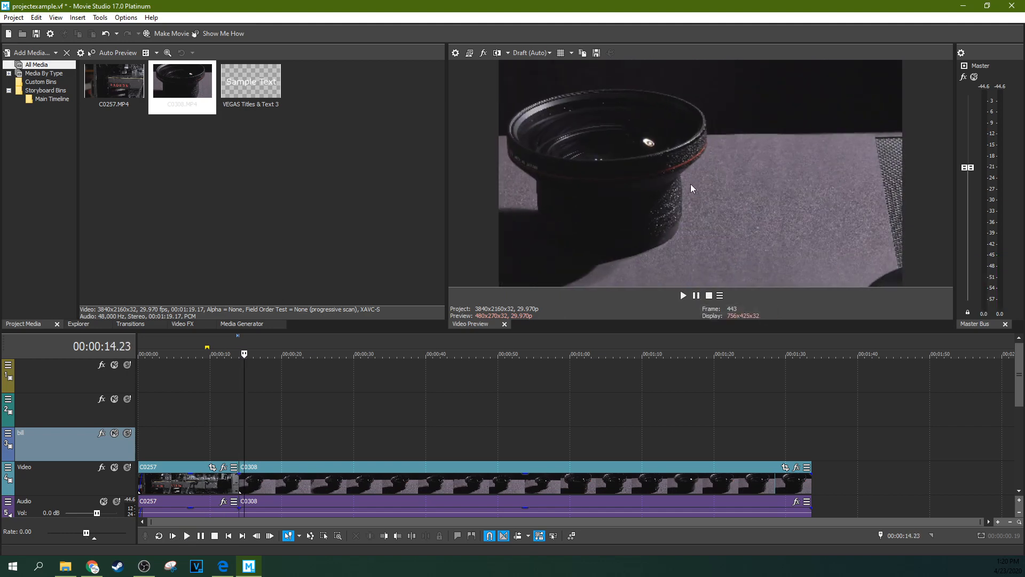
Compare draft-quality frames at 00:01:10.25 in C0308 and at 00:00:13.08 near the cut
{"action": "left_click", "coordinate": [522, 418]}
{"action": "left_click", "coordinate": [619, 417]}
{"action": "left_click", "coordinate": [648, 415]}
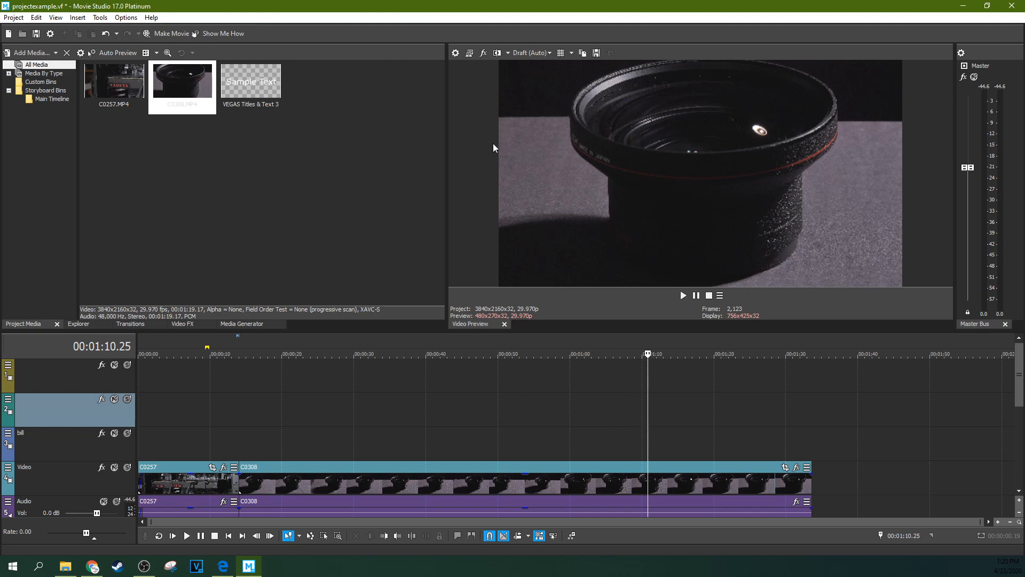
{"action": "left_click", "coordinate": [233, 431]}
{"action": "scroll", "coordinate": [320, 408], "scroll_direction": "up", "scroll_amount": 1}
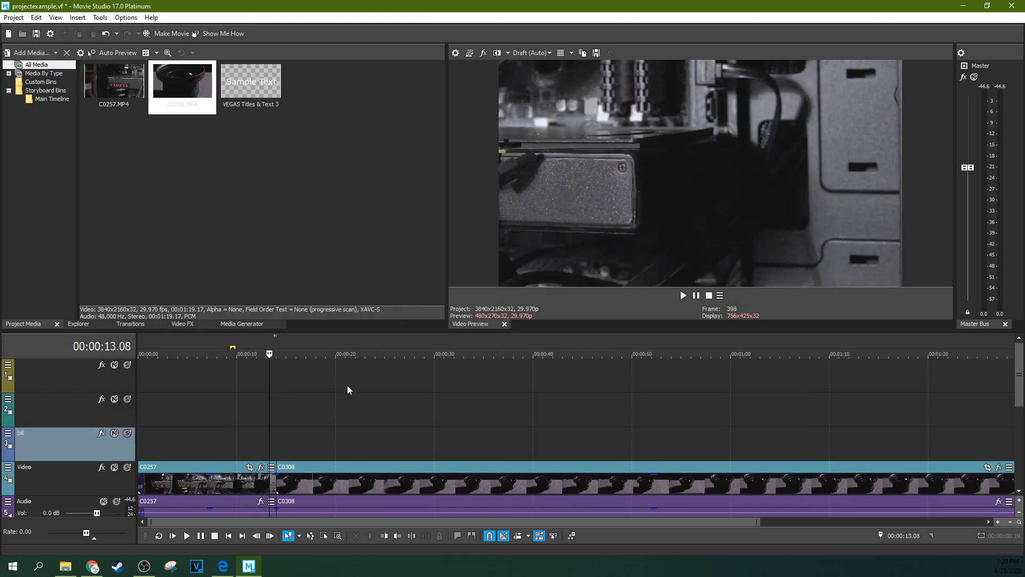
Set the preview quality to Best (Auto), and change it to Best (Full)
{"action": "left_click", "coordinate": [544, 58]}
{"action": "mouse_move", "coordinate": [540, 103]}
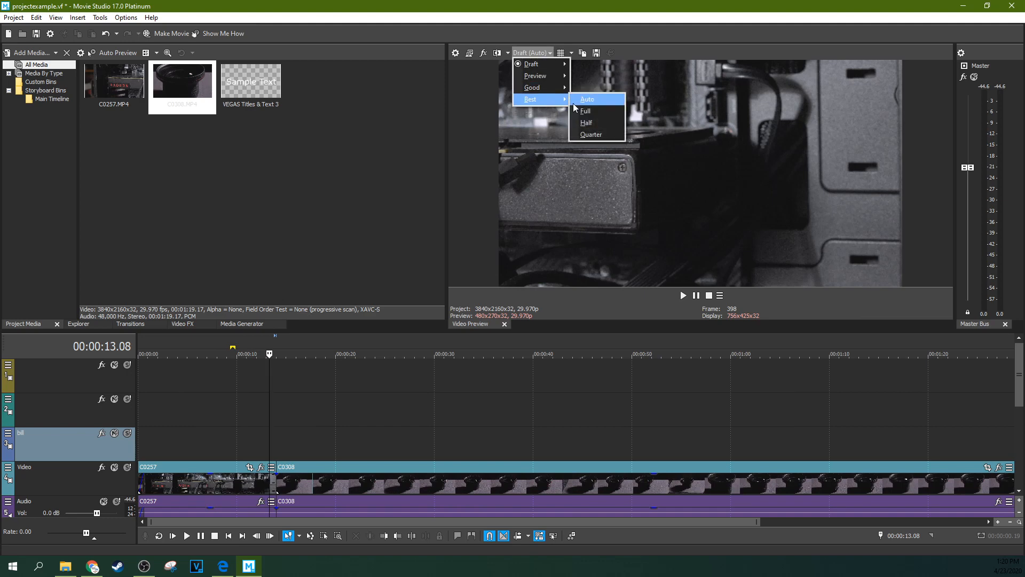
{"action": "left_click", "coordinate": [572, 103]}
{"action": "left_click", "coordinate": [544, 58]}
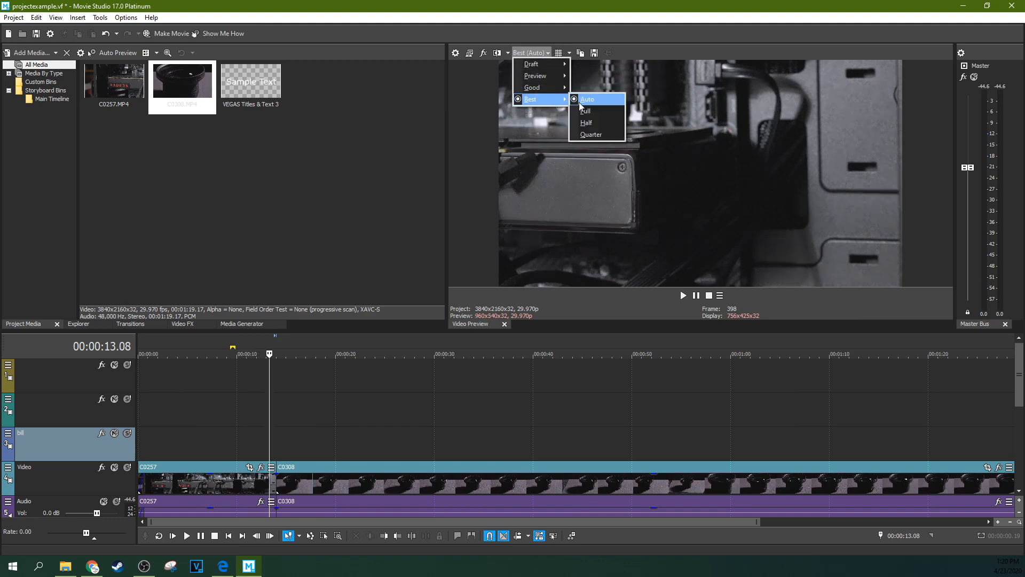
{"action": "left_click", "coordinate": [592, 113]}
Play C0308 in Best (Full) quality from 00:00:34.21, restart from its beginning, and pause at 00:00:16.22
{"action": "left_click", "coordinate": [481, 417]}
{"action": "key", "text": "space"}
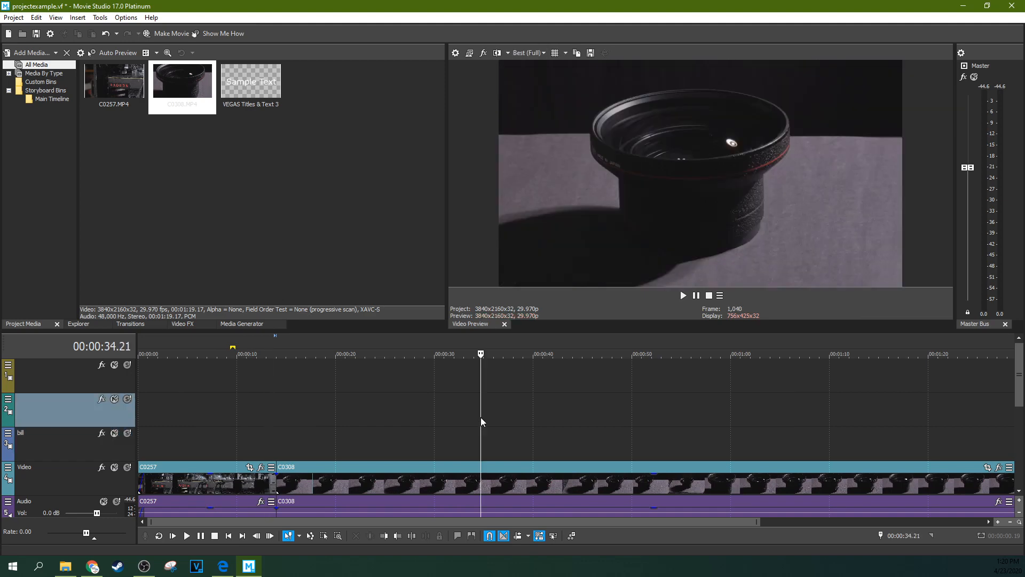
{"action": "scroll", "coordinate": [531, 416], "scroll_direction": "down", "scroll_amount": 1}
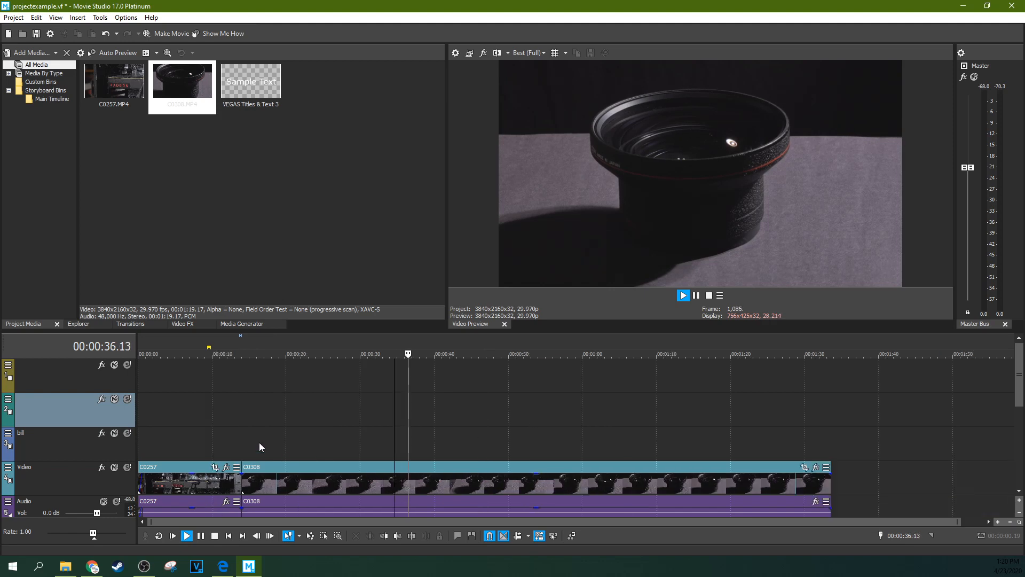
{"action": "left_click", "coordinate": [242, 433]}
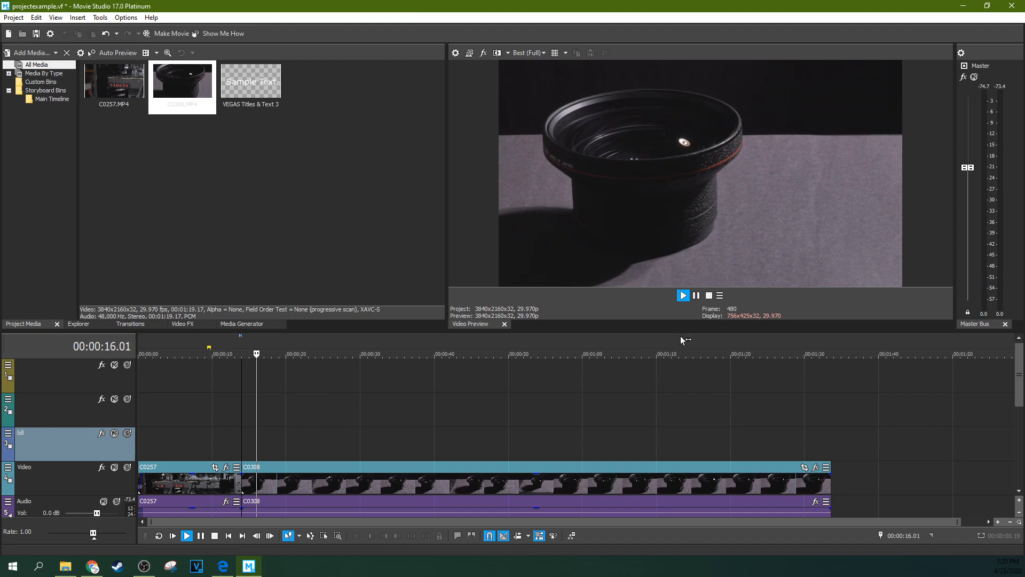
{"action": "left_click", "coordinate": [696, 296]}
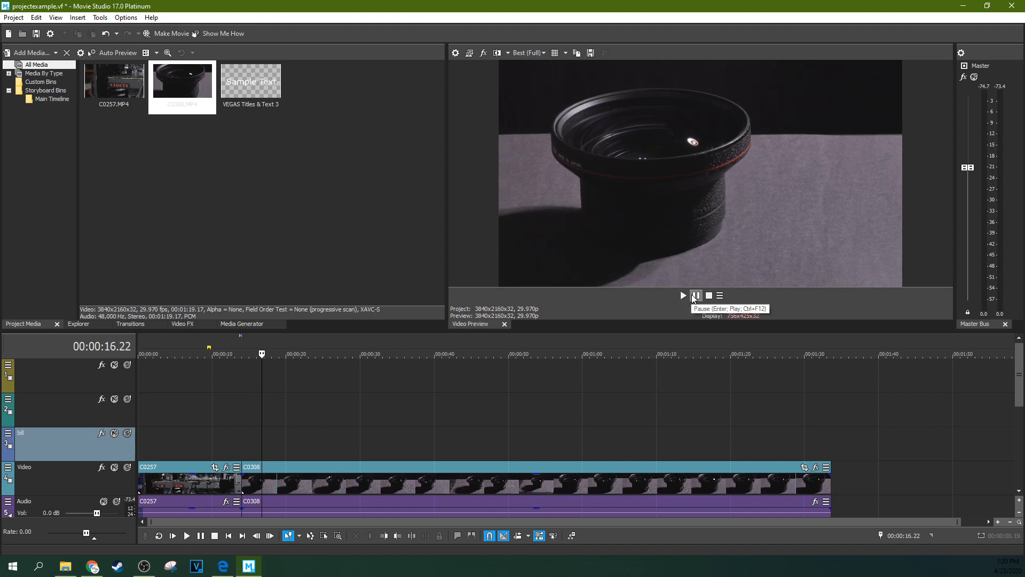
{"action": "left_click", "coordinate": [721, 295]}
{"action": "left_click", "coordinate": [585, 398]}
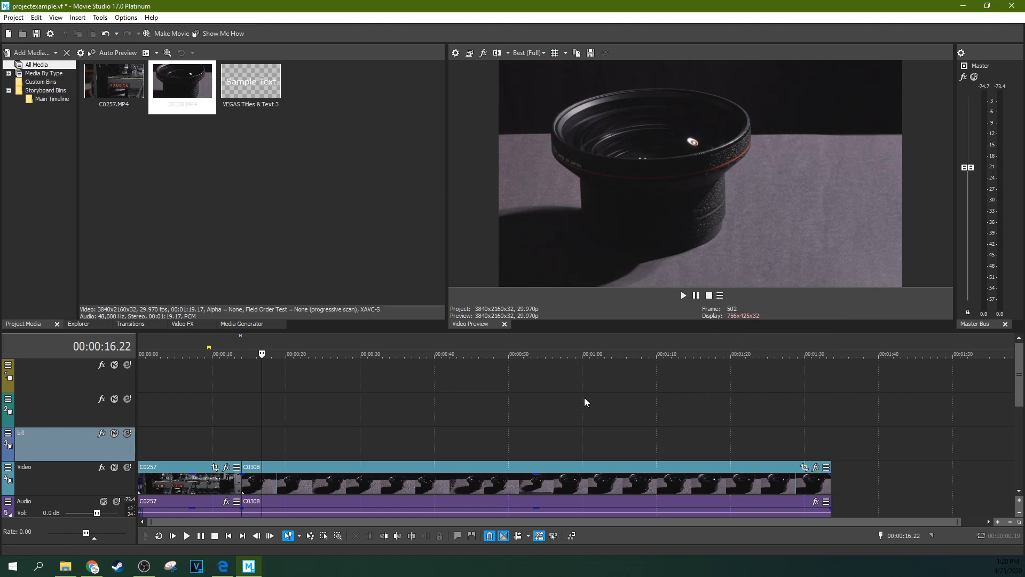
{"action": "left_click", "coordinate": [585, 399]}
Place the cursor at 00:00:10.09 and move C0257's audio event down to track 6
{"action": "left_click", "coordinate": [214, 426]}
{"action": "scroll", "coordinate": [214, 426], "scroll_direction": "up", "scroll_amount": 5}
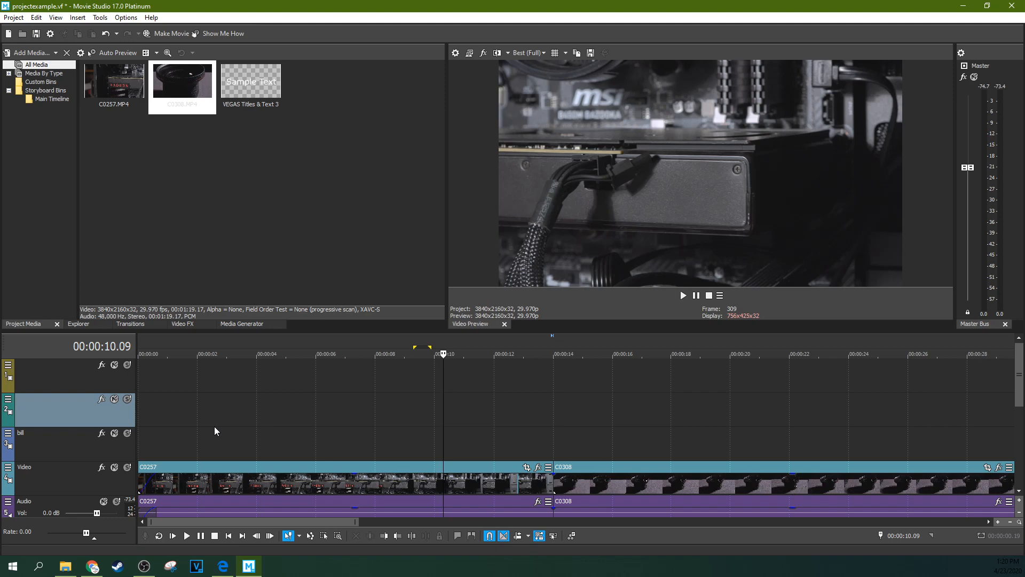
{"action": "left_click_drag", "start_coordinate": [1020, 377], "coordinate": [1018, 407]}
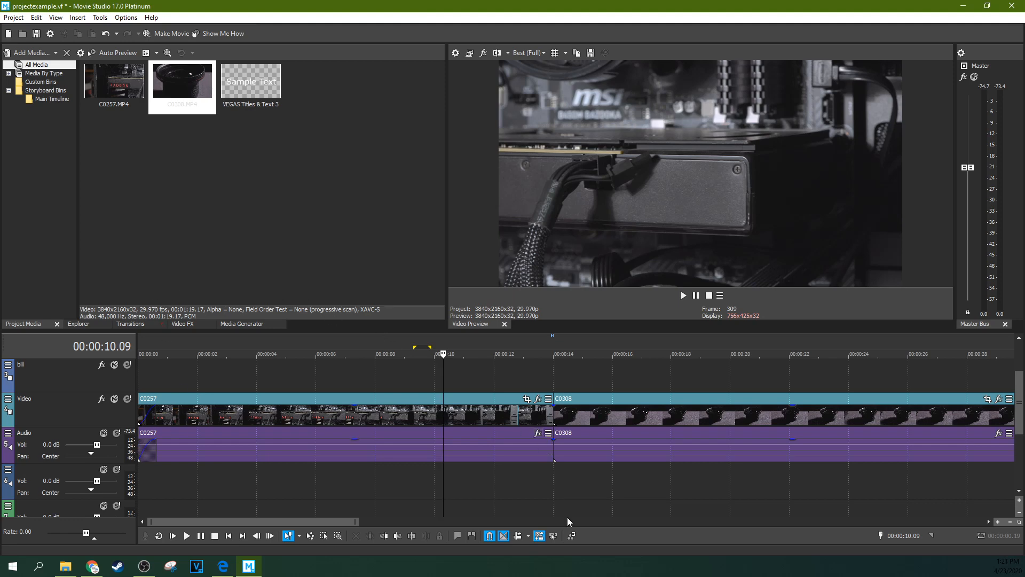
{"action": "left_click_drag", "start_coordinate": [248, 462], "coordinate": [213, 472]}
Try different volume levels on audio tracks 5 and 6 and a different pan on track 5, and reset the sliders
{"action": "left_click_drag", "start_coordinate": [90, 481], "coordinate": [82, 481]}
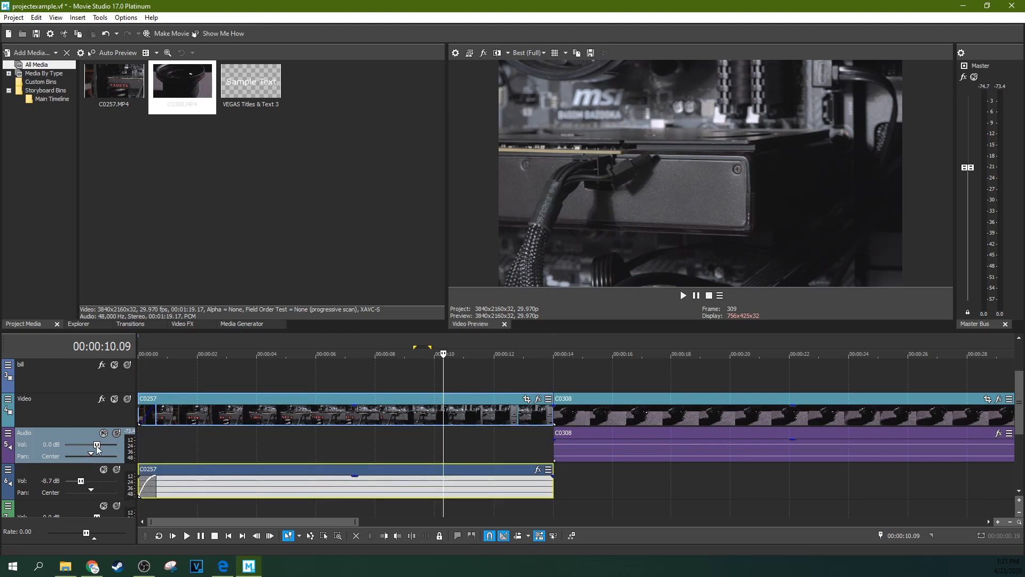
{"action": "left_click_drag", "start_coordinate": [103, 443], "coordinate": [115, 447]}
{"action": "left_click_drag", "start_coordinate": [72, 481], "coordinate": [78, 482]}
{"action": "left_click_drag", "start_coordinate": [74, 480], "coordinate": [83, 482]}
{"action": "left_click_drag", "start_coordinate": [92, 453], "coordinate": [108, 454]}
{"action": "double_click", "coordinate": [108, 454]}
{"action": "double_click", "coordinate": [115, 444]}
Move C0308 earlier on the timeline so that its start overlaps the end of C0257 by about 3.12
{"action": "left_click", "coordinate": [550, 438]}
{"action": "scroll", "coordinate": [553, 441], "scroll_direction": "down", "scroll_amount": 3}
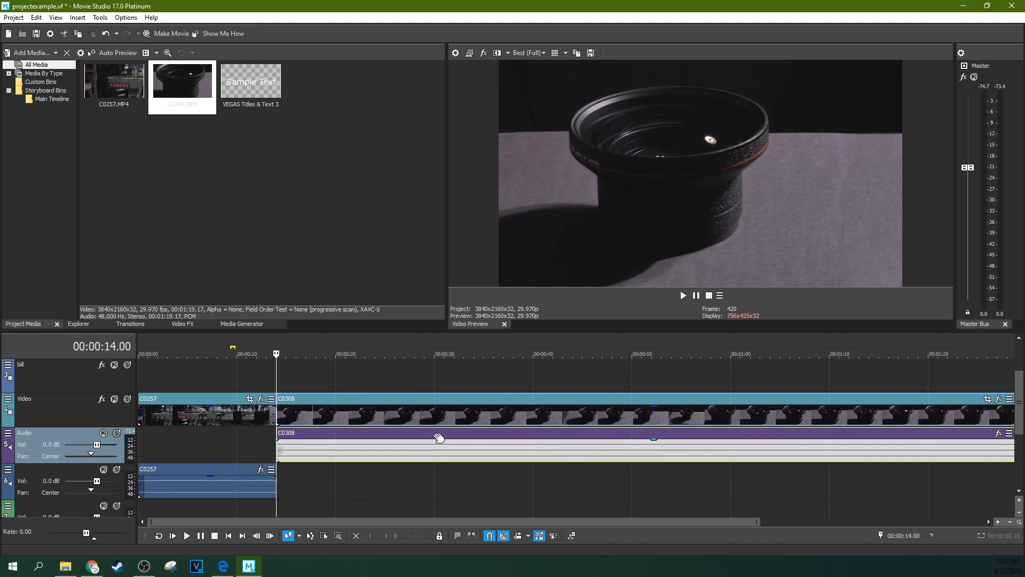
{"action": "left_click_drag", "start_coordinate": [393, 402], "coordinate": [357, 405]}
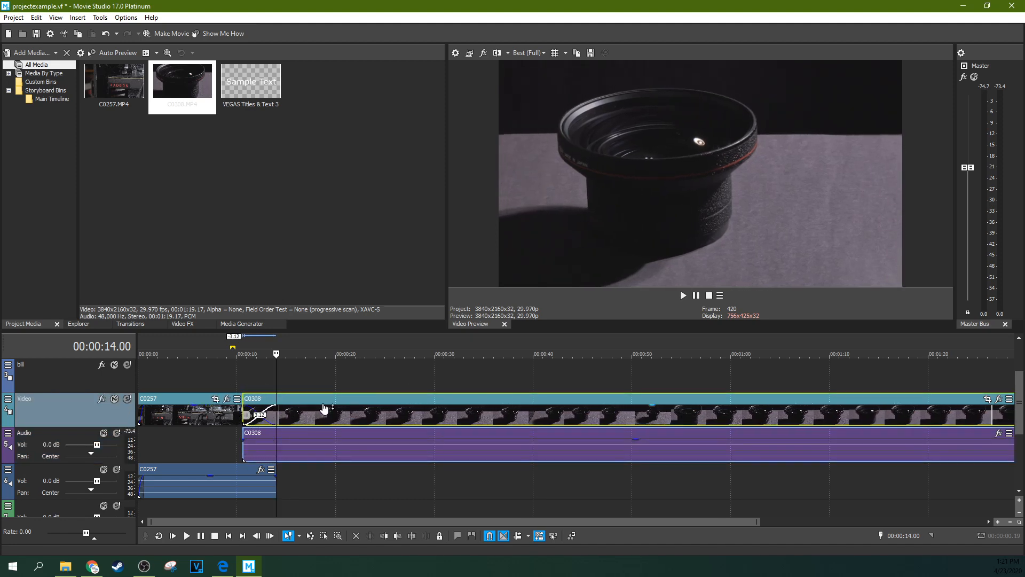
Move C0257's audio event from track 6 back to the Audio track so it crossfades with C0308's audio
{"action": "left_click", "coordinate": [242, 377]}
{"action": "scroll", "coordinate": [345, 390], "scroll_direction": "up", "scroll_amount": 5}
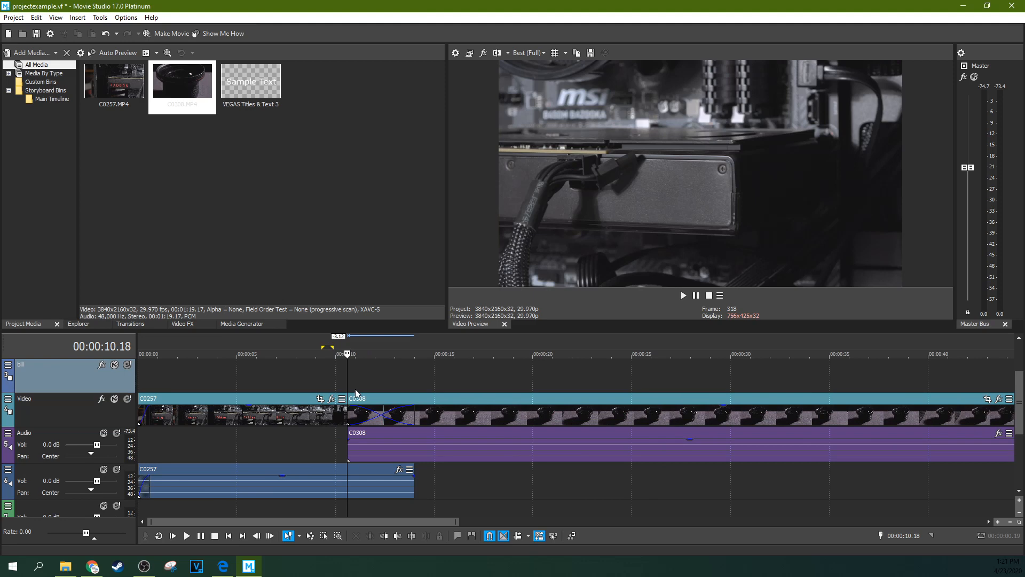
{"action": "left_click_drag", "start_coordinate": [399, 473], "coordinate": [398, 452]}
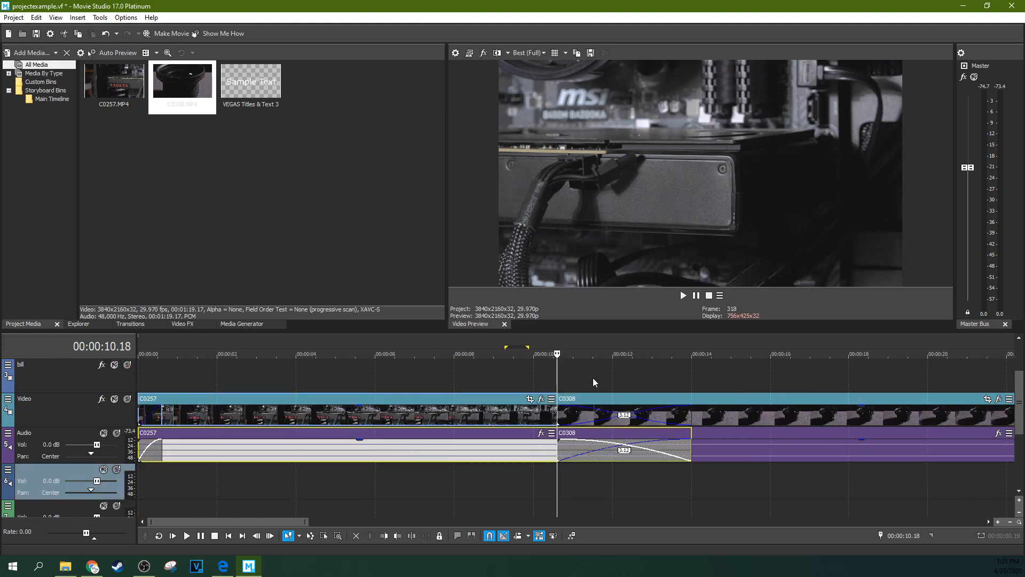
Play the crossfade between C0257 and C0308 from its start and pause at 00:00:13.19
{"action": "left_click", "coordinate": [566, 376]}
{"action": "key", "text": "space"}
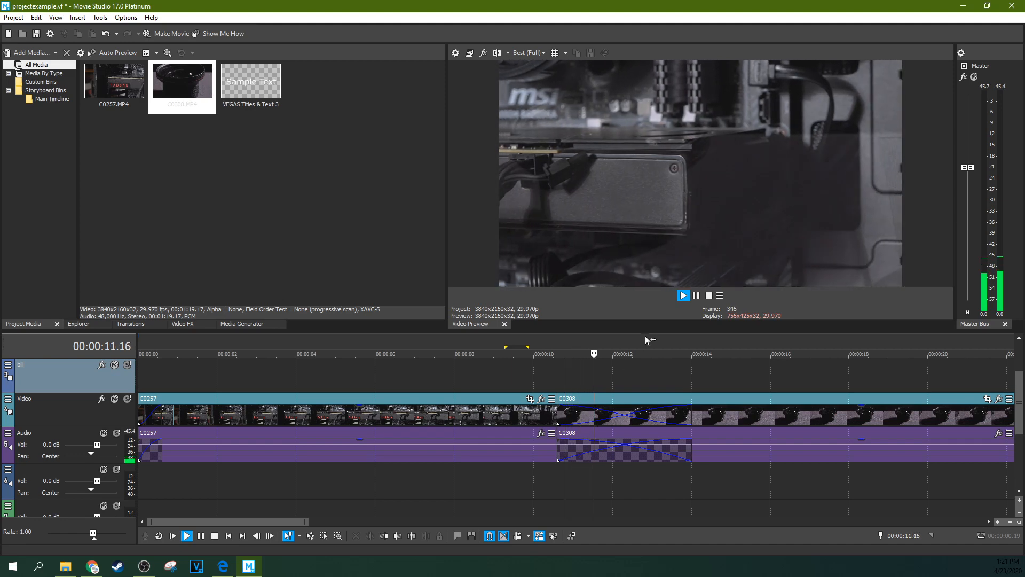
{"action": "left_click", "coordinate": [696, 295]}
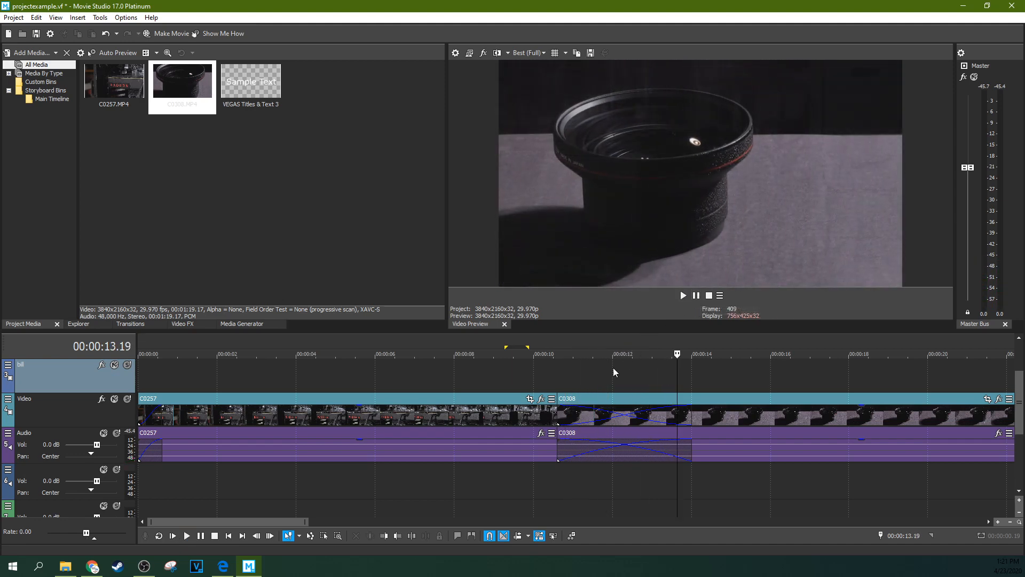
Apply the (Default) Linear Wipe transition to the video overlap between C0257 and C0308
{"action": "left_click", "coordinate": [126, 327]}
{"action": "left_click", "coordinate": [22, 166]}
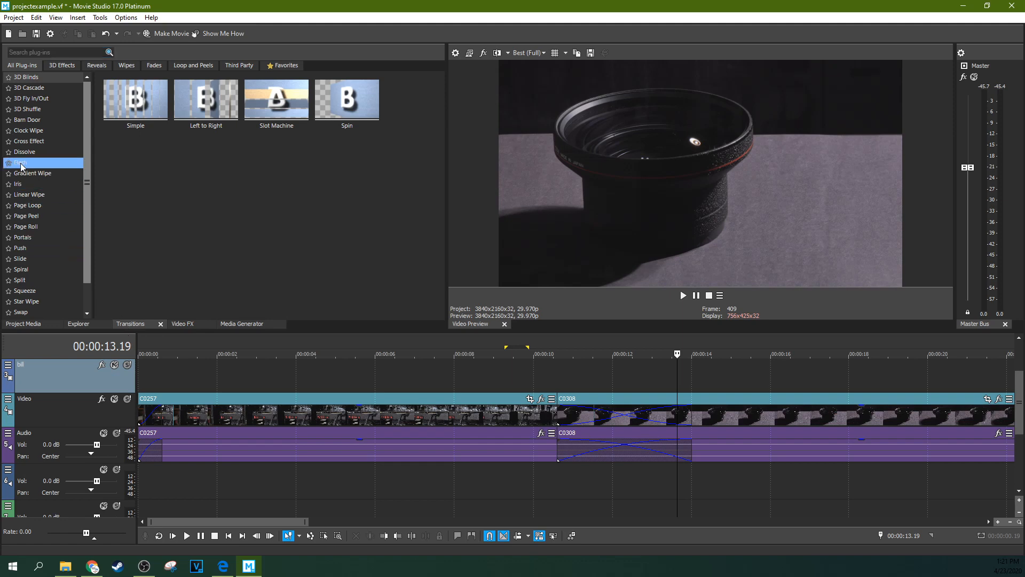
{"action": "left_click", "coordinate": [37, 195]}
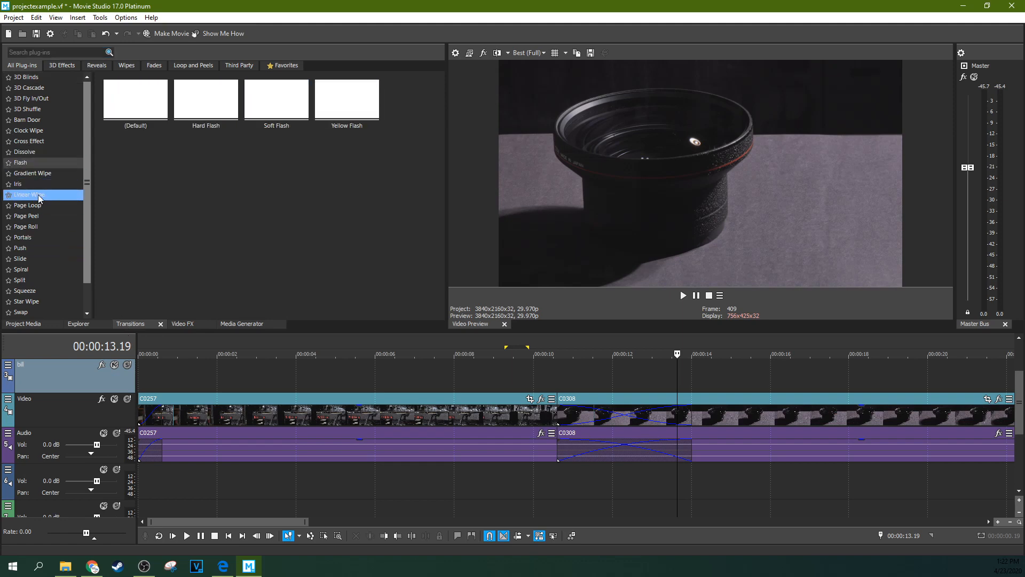
{"action": "left_click_drag", "start_coordinate": [131, 111], "coordinate": [614, 414]}
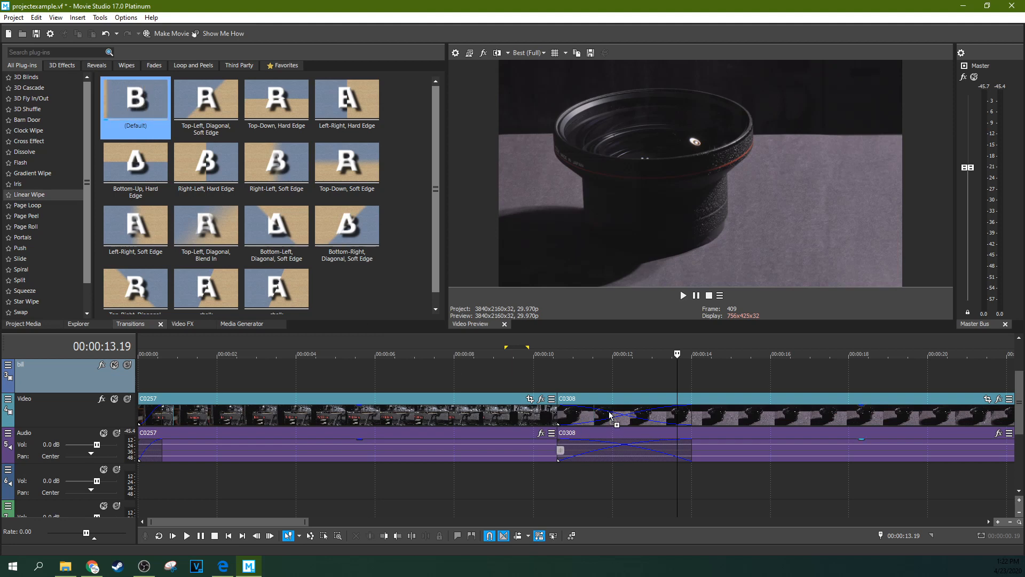
Preview the Linear Wipe from 00:00:10.18, and advance through it frame by frame to 00:00:11.29
{"action": "left_click", "coordinate": [554, 380]}
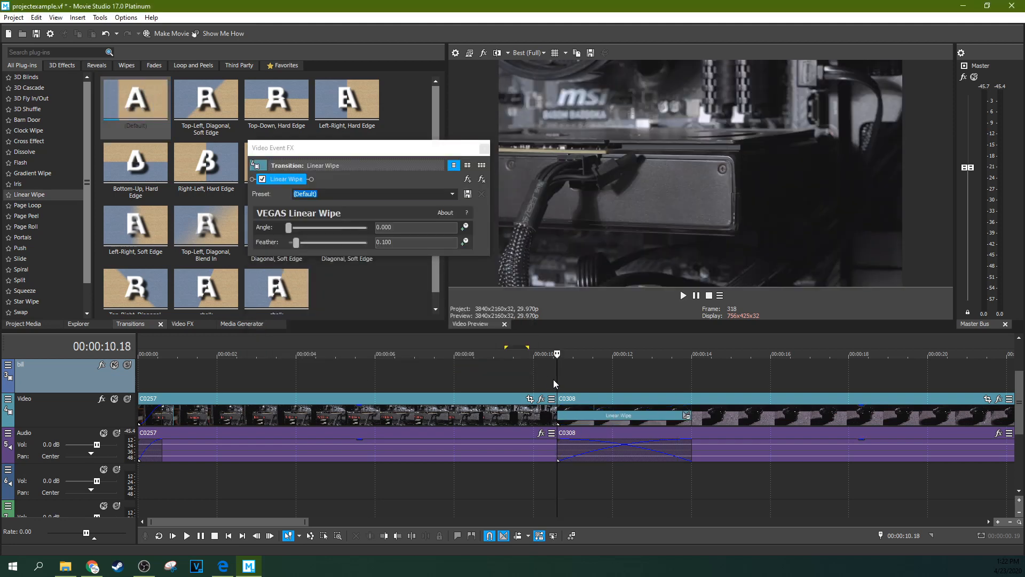
{"action": "key", "text": "space"}
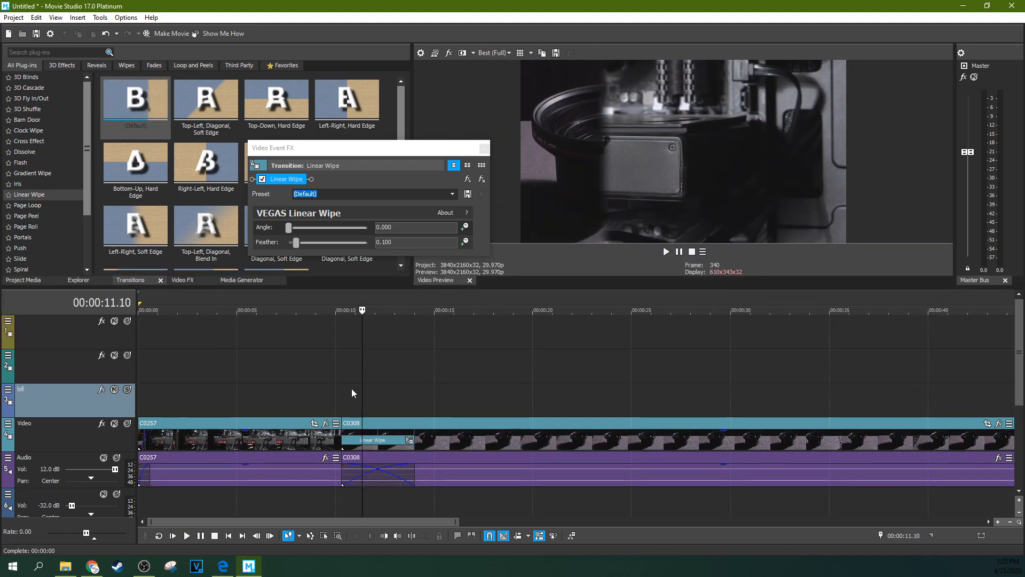
{"action": "key", "text": "Right"}
{"action": "key", "text": "Right"}
{"action": "key", "text": "Right"}
{"action": "key", "text": "Right"}
{"action": "key", "text": "Right"}
{"action": "key", "text": "Right"}
{"action": "key", "text": "Right"}
{"action": "key", "text": "Right"}
{"action": "key", "text": "Right"}
{"action": "key", "text": "Right"}
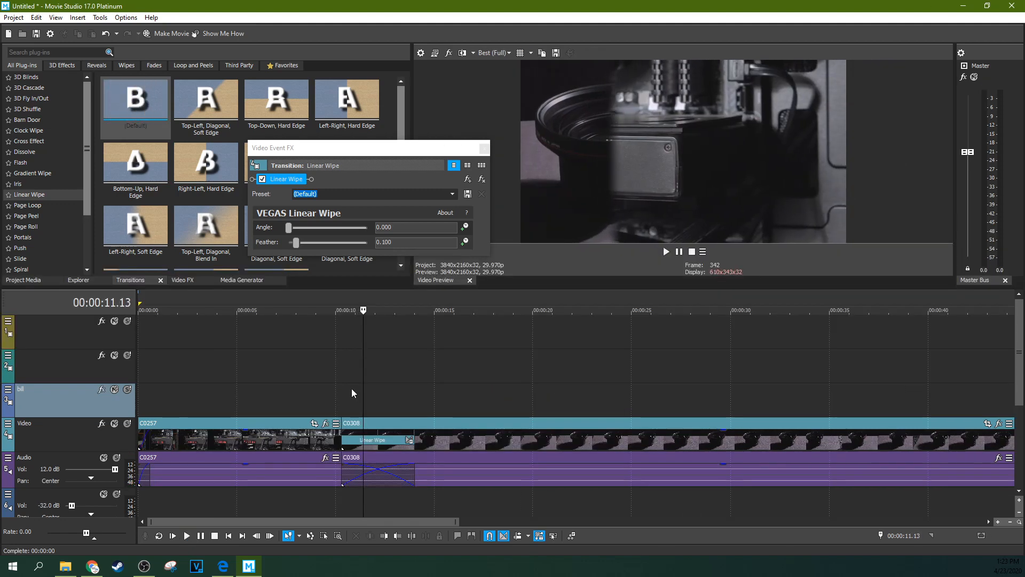
{"action": "key", "text": "Right"}
{"action": "key", "text": "Right"}
{"action": "key", "text": "Right"}
{"action": "key", "text": "Right"}
{"action": "key", "text": "Right"}
{"action": "key", "text": "Right"}
{"action": "key", "text": "Right"}
{"action": "key", "text": "Right"}
{"action": "key", "text": "Right"}
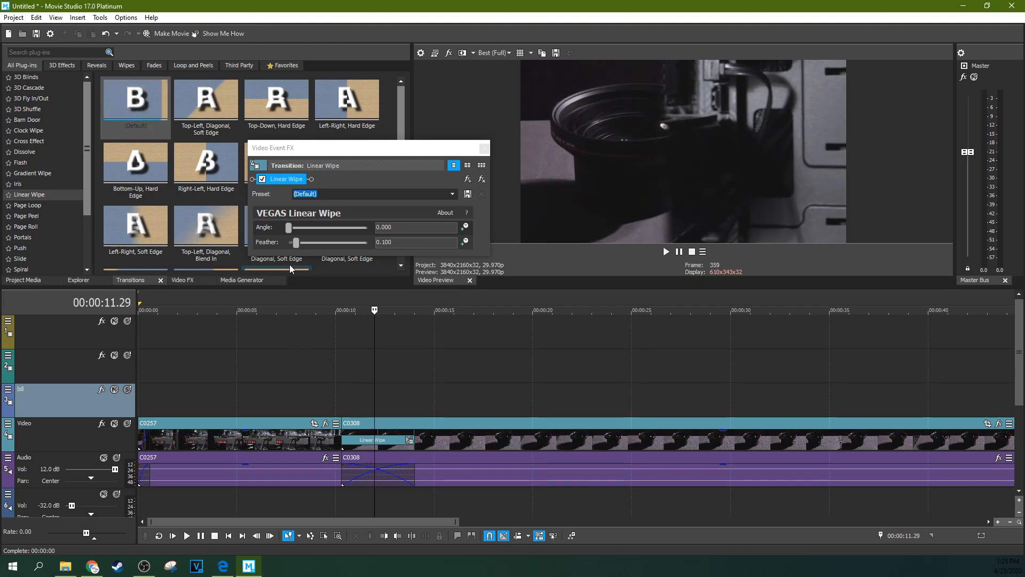
Set the Linear Wipe's feather to about 0.293 and its angle to about 46.5
{"action": "mouse_move", "coordinate": [296, 243]}
{"action": "left_mouse_down"}
{"action": "mouse_move", "coordinate": [312, 243]}
{"action": "mouse_move", "coordinate": [301, 231]}
{"action": "left_mouse_up"}
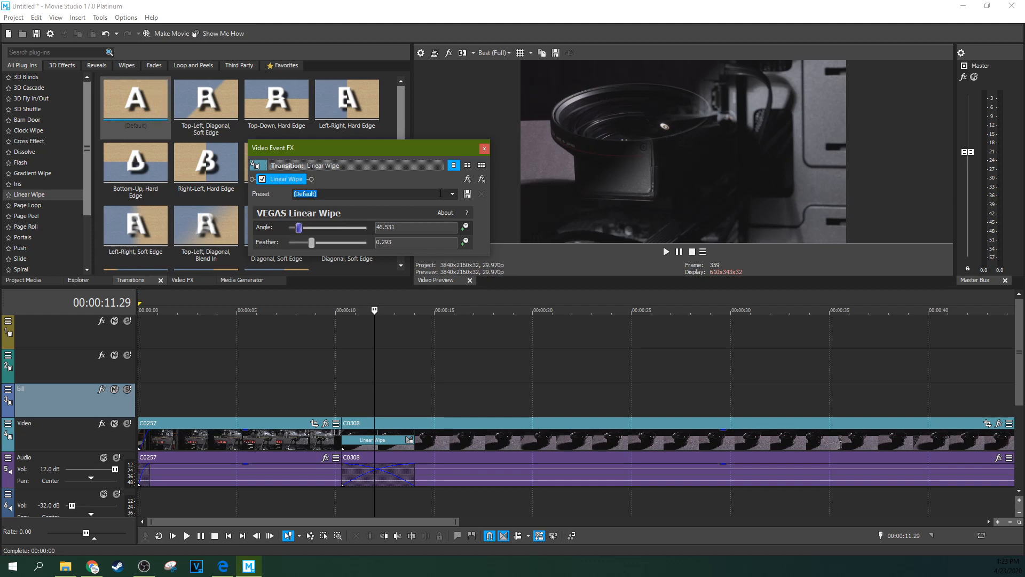
Remove the Linear Wipe transition from the video overlap between C0257 and C0308
{"action": "left_click", "coordinate": [484, 149]}
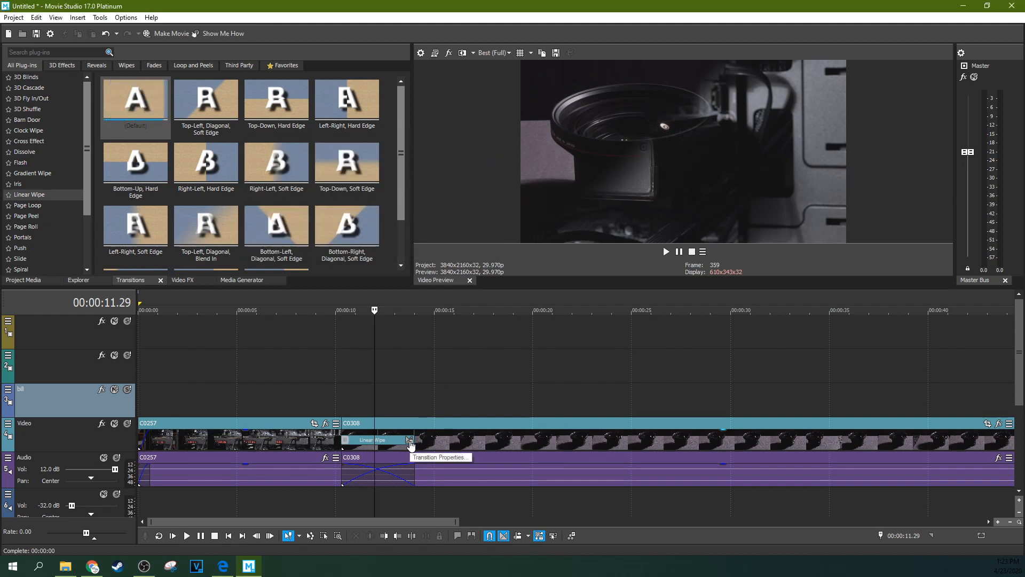
{"action": "scroll", "coordinate": [406, 452], "scroll_direction": "down", "scroll_amount": 3}
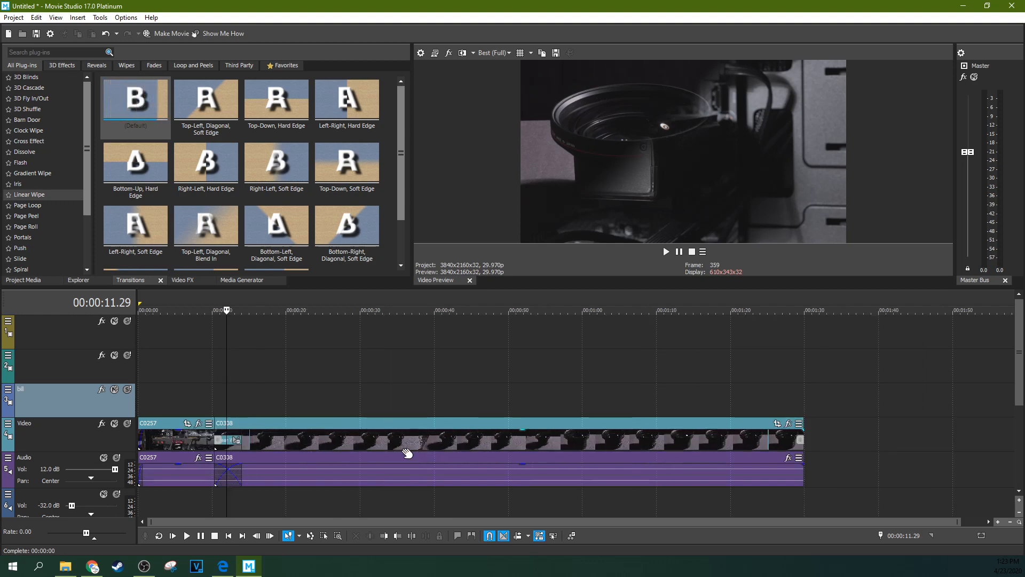
{"action": "scroll", "coordinate": [408, 453], "scroll_direction": "up", "scroll_amount": 5}
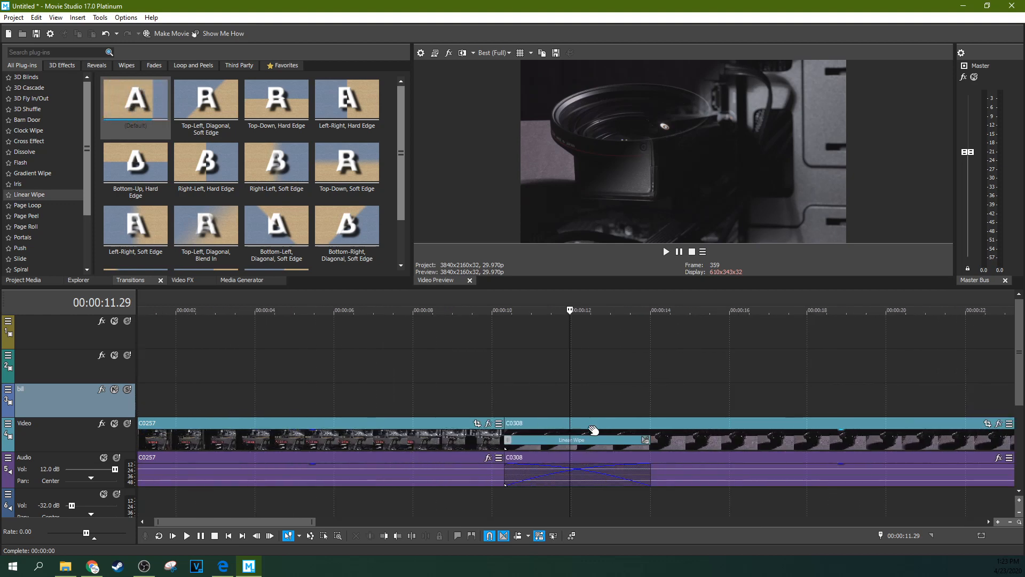
{"action": "scroll", "coordinate": [622, 437], "scroll_direction": "up", "scroll_amount": 1}
{"action": "scroll", "coordinate": [622, 437], "scroll_direction": "up", "scroll_amount": 2}
{"action": "left_click", "coordinate": [685, 439]}
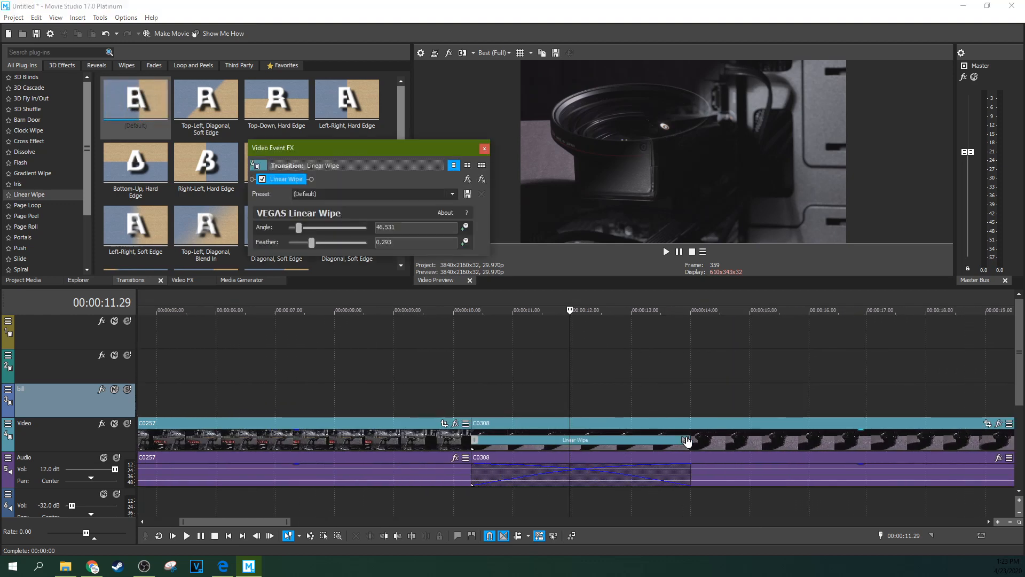
{"action": "left_click", "coordinate": [481, 179]}
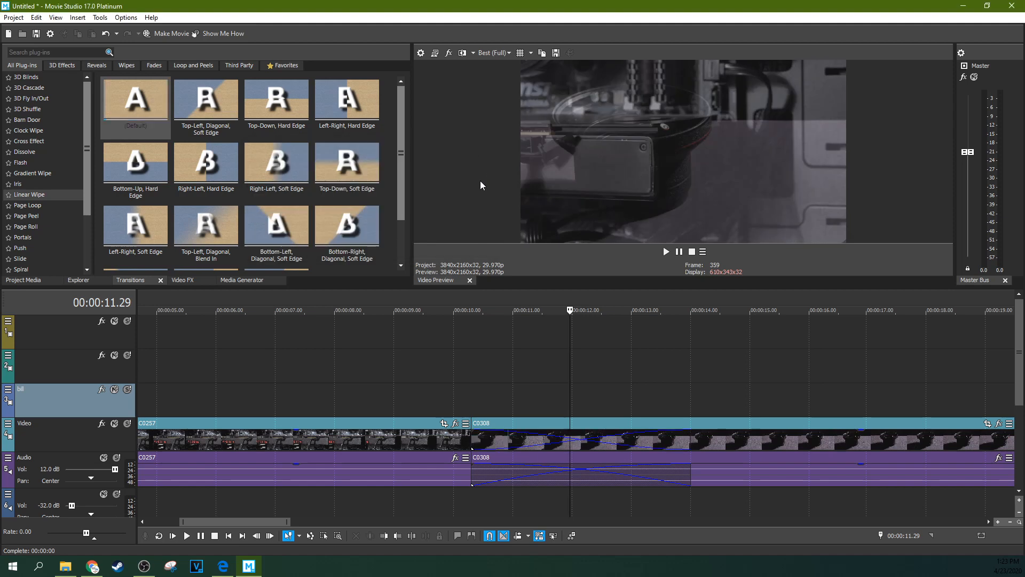
Give the end of C0308's audio a fade-out of 00:00:03.23, and place the playhead at 00:01:25.11
{"action": "left_click", "coordinate": [521, 399]}
{"action": "scroll", "coordinate": [559, 405], "scroll_direction": "down", "scroll_amount": 3}
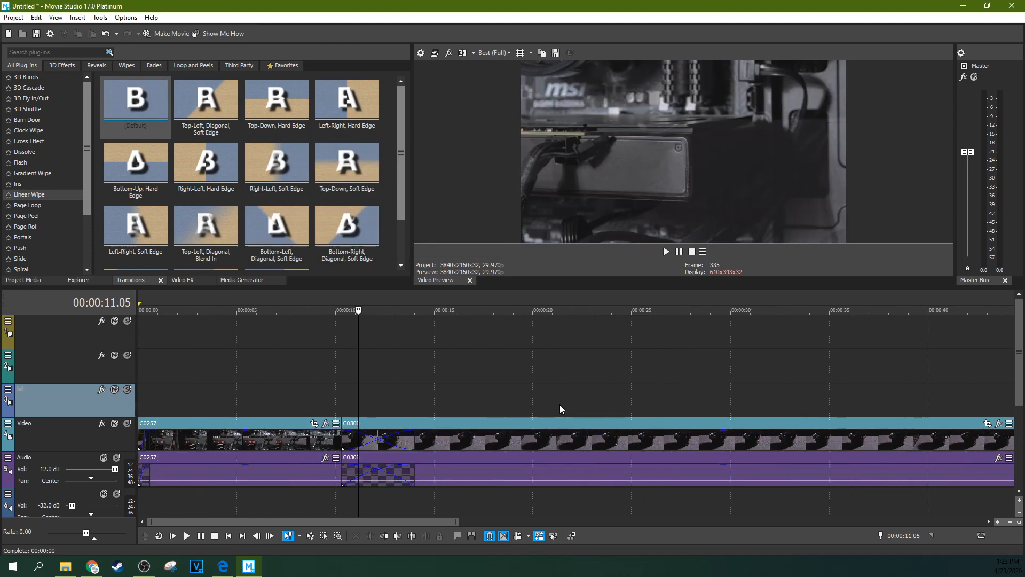
{"action": "left_click", "coordinate": [503, 408]}
{"action": "scroll", "coordinate": [503, 408], "scroll_direction": "down", "scroll_amount": 3}
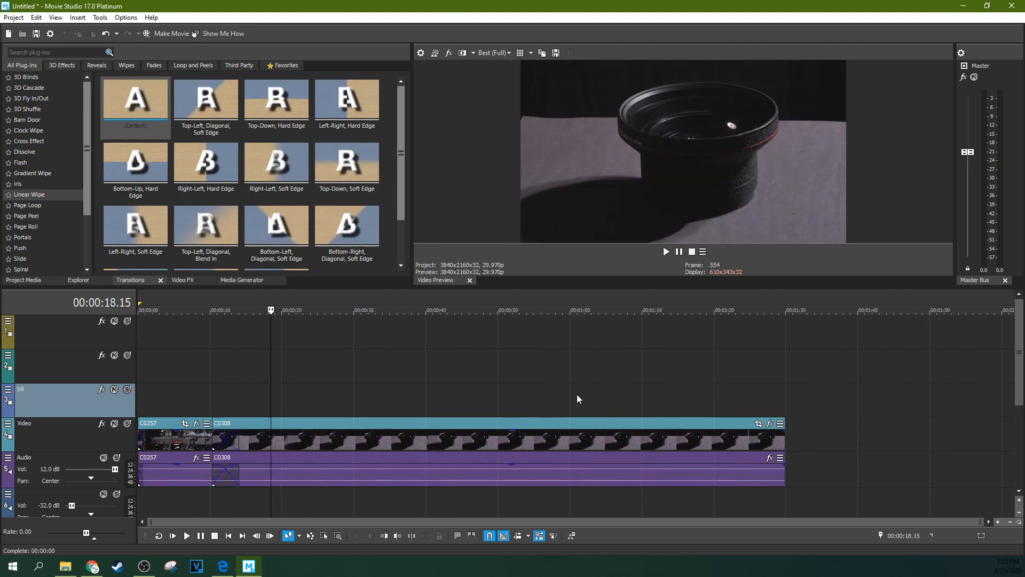
{"action": "left_click", "coordinate": [780, 430]}
{"action": "left_click_drag", "start_coordinate": [781, 430], "coordinate": [757, 465]}
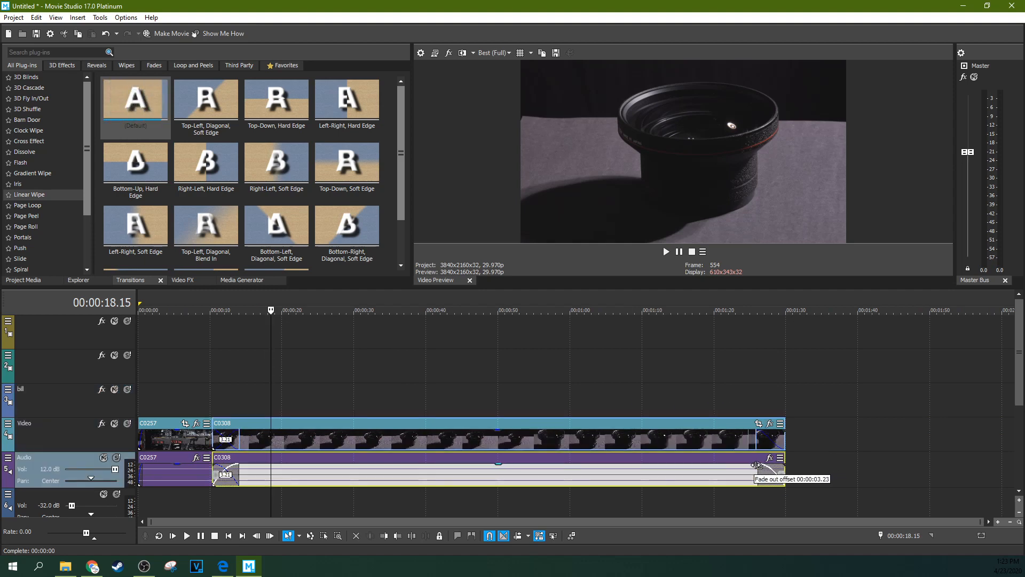
{"action": "left_click", "coordinate": [754, 377]}
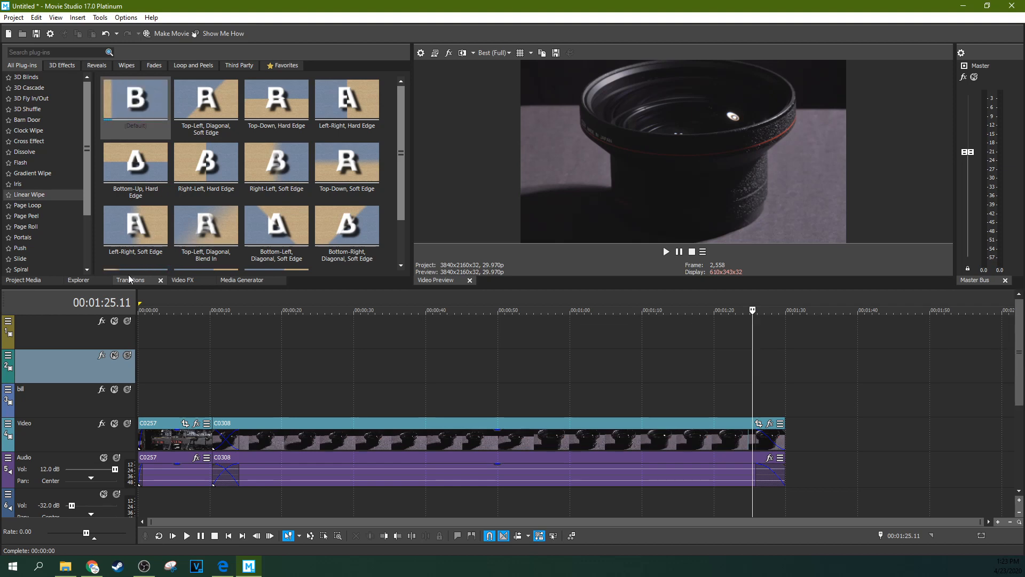
Look through the Video FX library's Creative, Color and Utility categories
{"action": "left_click", "coordinate": [193, 279]}
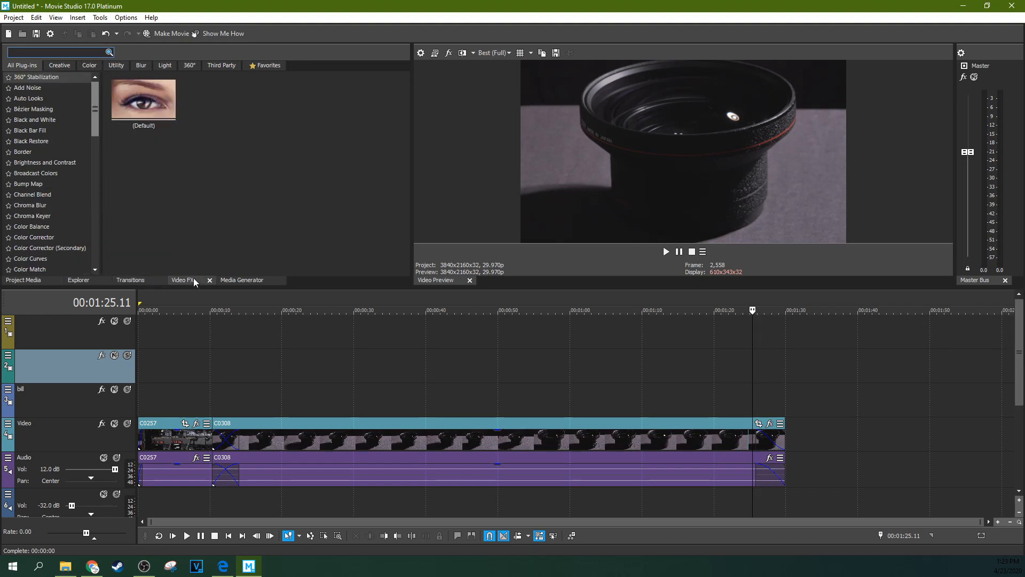
{"action": "left_click", "coordinate": [68, 64]}
{"action": "left_click", "coordinate": [90, 65]}
{"action": "left_click", "coordinate": [115, 65]}
{"action": "left_click", "coordinate": [27, 64]}
{"action": "left_click", "coordinate": [41, 54]}
{"action": "left_click", "coordinate": [118, 65]}
Look through the transition library's categories, from 3D Effects to Third Party, and return to the full plug-in list
{"action": "left_click", "coordinate": [127, 280]}
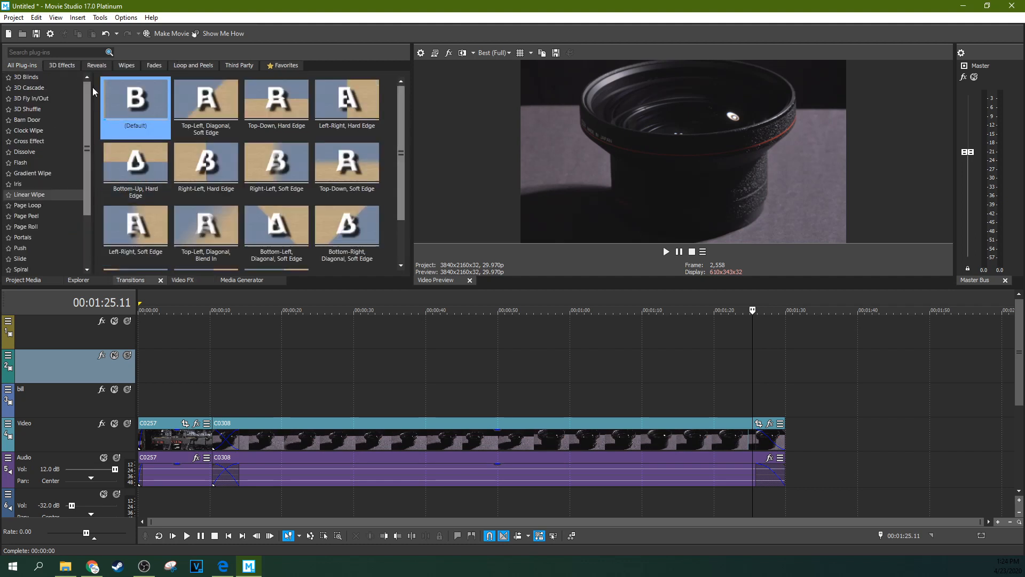
{"action": "left_click", "coordinate": [78, 64]}
{"action": "left_click", "coordinate": [97, 66]}
{"action": "left_click", "coordinate": [128, 65]}
{"action": "left_click", "coordinate": [147, 66]}
{"action": "left_click", "coordinate": [188, 65]}
{"action": "left_click", "coordinate": [232, 65]}
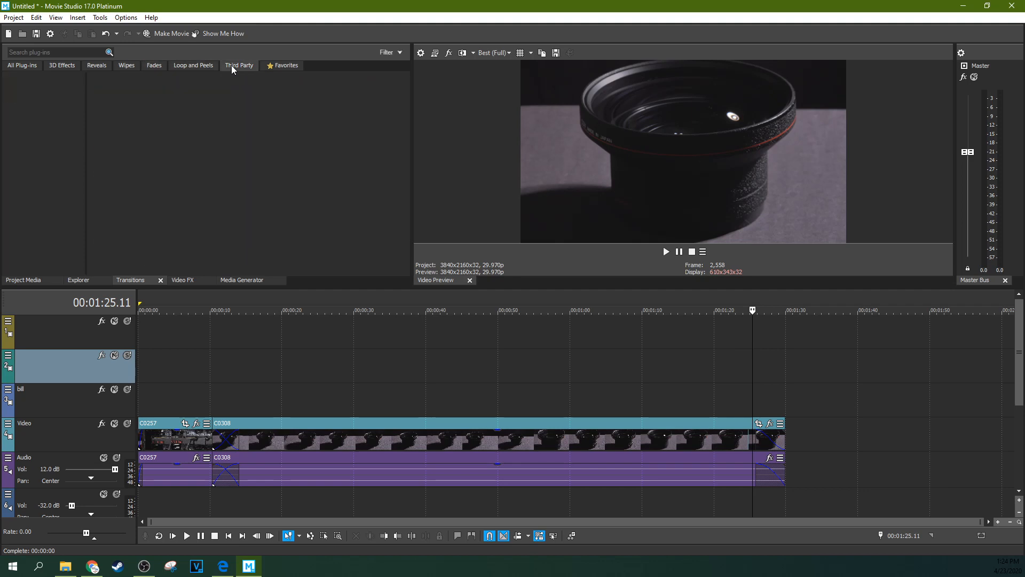
{"action": "left_click", "coordinate": [17, 64]}
Apply the Medium preset of the Wave video effect to the C0308 clip
{"action": "left_click", "coordinate": [181, 282]}
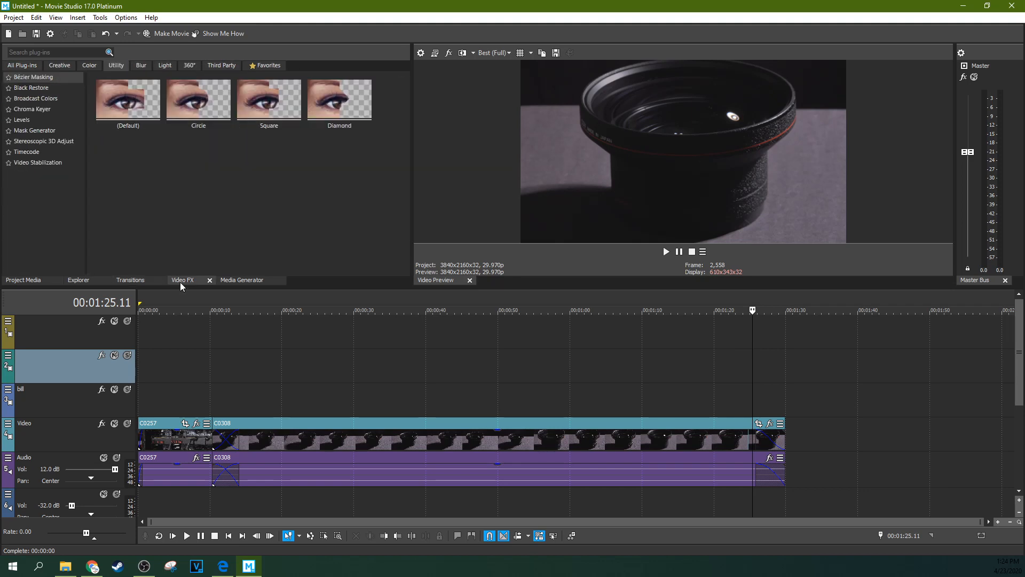
{"action": "left_click", "coordinate": [20, 67]}
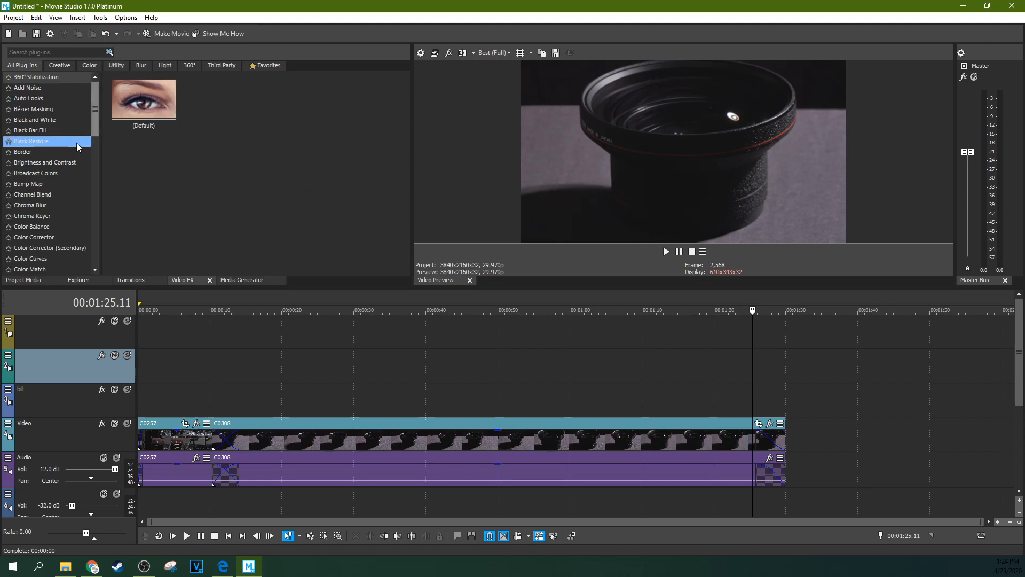
{"action": "scroll", "coordinate": [93, 170], "scroll_direction": "down", "scroll_amount": 3}
{"action": "scroll", "coordinate": [92, 168], "scroll_direction": "down", "scroll_amount": 1}
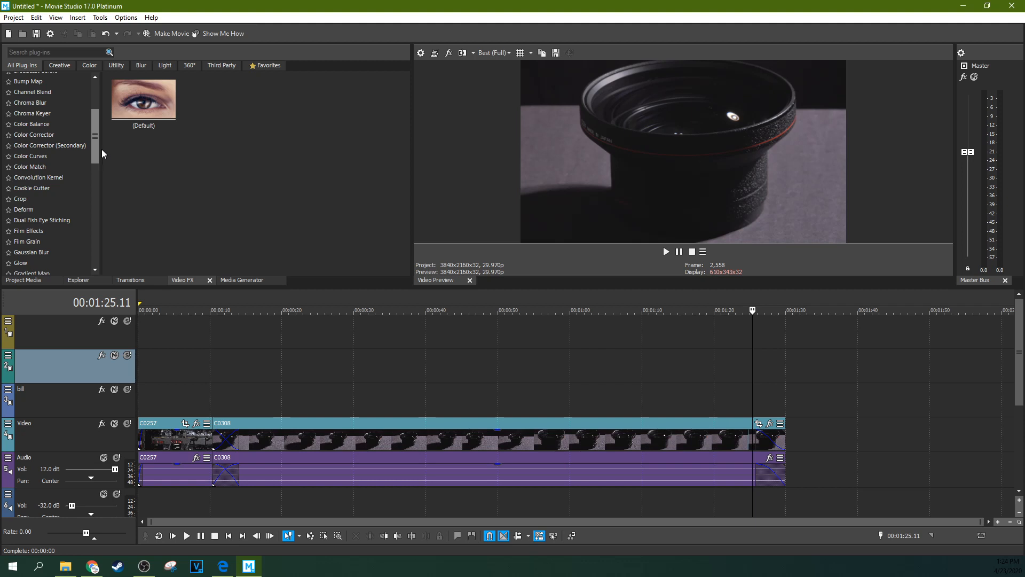
{"action": "left_click_drag", "start_coordinate": [94, 144], "coordinate": [88, 254]}
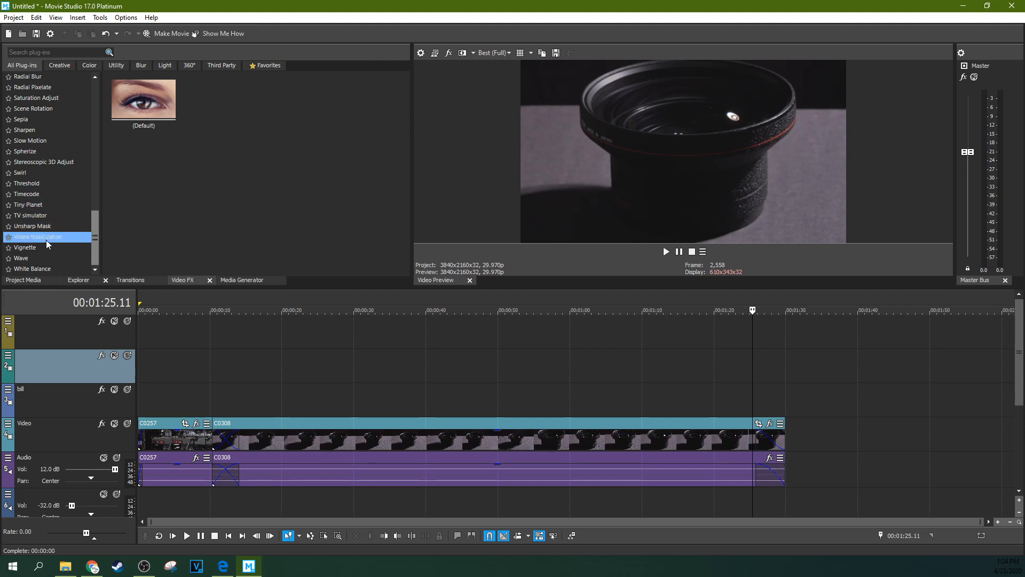
{"action": "left_click", "coordinate": [46, 256]}
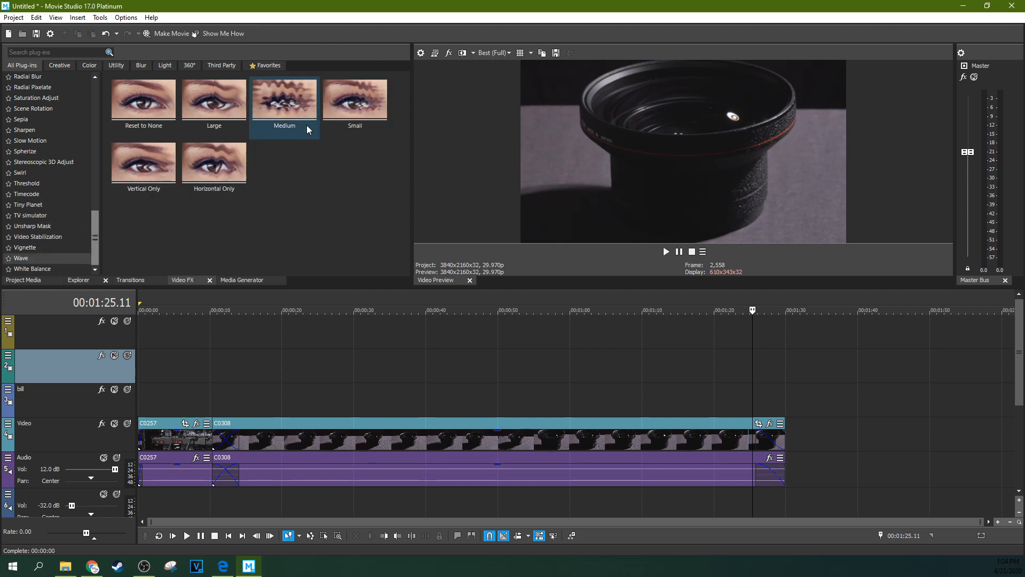
{"action": "left_click_drag", "start_coordinate": [297, 108], "coordinate": [366, 436]}
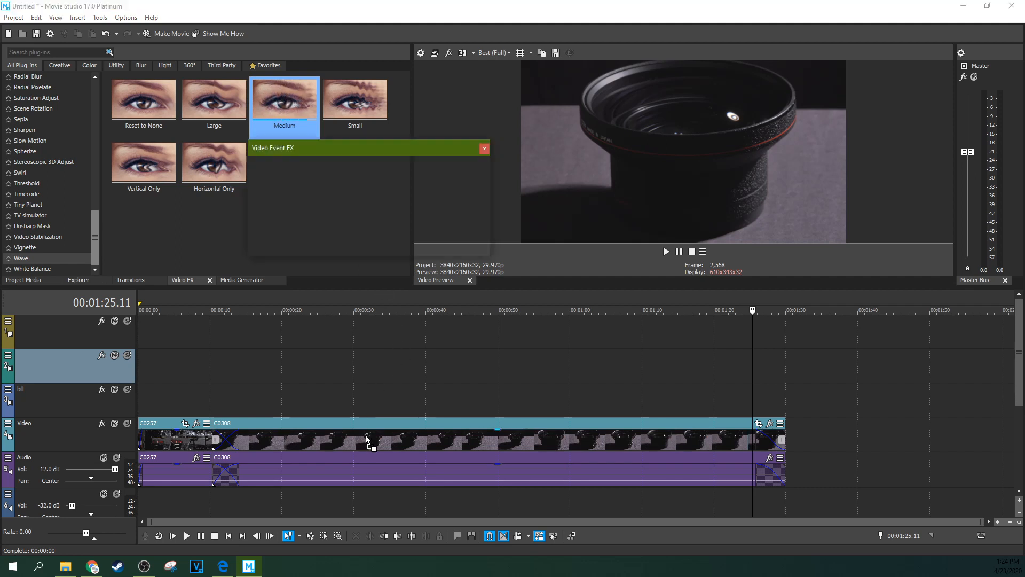
Preview the Wave effect at several points along C0308, and compare it with a frame of C0257
{"action": "left_click", "coordinate": [362, 384]}
{"action": "left_click", "coordinate": [465, 380]}
{"action": "left_click", "coordinate": [544, 385]}
{"action": "left_click", "coordinate": [618, 384]}
{"action": "left_click", "coordinate": [663, 387]}
{"action": "left_click", "coordinate": [691, 390]}
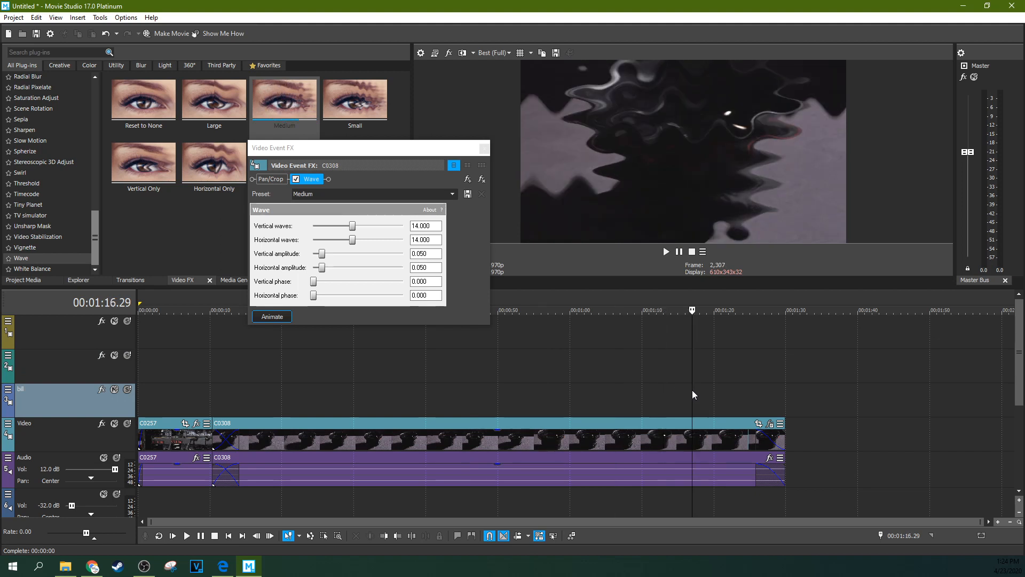
{"action": "left_click", "coordinate": [271, 383]}
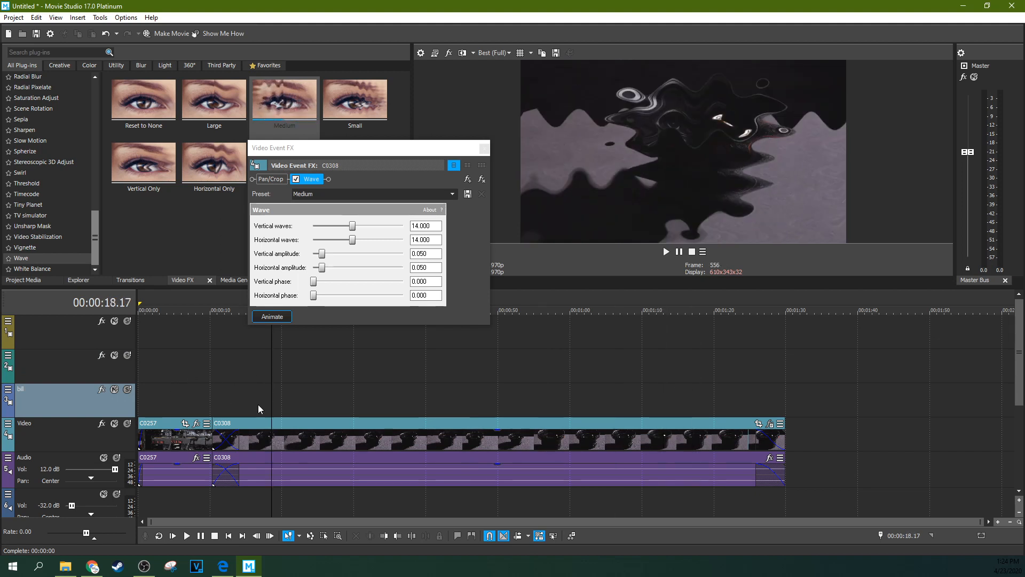
{"action": "left_click", "coordinate": [171, 402]}
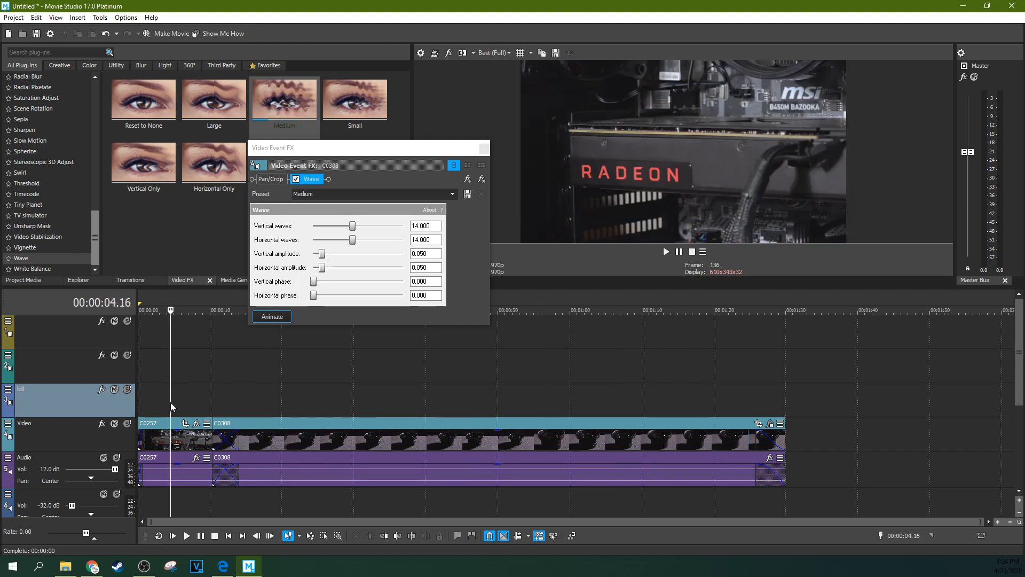
{"action": "left_click", "coordinate": [341, 382]}
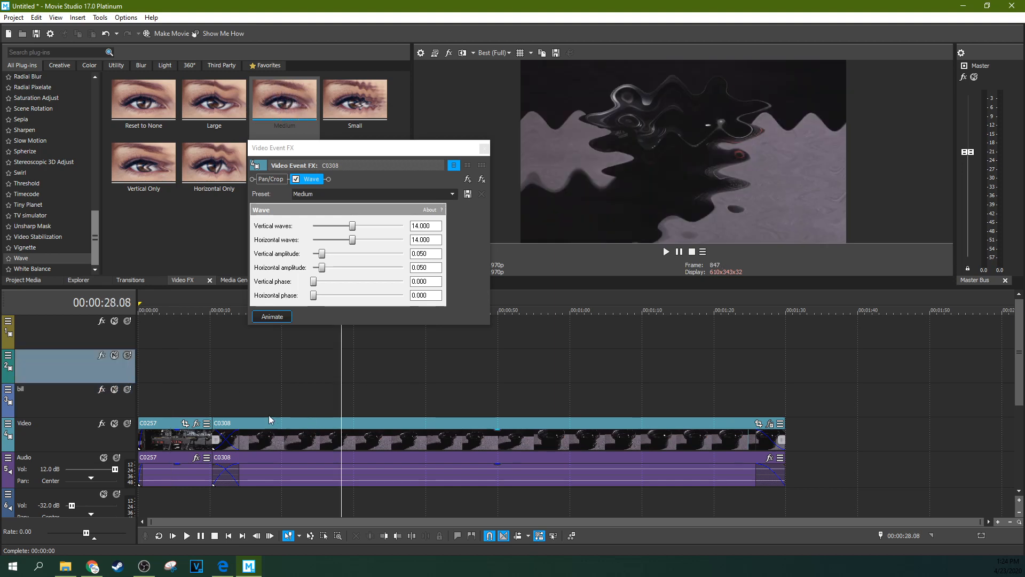
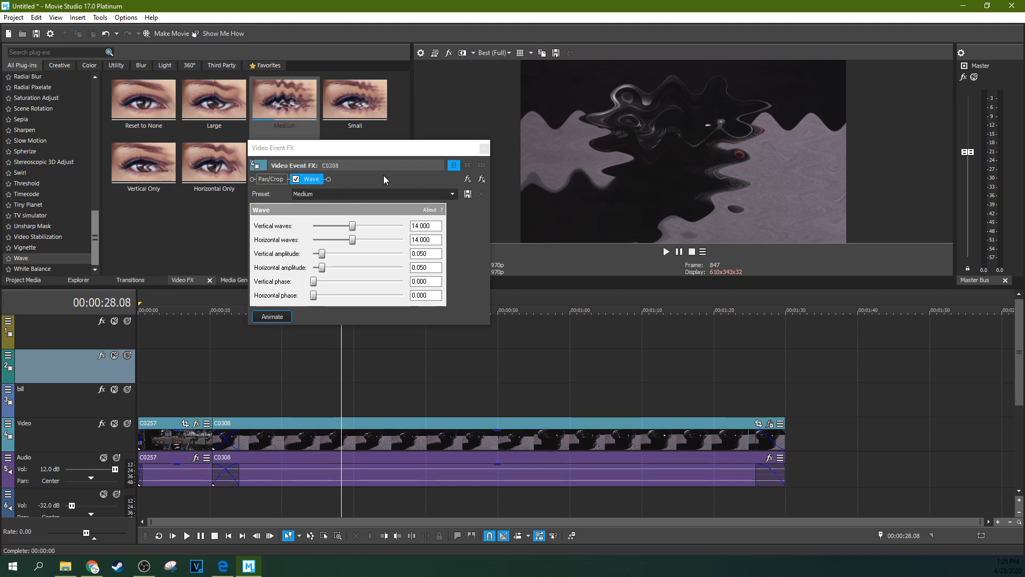
Toggle C0308's Wave effect off and on to compare the picture, leaving it enabled, and close the effect settings
{"action": "left_click", "coordinate": [295, 179]}
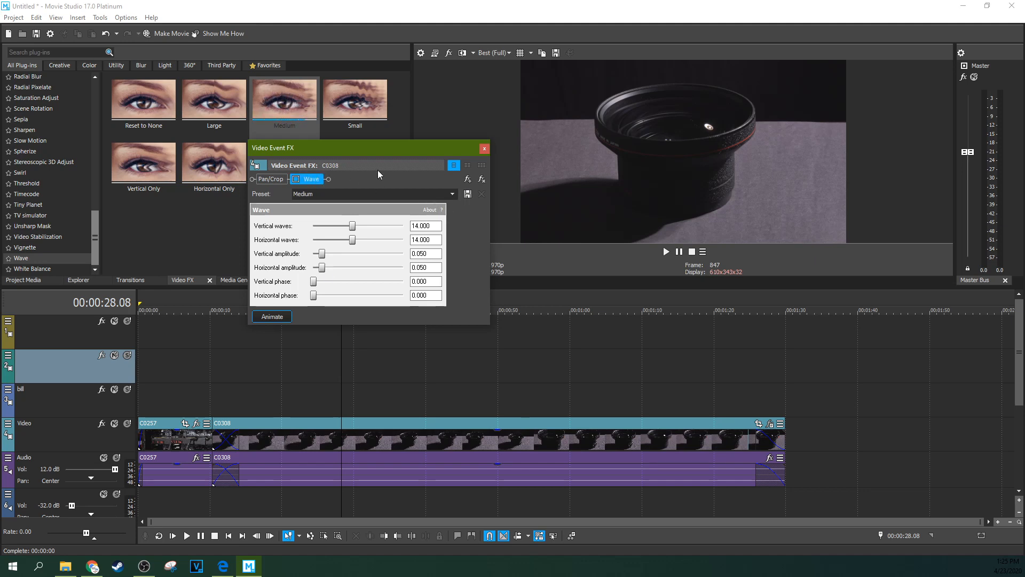
{"action": "left_click", "coordinate": [297, 180]}
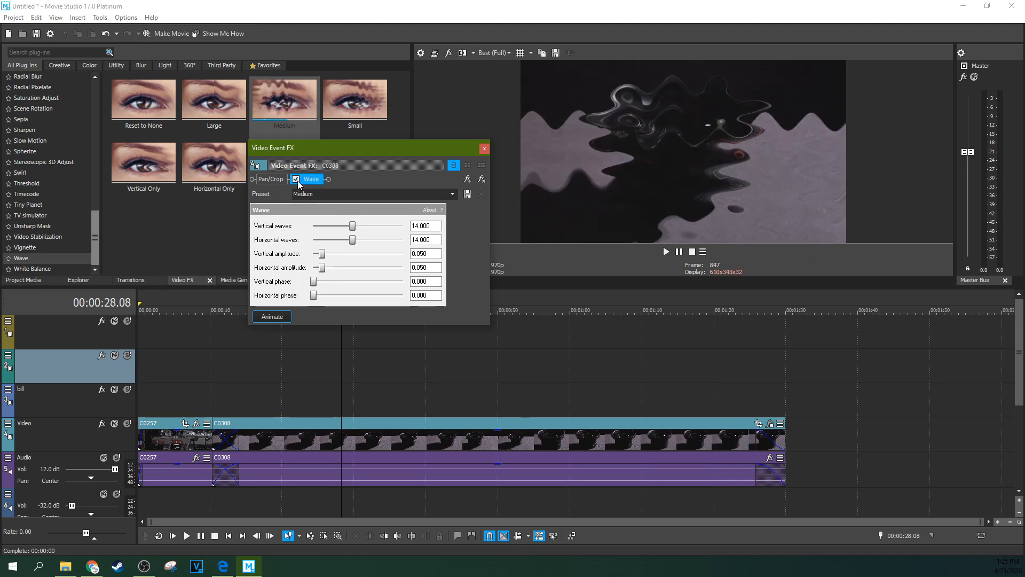
{"action": "left_click", "coordinate": [296, 180]}
{"action": "left_click", "coordinate": [297, 180]}
{"action": "left_click", "coordinate": [297, 180]}
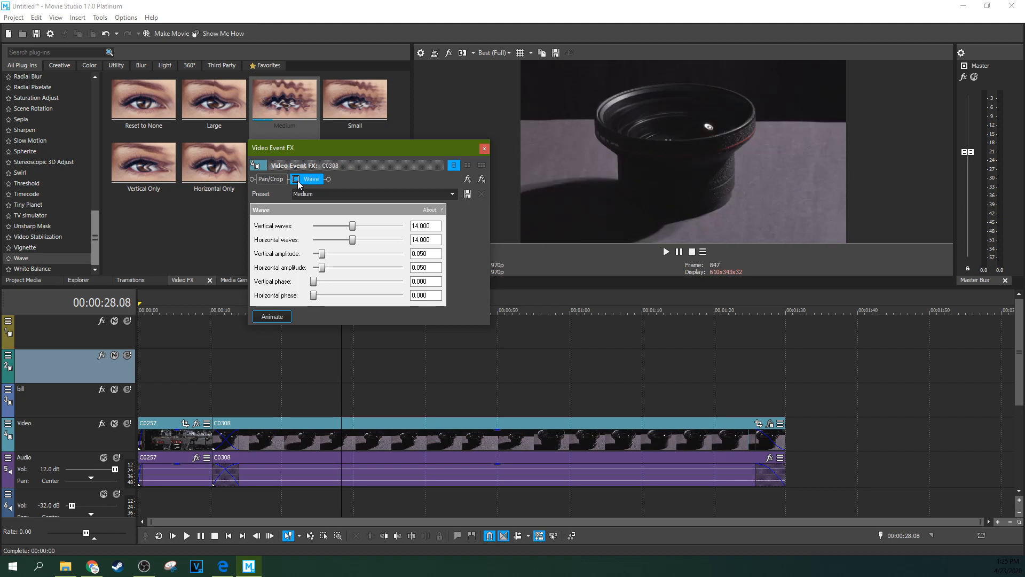
{"action": "left_click", "coordinate": [296, 180]}
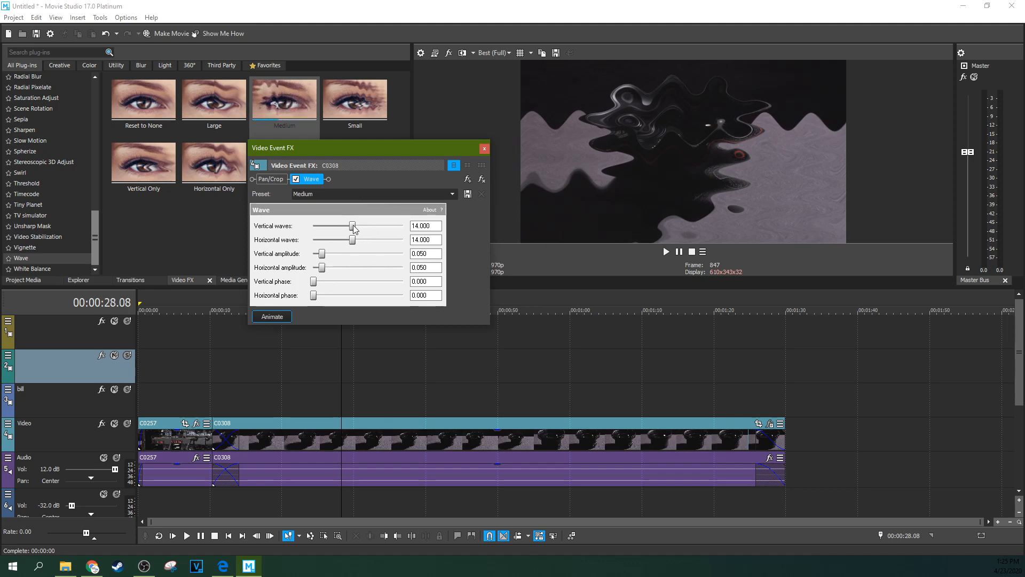
{"action": "left_click", "coordinate": [484, 148]}
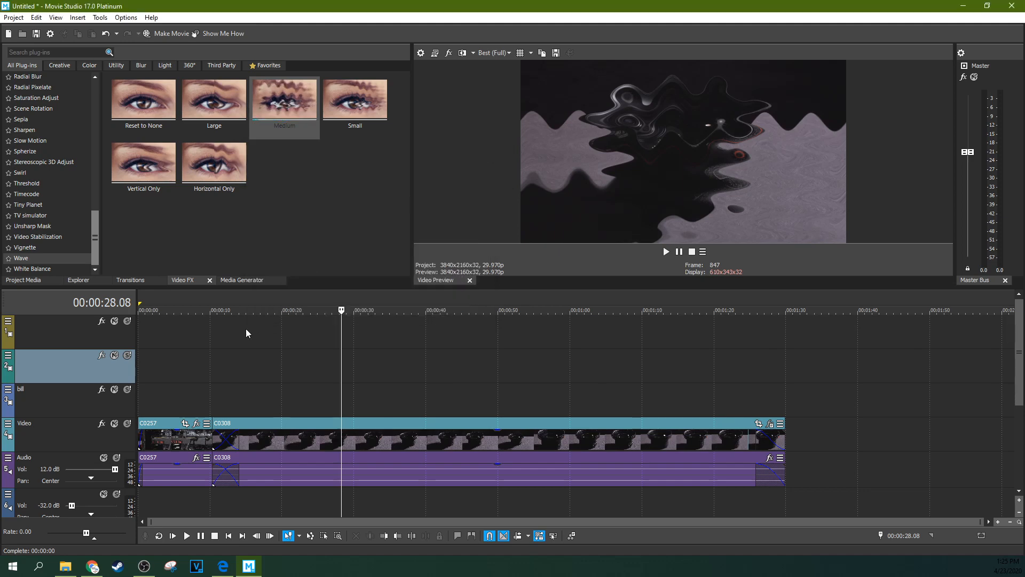
Select the C0257 video clip on the timeline at 00:00:04.18
{"action": "left_click", "coordinate": [175, 436]}
{"action": "left_click", "coordinate": [312, 442]}
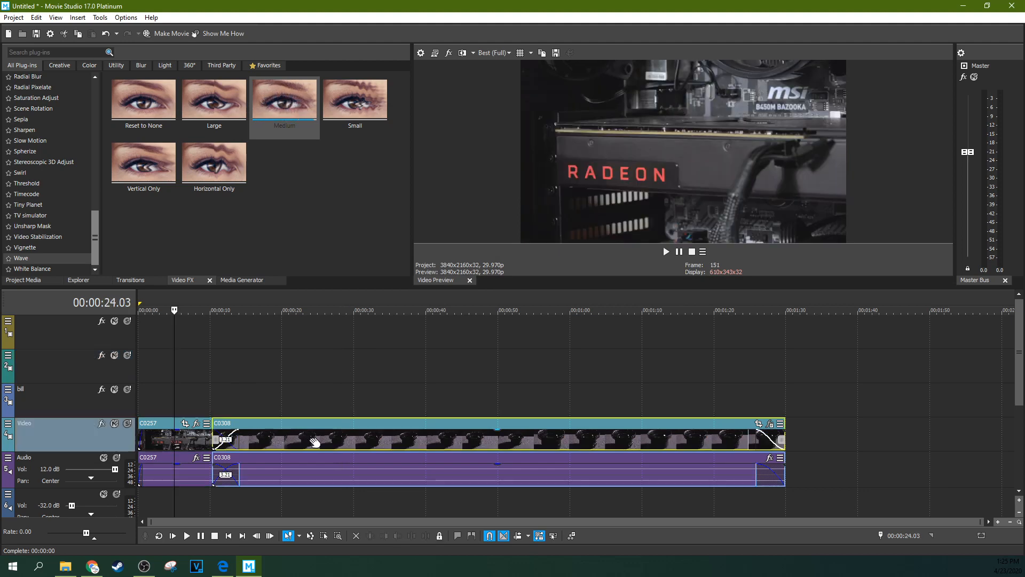
{"action": "left_click", "coordinate": [174, 447]}
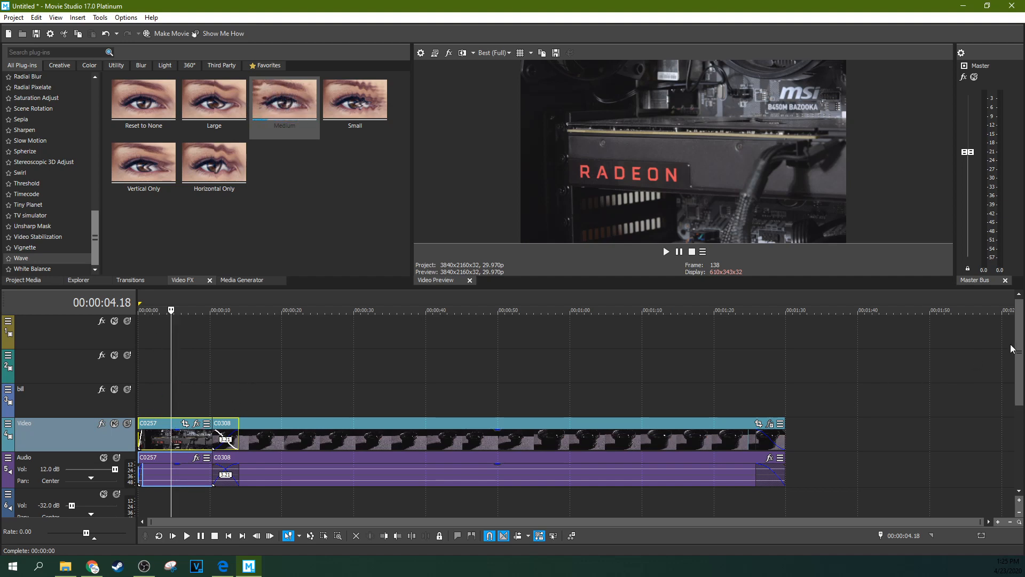
{"action": "scroll", "coordinate": [321, 412], "scroll_direction": "down", "scroll_amount": 1}
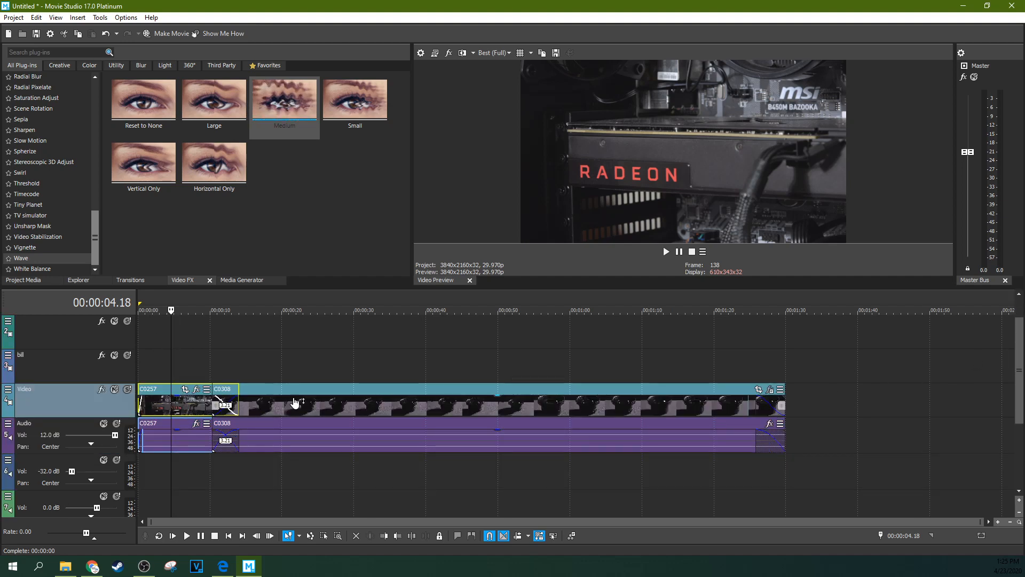
Apply the Extreme Blur preset of the Gaussian Blur video effect to the entire Video track
{"action": "left_click", "coordinate": [21, 280]}
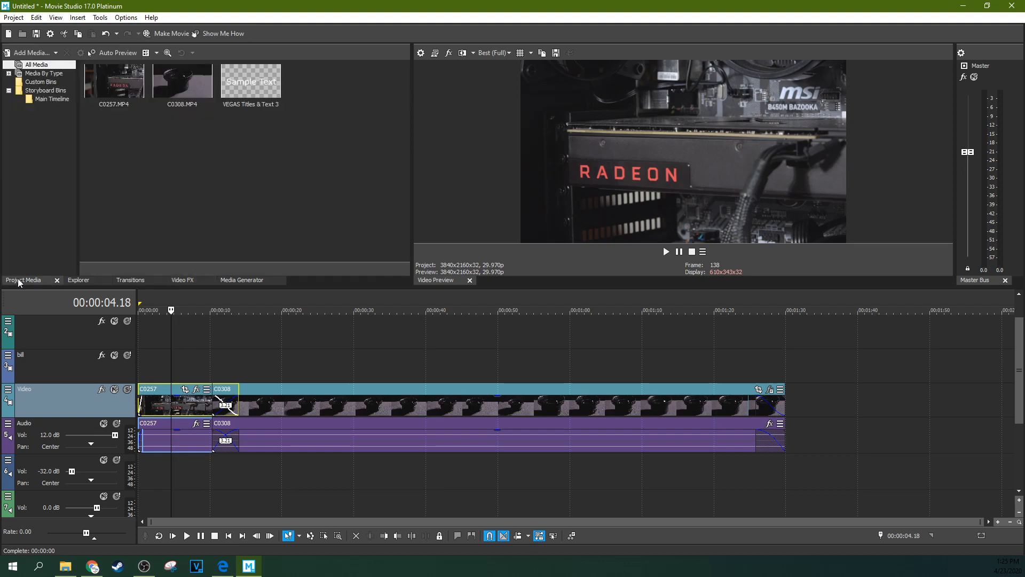
{"action": "left_click", "coordinate": [77, 281]}
{"action": "left_click", "coordinate": [177, 281]}
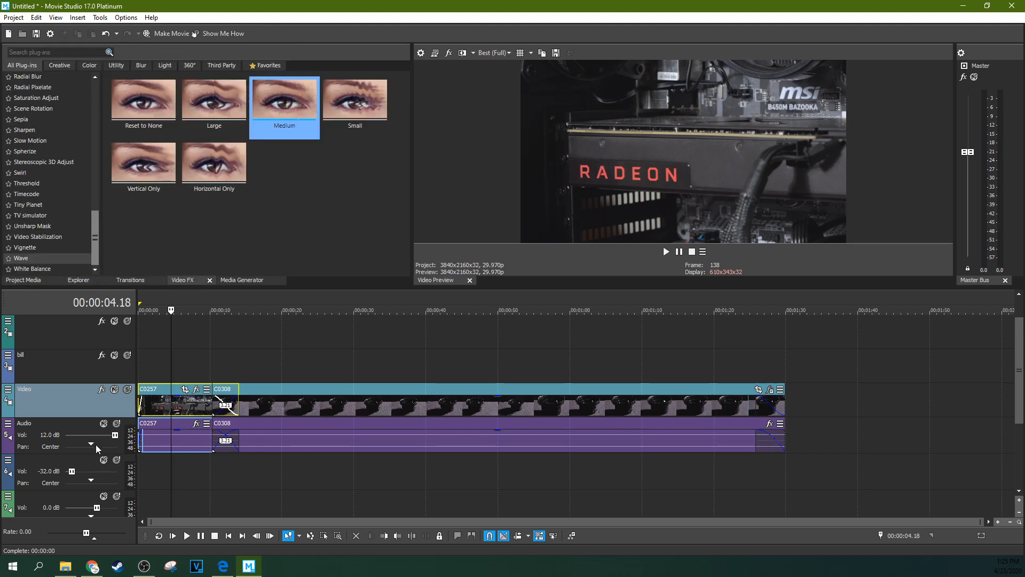
{"action": "left_click_drag", "start_coordinate": [96, 242], "coordinate": [91, 113]}
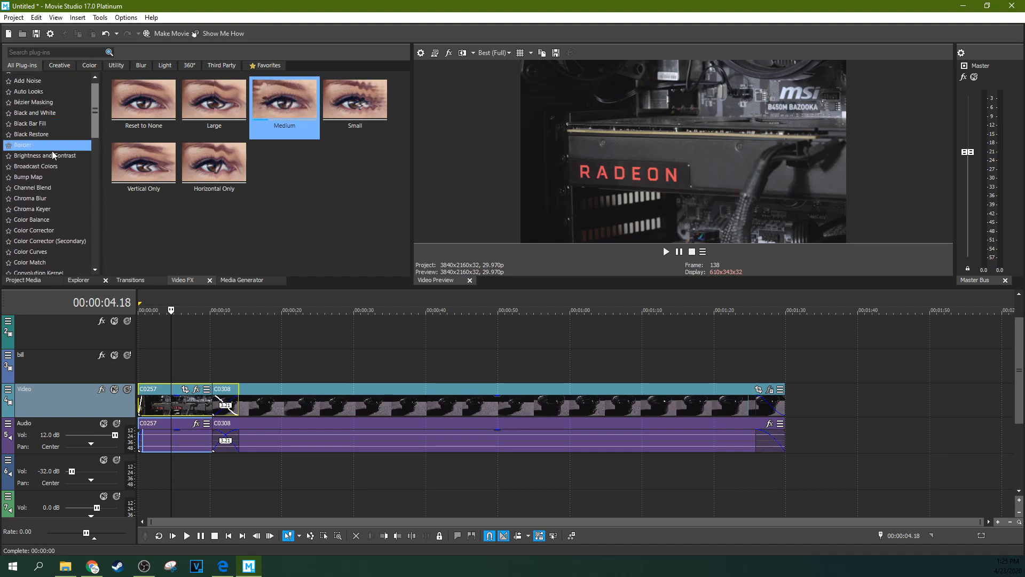
{"action": "left_click", "coordinate": [56, 200]}
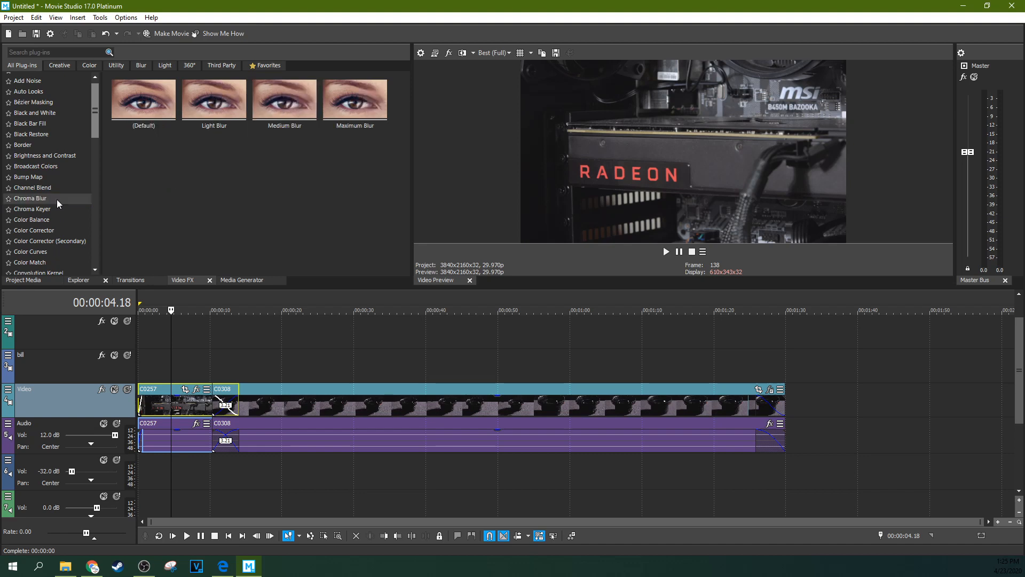
{"action": "left_click", "coordinate": [35, 234]}
{"action": "left_click_drag", "start_coordinate": [95, 128], "coordinate": [90, 163]}
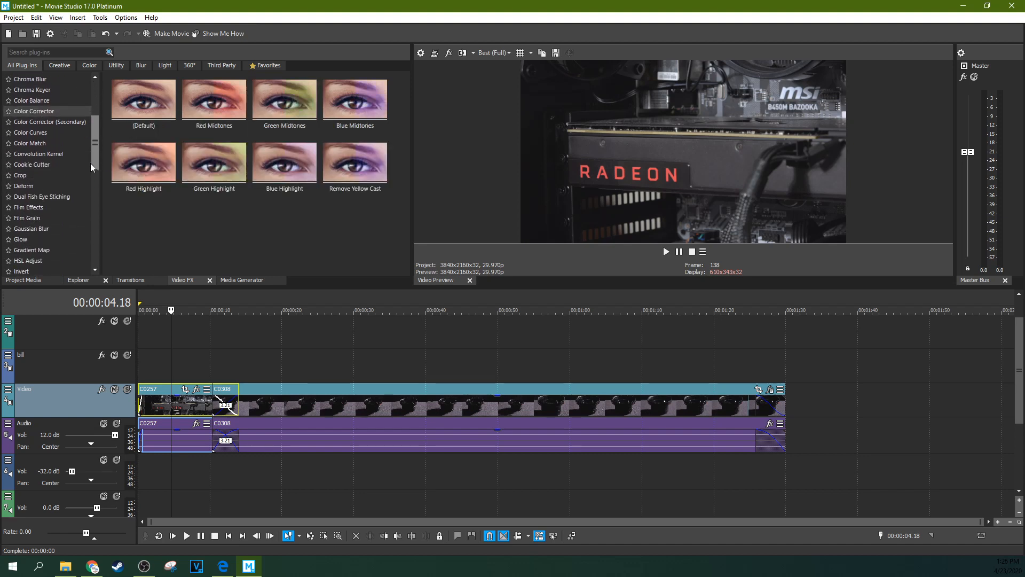
{"action": "left_click", "coordinate": [37, 231]}
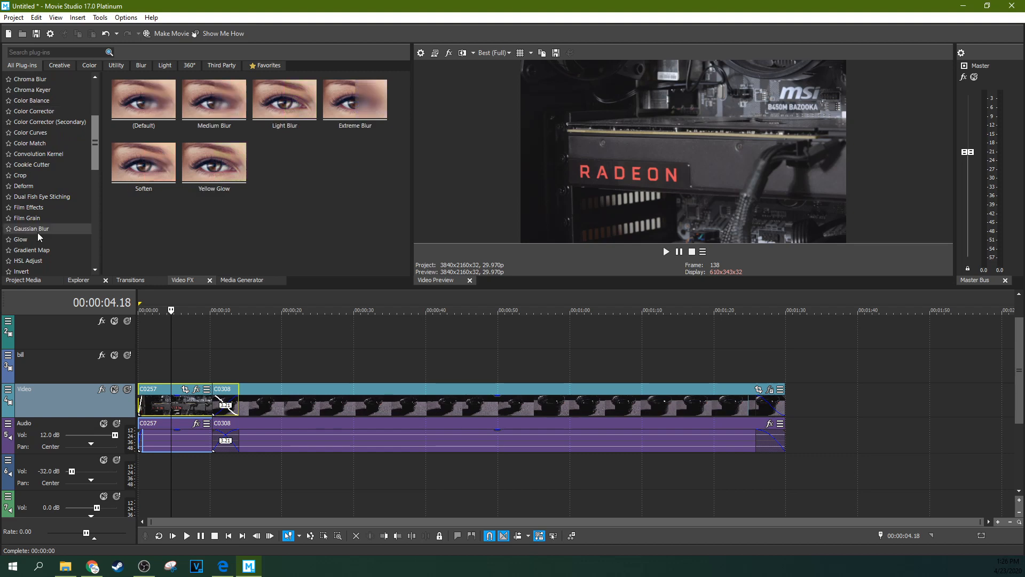
{"action": "left_click_drag", "start_coordinate": [345, 116], "coordinate": [59, 400]}
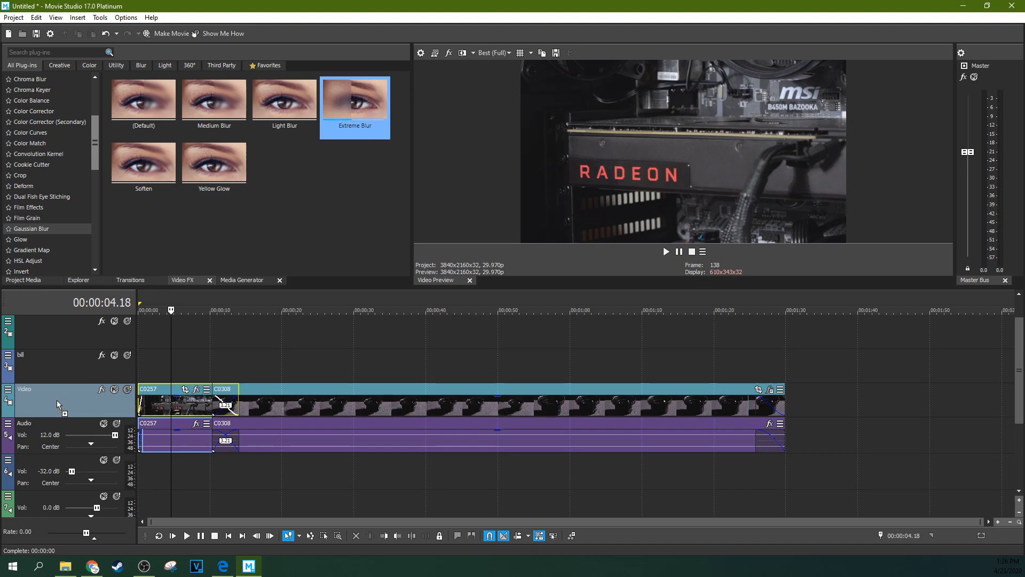
{"action": "left_click_drag", "start_coordinate": [57, 399], "coordinate": [57, 399]}
Preview the track-wide Gaussian Blur at several points across both C0257 and C0308
{"action": "left_click", "coordinate": [178, 360]}
{"action": "left_click", "coordinate": [294, 361]}
{"action": "left_click", "coordinate": [428, 366]}
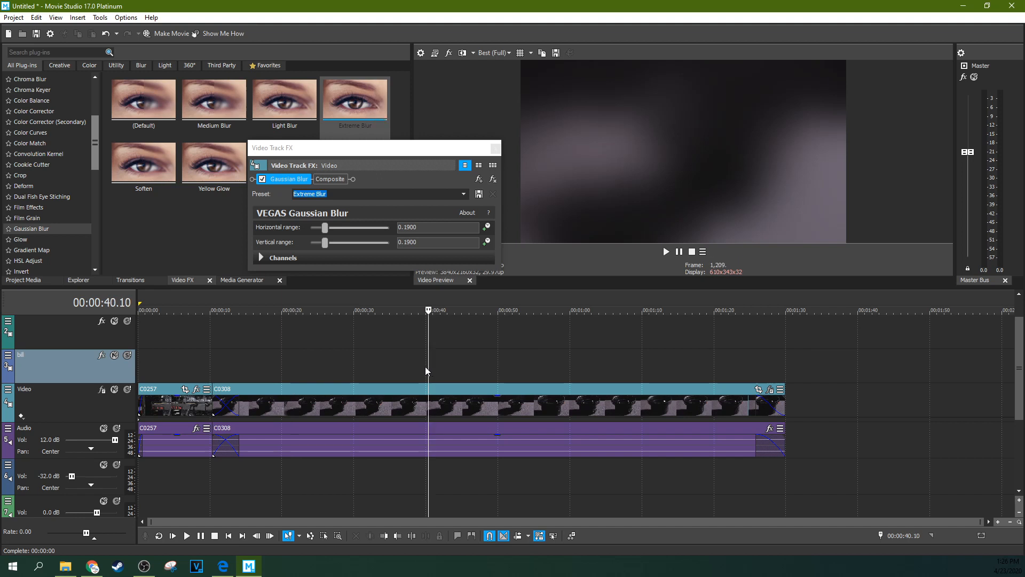
{"action": "left_click", "coordinate": [179, 361]}
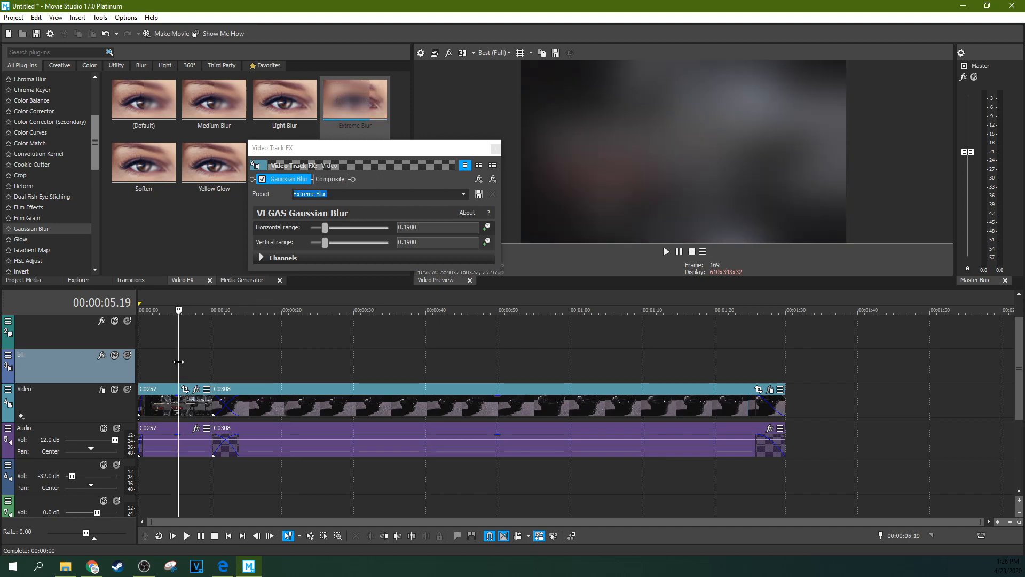
Move the C0257 and C0308 video clips up to the bill track and preview C0308 without the track blur
{"action": "left_click_drag", "start_coordinate": [166, 398], "coordinate": [169, 372]}
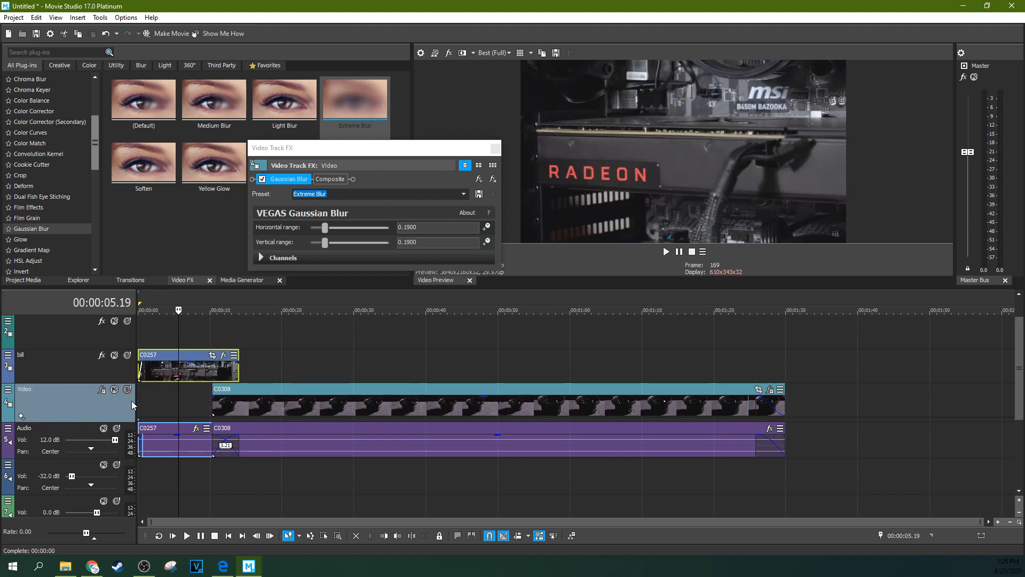
{"action": "left_click_drag", "start_coordinate": [318, 389], "coordinate": [320, 374]}
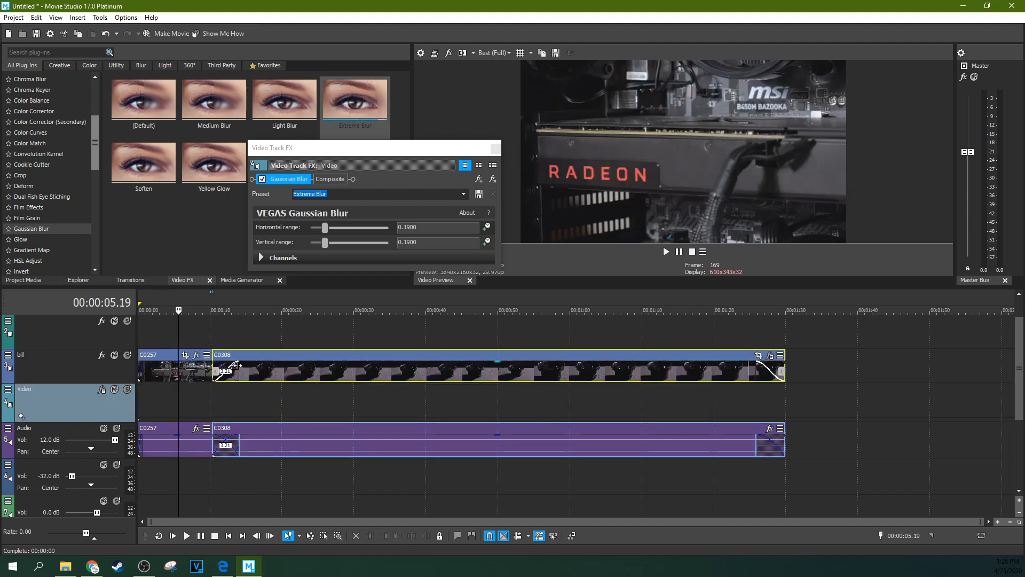
{"action": "left_click", "coordinate": [334, 341]}
{"action": "left_click", "coordinate": [486, 324]}
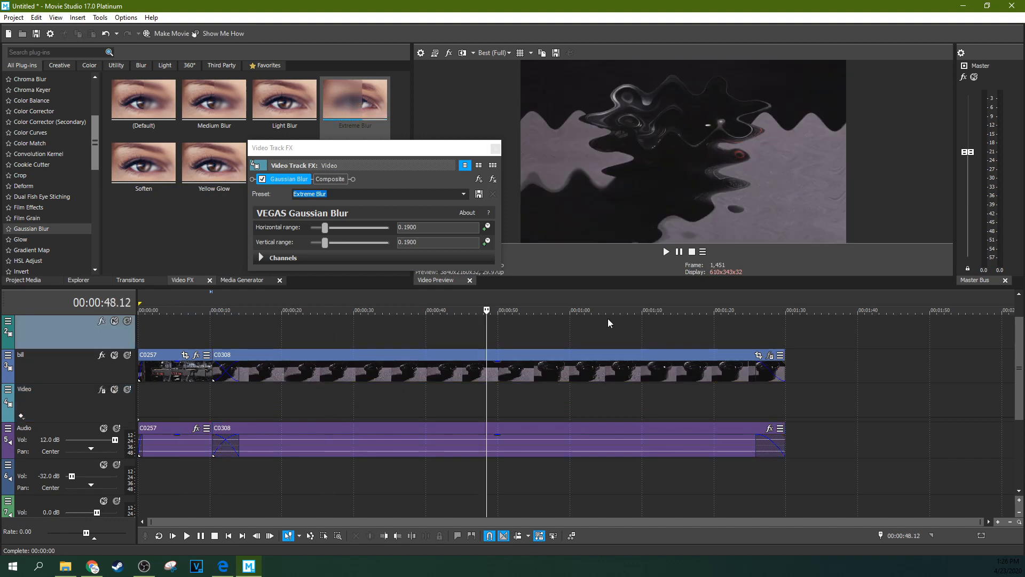
Return the C0308 and C0257 video clips to the Video track, preview the blurred C0308, and close the track effect settings
{"action": "left_click_drag", "start_coordinate": [569, 371], "coordinate": [569, 395]}
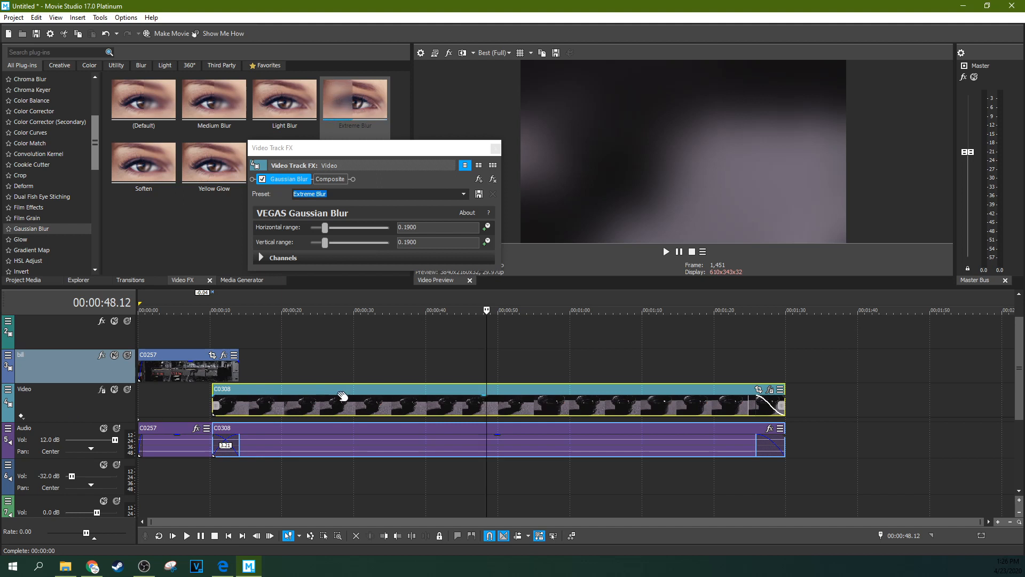
{"action": "left_click", "coordinate": [373, 380]}
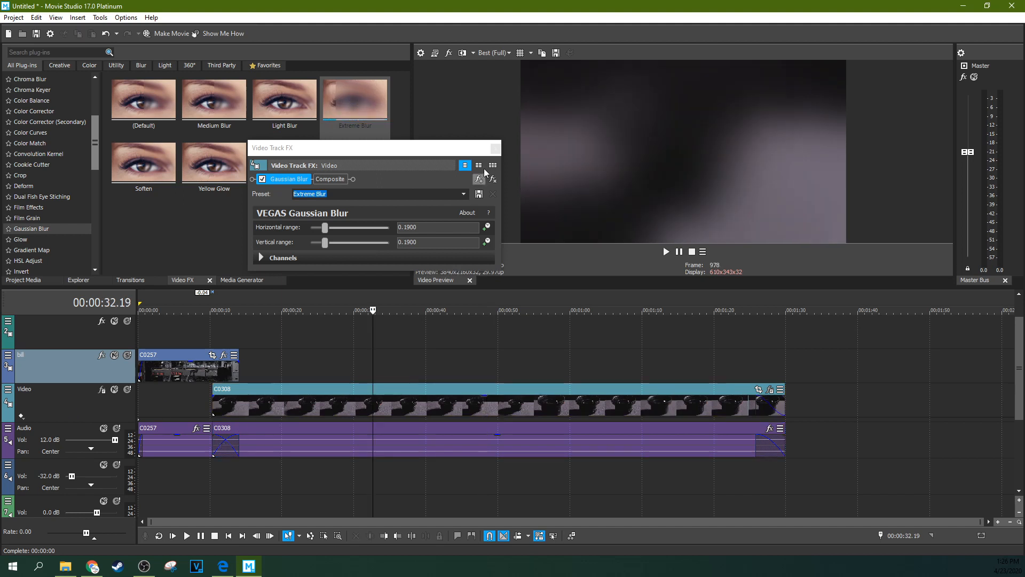
{"action": "left_click", "coordinate": [496, 148]}
{"action": "left_click_drag", "start_coordinate": [170, 368], "coordinate": [171, 393]}
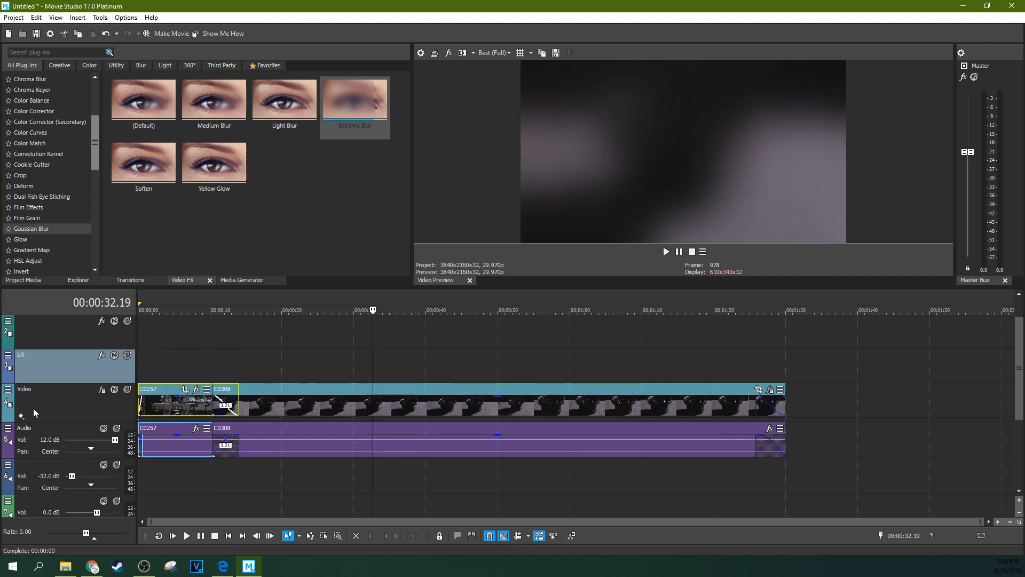
Remove the Wave effect from the C0308 clip and the Gaussian Blur effect from the Video track
{"action": "left_click", "coordinate": [102, 391]}
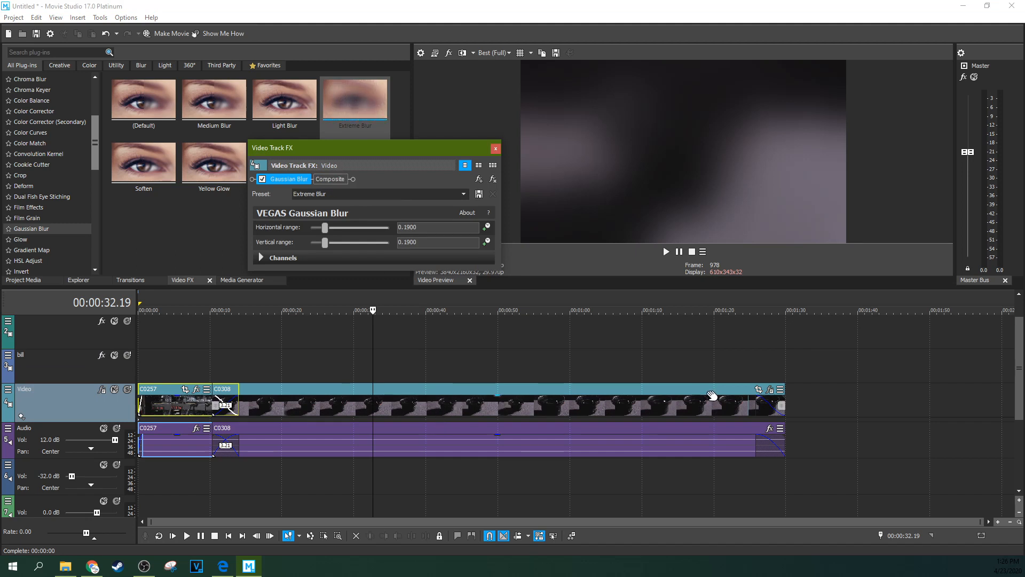
{"action": "left_click", "coordinate": [770, 390]}
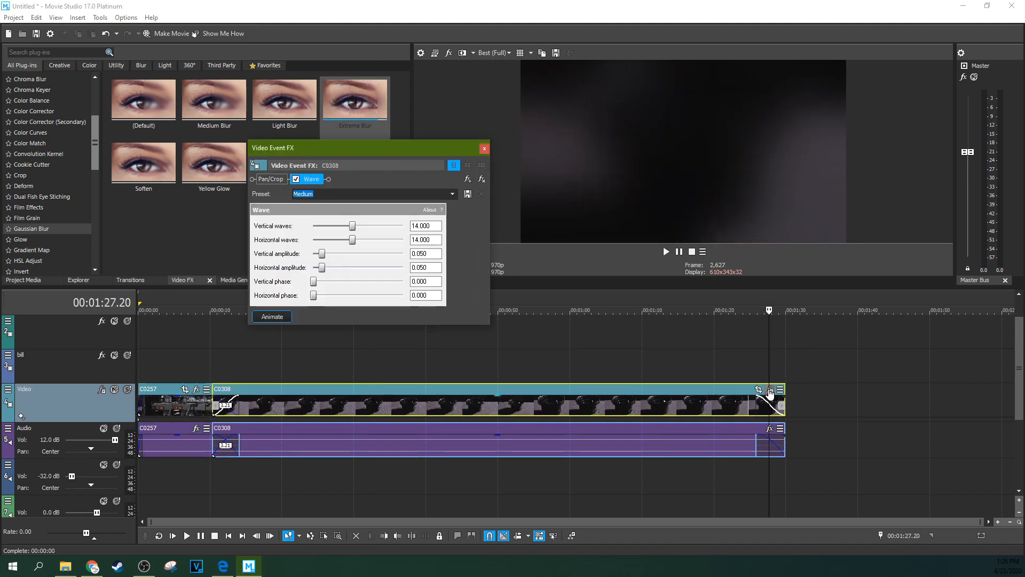
{"action": "left_click", "coordinate": [482, 179]}
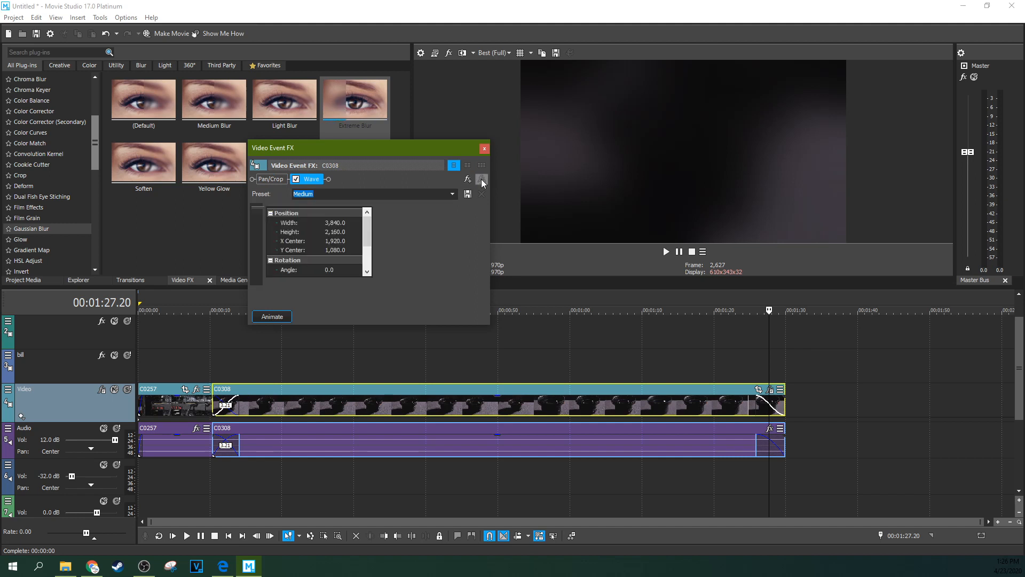
{"action": "left_click", "coordinate": [485, 148]}
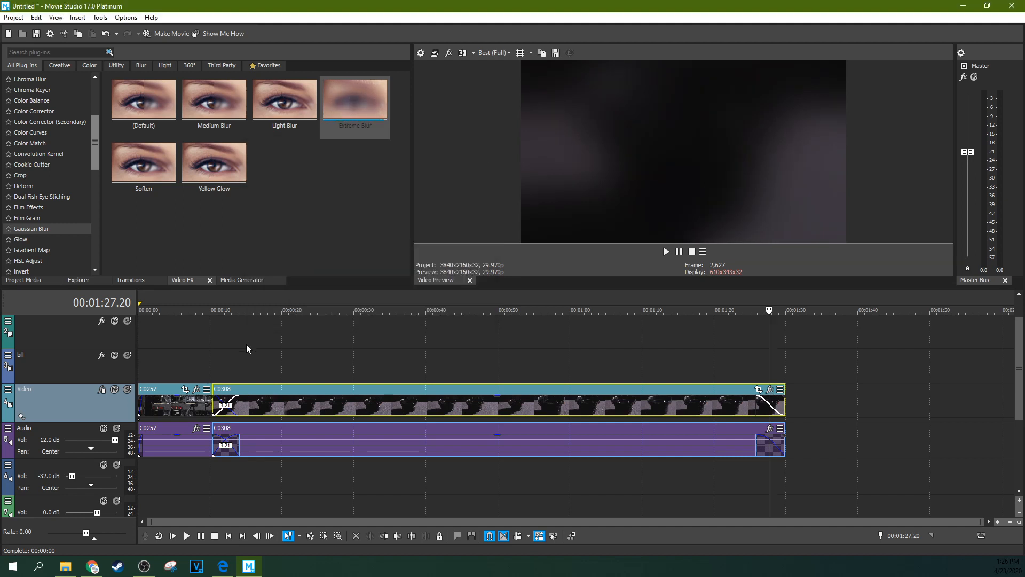
{"action": "left_click", "coordinate": [103, 390]}
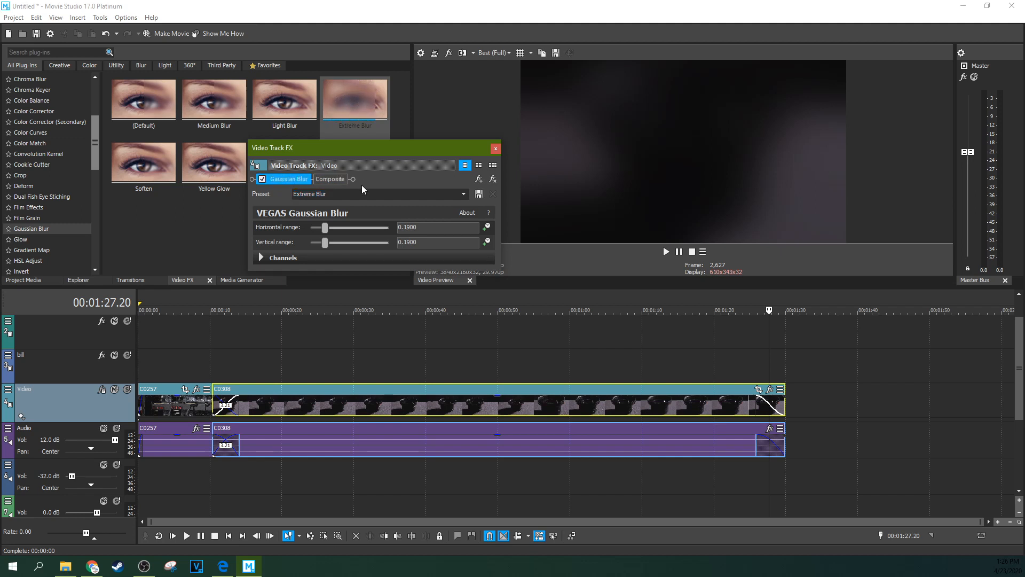
{"action": "left_click", "coordinate": [496, 181]}
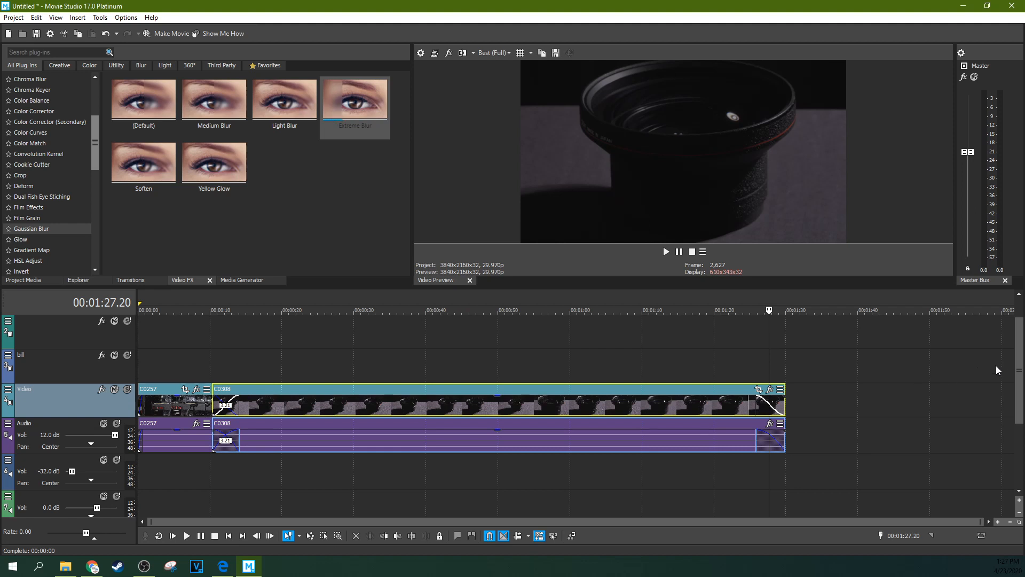
View the audio plug-ins available for C0308's audio clip, and close the chooser without adding any
{"action": "left_click", "coordinate": [770, 425]}
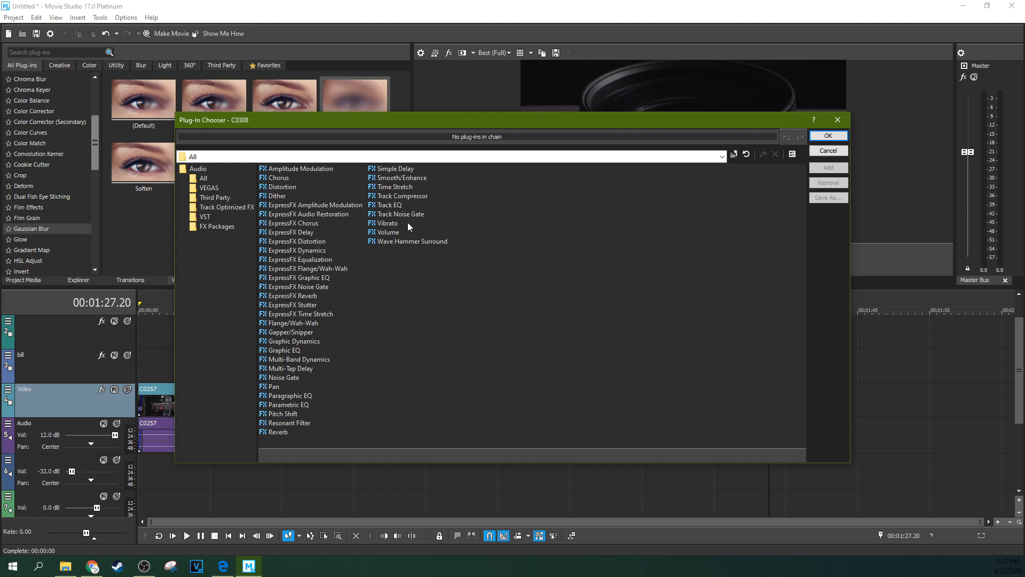
{"action": "left_click", "coordinate": [838, 120]}
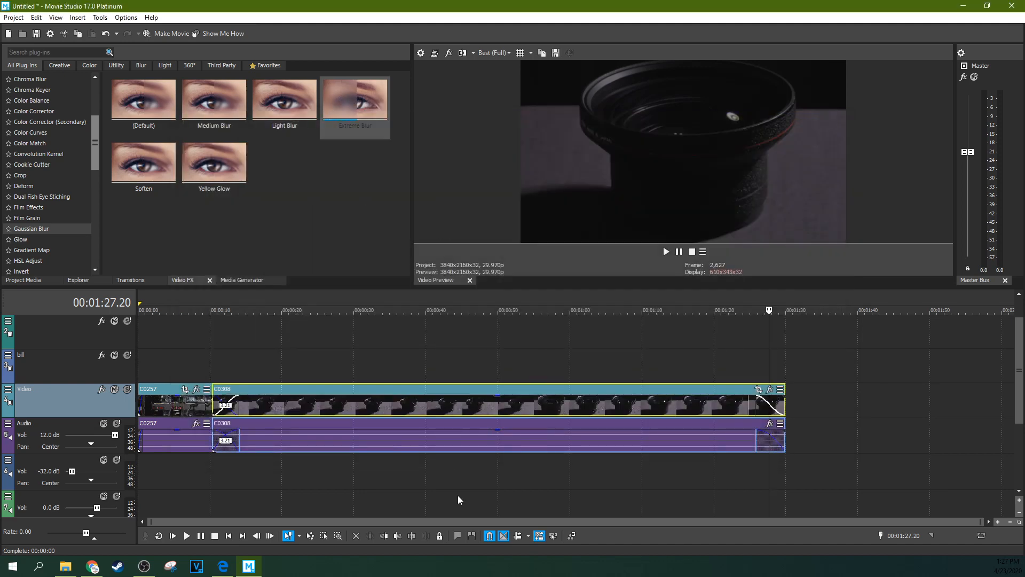
Examine the Audio track's Track Noise Gate, Track EQ and Track Compressor settings, and close the track effects
{"action": "left_click", "coordinate": [8, 427]}
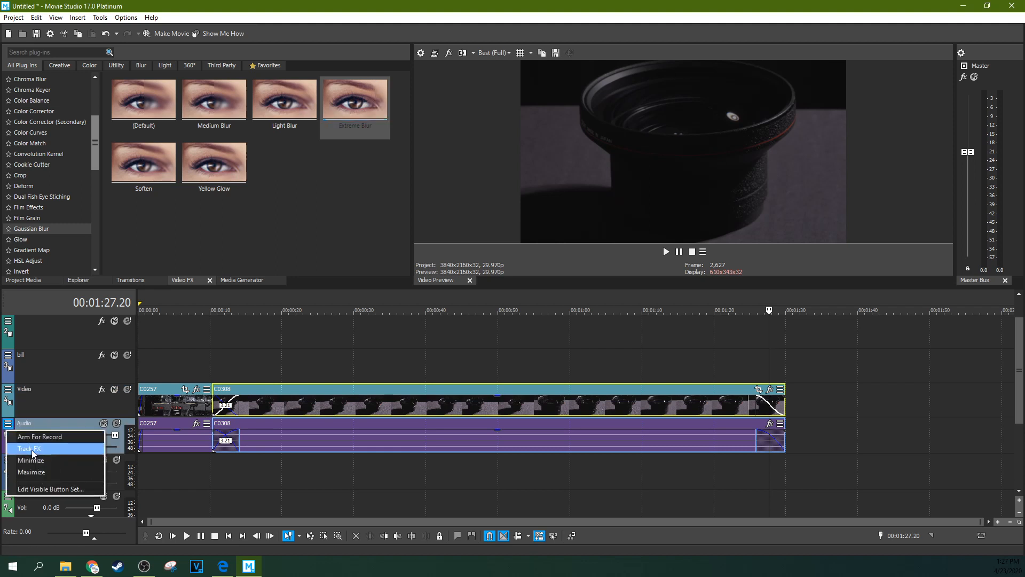
{"action": "left_click", "coordinate": [8, 425]}
{"action": "left_click", "coordinate": [8, 425]}
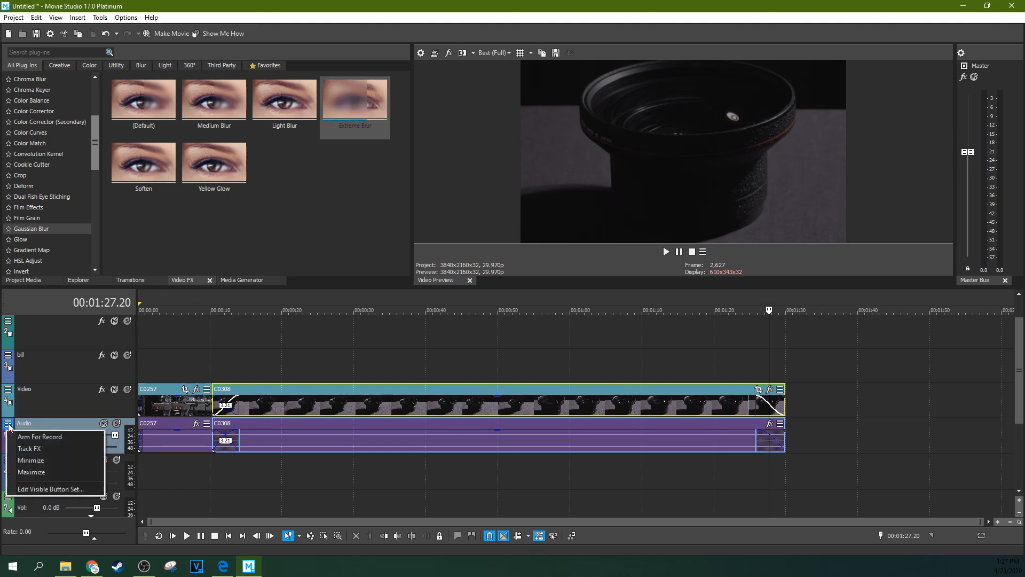
{"action": "left_click", "coordinate": [35, 449]}
{"action": "left_click", "coordinate": [376, 209]}
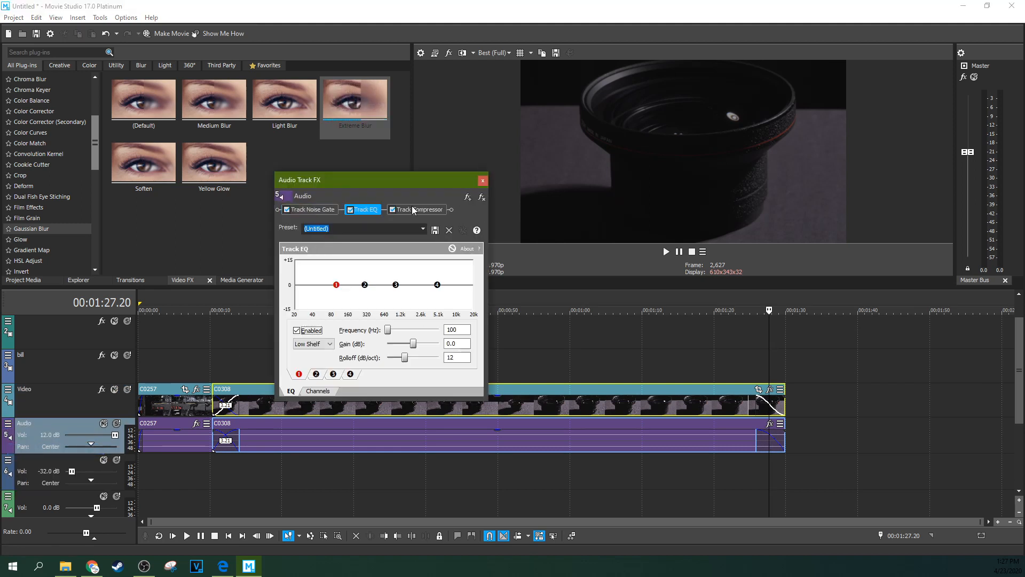
{"action": "left_click", "coordinate": [412, 209]}
{"action": "left_click", "coordinate": [366, 209]}
{"action": "left_click", "coordinate": [322, 209]}
{"action": "left_click", "coordinate": [366, 210]}
{"action": "left_click", "coordinate": [398, 209]}
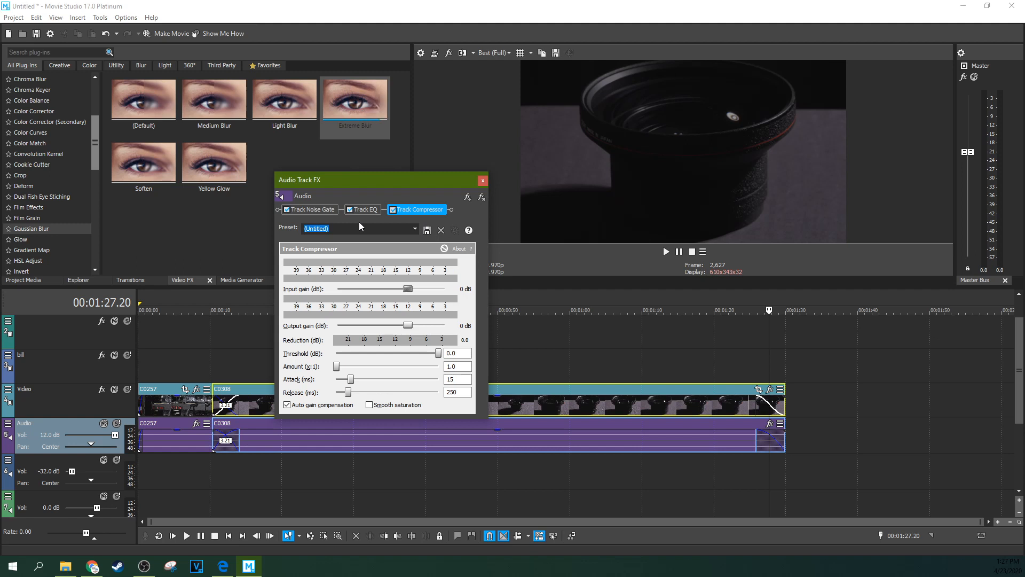
{"action": "left_click", "coordinate": [374, 211]}
{"action": "left_click", "coordinate": [411, 211]}
{"action": "left_click", "coordinate": [316, 211]}
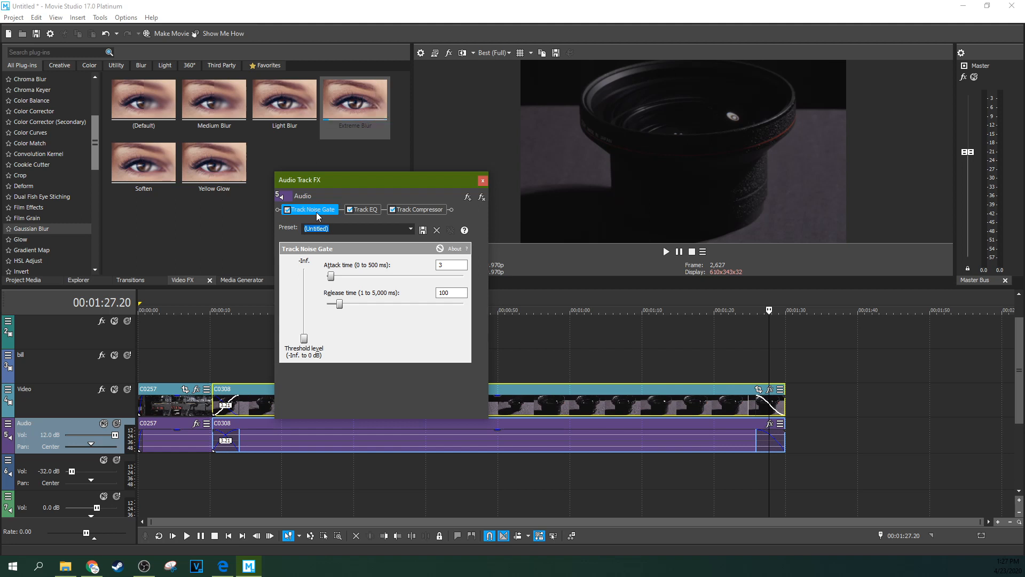
{"action": "left_click", "coordinate": [483, 181]}
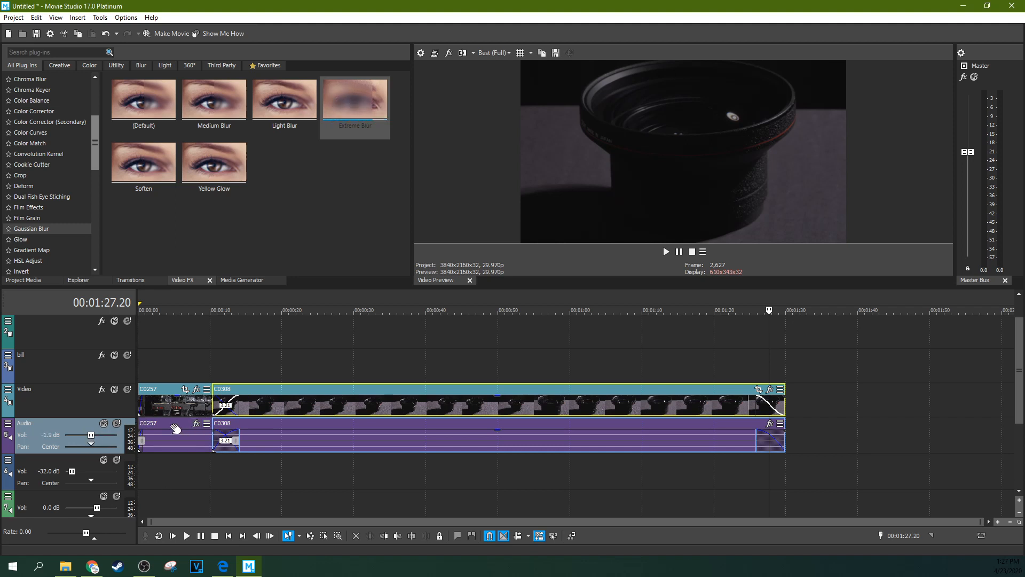
Set the Audio track's volume to 12.0 dB, and try C0308's audio clip on track 6 before returning it to the Audio track
{"action": "left_click_drag", "start_coordinate": [93, 435], "coordinate": [106, 437]}
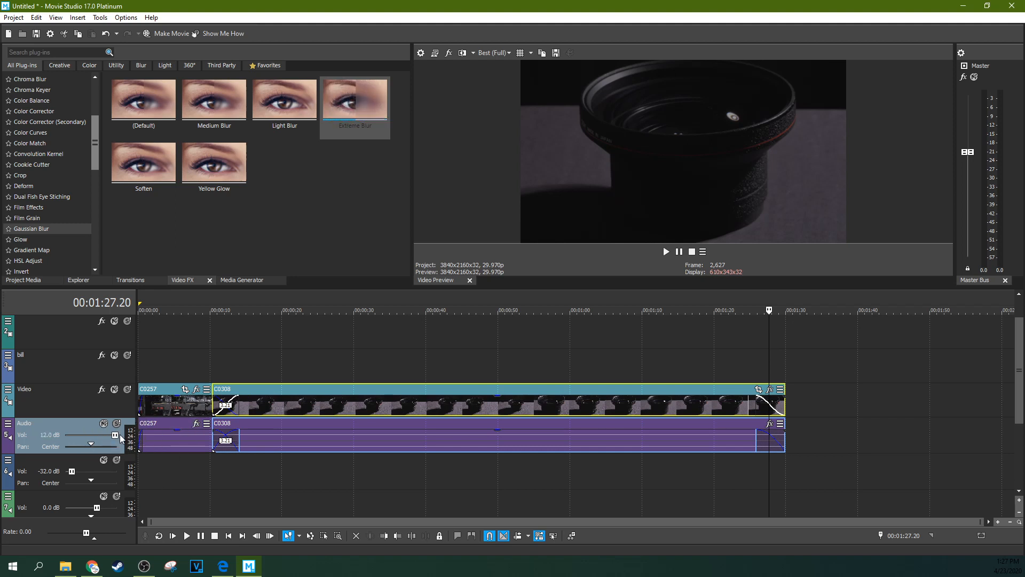
{"action": "left_click_drag", "start_coordinate": [293, 441], "coordinate": [289, 462]}
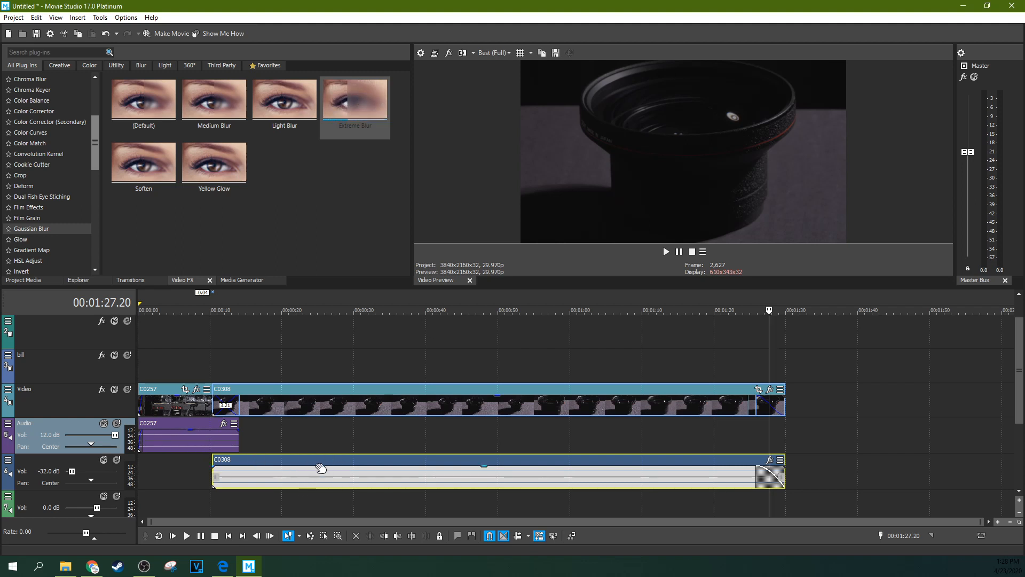
{"action": "left_click_drag", "start_coordinate": [270, 460], "coordinate": [268, 442]}
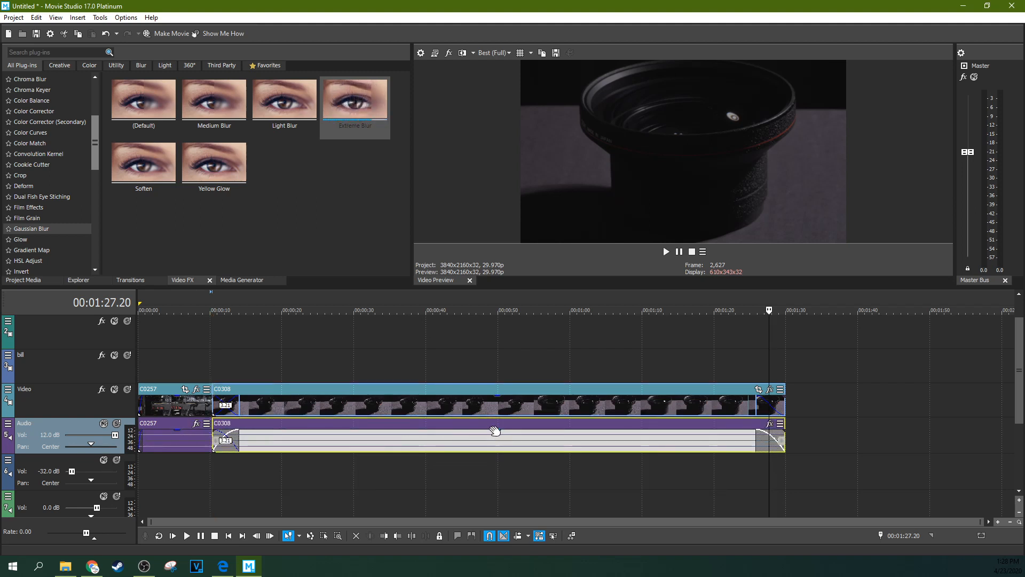
Try the gain adjustment on C0308's audio clip, leaving it at 0.0 dB, and select the C0308 video clip
{"action": "mouse_move", "coordinate": [497, 434]}
{"action": "left_mouse_down"}
{"action": "mouse_move", "coordinate": [500, 446]}
{"action": "mouse_move", "coordinate": [497, 430]}
{"action": "left_mouse_up"}
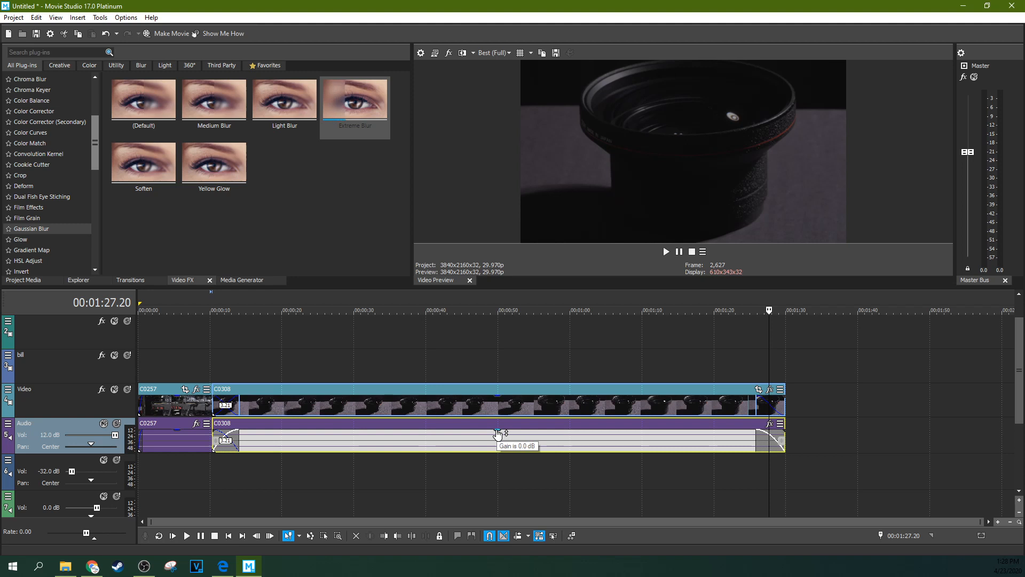
{"action": "mouse_move", "coordinate": [496, 434]}
{"action": "left_mouse_down"}
{"action": "mouse_move", "coordinate": [497, 446]}
{"action": "mouse_move", "coordinate": [496, 431]}
{"action": "left_mouse_up"}
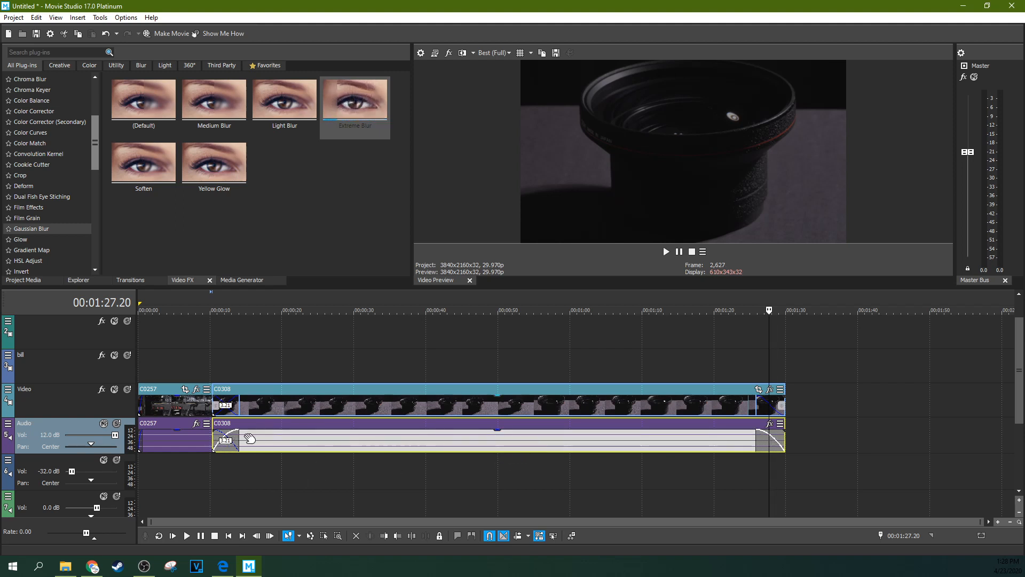
{"action": "left_click", "coordinate": [437, 404]}
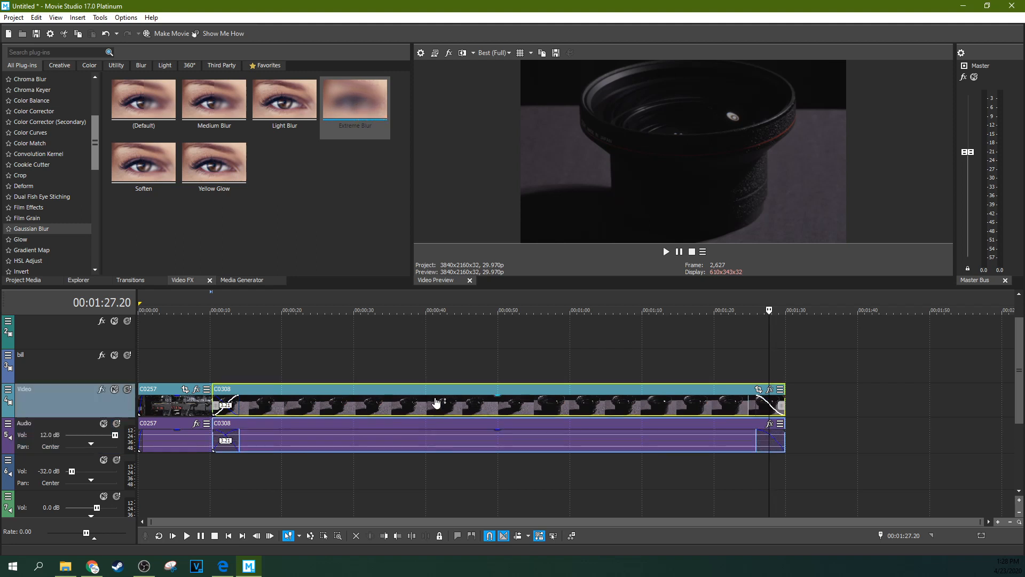
Check several frames across the C0308 and C0257 clips, finishing at 00:00:40.13 in C0308
{"action": "left_click", "coordinate": [481, 406]}
{"action": "scroll", "coordinate": [516, 409], "scroll_direction": "up", "scroll_amount": 1}
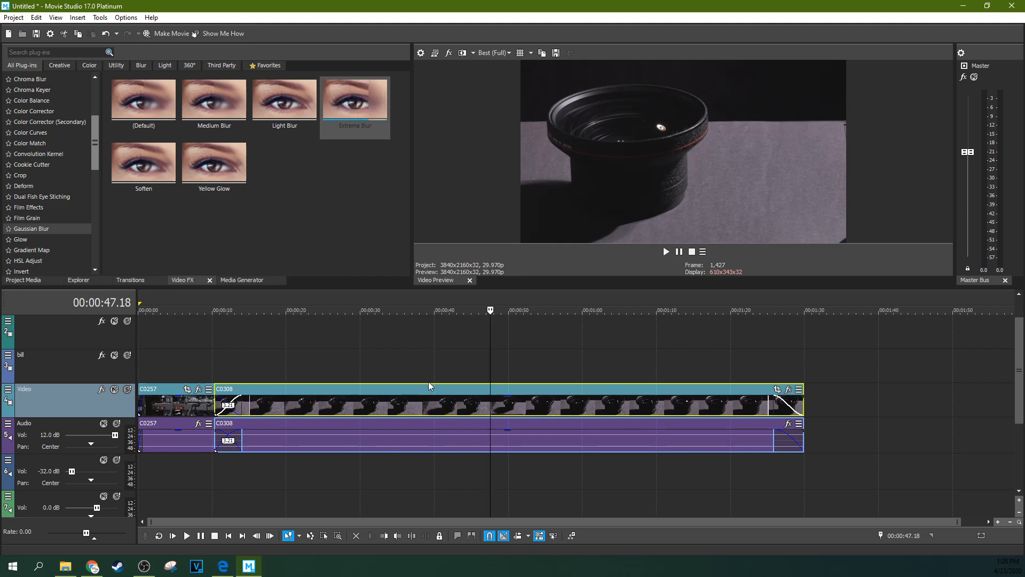
{"action": "left_click", "coordinate": [625, 407]}
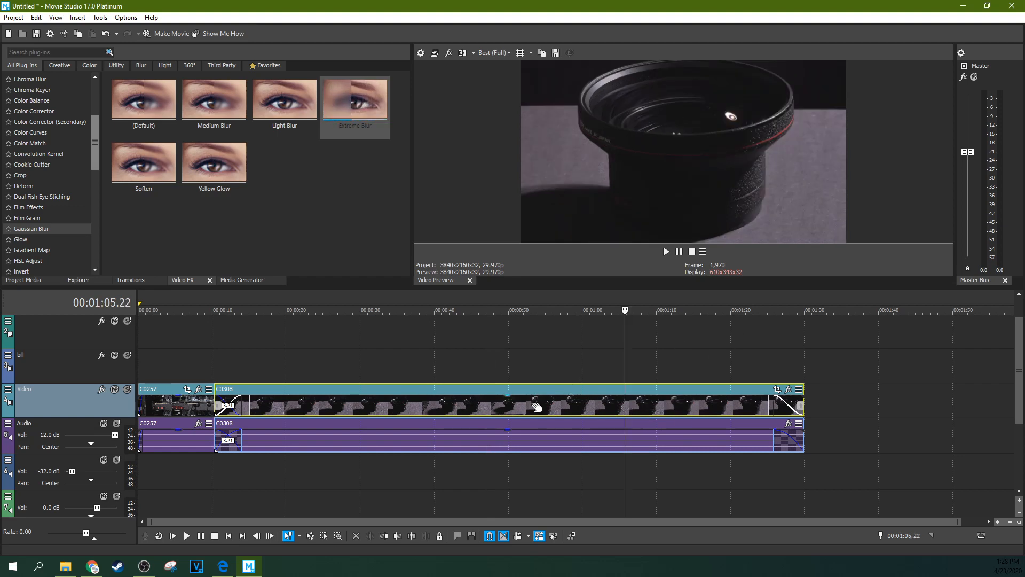
{"action": "left_click", "coordinate": [526, 407]}
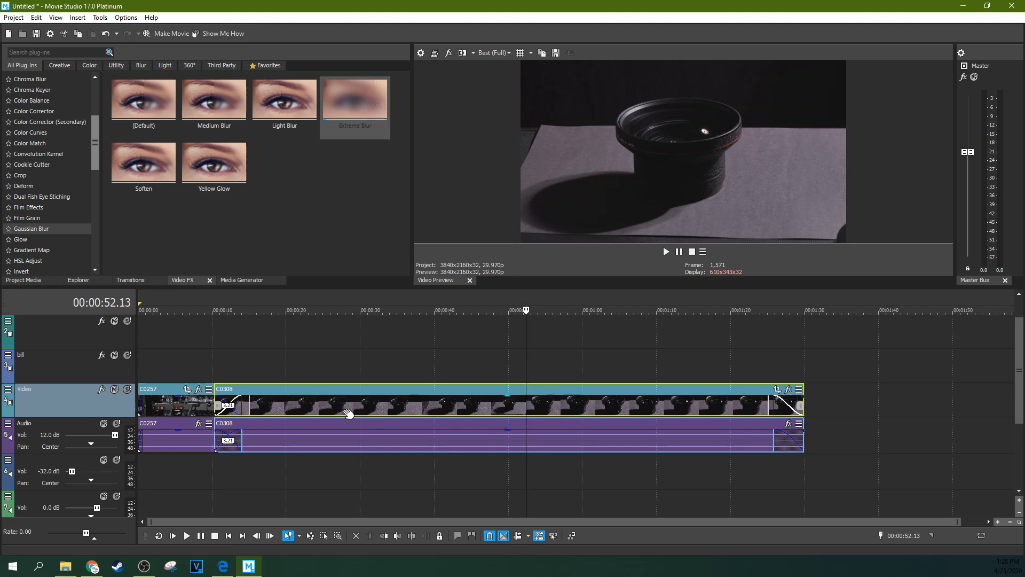
{"action": "left_click", "coordinate": [171, 412]}
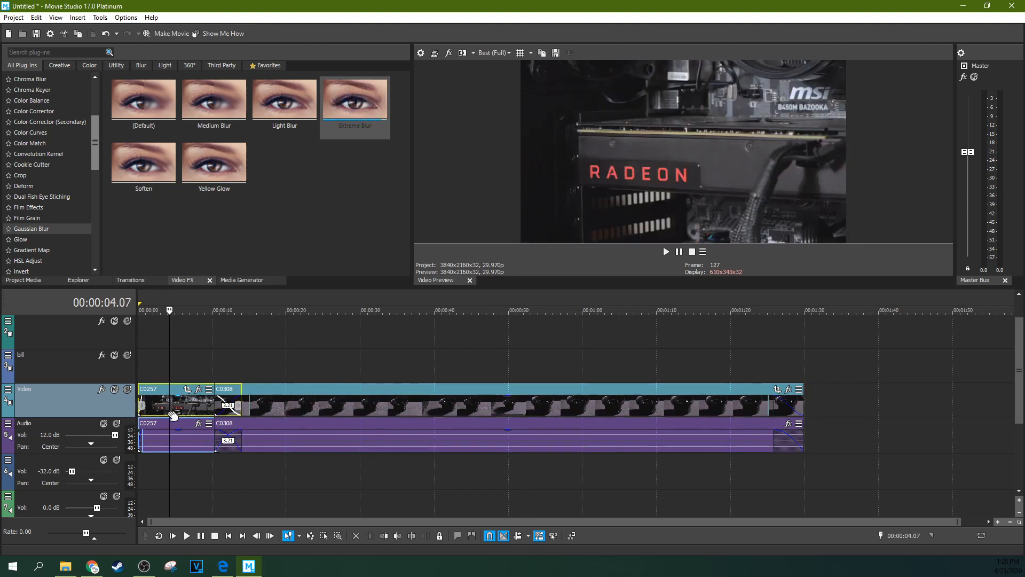
{"action": "left_click", "coordinate": [441, 416]}
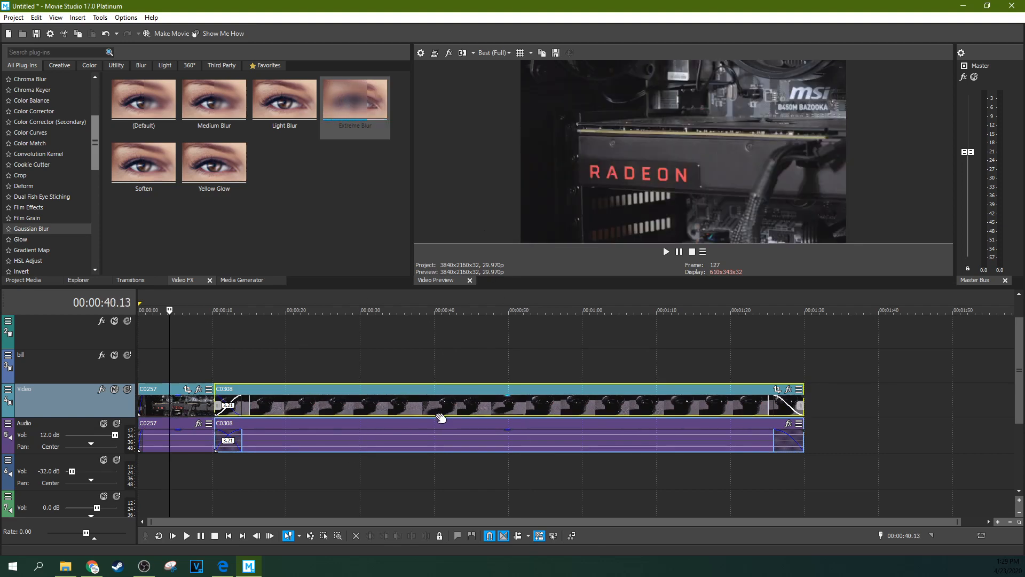
Try cropping and repositioning C0308's frame around the lens, ending with a crop area of about 2,434 by 1,369
{"action": "left_click", "coordinate": [777, 390]}
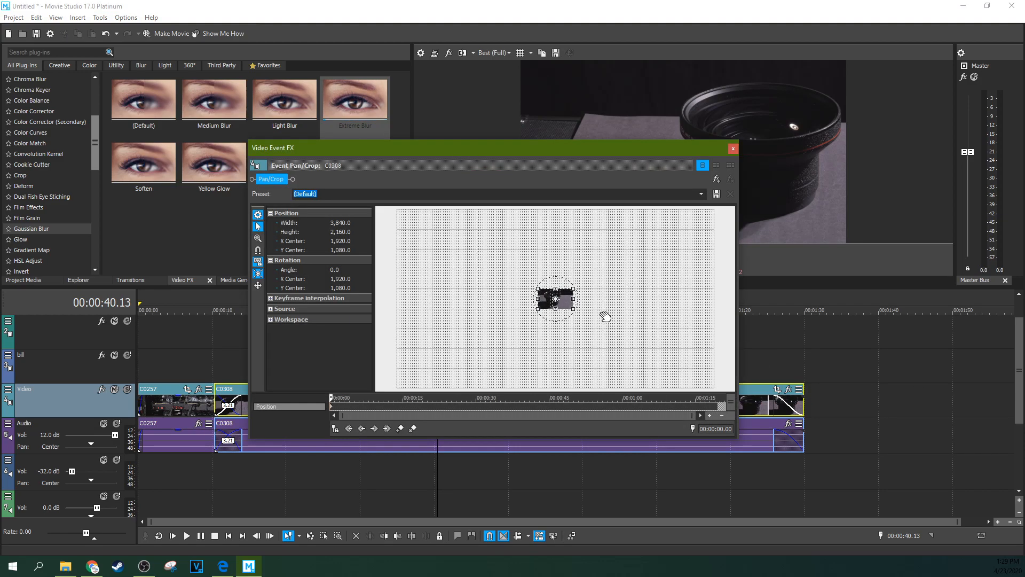
{"action": "scroll", "coordinate": [606, 317], "scroll_direction": "up", "scroll_amount": 10}
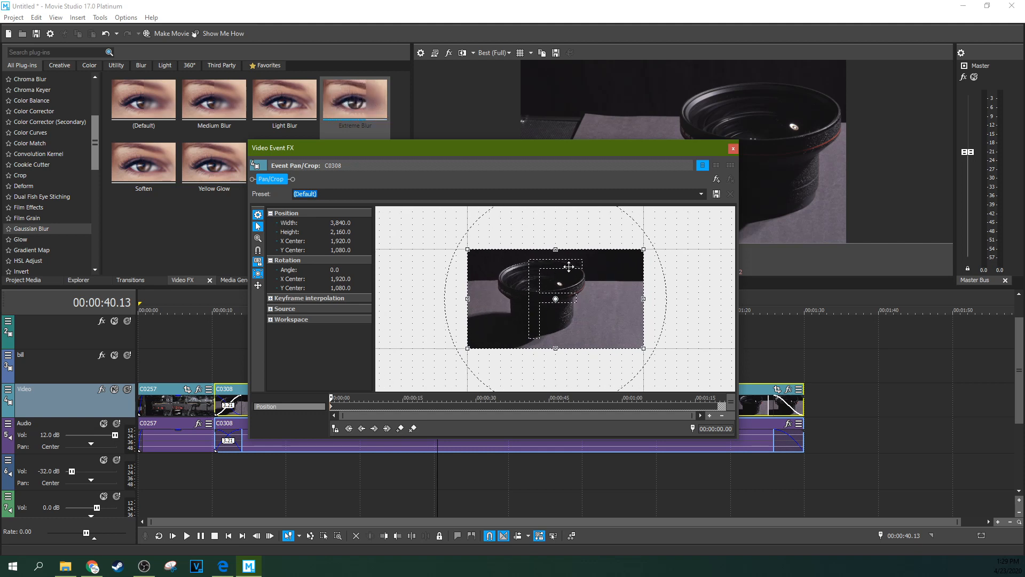
{"action": "left_click_drag", "start_coordinate": [645, 248], "coordinate": [565, 283]}
{"action": "left_click_drag", "start_coordinate": [578, 153], "coordinate": [378, 121]}
{"action": "left_click_drag", "start_coordinate": [350, 252], "coordinate": [398, 253]}
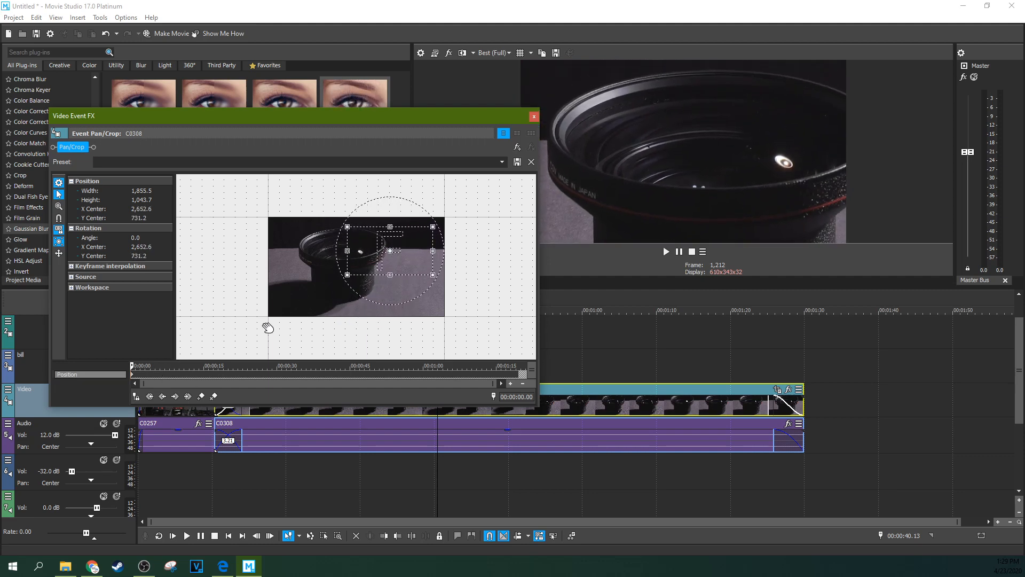
{"action": "left_click_drag", "start_coordinate": [390, 250], "coordinate": [354, 251]}
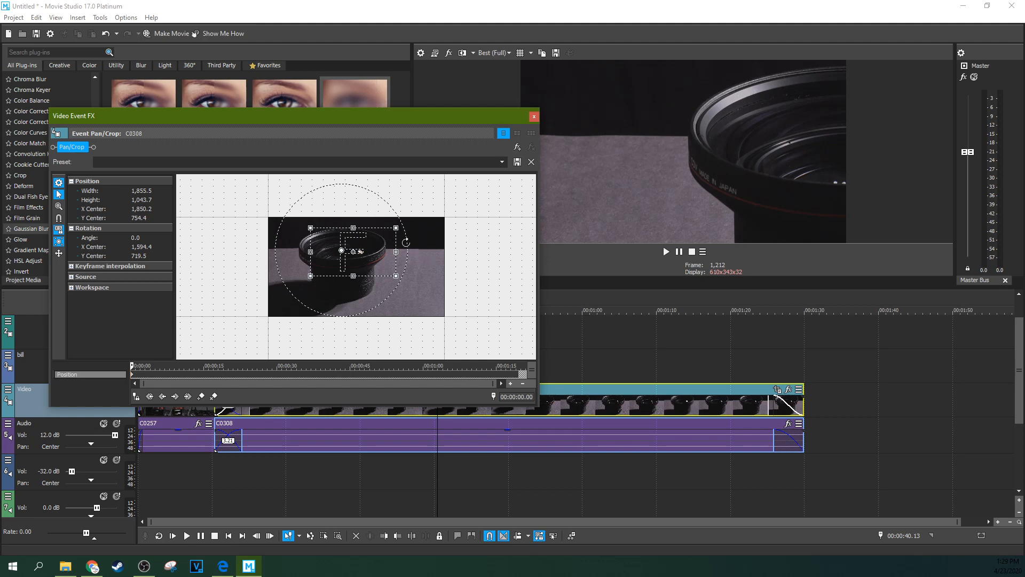
{"action": "left_click_drag", "start_coordinate": [369, 250], "coordinate": [407, 266]}
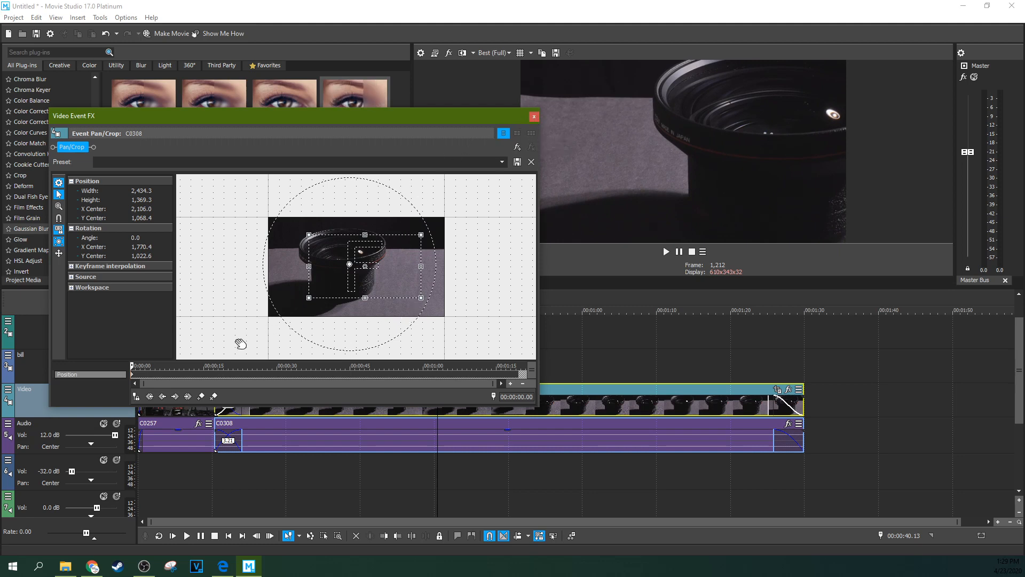
Restore C0308's pan/crop to the (Default) preset and close its settings
{"action": "left_click", "coordinate": [502, 162]}
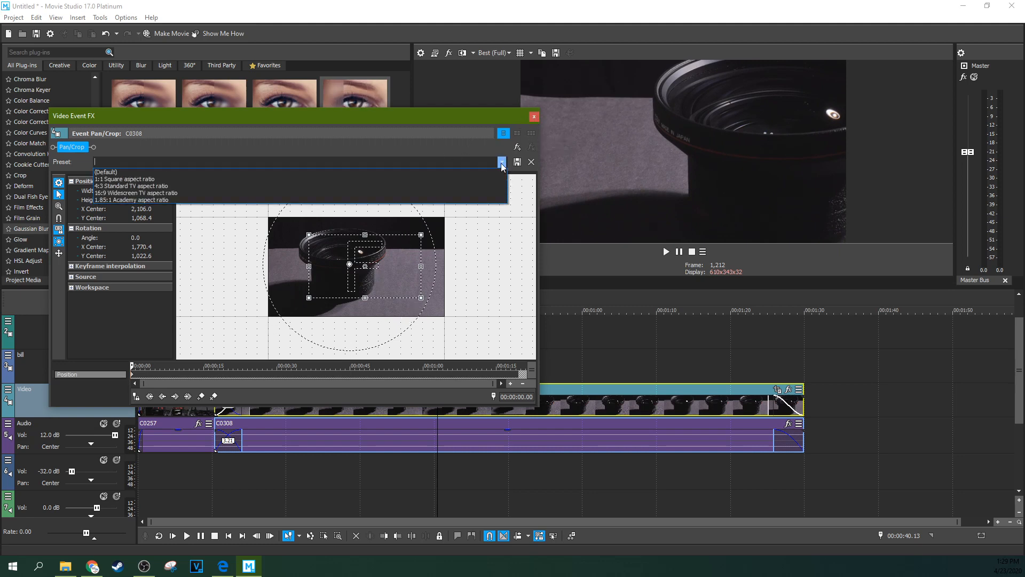
{"action": "left_click", "coordinate": [371, 174]}
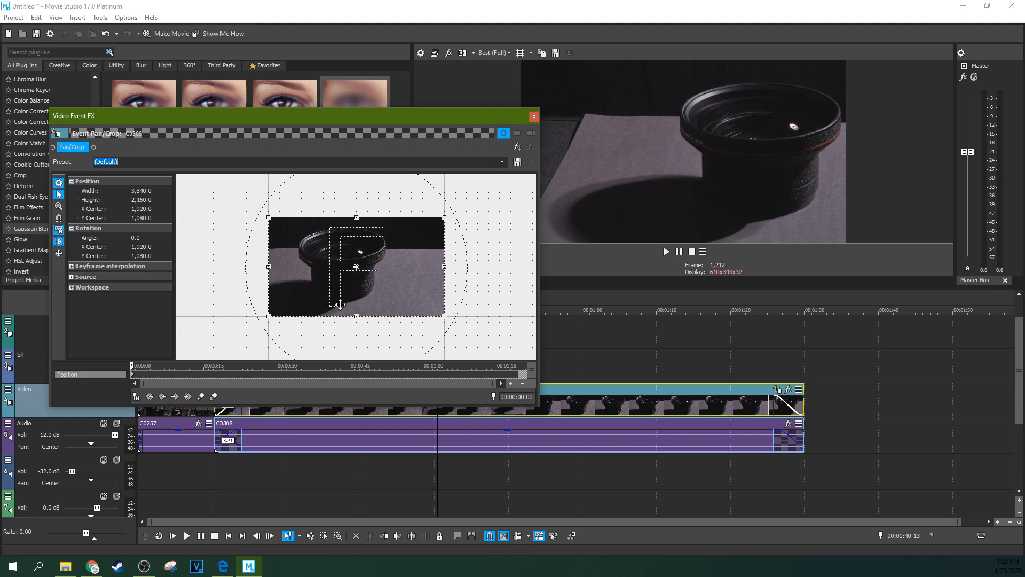
{"action": "left_click", "coordinate": [534, 116]}
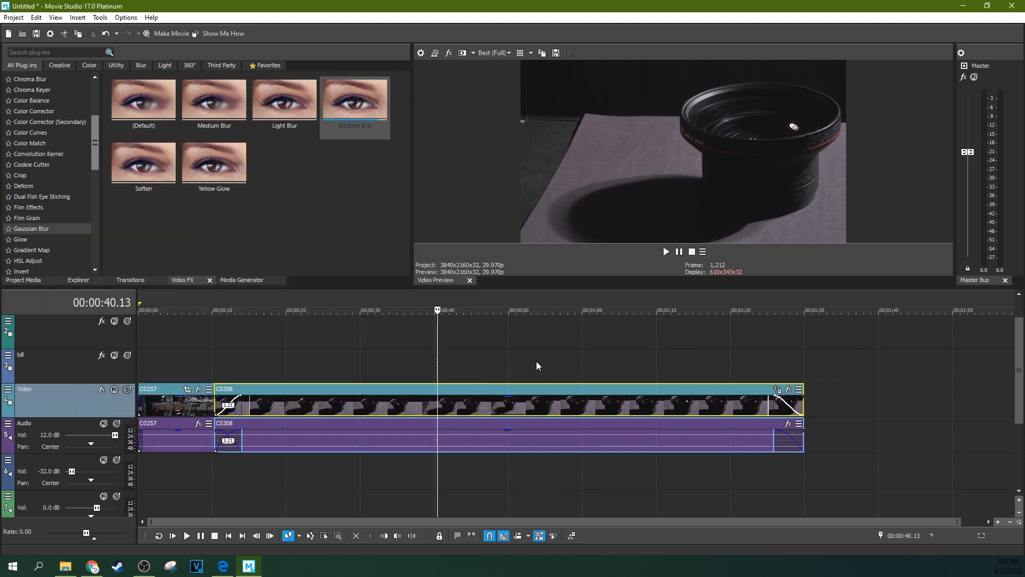
Apply the Yellow Glow Gaussian Blur to C0308, switch it to Light Blur, and raise the horizontal range to about 0.29
{"action": "left_click_drag", "start_coordinate": [227, 179], "coordinate": [382, 404]}
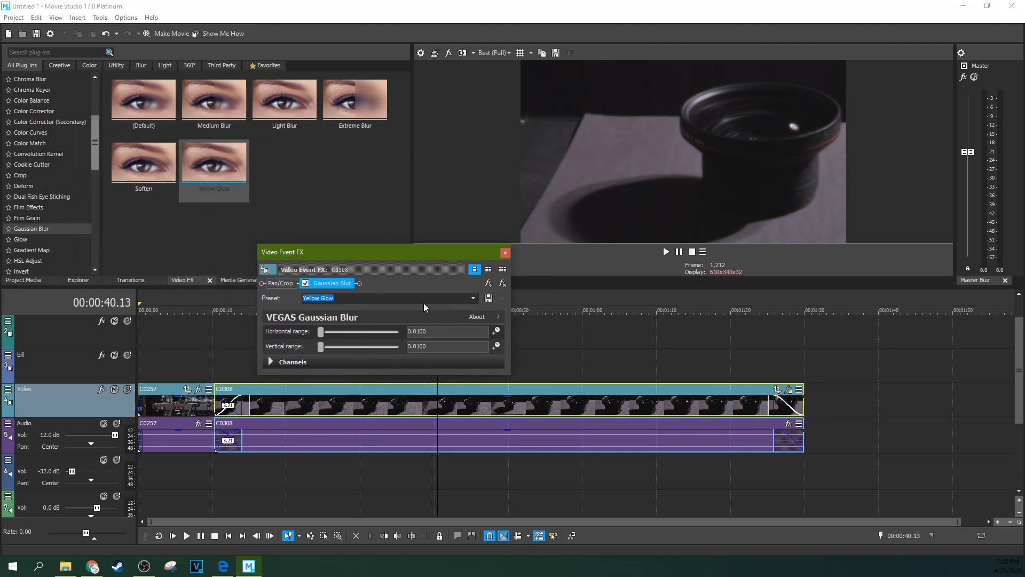
{"action": "left_click", "coordinate": [474, 298]}
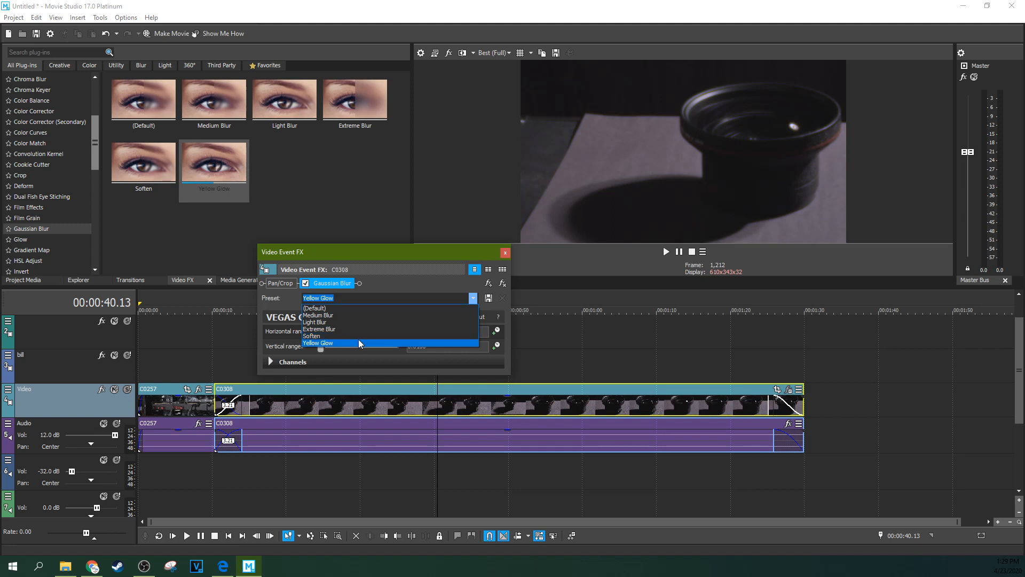
{"action": "left_click", "coordinate": [328, 322]}
{"action": "left_click_drag", "start_coordinate": [329, 331], "coordinate": [343, 332]}
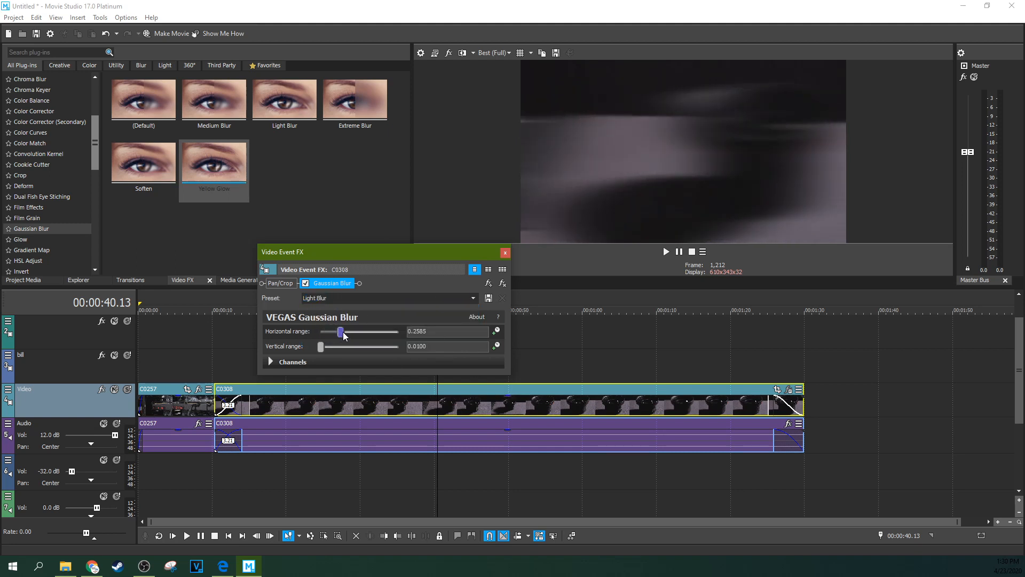
Save the blur settings as a preset named differnt, close the effect settings, and reload the Gaussian Blur presets
{"action": "left_click", "coordinate": [470, 297]}
{"action": "left_click", "coordinate": [408, 296]}
{"action": "left_click", "coordinate": [489, 298]}
{"action": "left_click", "coordinate": [505, 252]}
{"action": "left_click", "coordinate": [46, 220]}
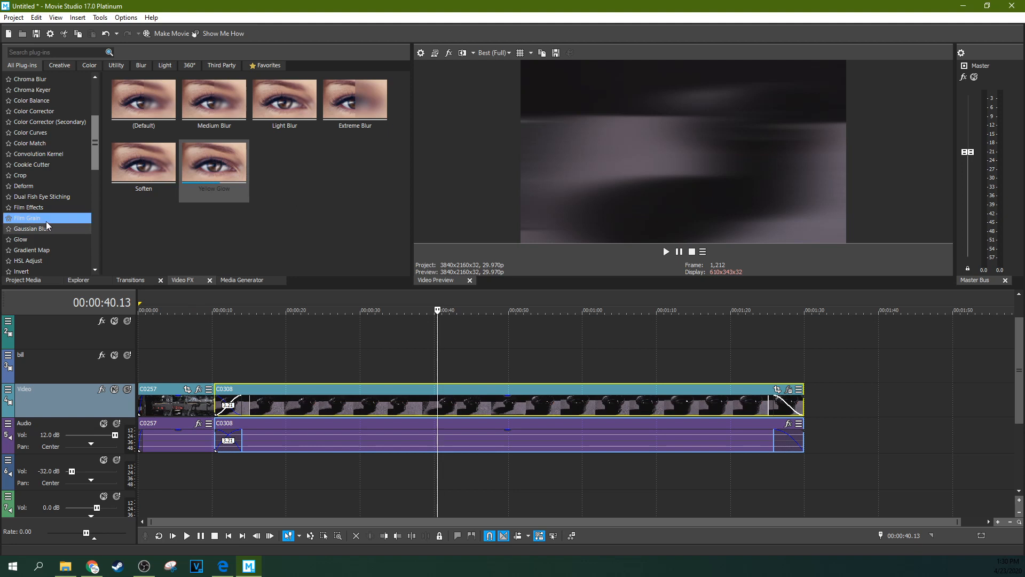
{"action": "left_click", "coordinate": [46, 223]}
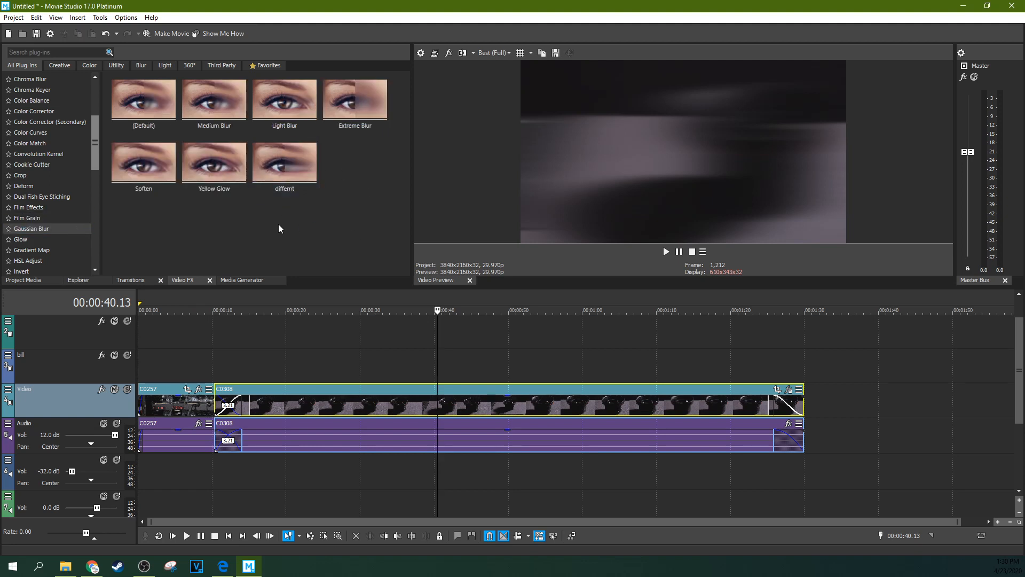
Examine the differnt preset in the Gaussian Blur gallery and in the preset list of C0308's blur effect
{"action": "left_click_drag", "start_coordinate": [288, 181], "coordinate": [357, 338]}
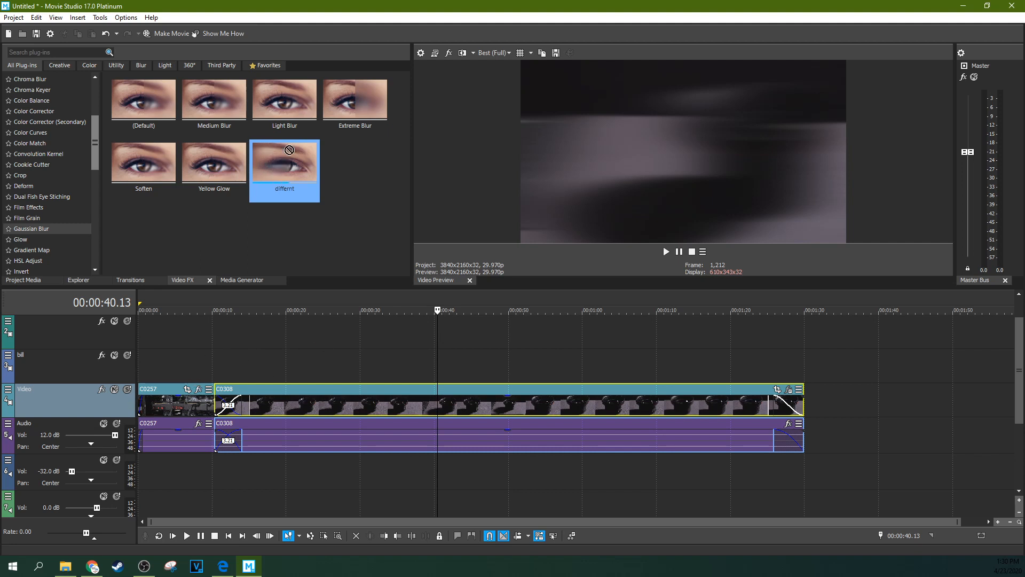
{"action": "left_click_drag", "start_coordinate": [331, 376], "coordinate": [299, 194]}
{"action": "left_click_drag", "start_coordinate": [632, 489], "coordinate": [789, 394]}
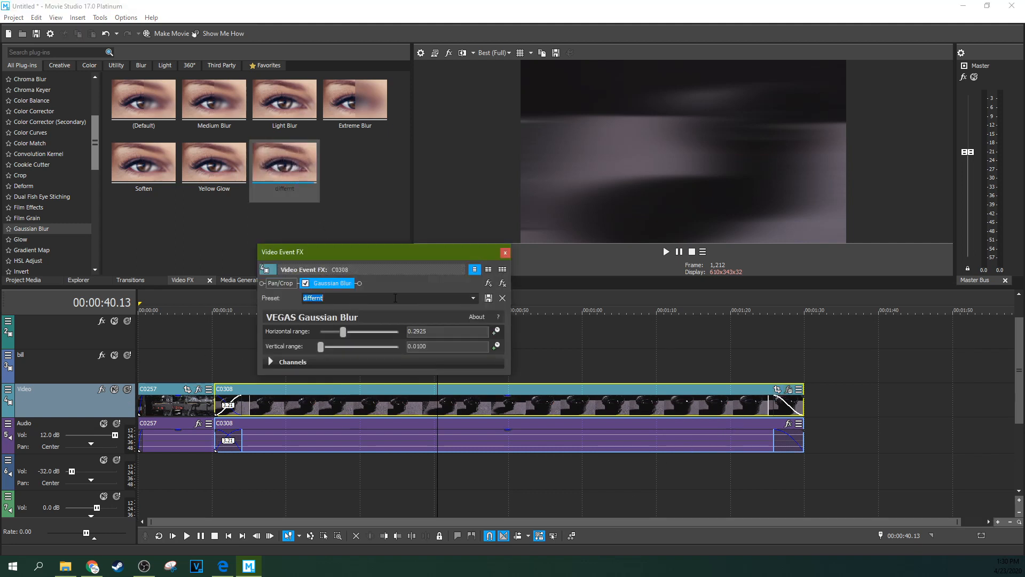
{"action": "left_click", "coordinate": [473, 298]}
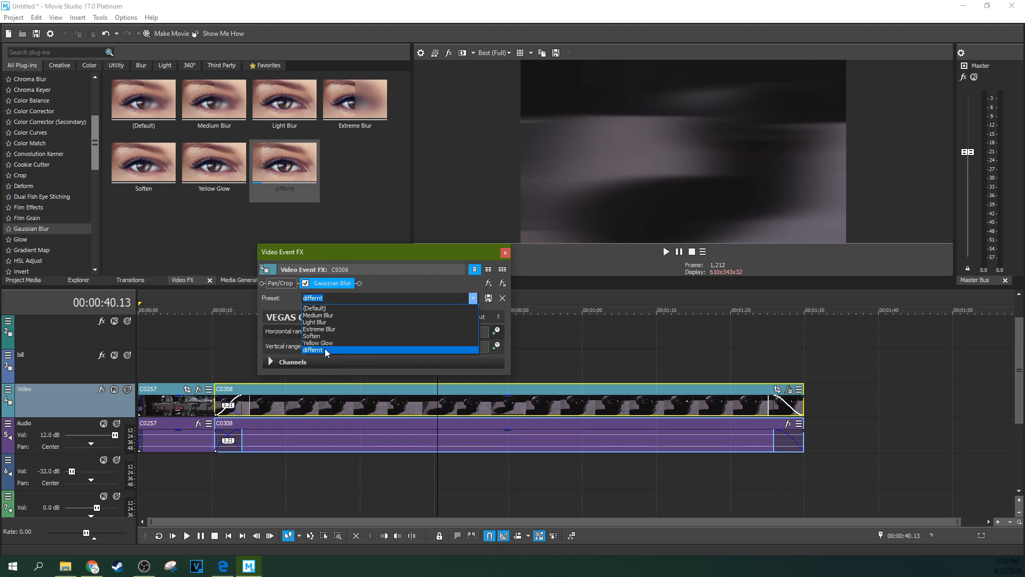
{"action": "left_click", "coordinate": [287, 295]}
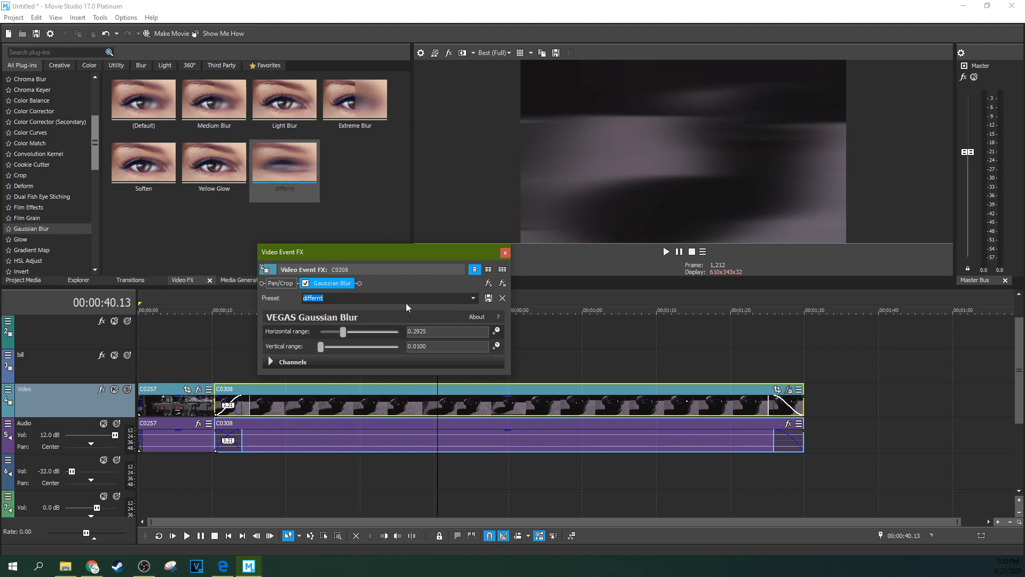
Remove the Gaussian Blur effect from C0308, close its effect settings, and deselect the clip
{"action": "left_click", "coordinate": [501, 284]}
{"action": "left_click", "coordinate": [504, 252]}
{"action": "left_click", "coordinate": [325, 344]}
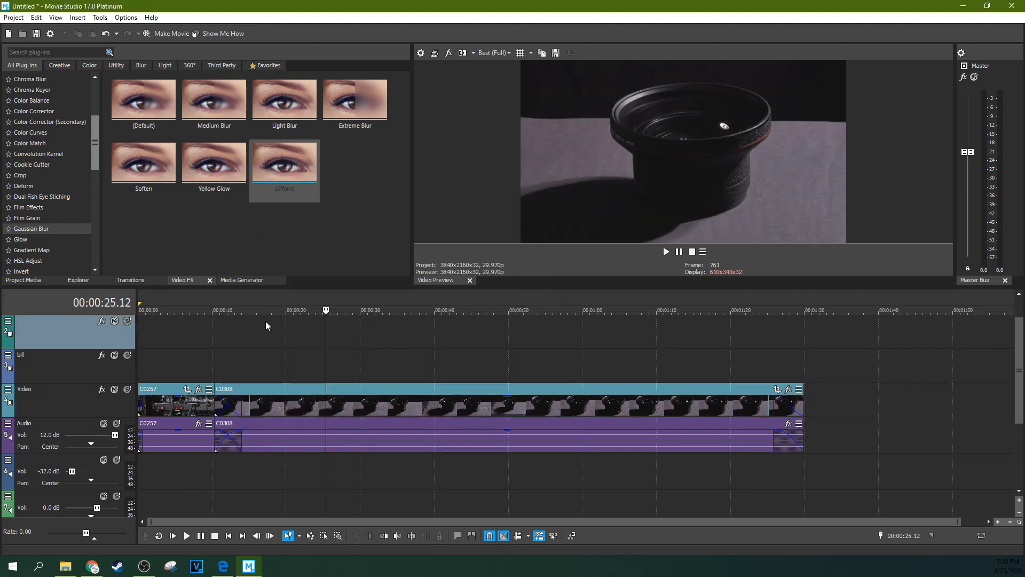
Add a (Default) Titles and Text event to the track above the Video track and move it to the timeline start over C0257
{"action": "left_click", "coordinate": [235, 279]}
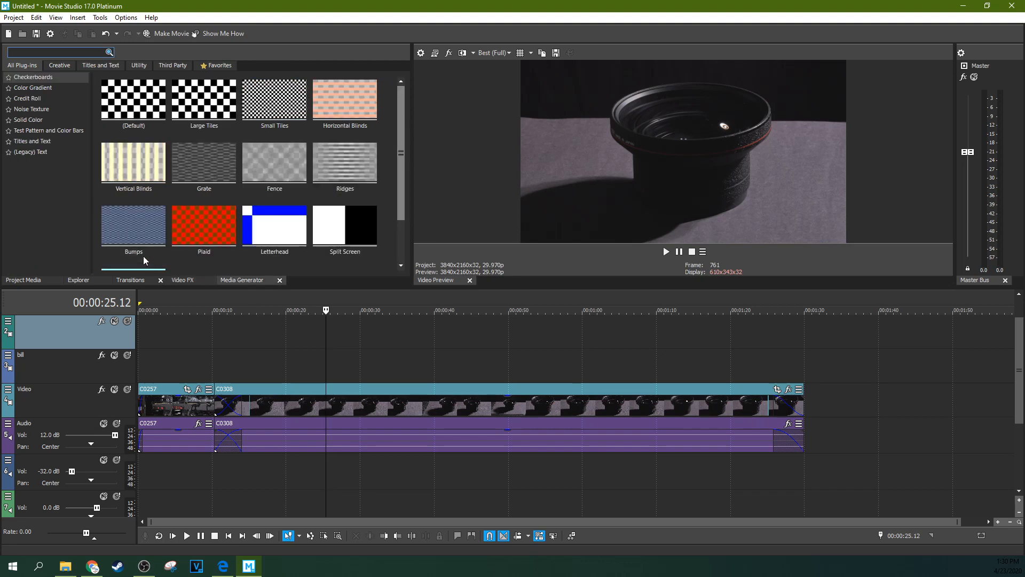
{"action": "left_click", "coordinate": [47, 141]}
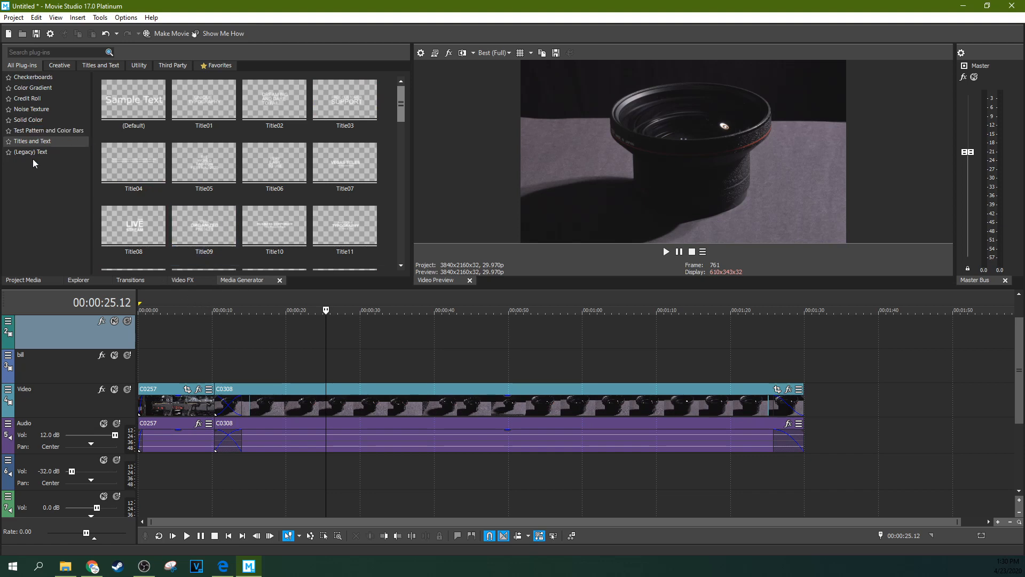
{"action": "scroll", "coordinate": [296, 174], "scroll_direction": "down", "scroll_amount": 4}
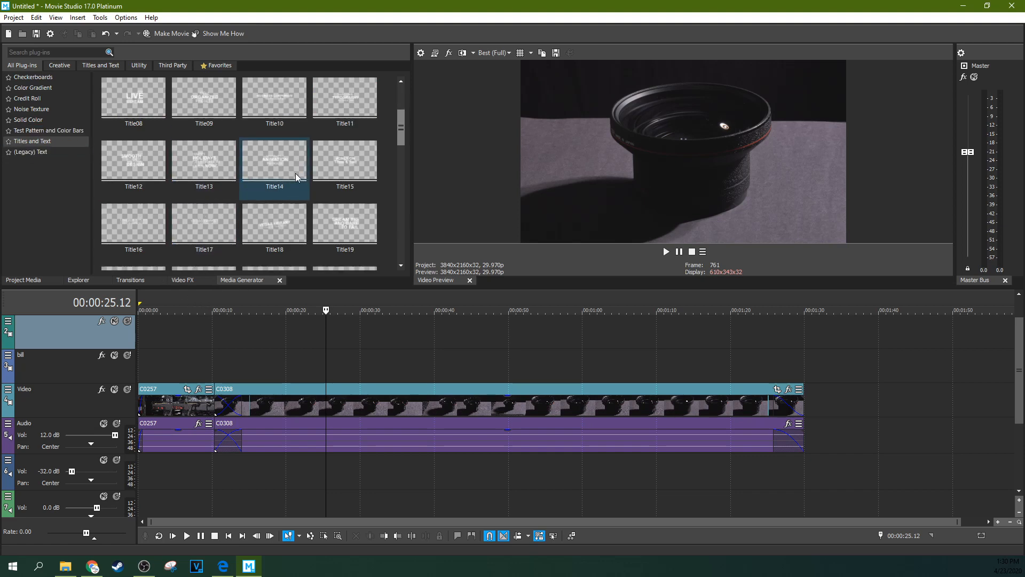
{"action": "scroll", "coordinate": [296, 173], "scroll_direction": "down", "scroll_amount": 5}
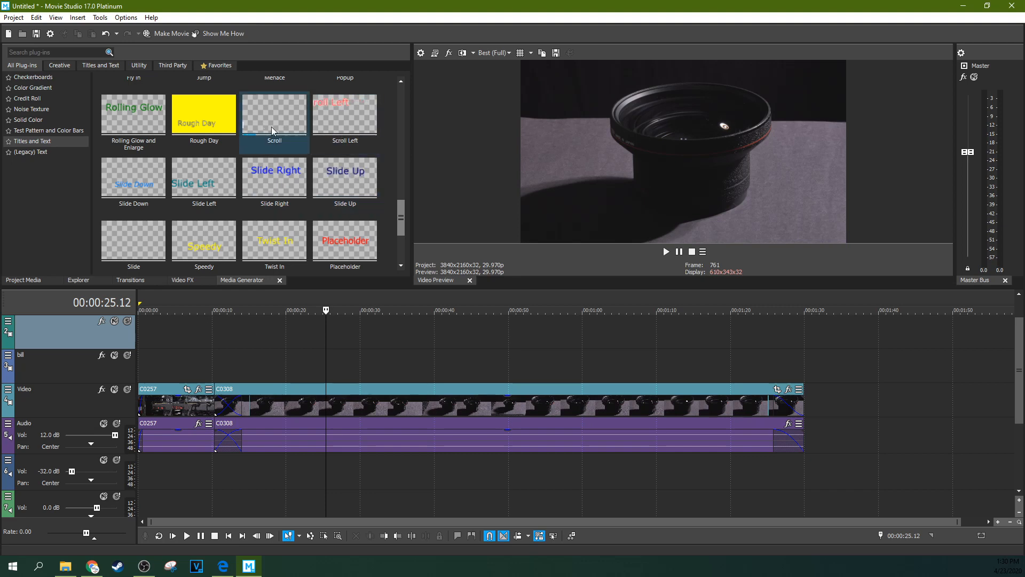
{"action": "left_click_drag", "start_coordinate": [400, 207], "coordinate": [393, 118]}
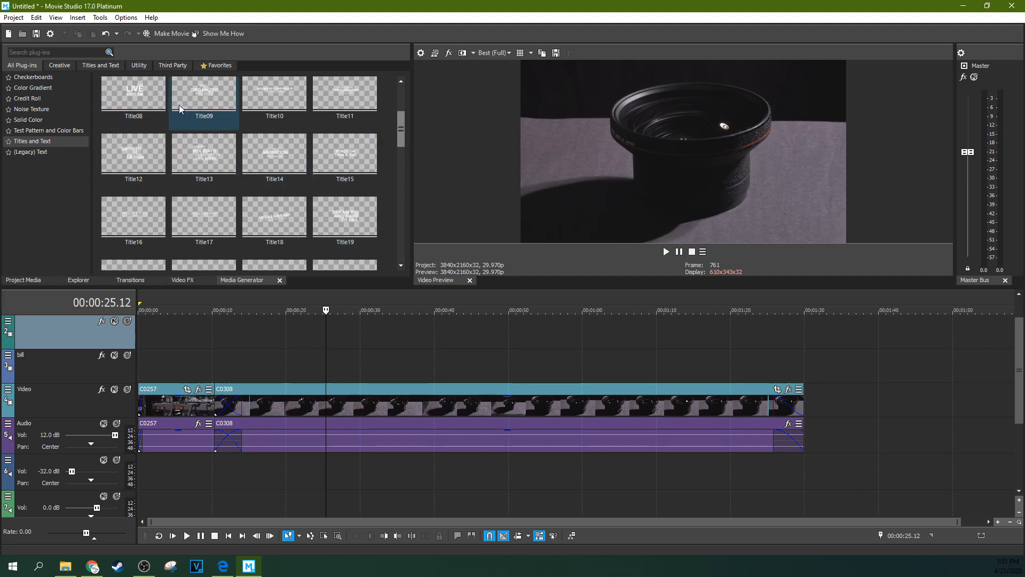
{"action": "left_click_drag", "start_coordinate": [402, 135], "coordinate": [398, 100]}
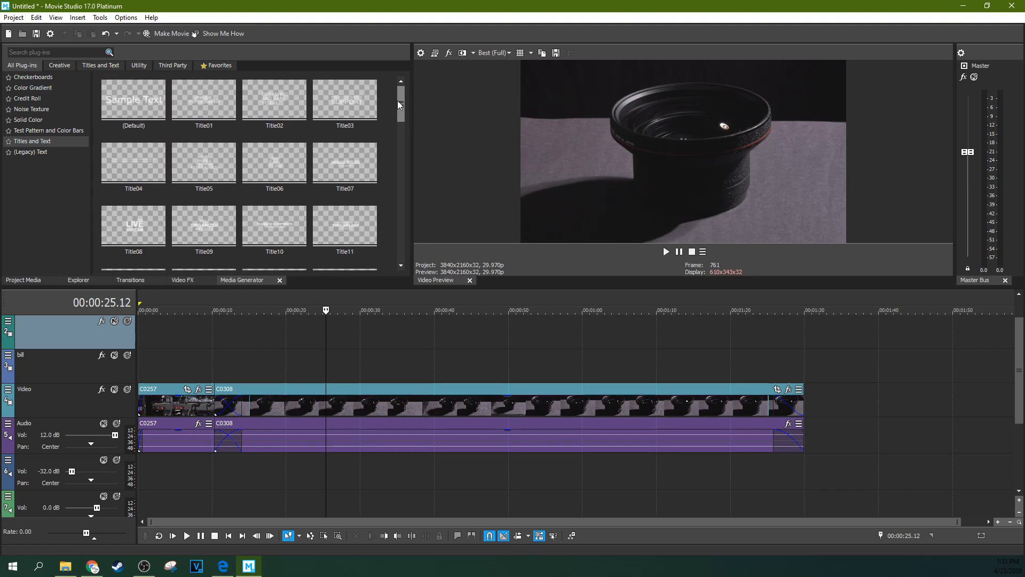
{"action": "left_click_drag", "start_coordinate": [126, 95], "coordinate": [227, 242]}
{"action": "left_click_drag", "start_coordinate": [270, 331], "coordinate": [848, 366]}
{"action": "left_click", "coordinate": [843, 371]}
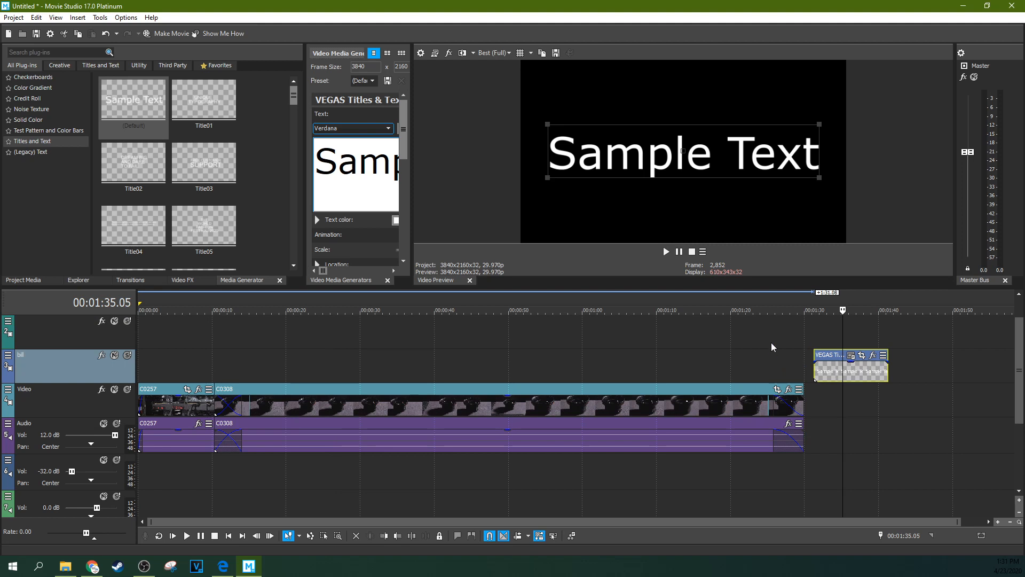
{"action": "left_click_drag", "start_coordinate": [855, 371], "coordinate": [178, 362]}
{"action": "left_click", "coordinate": [178, 362]}
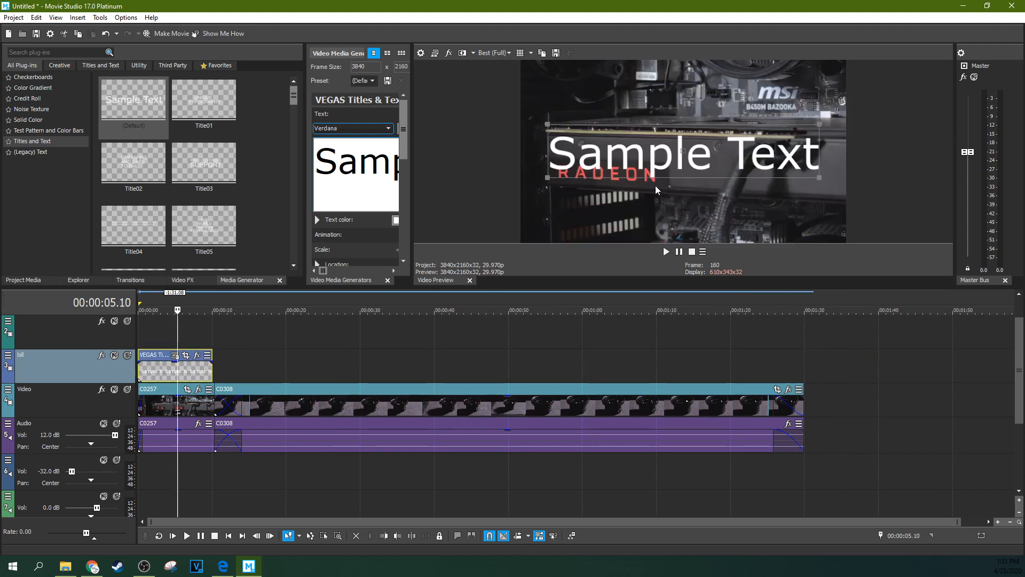
Enlarge the title's generator settings in width and height to show all of its text options
{"action": "left_click_drag", "start_coordinate": [307, 186], "coordinate": [143, 186]}
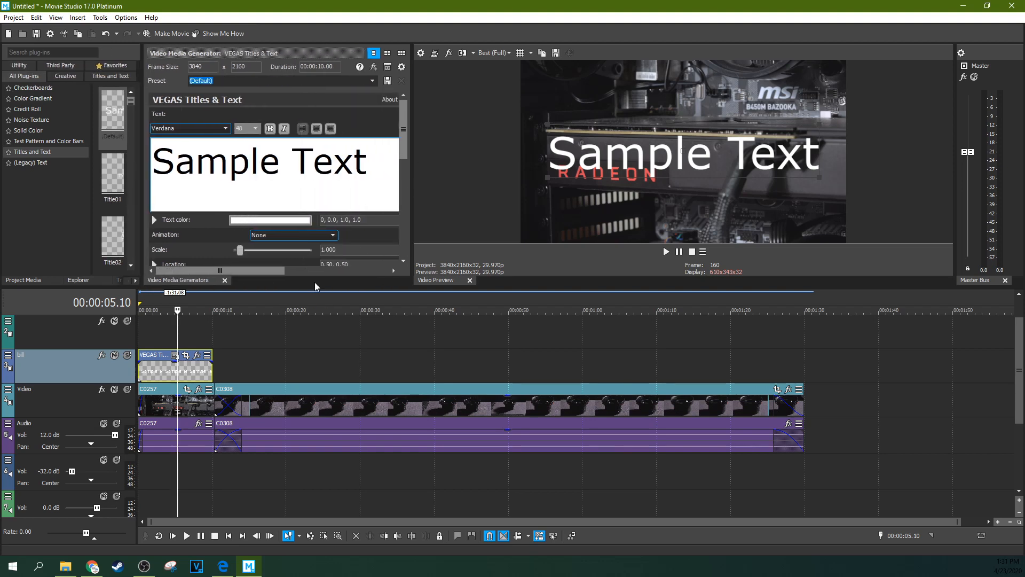
{"action": "left_click_drag", "start_coordinate": [309, 288], "coordinate": [310, 370]}
{"action": "left_click_drag", "start_coordinate": [410, 230], "coordinate": [457, 233]}
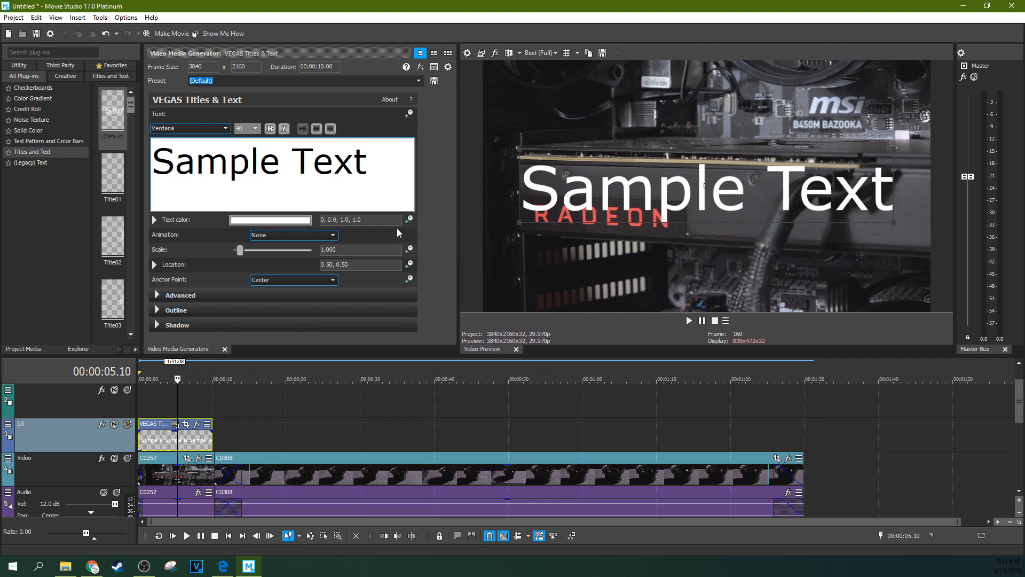
Replace the title's sample wording with "Text" and set its text color to red, 0, 0.94, 0.78, 1.0
{"action": "left_click_drag", "start_coordinate": [358, 170], "coordinate": [192, 175]}
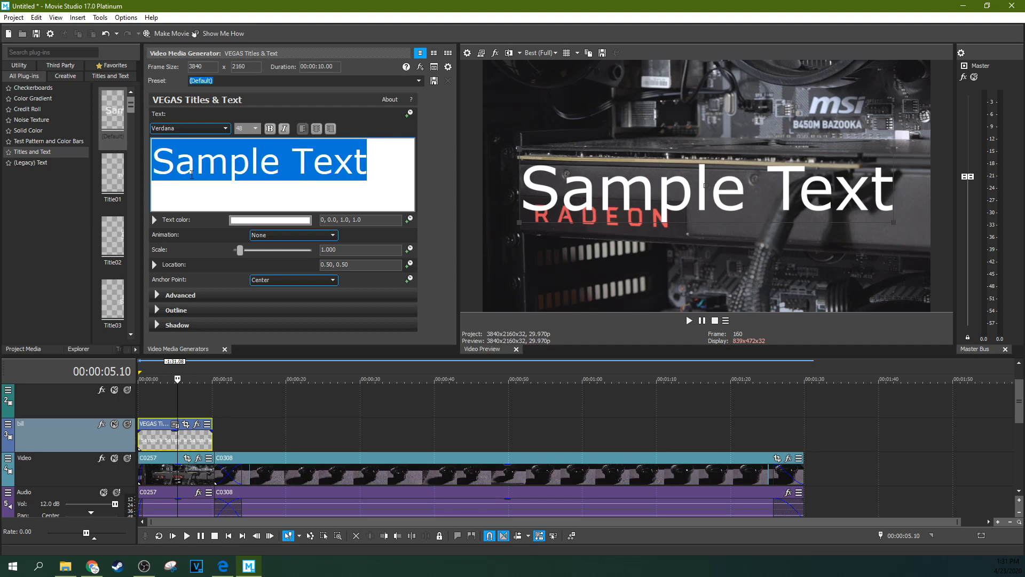
{"action": "type", "text": "Te"}
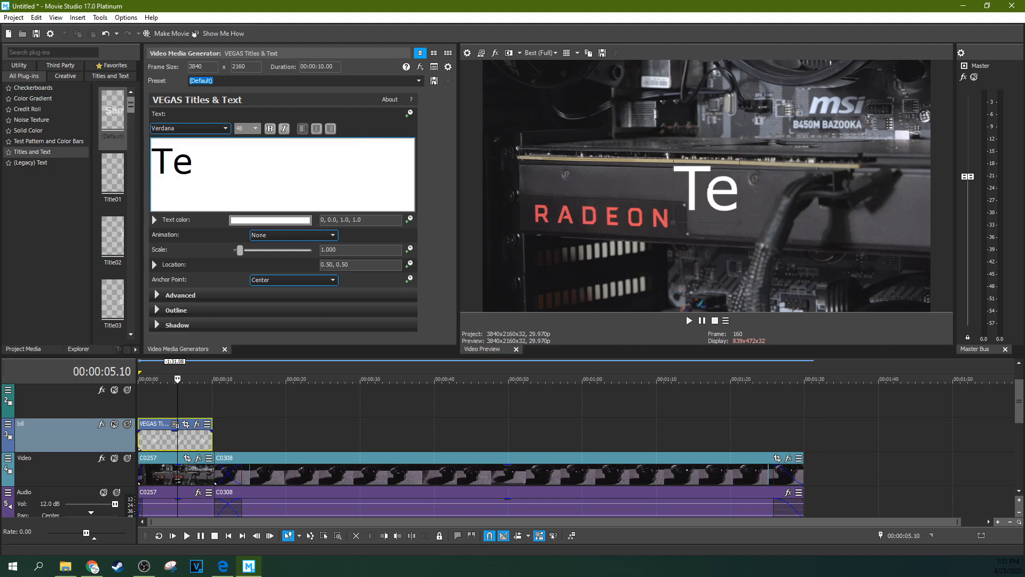
{"action": "type", "text": "xt"}
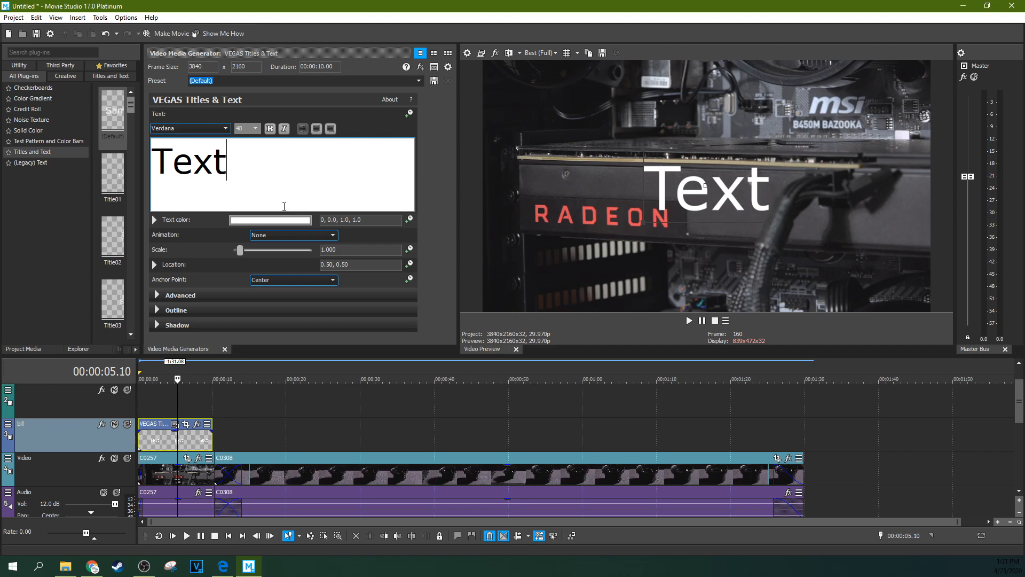
{"action": "left_click", "coordinate": [251, 221]}
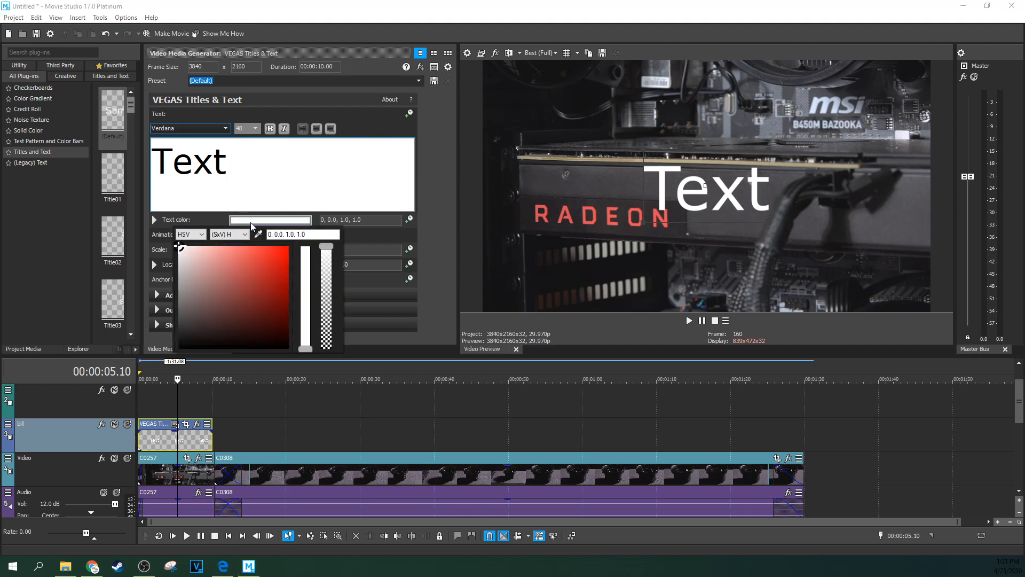
{"action": "left_click_drag", "start_coordinate": [276, 261], "coordinate": [282, 264]}
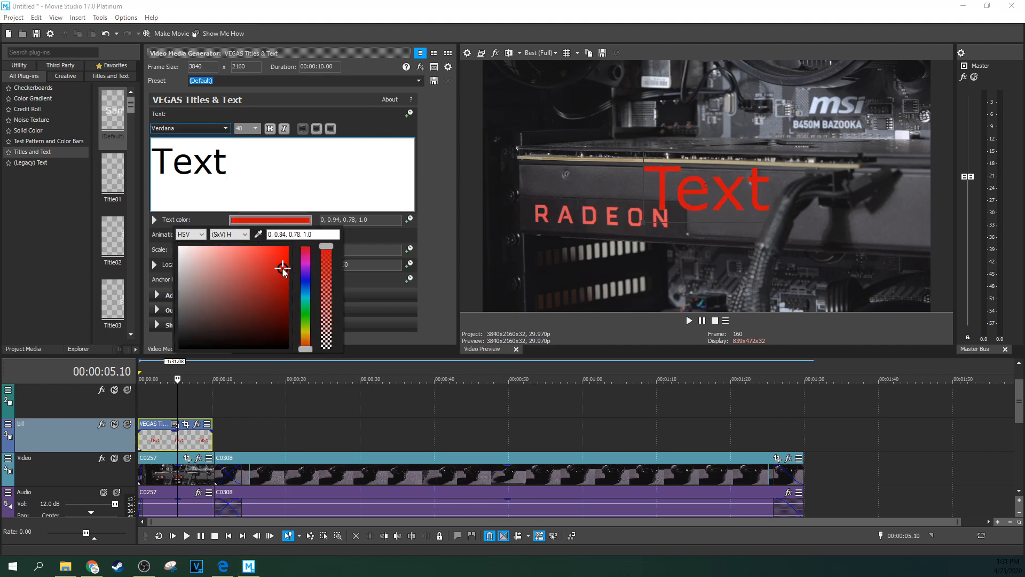
{"action": "left_click", "coordinate": [435, 235]}
Apply the Title17 animation to the title and play the timeline from the start to preview it
{"action": "left_click", "coordinate": [299, 235]}
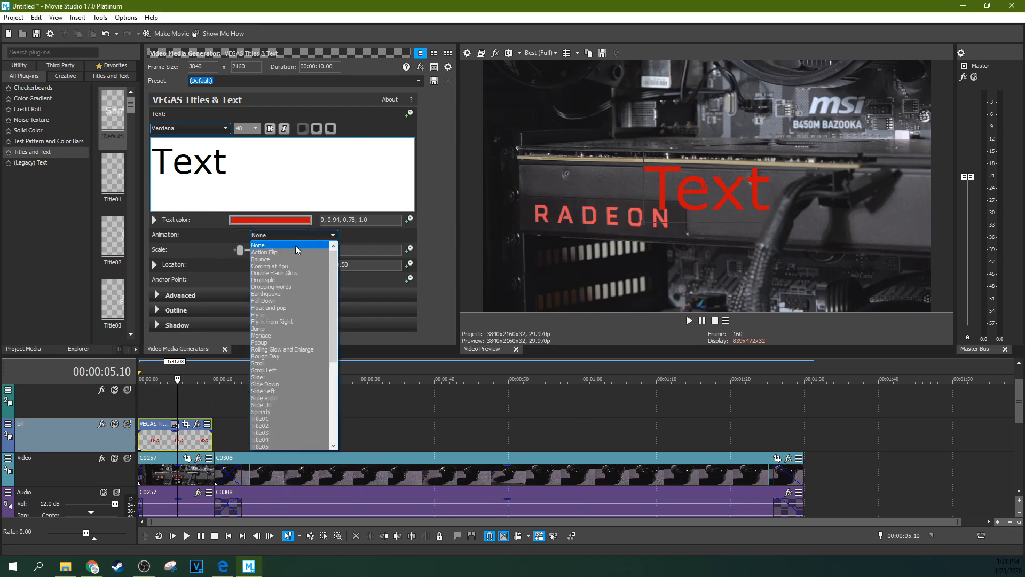
{"action": "scroll", "coordinate": [277, 391], "scroll_direction": "down", "scroll_amount": 7}
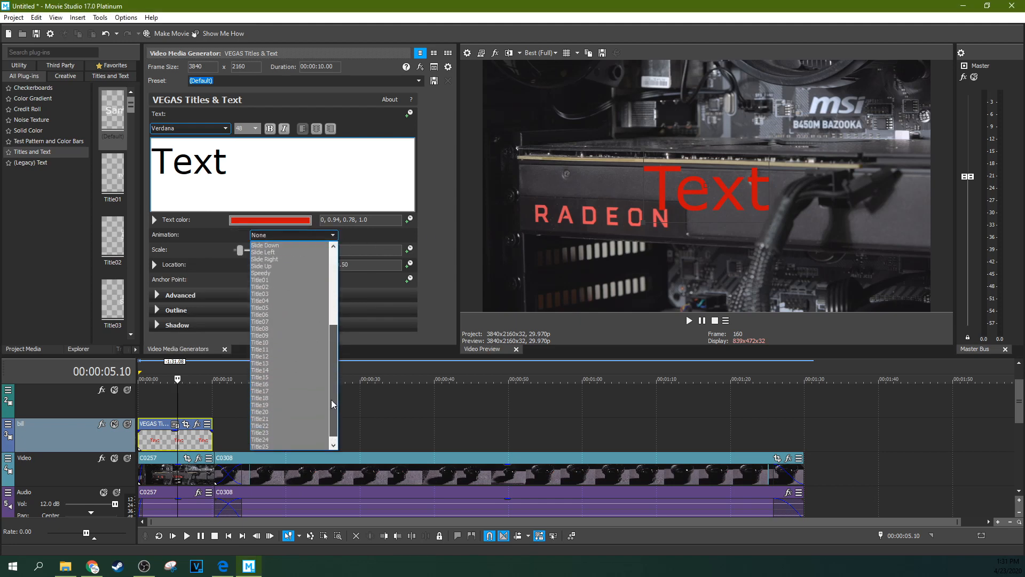
{"action": "left_click", "coordinate": [288, 384]}
{"action": "left_click", "coordinate": [150, 401]}
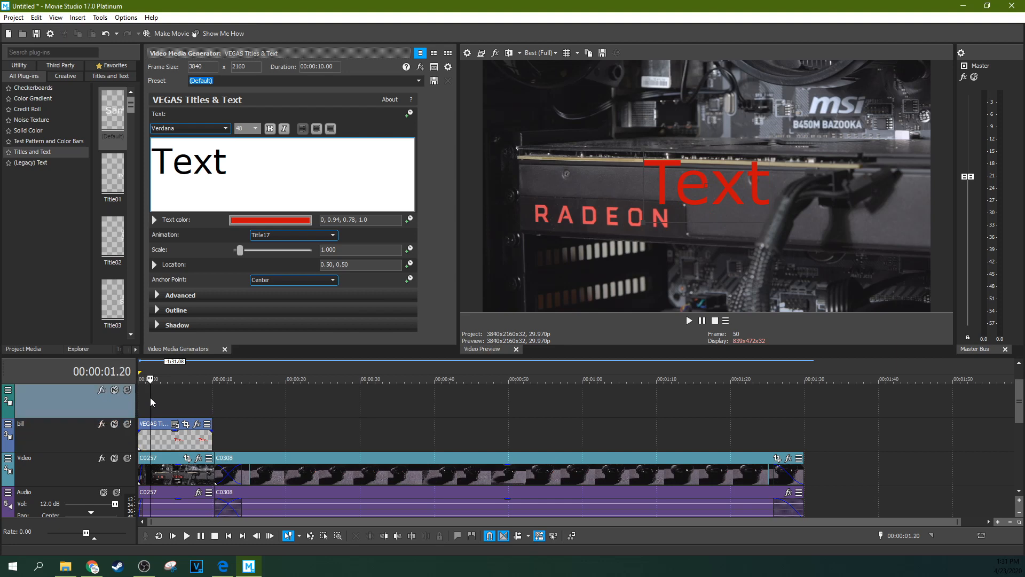
{"action": "key", "text": "space"}
{"action": "key", "text": "space"}
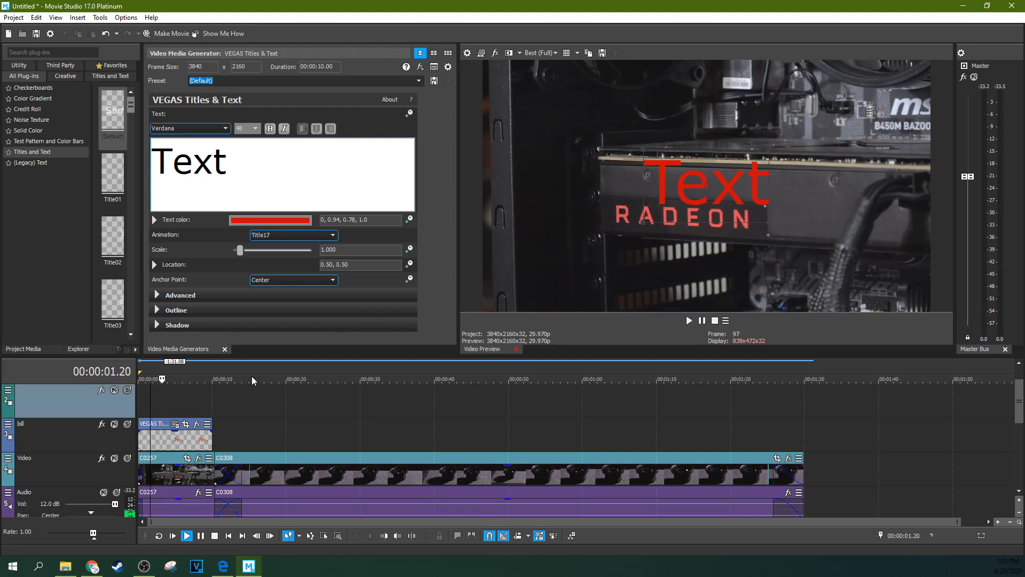
{"action": "left_click", "coordinate": [140, 404]}
{"action": "key", "text": "space"}
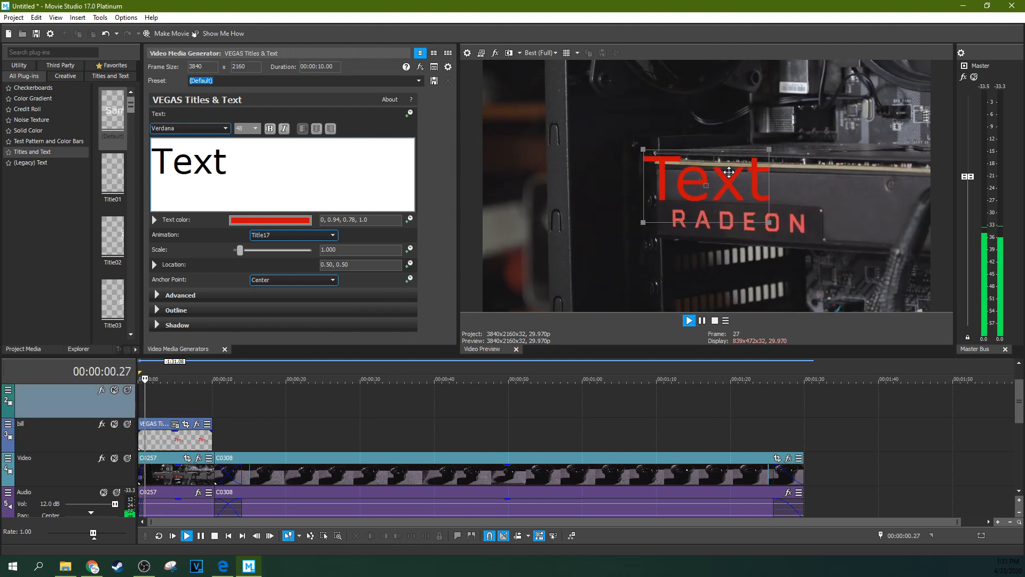
{"action": "left_click", "coordinate": [702, 321]}
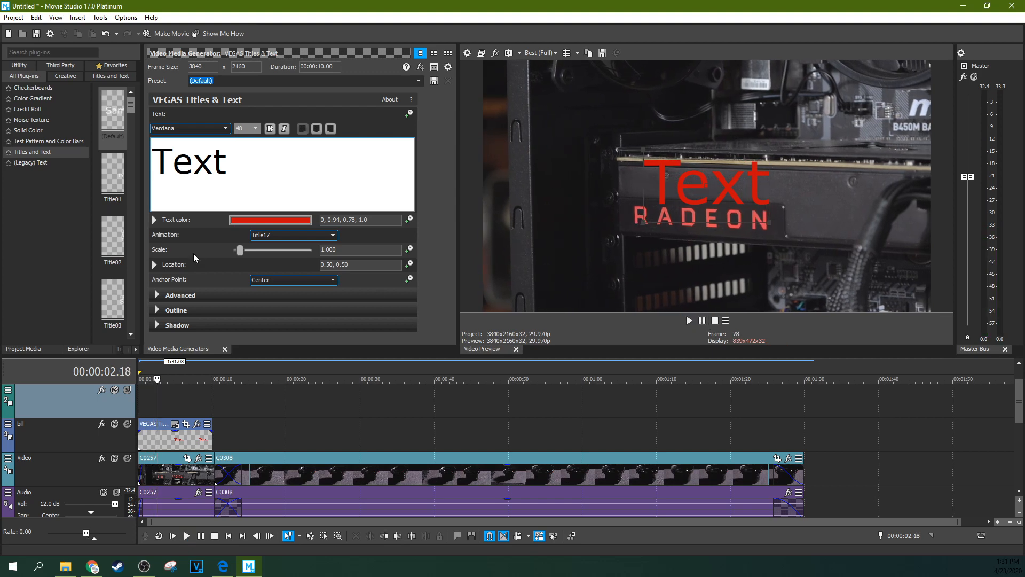
Set the title's animation to None and play the timeline briefly to preview the static text
{"action": "left_click", "coordinate": [293, 235]}
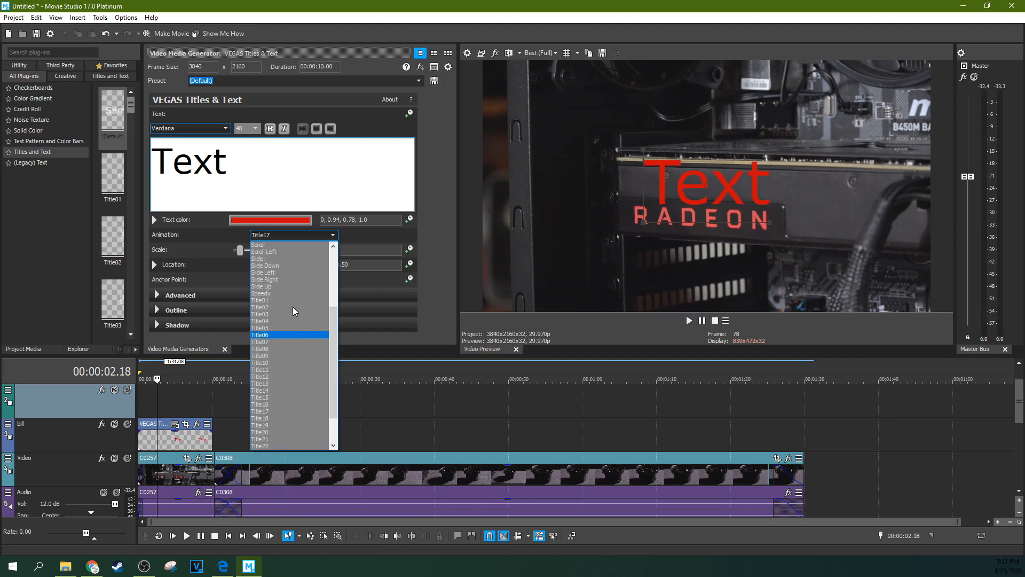
{"action": "left_click", "coordinate": [448, 244]}
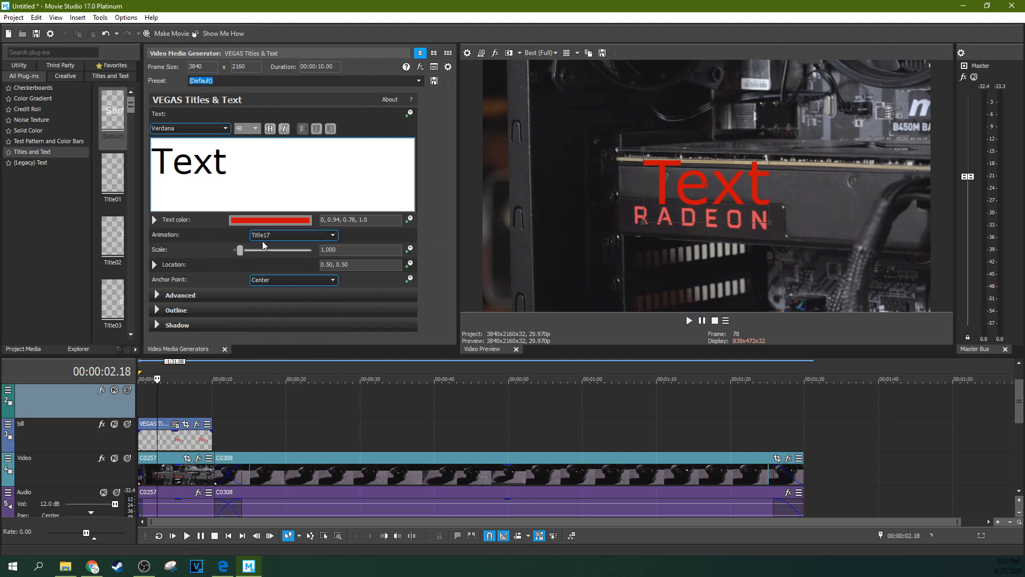
{"action": "left_click", "coordinate": [291, 237]}
{"action": "scroll", "coordinate": [278, 320], "scroll_direction": "up", "scroll_amount": 4}
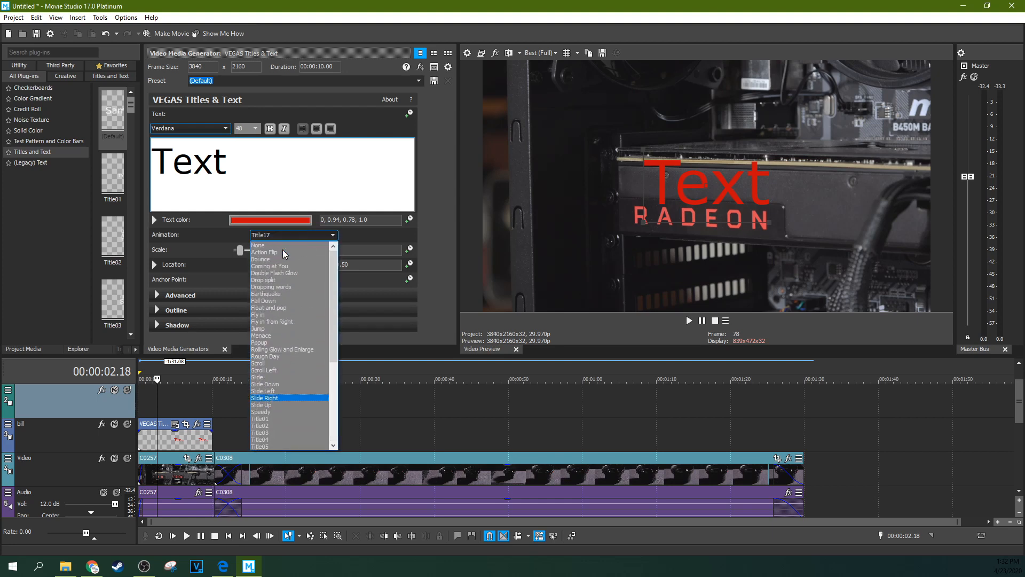
{"action": "left_click", "coordinate": [277, 247]}
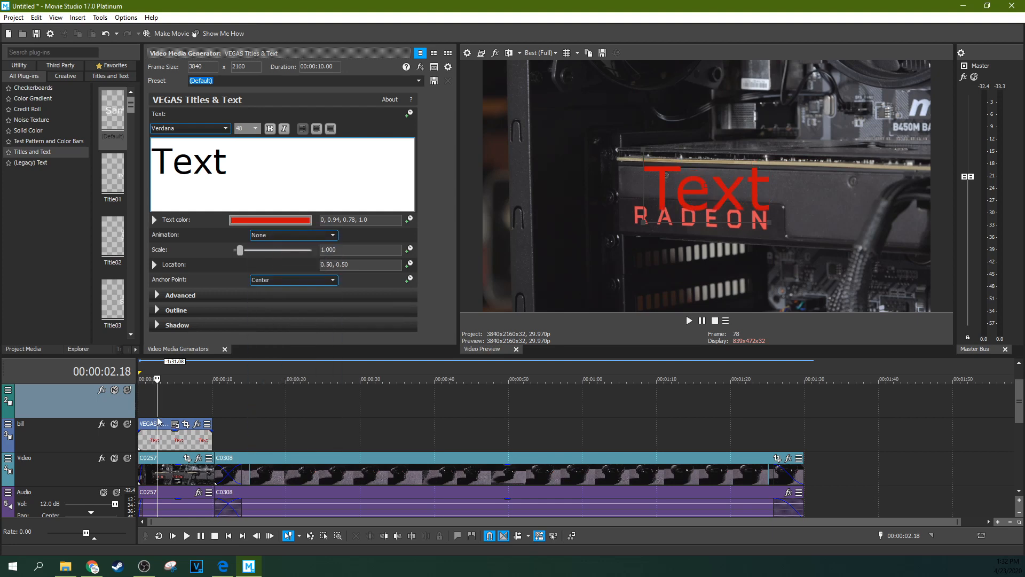
{"action": "key", "text": "space"}
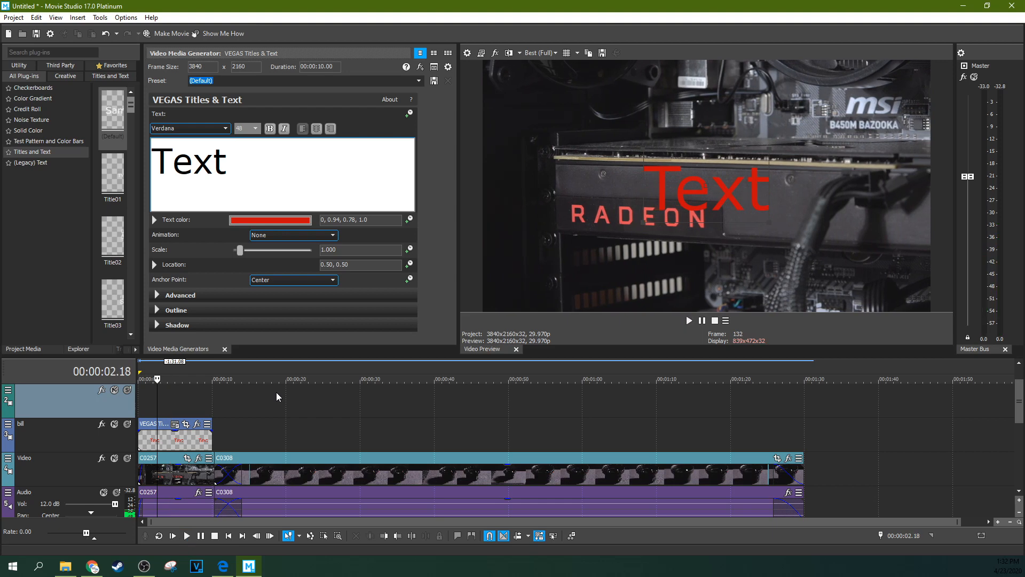
{"action": "key", "text": "space"}
Set the title's scale to about 1.178 and its font to Strawberry Blossom
{"action": "left_click_drag", "start_coordinate": [241, 251], "coordinate": [243, 252]}
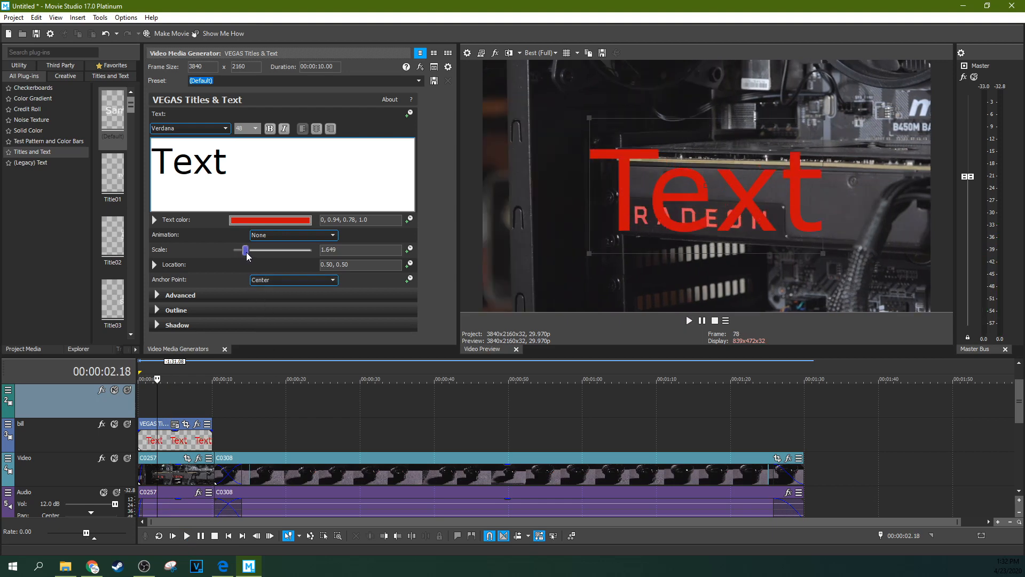
{"action": "key", "text": "ctrl+a"}
{"action": "left_click", "coordinate": [225, 128]}
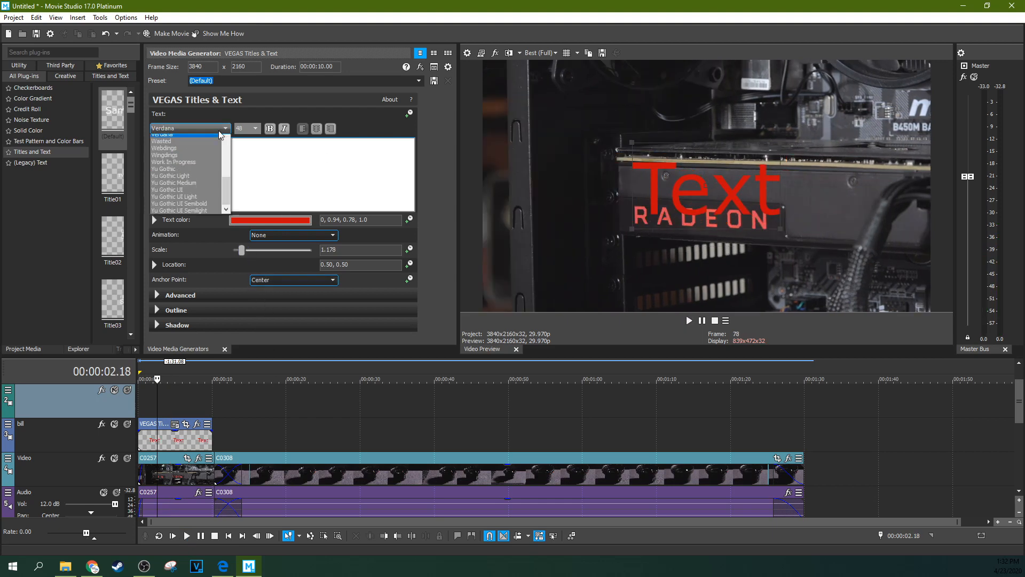
{"action": "left_click", "coordinate": [203, 159]}
{"action": "left_click", "coordinate": [226, 156]}
{"action": "left_click", "coordinate": [218, 131]}
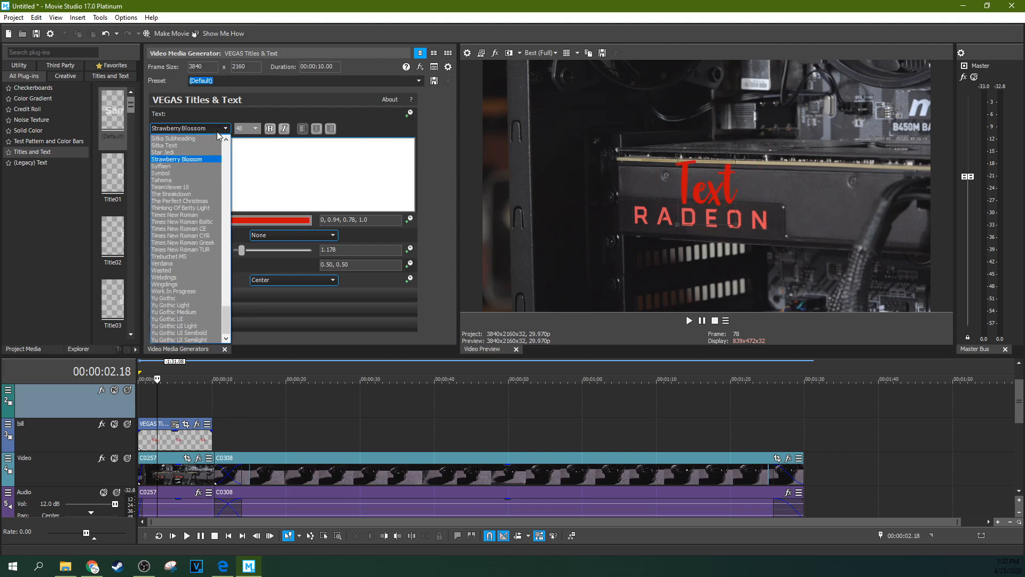
{"action": "left_click", "coordinate": [254, 160]}
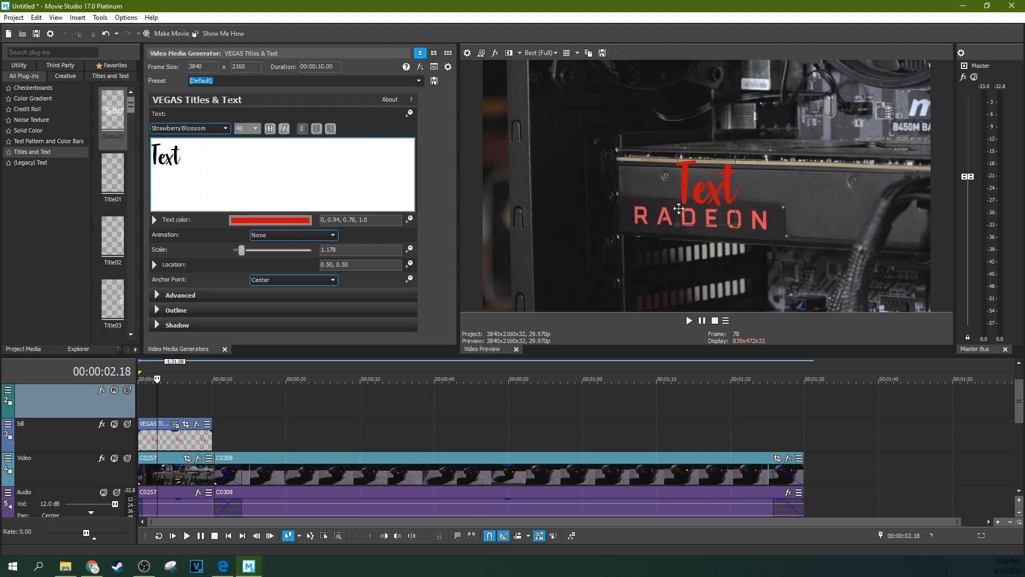
Try several positions for the title over the video frame, ending at about location 0.82, 0.79 over the motherboard logo
{"action": "left_click_drag", "start_coordinate": [706, 190], "coordinate": [648, 155]}
{"action": "left_click", "coordinate": [183, 443]}
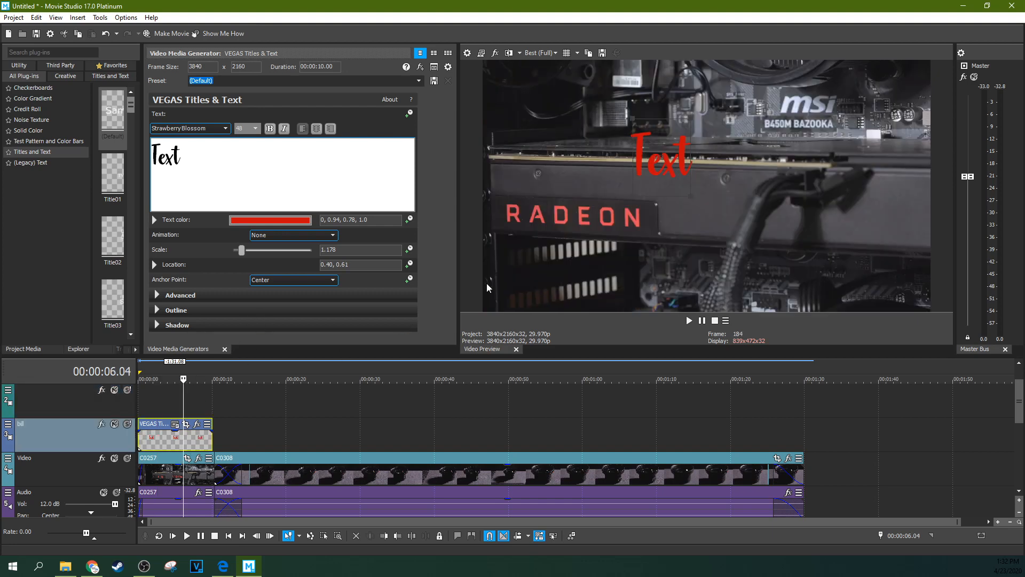
{"action": "left_click_drag", "start_coordinate": [663, 158], "coordinate": [597, 179]}
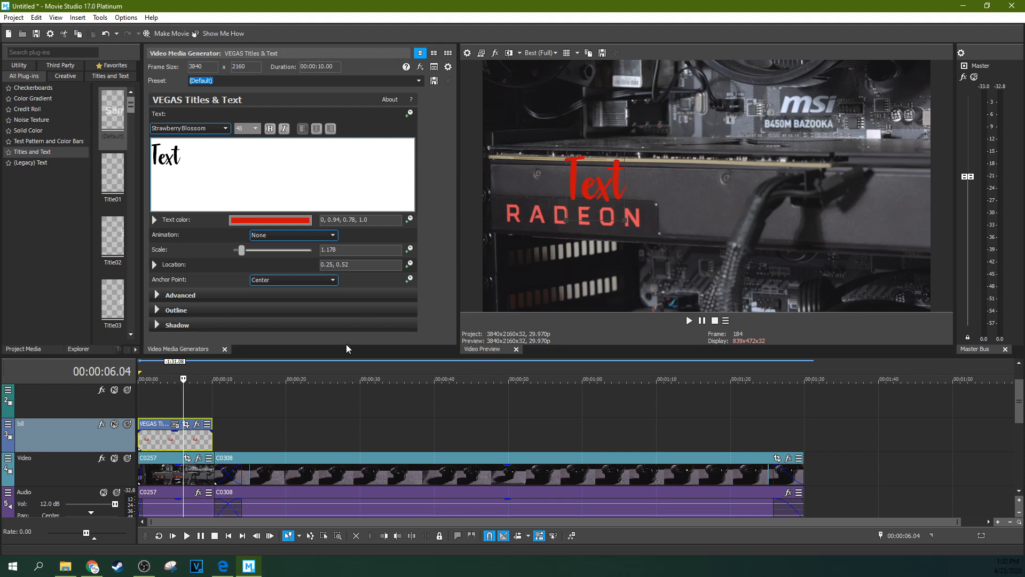
{"action": "left_click", "coordinate": [166, 443]}
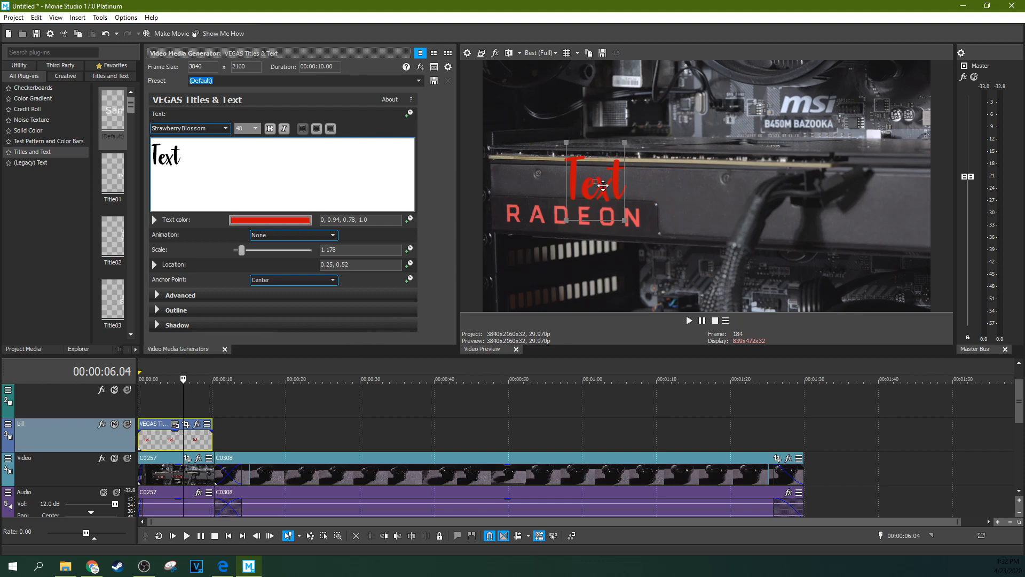
{"action": "left_click_drag", "start_coordinate": [592, 178], "coordinate": [842, 106]}
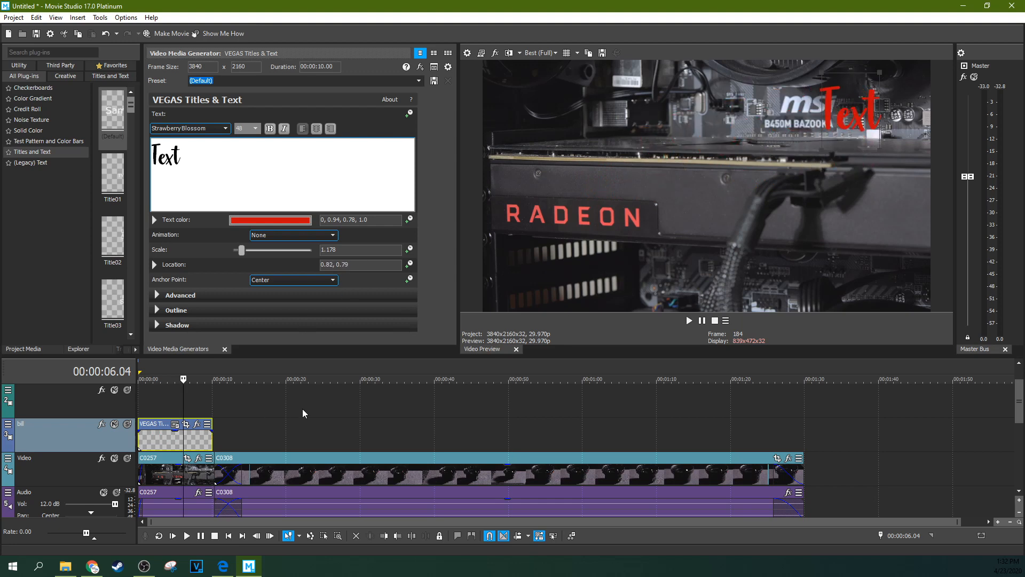
Try adjusting C0308's audio gain and the title event's opacity, and move the title to about location 0.39, 0.48
{"action": "left_click_drag", "start_coordinate": [509, 499], "coordinate": [509, 516]}
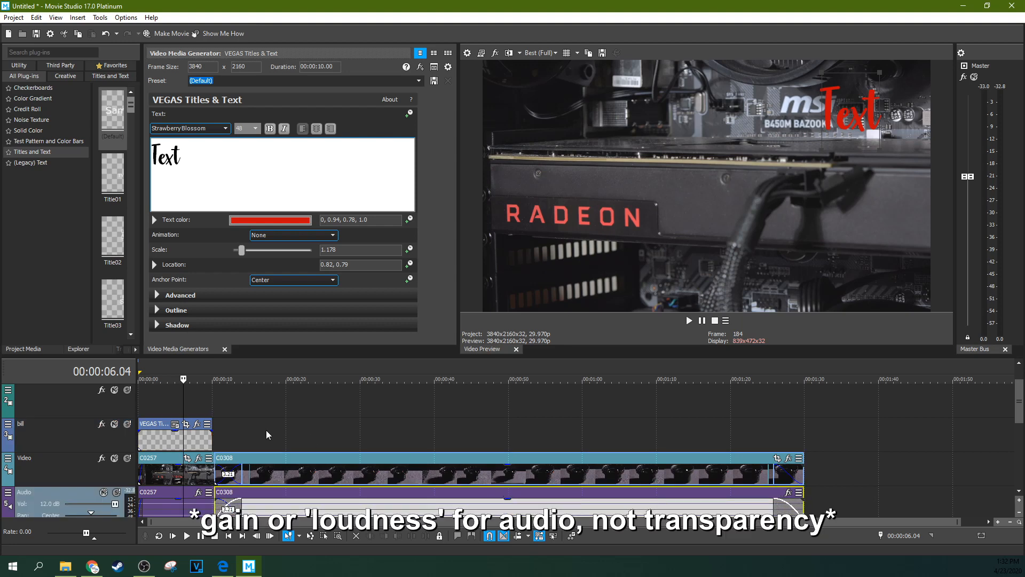
{"action": "left_click_drag", "start_coordinate": [178, 435], "coordinate": [179, 439]}
{"action": "left_click_drag", "start_coordinate": [873, 132], "coordinate": [680, 213]}
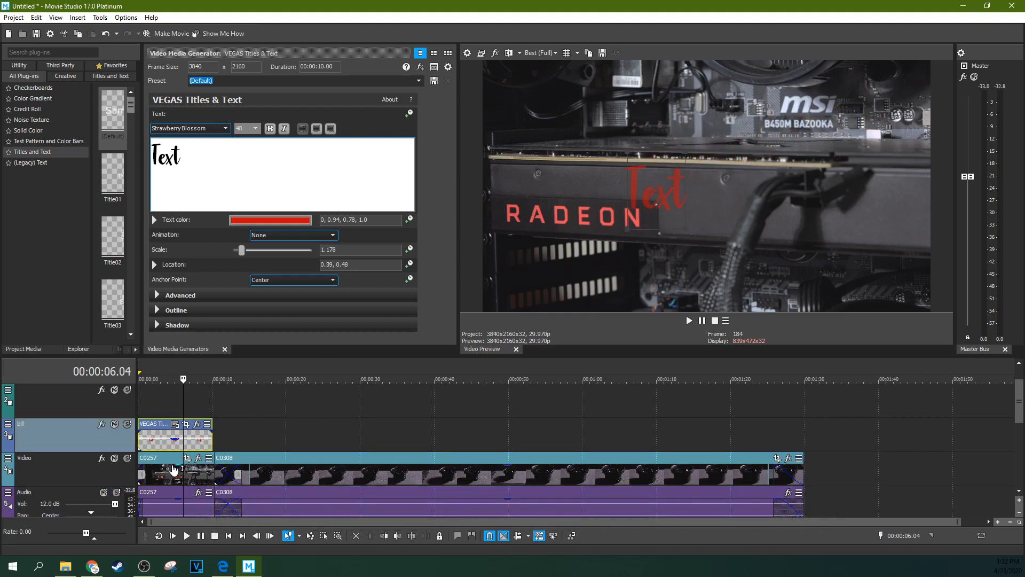
Try the opacity adjustment on the C0257 and C0308 video events, and restore the title event to full opacity
{"action": "mouse_move", "coordinate": [177, 470]}
{"action": "left_mouse_down"}
{"action": "mouse_move", "coordinate": [175, 490]}
{"action": "mouse_move", "coordinate": [175, 464]}
{"action": "left_mouse_up"}
{"action": "mouse_move", "coordinate": [506, 466]}
{"action": "left_mouse_down"}
{"action": "mouse_move", "coordinate": [508, 480]}
{"action": "mouse_move", "coordinate": [508, 466]}
{"action": "left_mouse_up"}
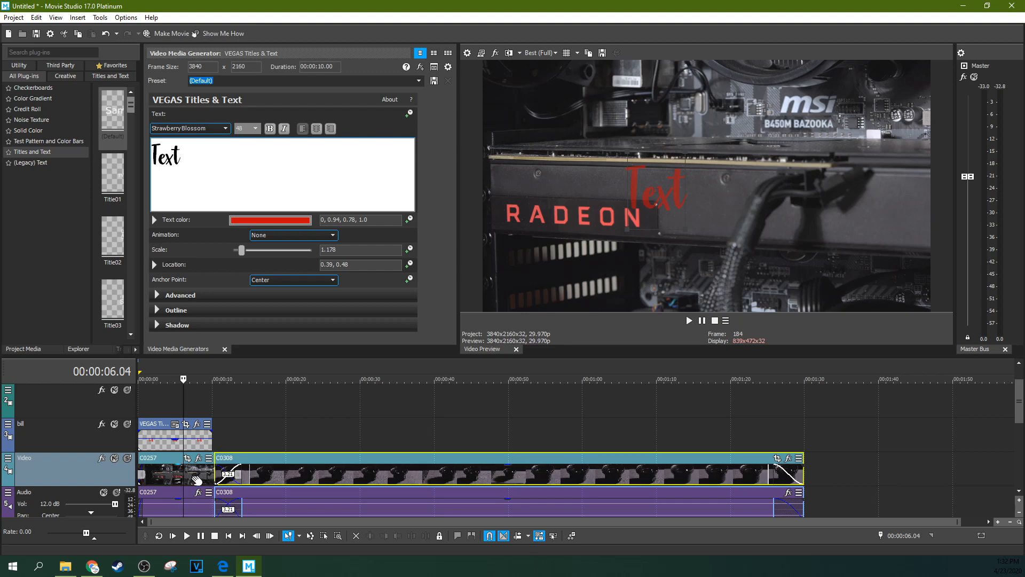
{"action": "left_click_drag", "start_coordinate": [176, 468], "coordinate": [170, 405]}
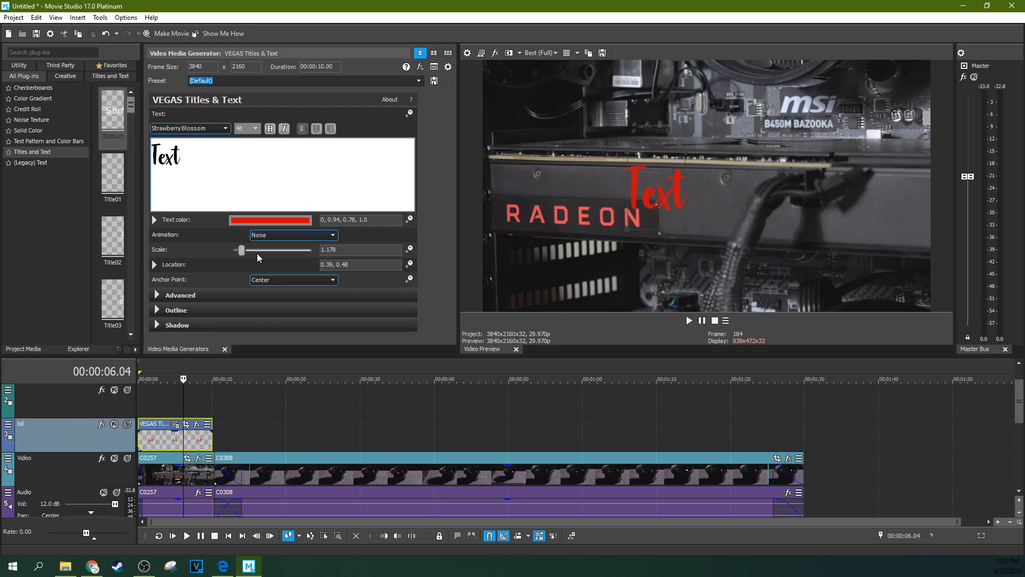
Try different transparency and hue values for the title's text color
{"action": "left_click", "coordinate": [285, 224]}
{"action": "mouse_move", "coordinate": [329, 259]}
{"action": "left_mouse_down"}
{"action": "mouse_move", "coordinate": [329, 332]}
{"action": "mouse_move", "coordinate": [326, 247]}
{"action": "left_mouse_up"}
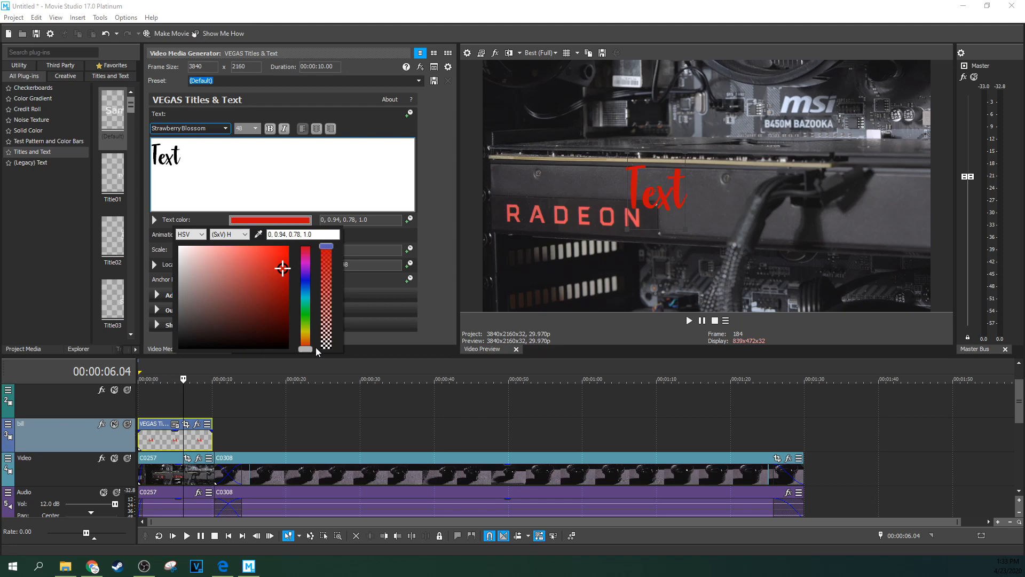
{"action": "left_click_drag", "start_coordinate": [307, 349], "coordinate": [310, 377]}
{"action": "left_click", "coordinate": [422, 243]}
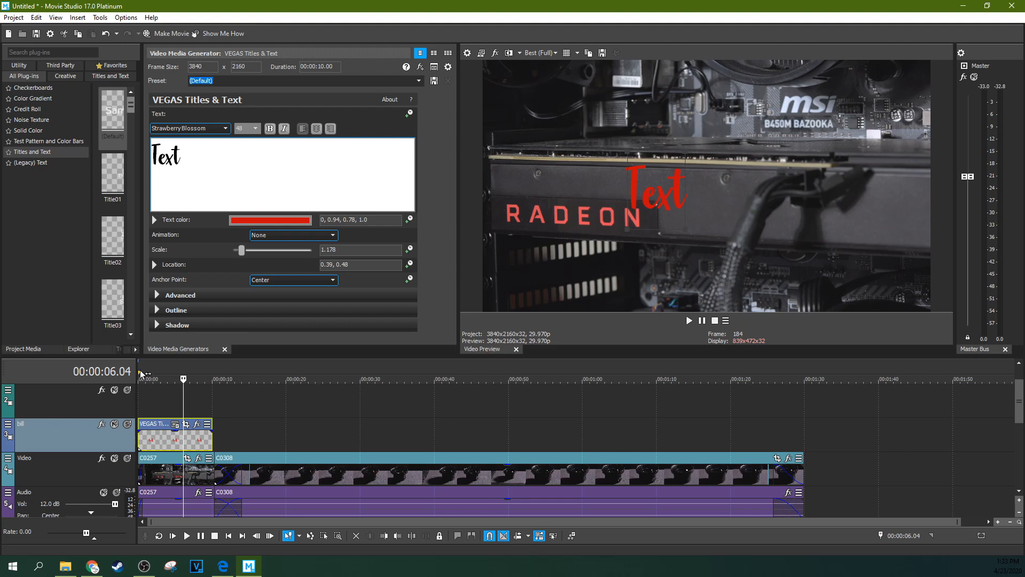
Select the timeline range from the start to the end of C0308 at 00:01:29.27 and return the cursor to the start
{"action": "left_click_drag", "start_coordinate": [141, 375], "coordinate": [803, 378]}
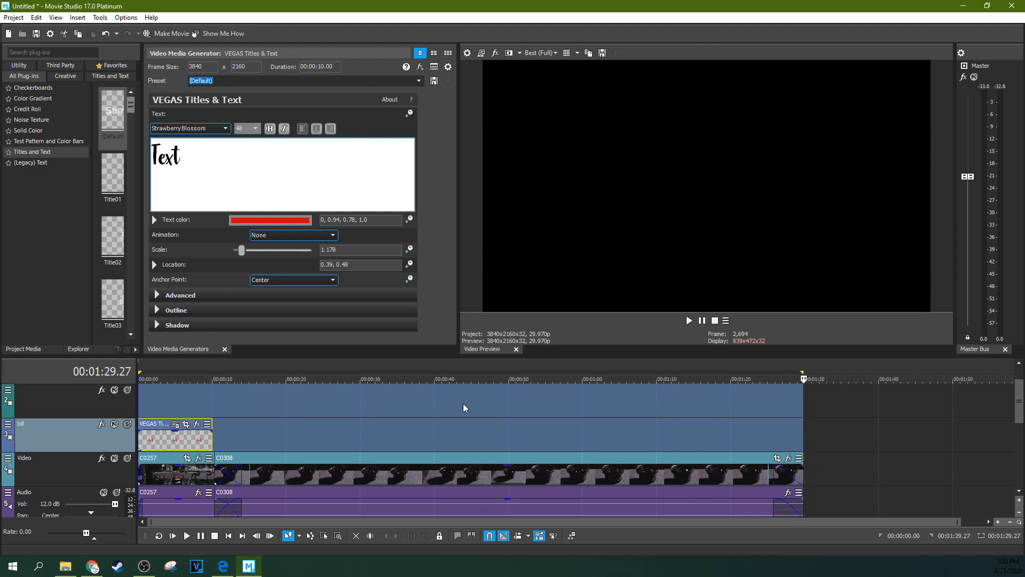
{"action": "key", "text": "ctrl+Home"}
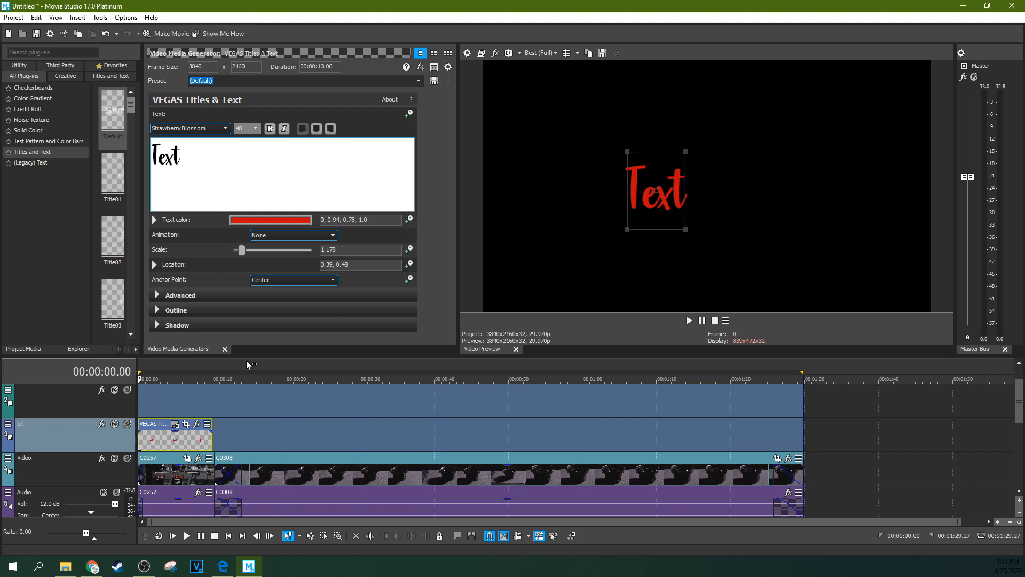
{"action": "mouse_move", "coordinate": [1020, 409]}
{"action": "left_mouse_down"}
{"action": "mouse_move", "coordinate": [1023, 460]}
{"action": "mouse_move", "coordinate": [1023, 426]}
{"action": "left_mouse_up"}
{"action": "left_click_drag", "start_coordinate": [1022, 442], "coordinate": [1023, 427]}
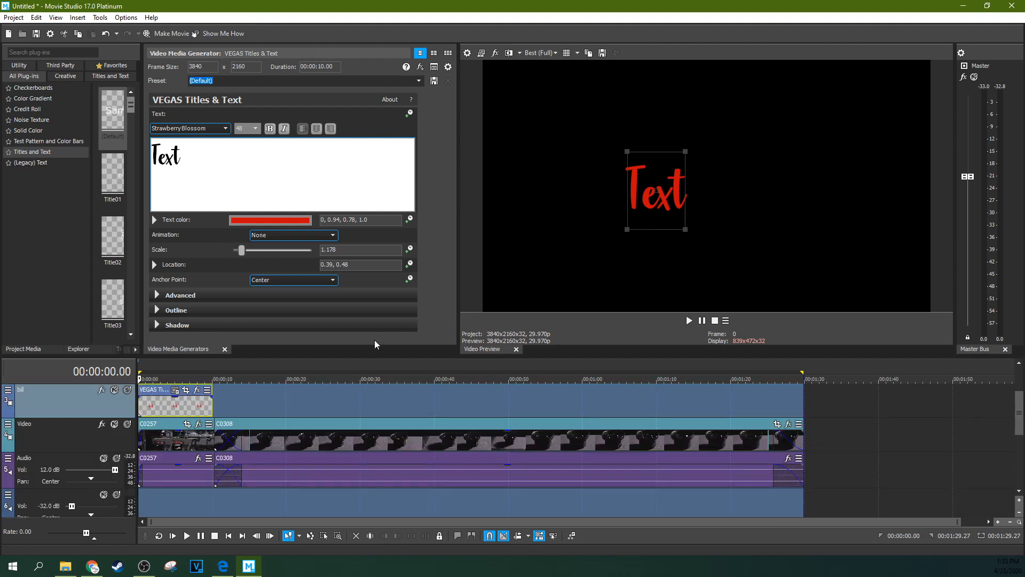
Open the Render As settings and choose MAGIX AVC/AAC MP4 as the output format
{"action": "left_click", "coordinate": [15, 17]}
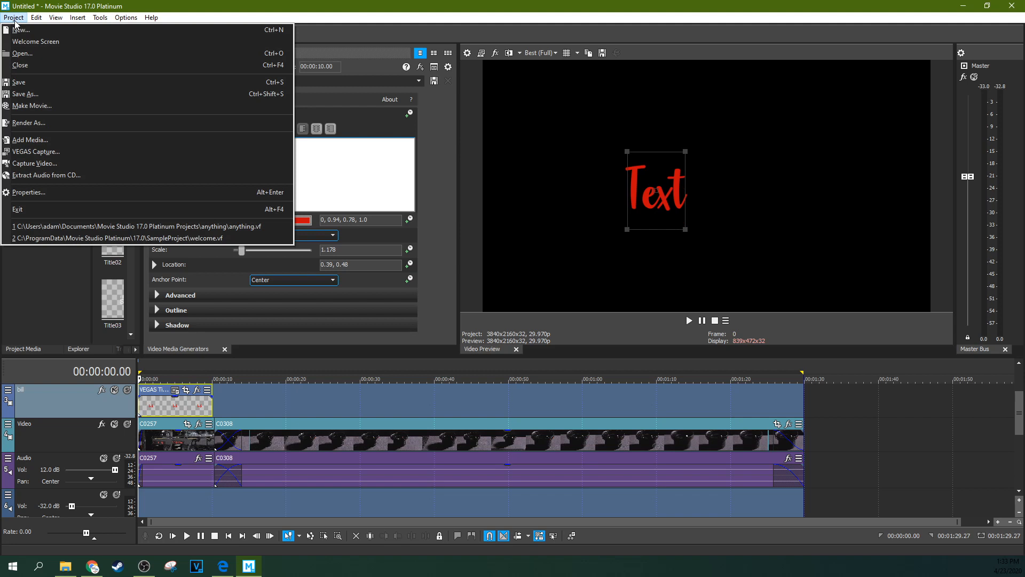
{"action": "left_click", "coordinate": [40, 122]}
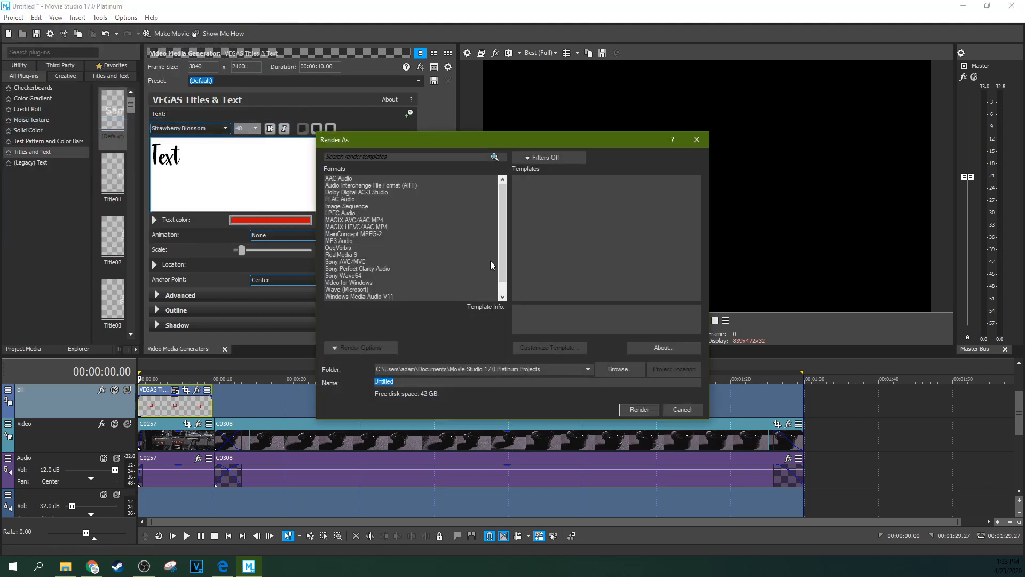
{"action": "mouse_move", "coordinate": [504, 229]}
{"action": "left_mouse_down"}
{"action": "mouse_move", "coordinate": [505, 244]}
{"action": "mouse_move", "coordinate": [505, 225]}
{"action": "left_mouse_up"}
{"action": "scroll", "coordinate": [376, 261], "scroll_direction": "down", "scroll_amount": 1}
{"action": "scroll", "coordinate": [376, 261], "scroll_direction": "up", "scroll_amount": 1}
{"action": "left_click", "coordinate": [350, 208]}
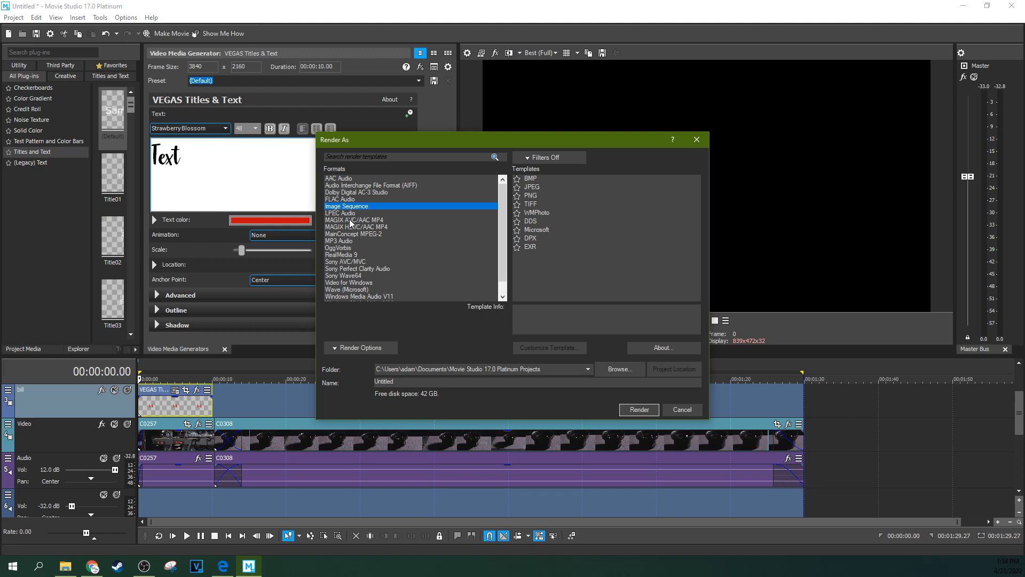
{"action": "left_click", "coordinate": [356, 220]}
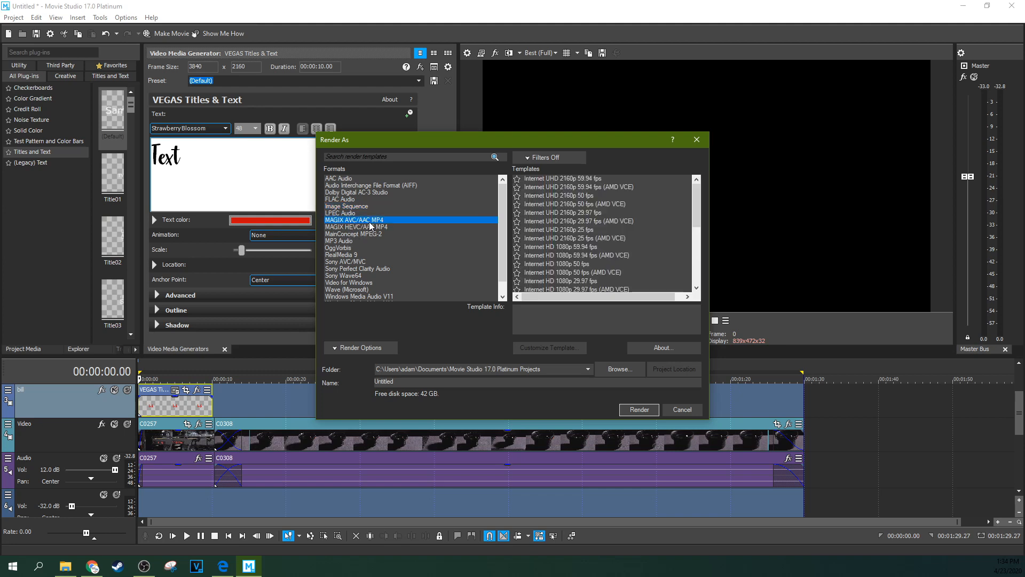
Try marking the Internet HD 1080p 25 fps (AMD VCE) and Internet HD 720p 29.97 fps render templates as favorites
{"action": "scroll", "coordinate": [582, 226], "scroll_direction": "down", "scroll_amount": 7}
{"action": "scroll", "coordinate": [582, 227], "scroll_direction": "up", "scroll_amount": 3}
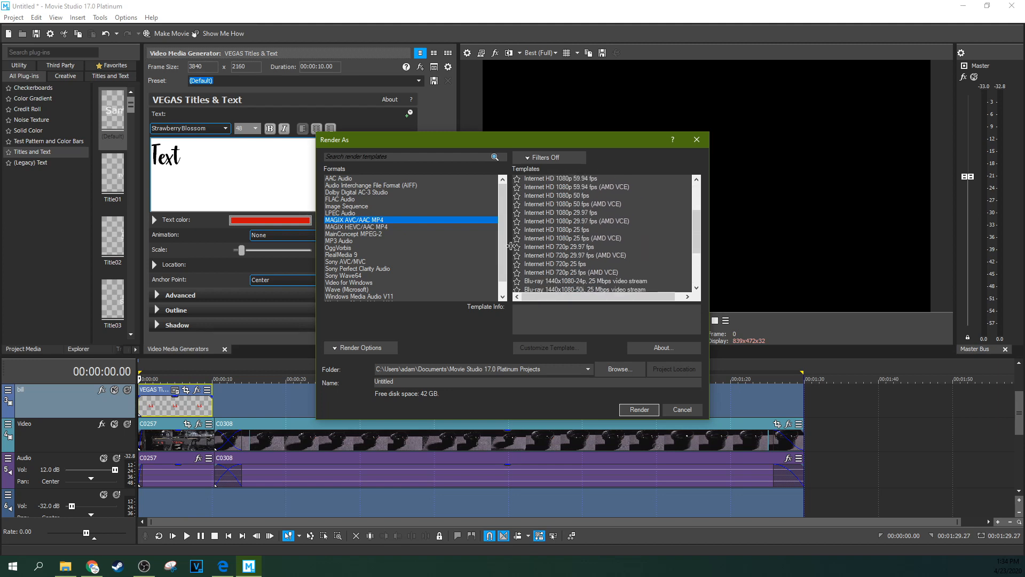
{"action": "left_click", "coordinate": [516, 239]}
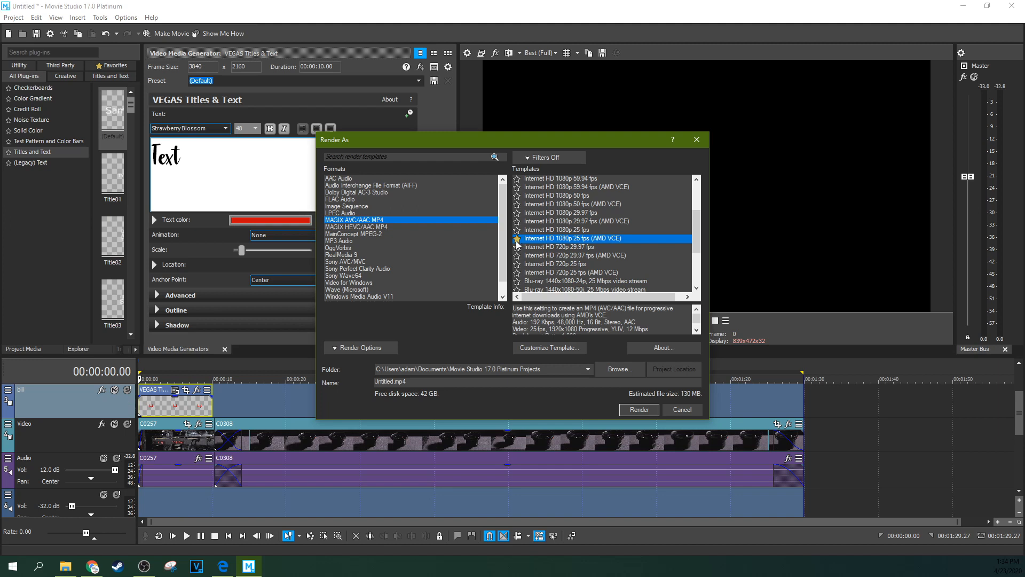
{"action": "left_click", "coordinate": [518, 247]}
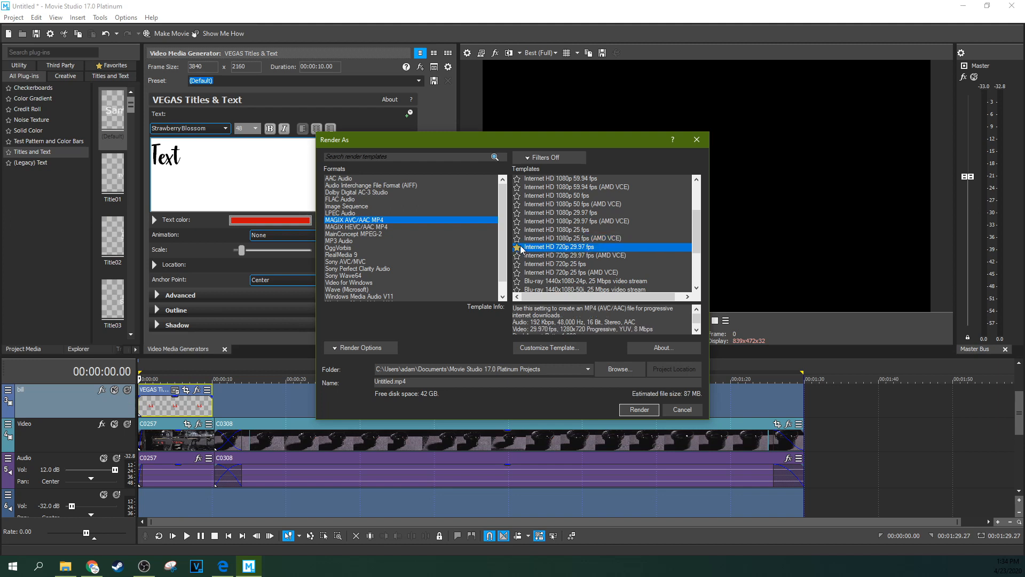
{"action": "scroll", "coordinate": [553, 224], "scroll_direction": "up", "scroll_amount": 2}
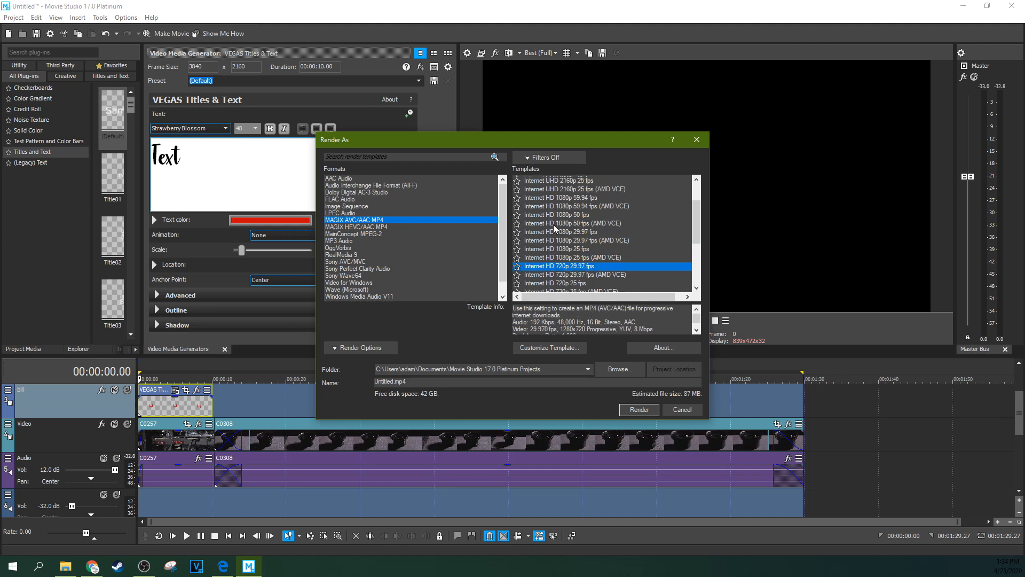
{"action": "scroll", "coordinate": [598, 255], "scroll_direction": "down", "scroll_amount": 3}
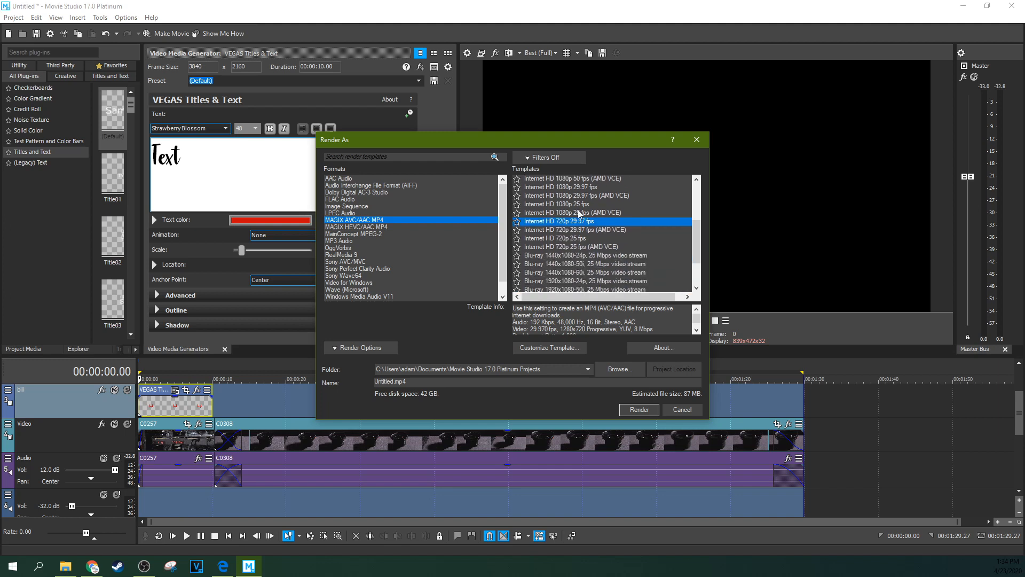
{"action": "scroll", "coordinate": [592, 292], "scroll_direction": "up", "scroll_amount": 1}
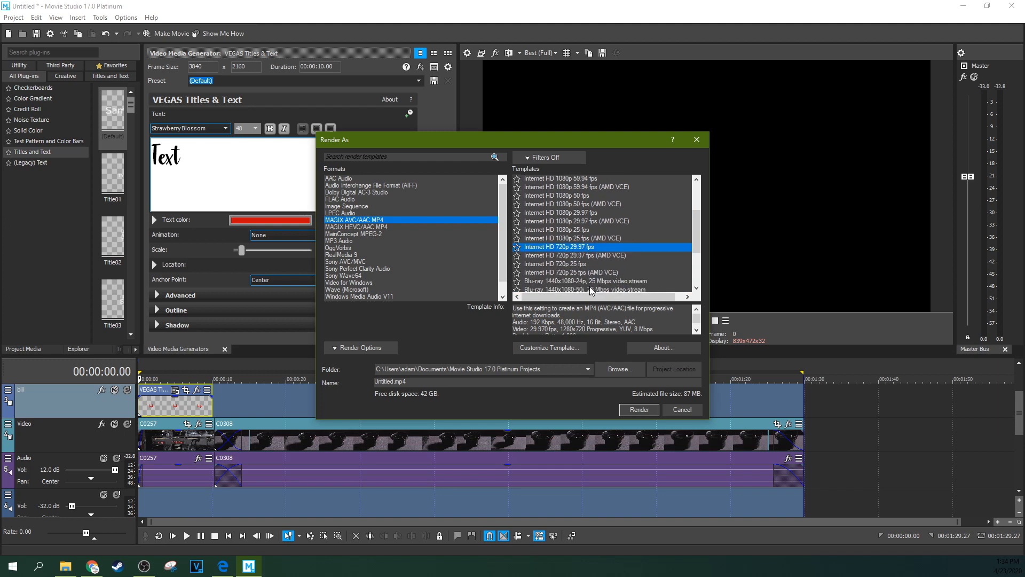
Compare the 1080p 29.97 fps templates with and without AMD VCE, then select Internet HD 1080p 29.97 fps as a favorite
{"action": "left_click", "coordinate": [567, 222]}
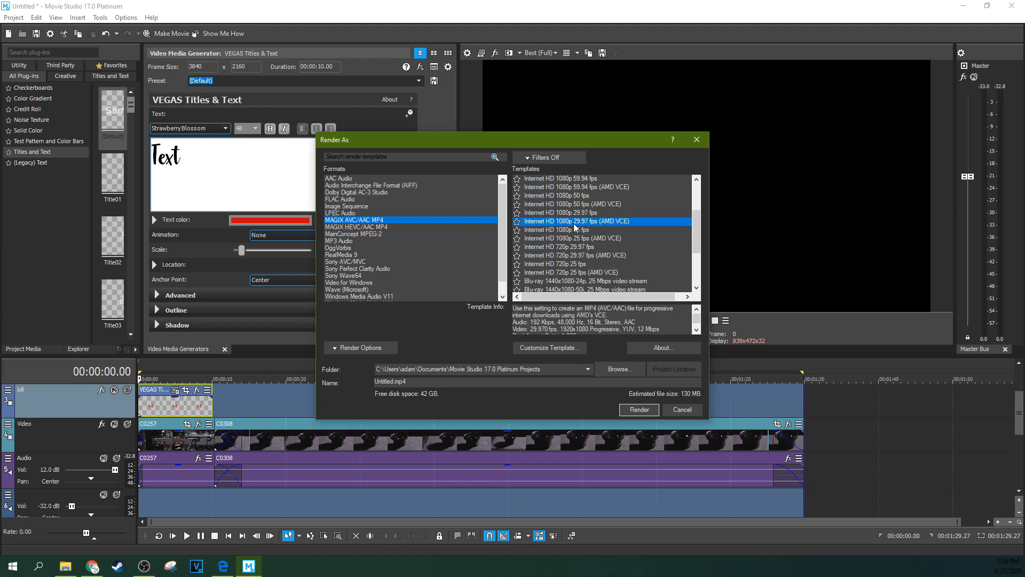
{"action": "left_click", "coordinate": [579, 214]}
{"action": "left_click", "coordinate": [578, 222]}
{"action": "left_click", "coordinate": [580, 214]}
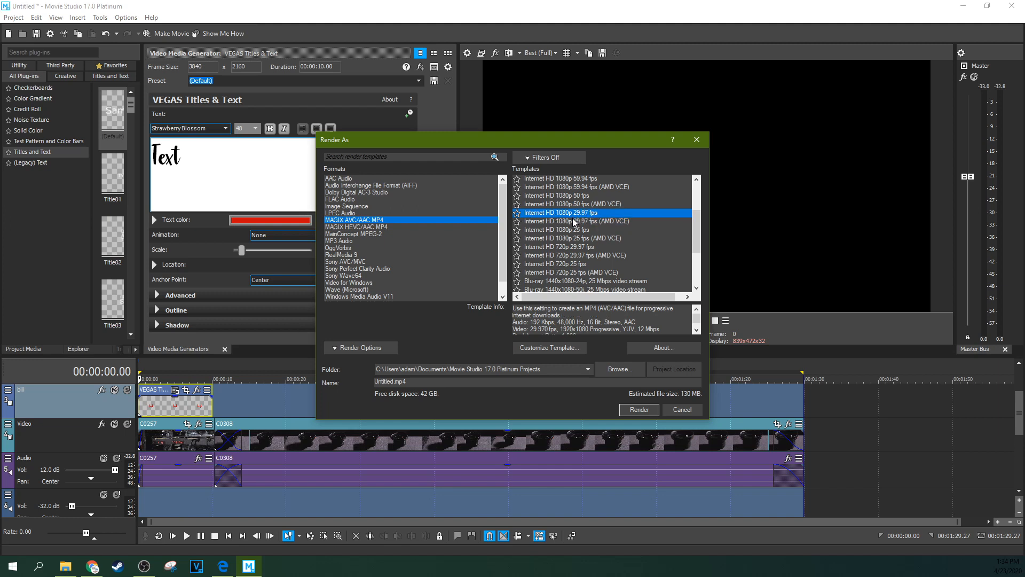
{"action": "left_click", "coordinate": [573, 222]}
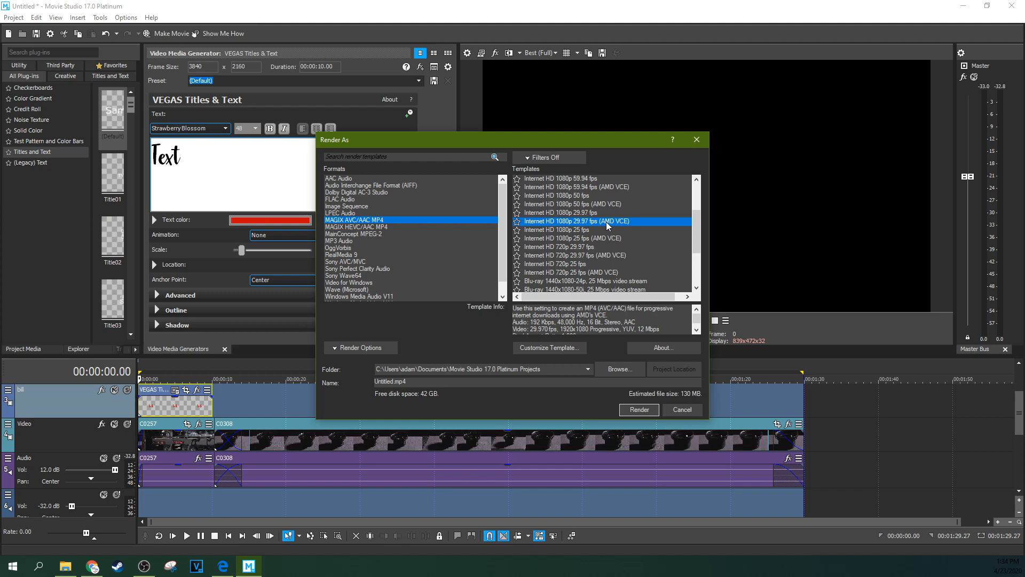
{"action": "left_click", "coordinate": [593, 214]}
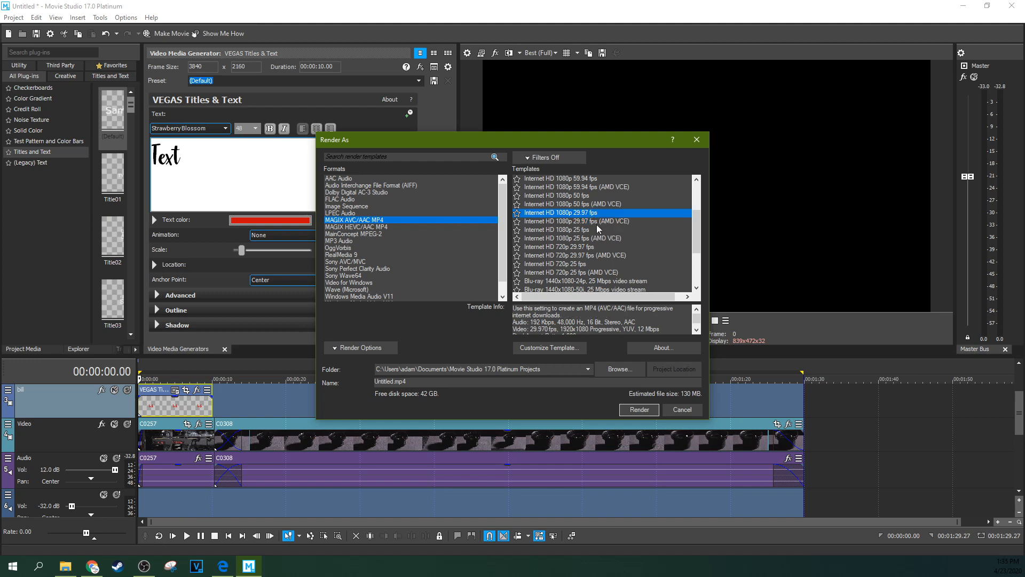
{"action": "left_click", "coordinate": [598, 221]}
{"action": "left_click", "coordinate": [594, 213]}
{"action": "left_click", "coordinate": [585, 221]}
{"action": "left_click", "coordinate": [575, 214]}
Restrict the render to the loop region only
{"action": "left_click", "coordinate": [357, 349]}
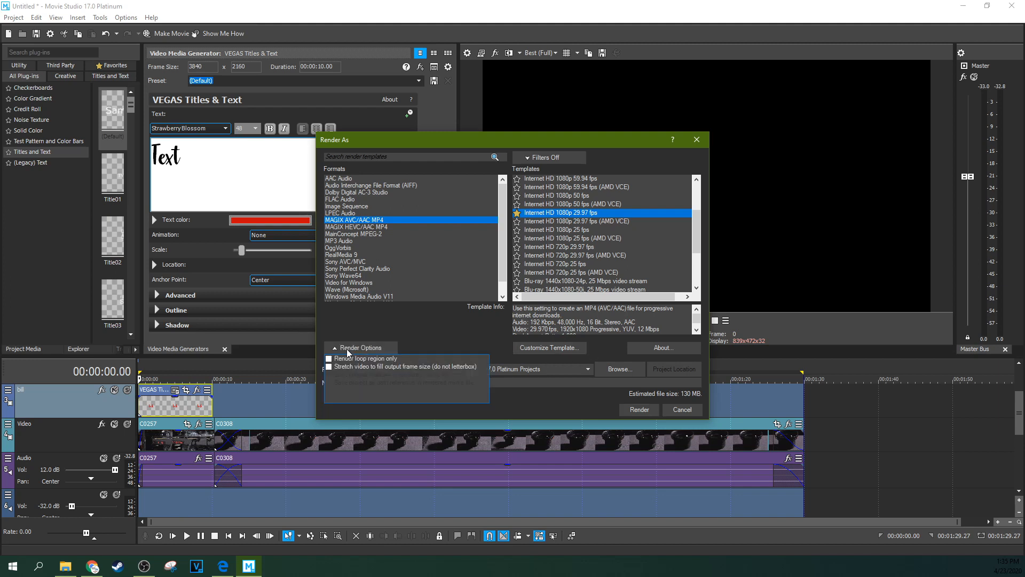
{"action": "left_click", "coordinate": [329, 360]}
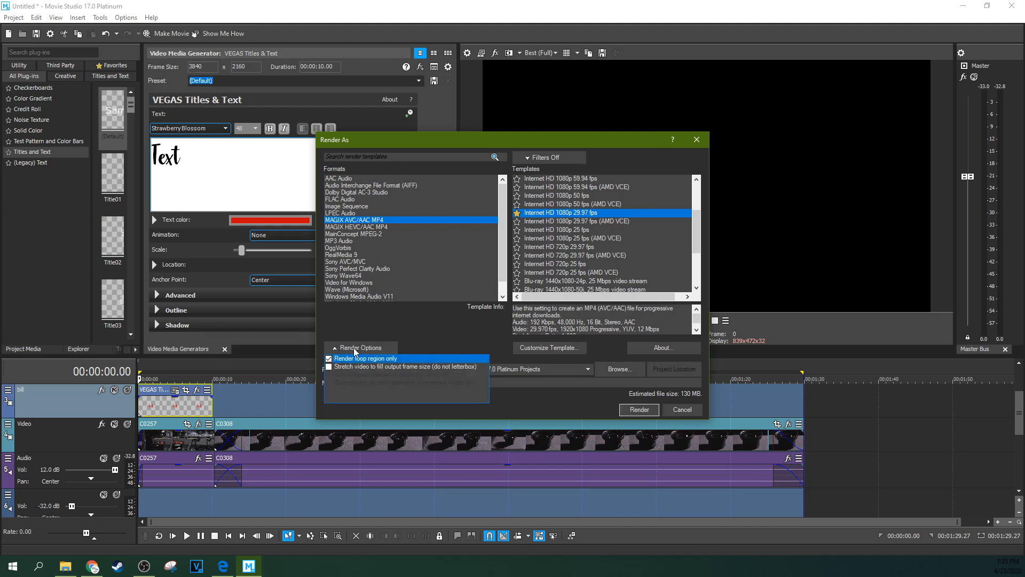
{"action": "left_click", "coordinate": [389, 347]}
Name the output file anythingiwant
{"action": "left_click_drag", "start_coordinate": [393, 383], "coordinate": [363, 382]}
{"action": "type", "text": "anythi"}
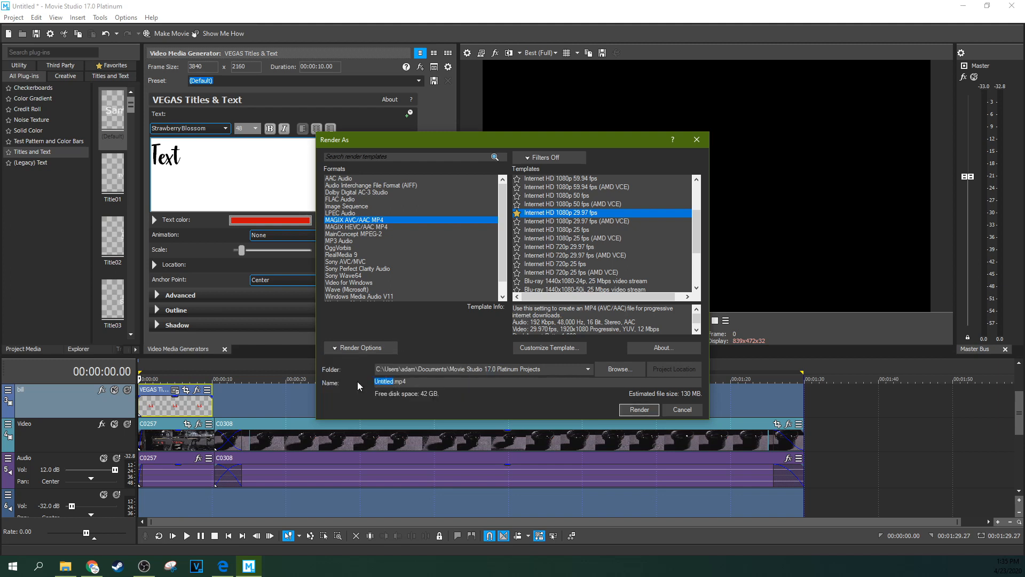
{"action": "type", "text": "ngiwant"}
Look at how to choose the output folder, leaving the Movie Studio 17.0 Platinum Projects destination in place
{"action": "left_click", "coordinate": [616, 368]}
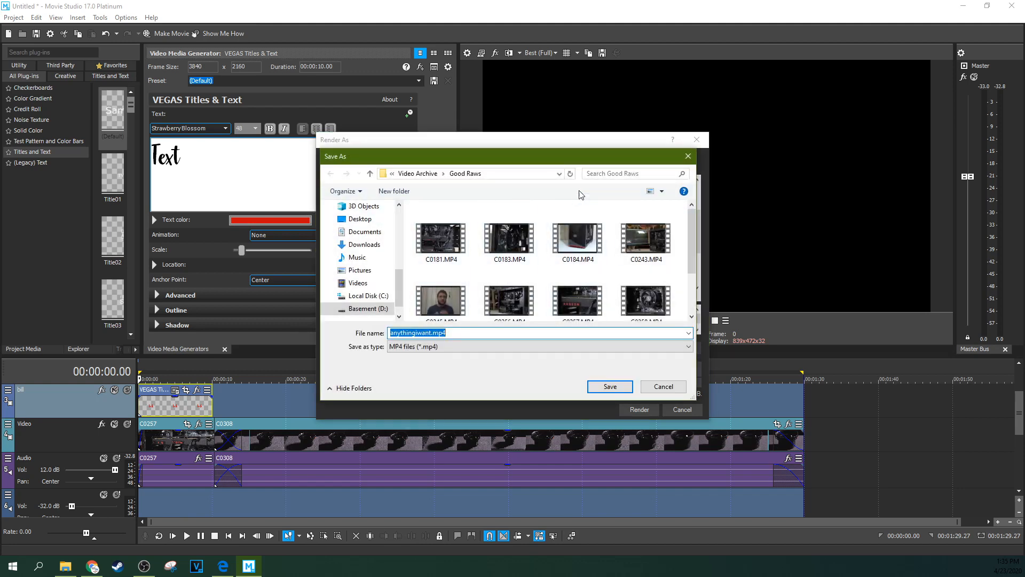
{"action": "left_click", "coordinate": [687, 154]}
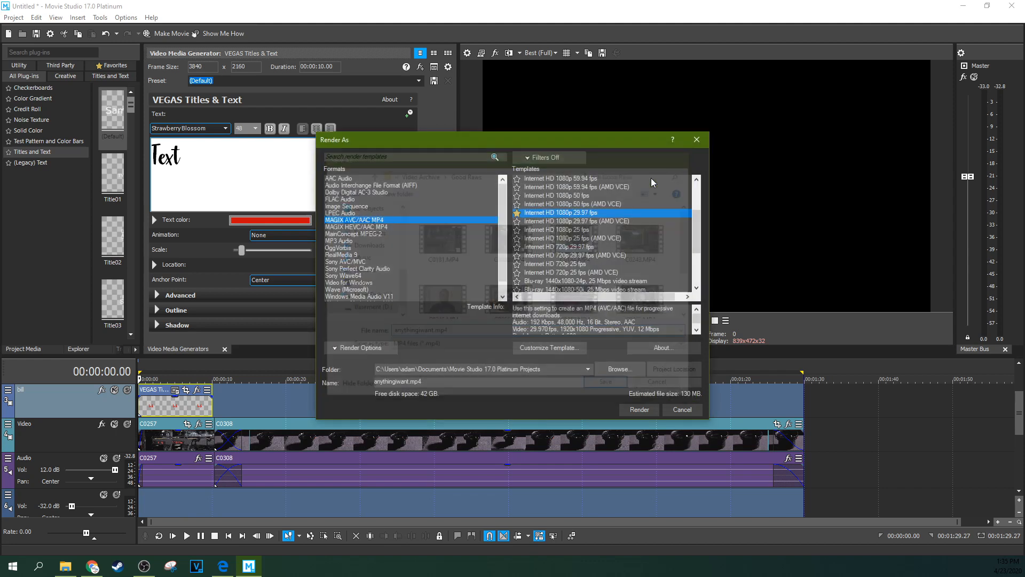
{"action": "left_click", "coordinate": [387, 369]}
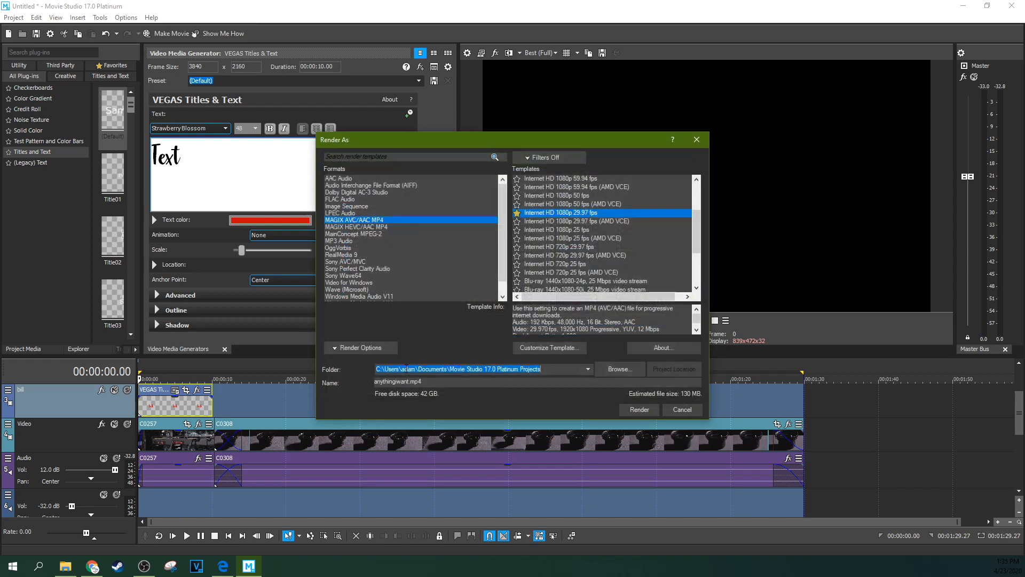
{"action": "left_click", "coordinate": [537, 371]}
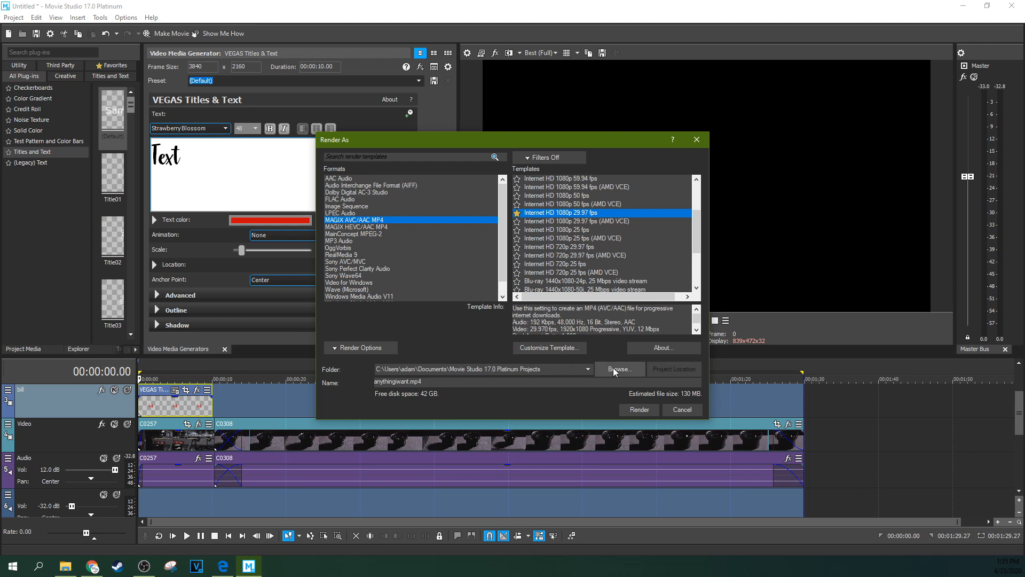
Render the video and select the finished anythingiwant.mp4 in its output folder
{"action": "left_click", "coordinate": [635, 409]}
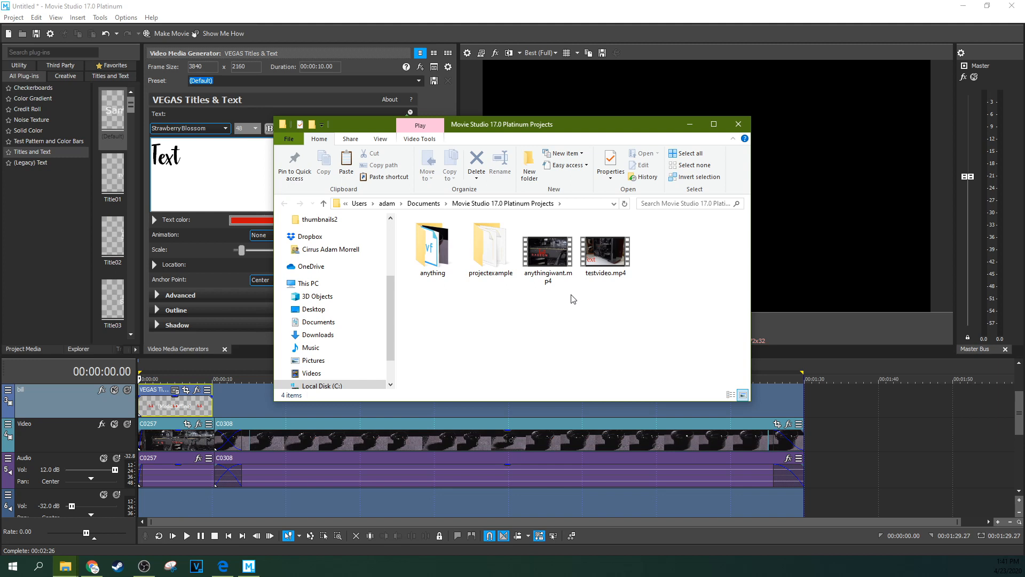
{"action": "left_click", "coordinate": [569, 259]}
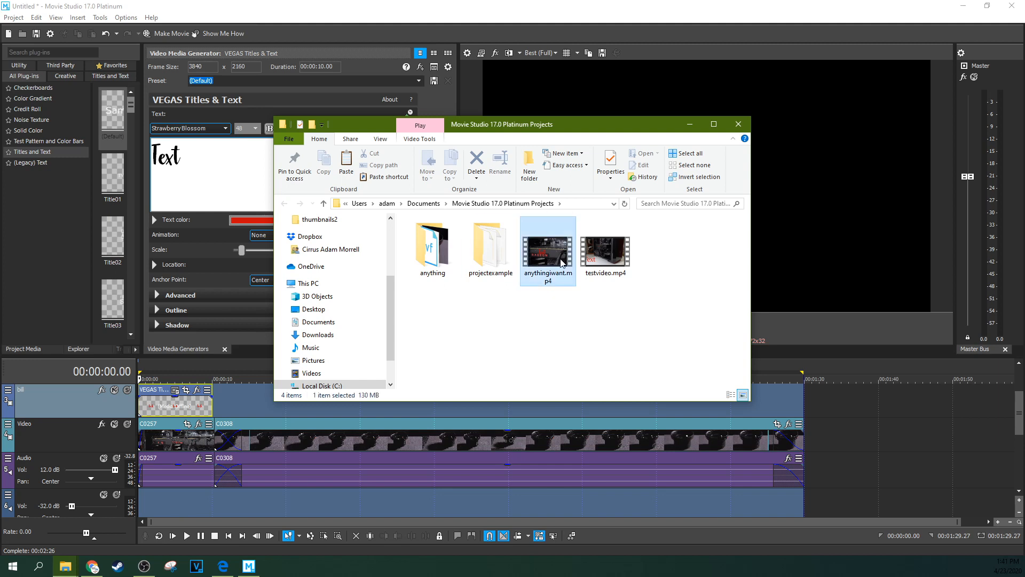